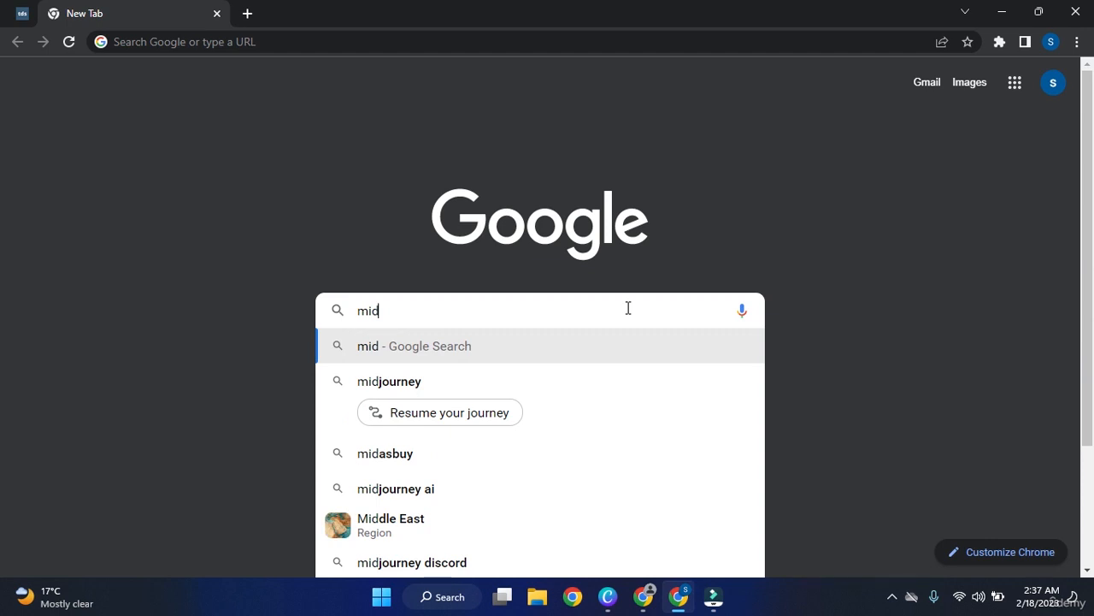
# Finish typing the query and search Google for the 'midjourney ai' suggestion.
pyautogui.write('journey')
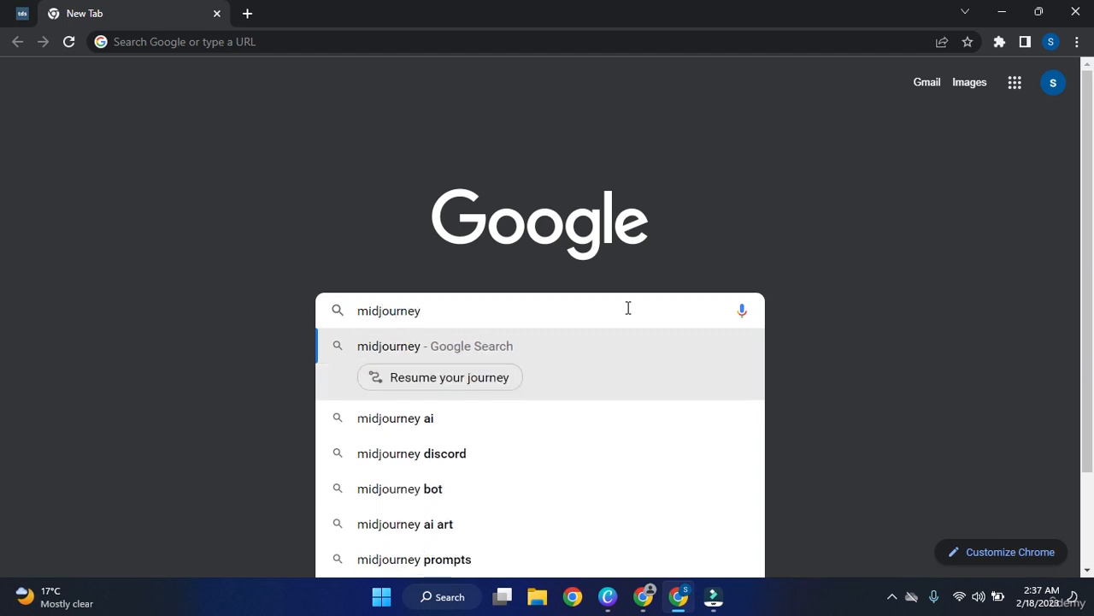
pyautogui.press('Down')
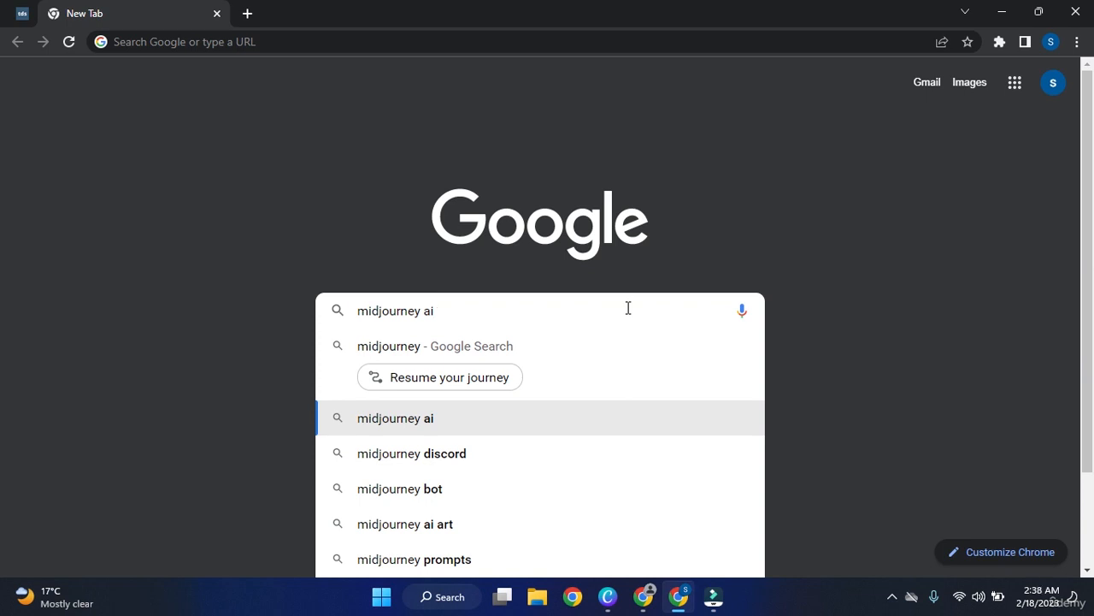
pyautogui.click(504, 418)
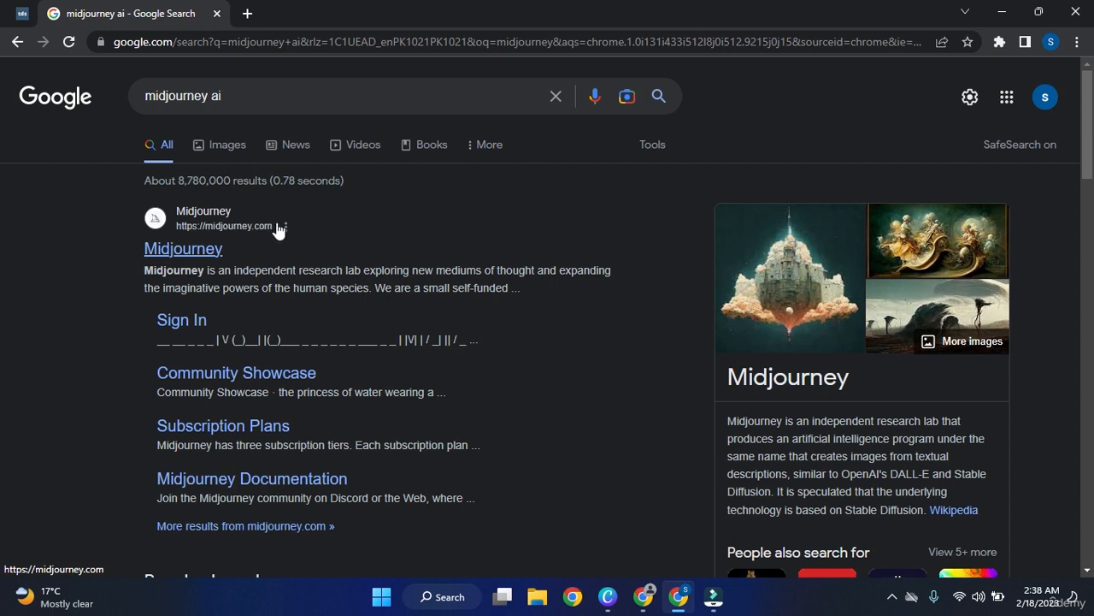
# Look over the results and open the official Midjourney site from the top result.
pyautogui.scroll(-1, 818, 357)
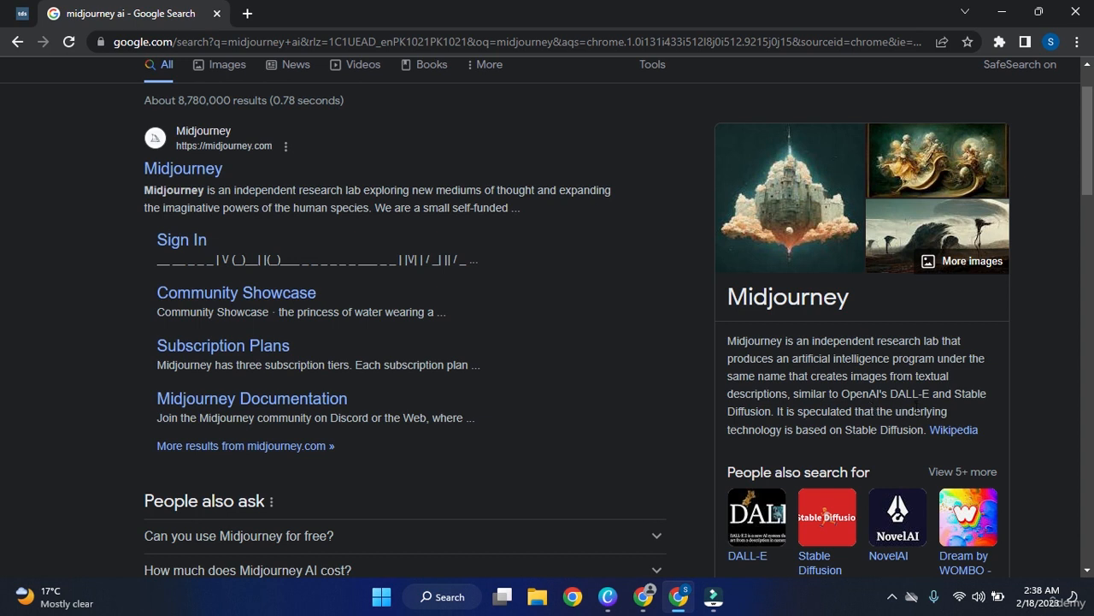
pyautogui.scroll(1, 654, 402)
pyautogui.scroll(1, 659, 367)
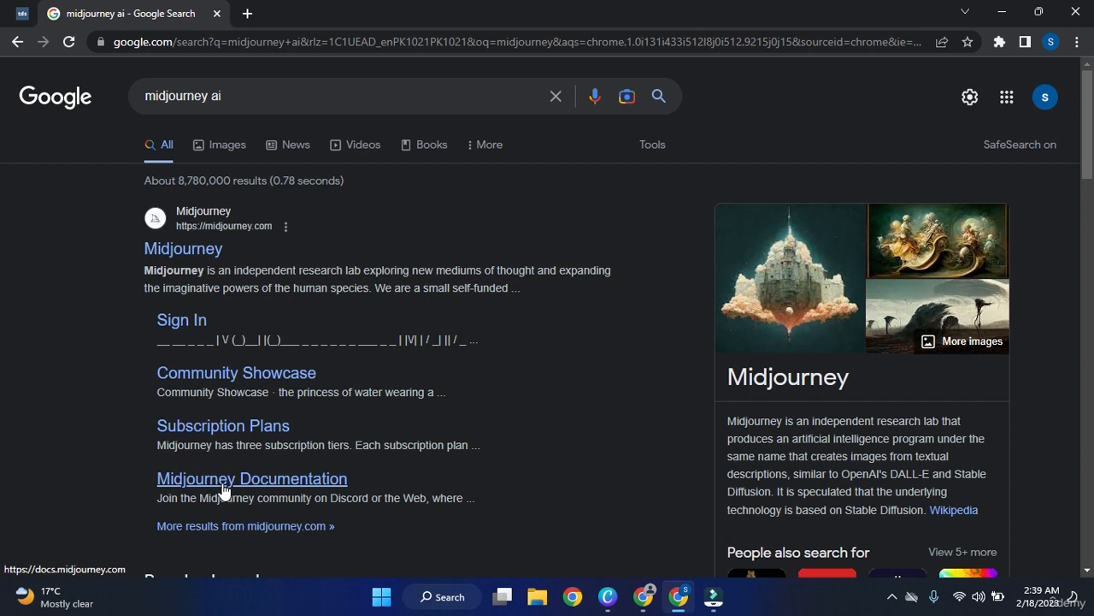
pyautogui.click(171, 252)
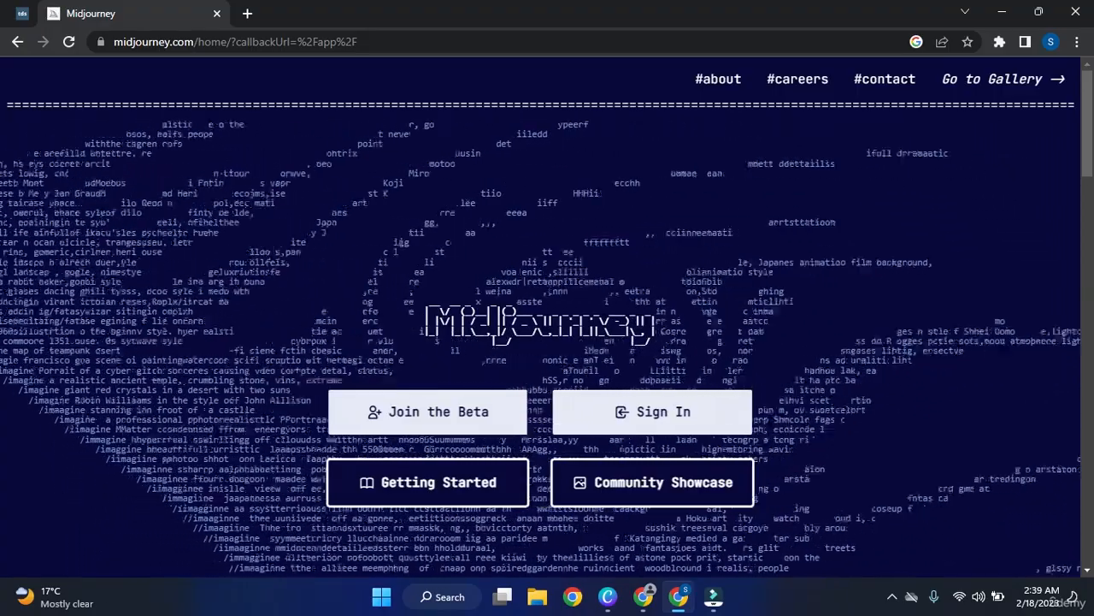
# Browse the Midjourney homepage, then choose Sign In to reach Discord's login page.
pyautogui.scroll(-1, 547, 325)
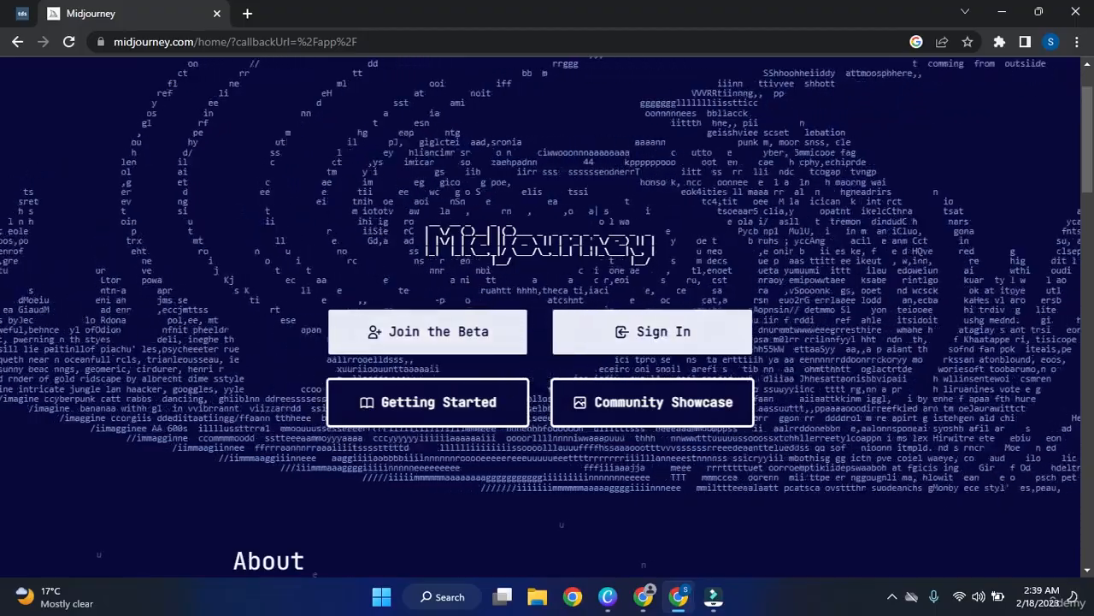
pyautogui.scroll(-1, 700, 332)
pyautogui.scroll(1, 699, 331)
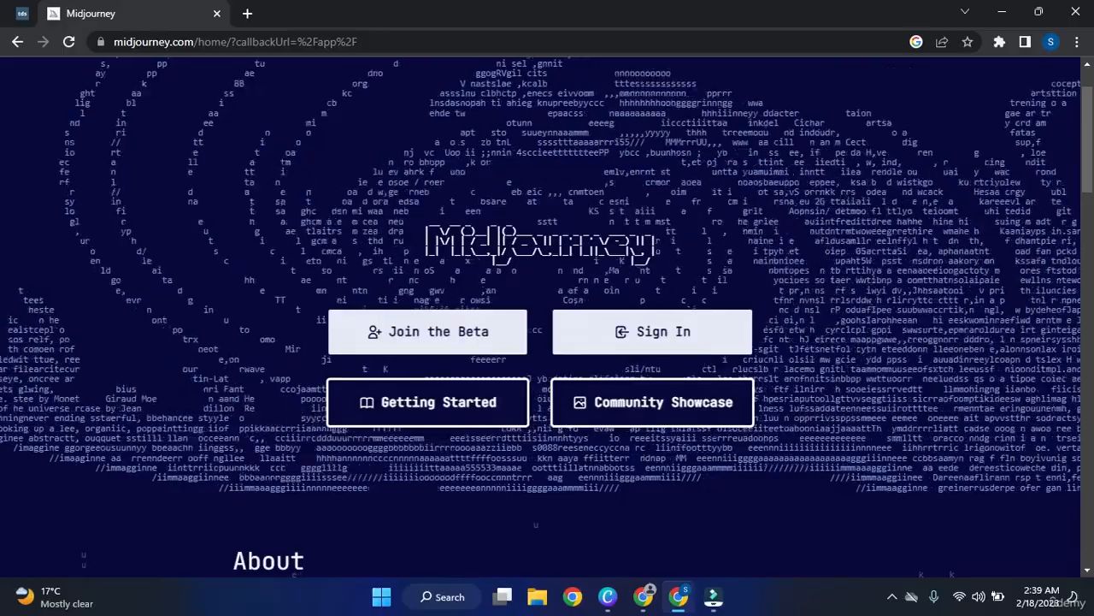
pyautogui.scroll(1, 700, 332)
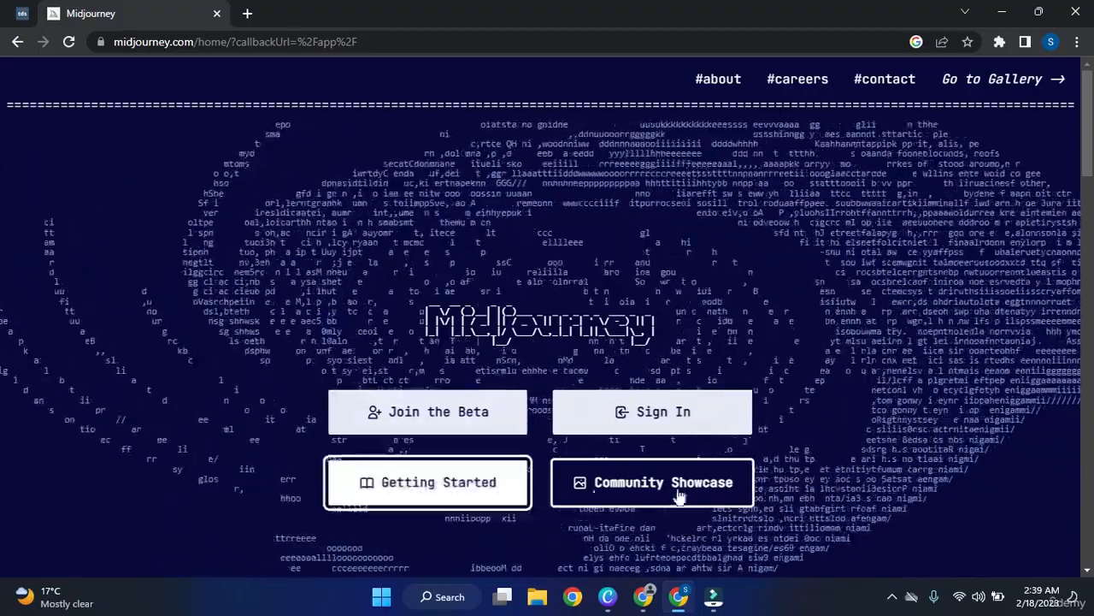
pyautogui.scroll(-1, 596, 497)
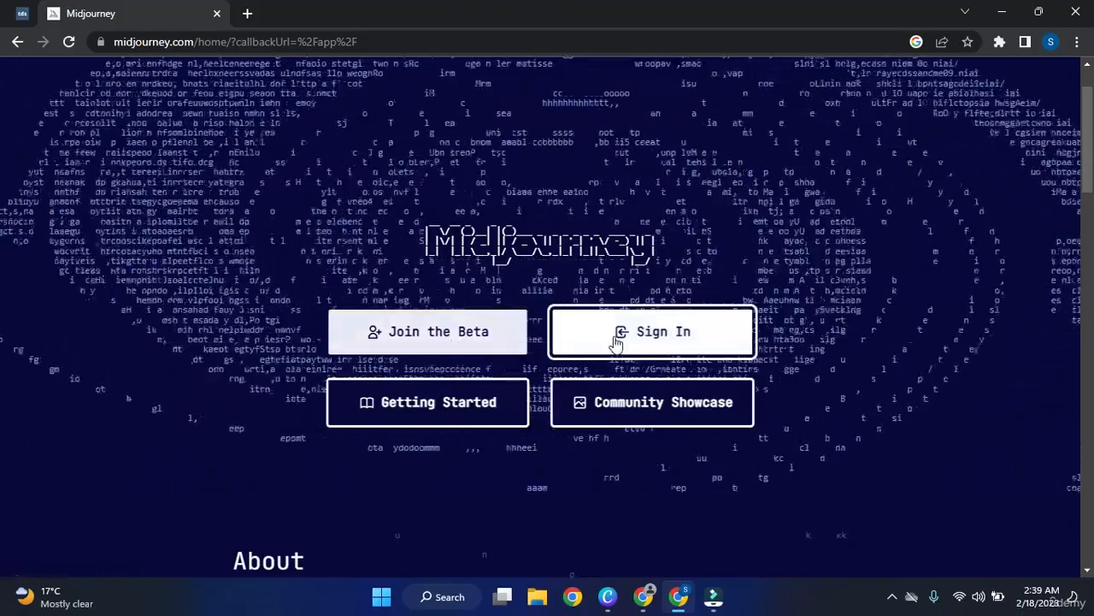
pyautogui.click(617, 341)
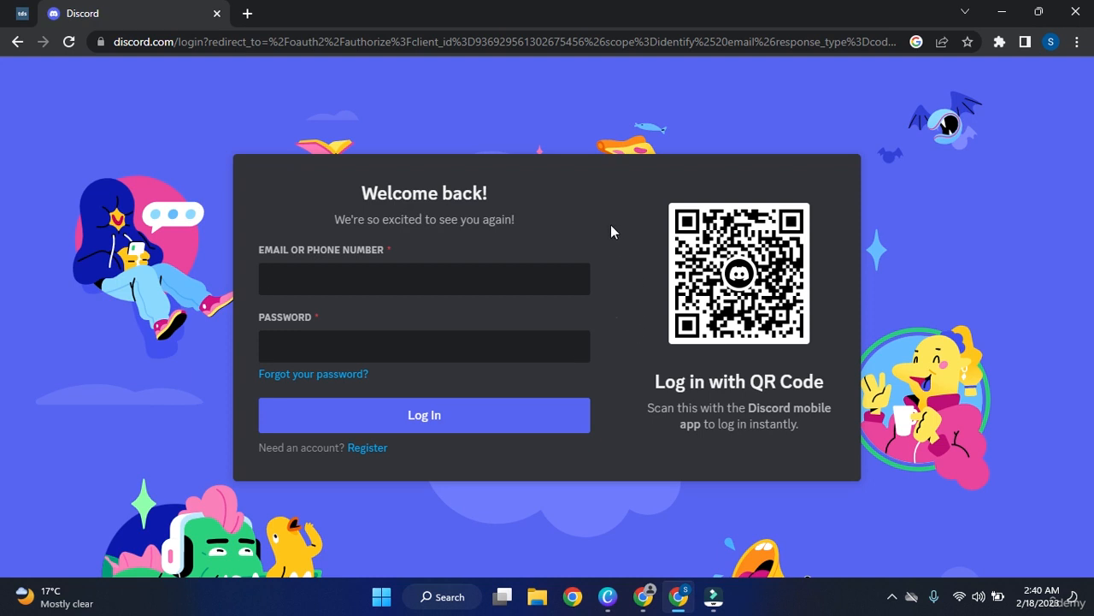
# Go back to midjourney.com and choose Join the Beta to open the Discord invite.
pyautogui.click(15, 42)
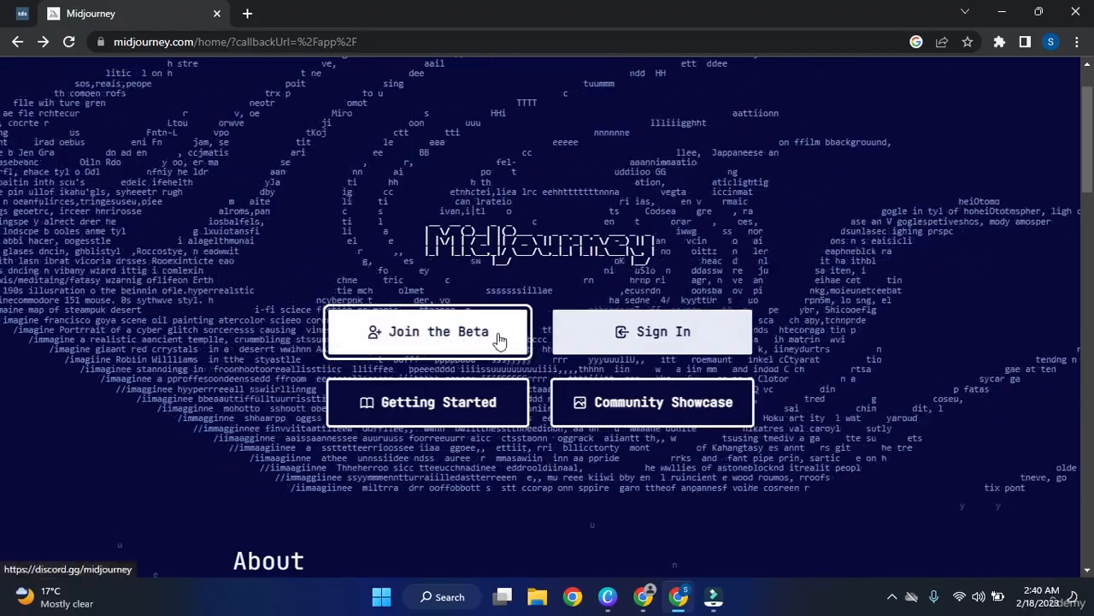
pyautogui.click(349, 333)
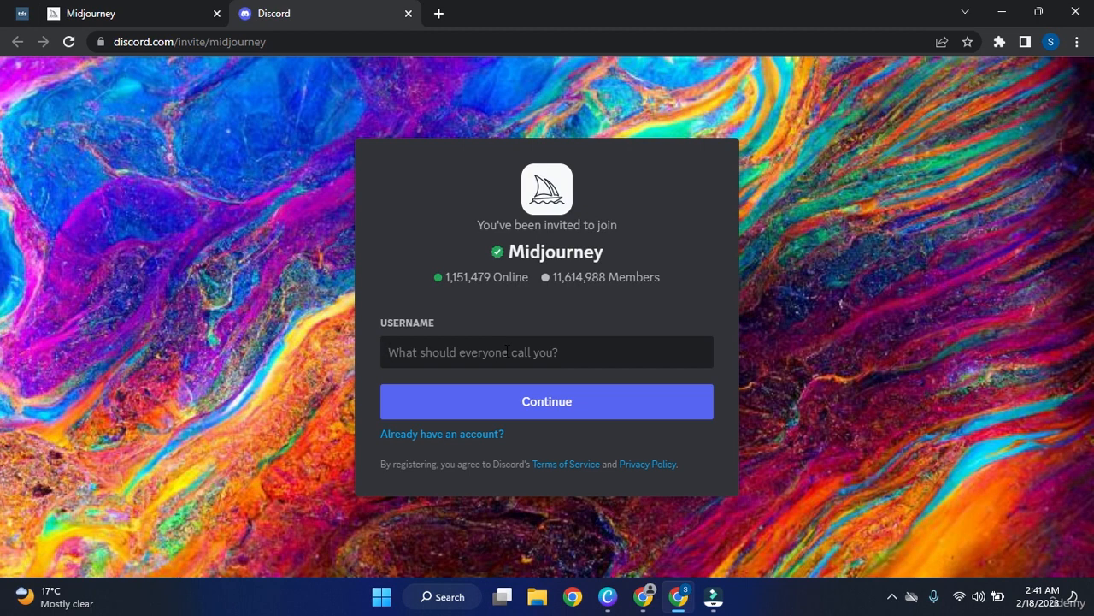
# Submit a username, then replace the taken name with the saved longer username and continue.
pyautogui.write('sam')
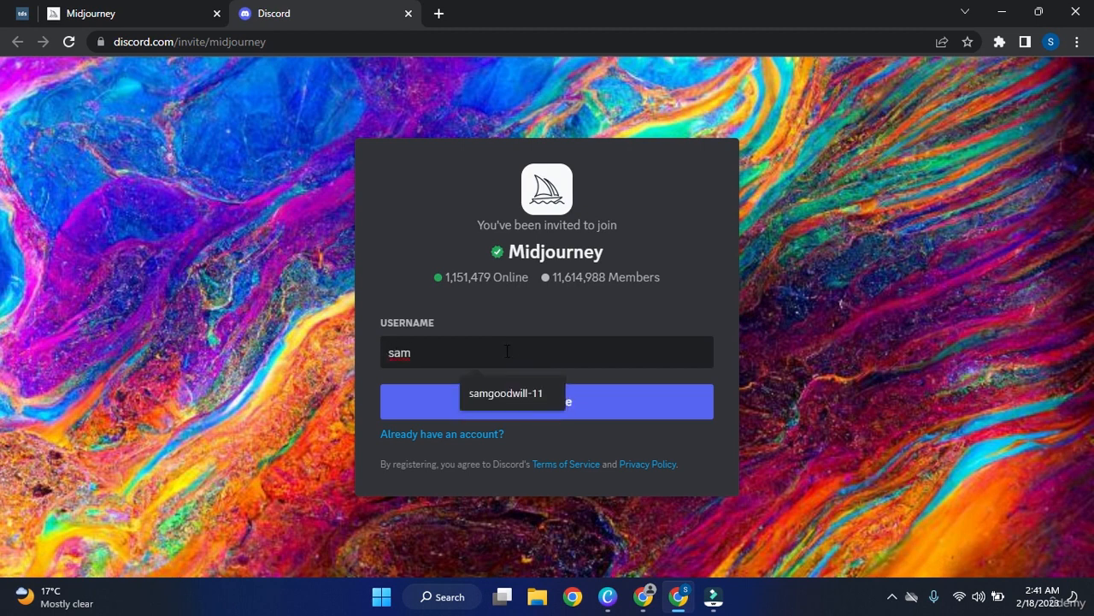
pyautogui.press('Down')
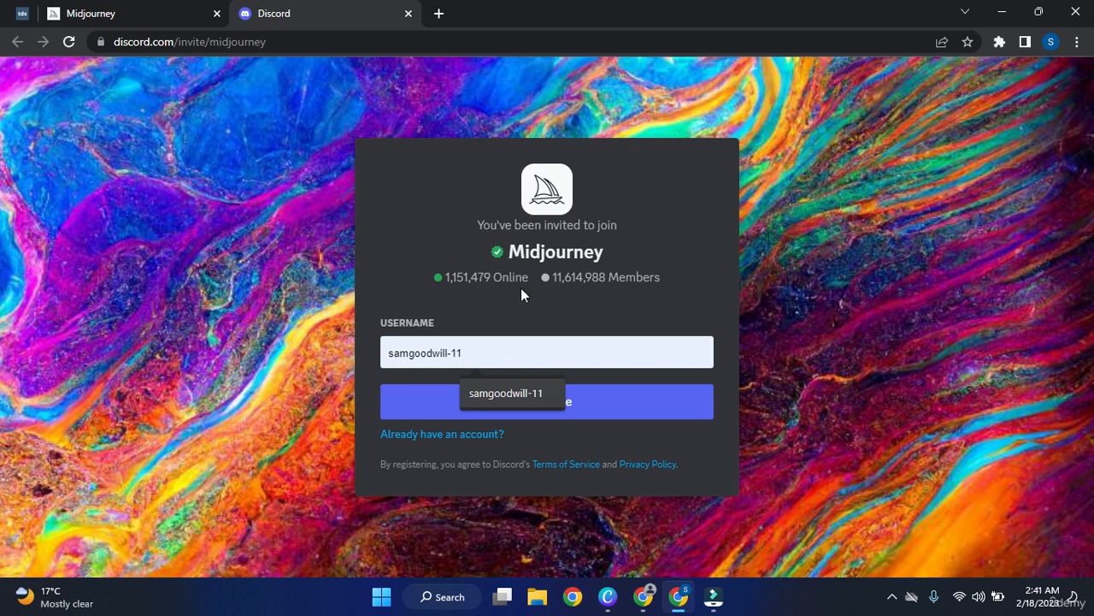
pyautogui.click(693, 433)
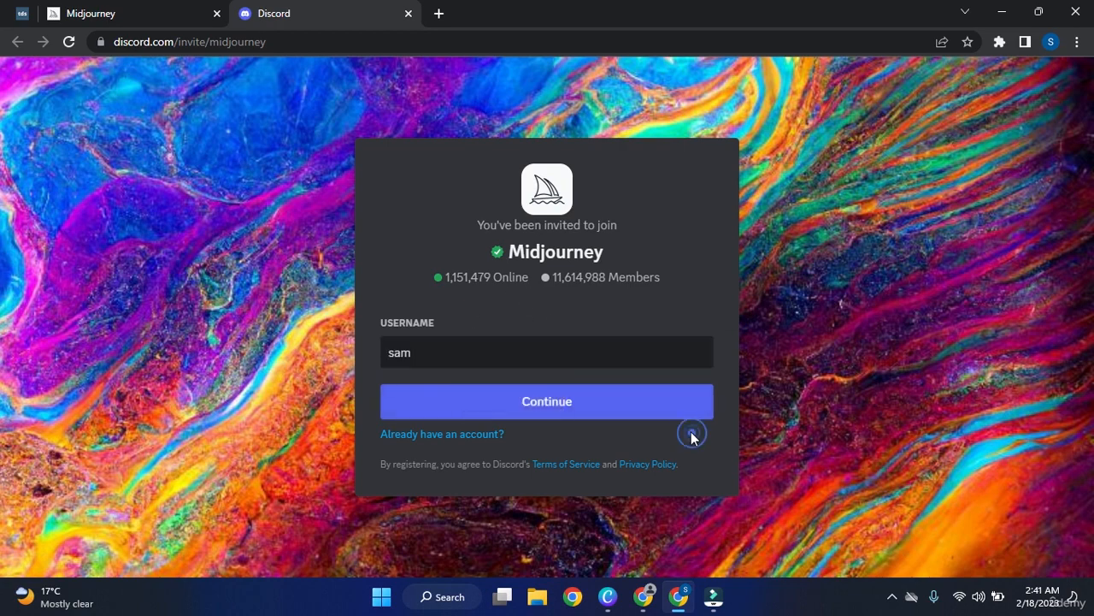
pyautogui.click(540, 406)
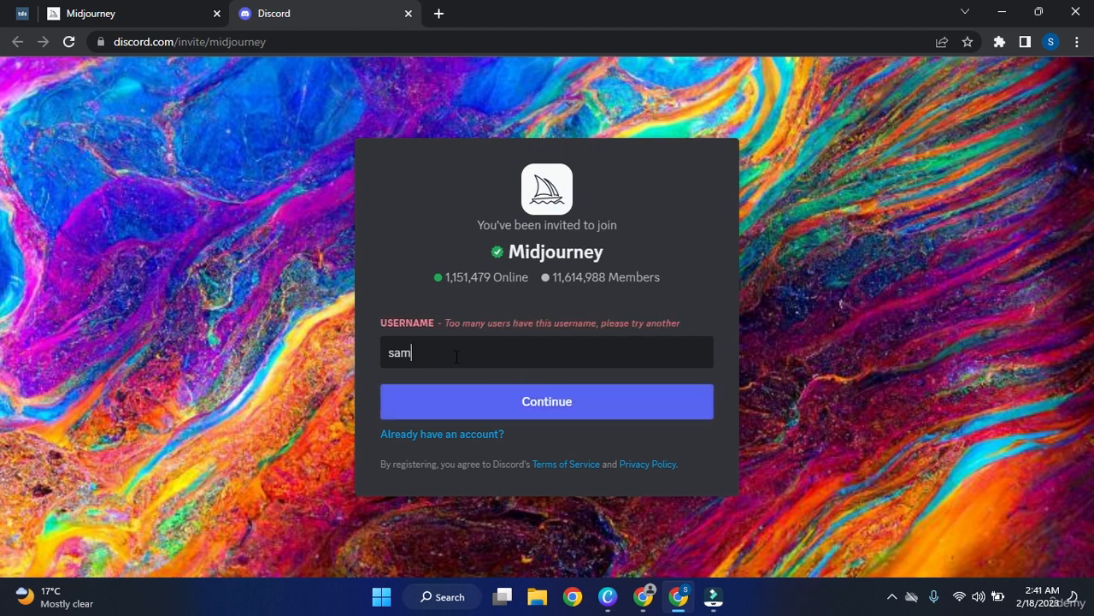
pyautogui.click(459, 356)
pyautogui.click(511, 419)
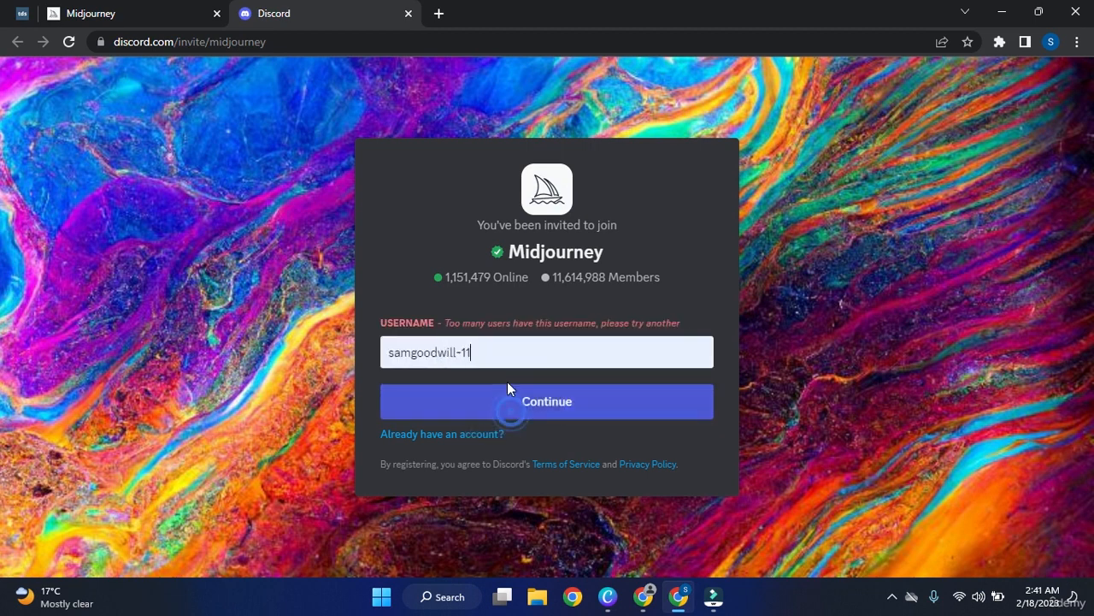
pyautogui.click(549, 402)
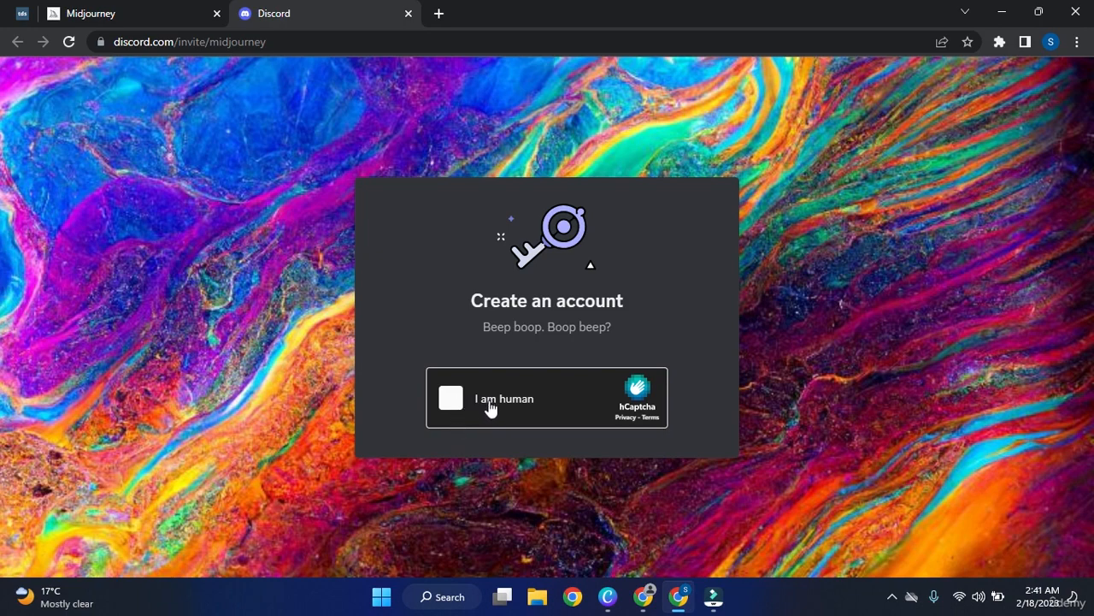
# Pass the hCaptcha by selecting the four panda-in-water images and verifying.
pyautogui.click(451, 400)
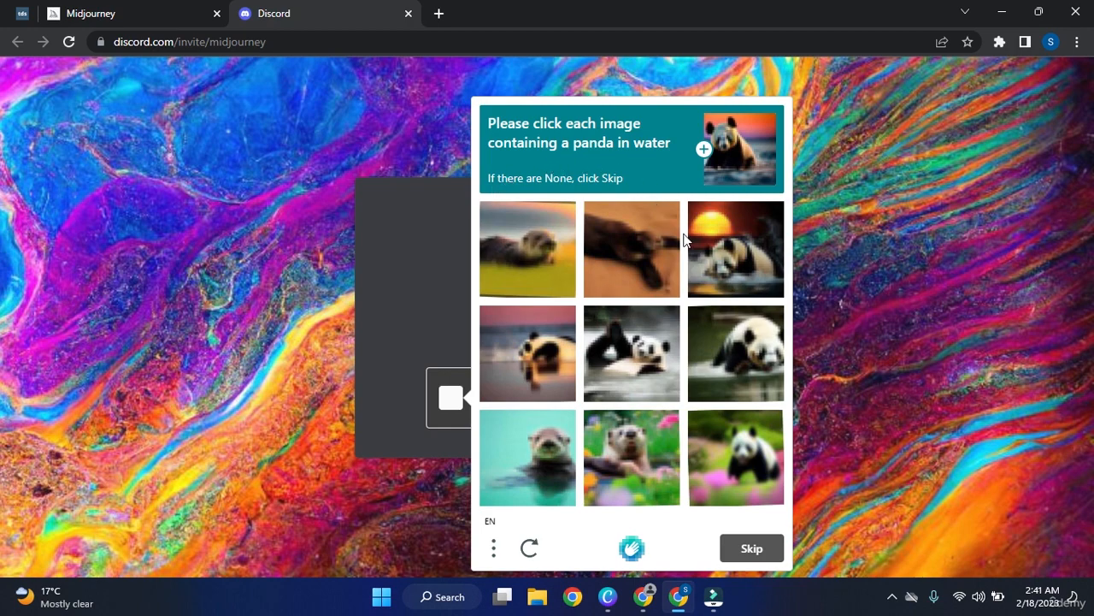
pyautogui.click(731, 237)
pyautogui.click(547, 354)
pyautogui.click(615, 355)
pyautogui.click(741, 335)
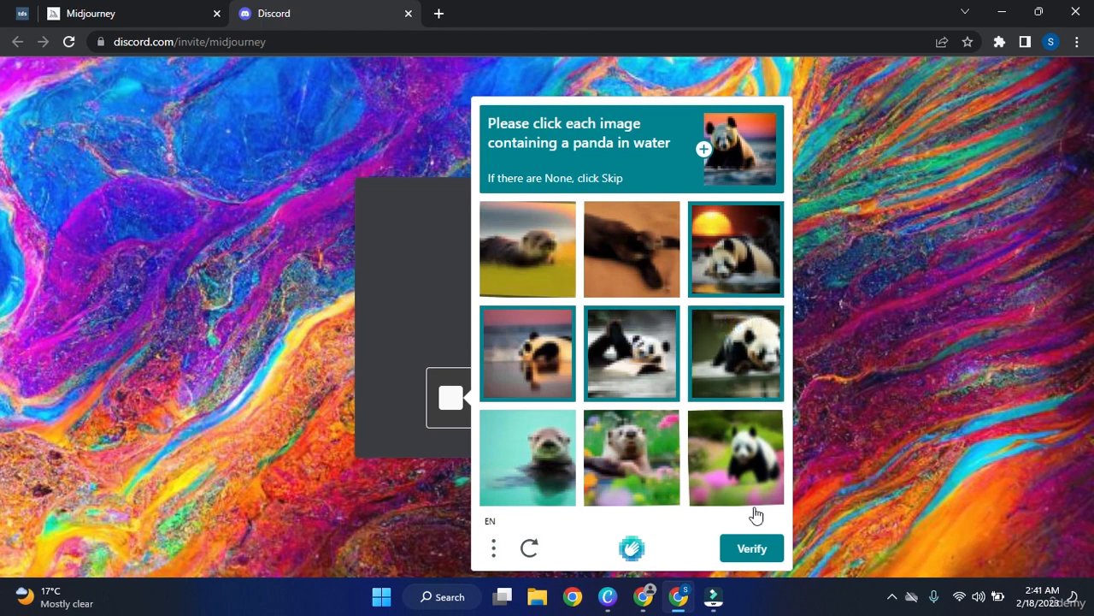
pyautogui.click(757, 551)
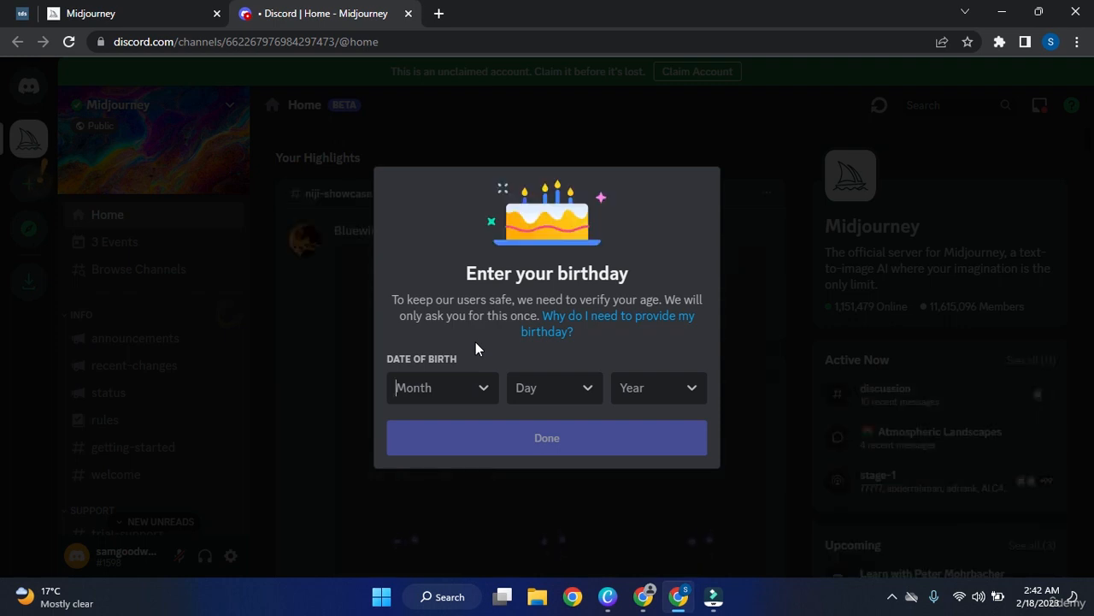
# Enter February 22, 1995 as the date of birth and confirm it.
pyautogui.click(483, 393)
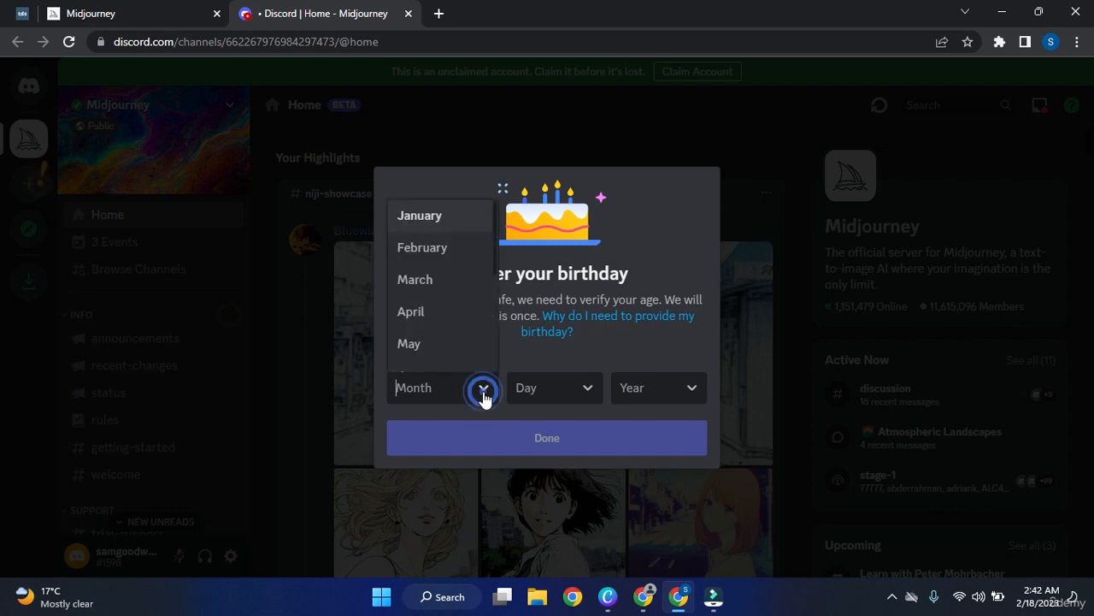
pyautogui.click(468, 264)
pyautogui.click(591, 388)
pyautogui.scroll(-4, 548, 318)
pyautogui.scroll(-4, 547, 315)
pyautogui.scroll(2, 549, 303)
pyautogui.click(560, 229)
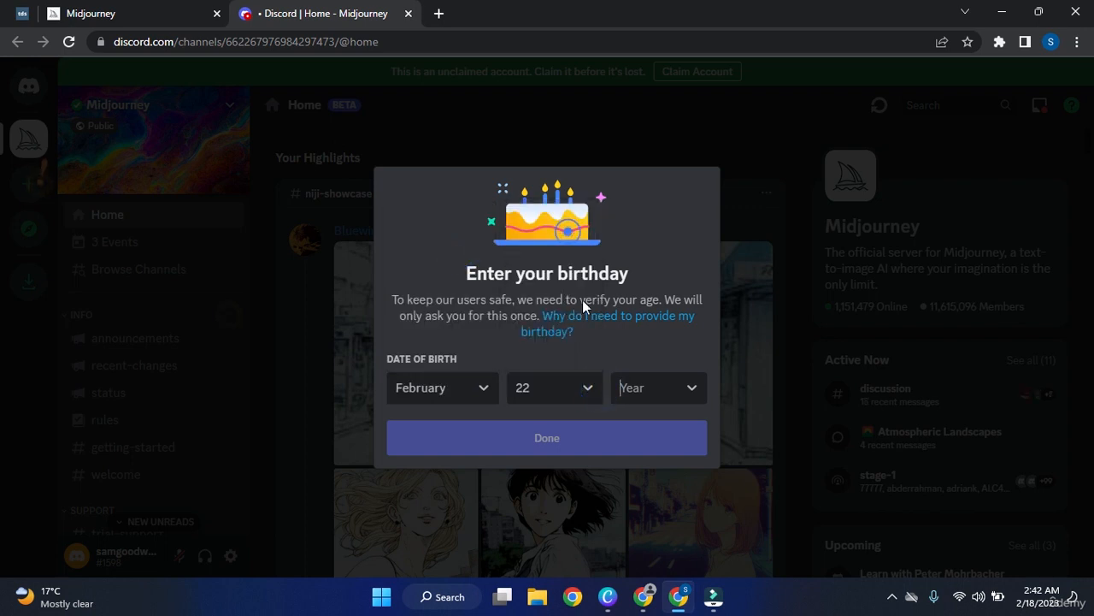
pyautogui.click(658, 386)
pyautogui.scroll(-7, 661, 340)
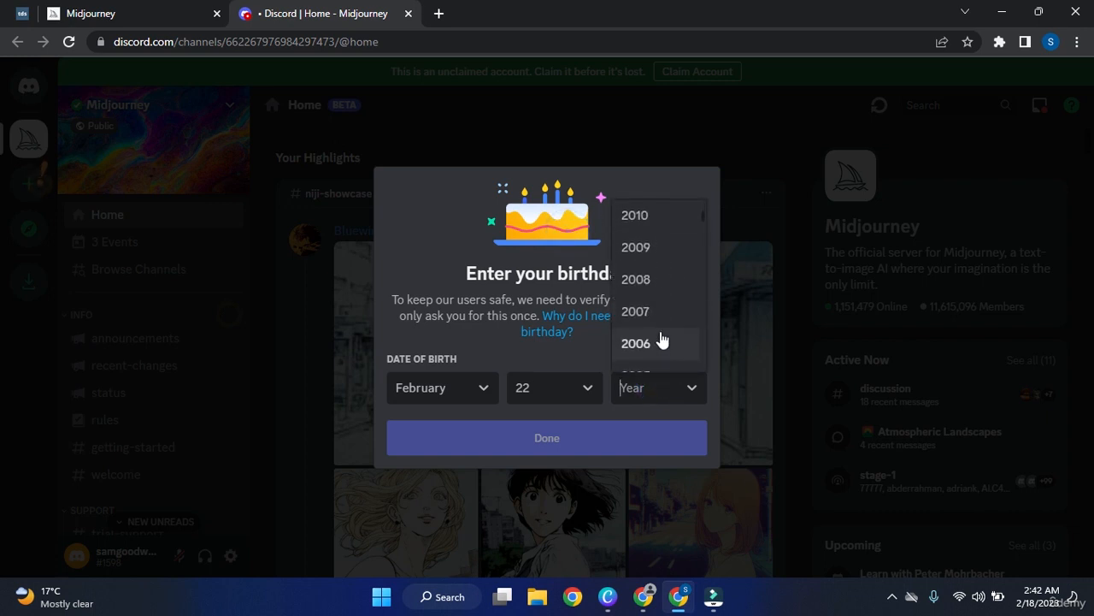
pyautogui.scroll(-2, 661, 340)
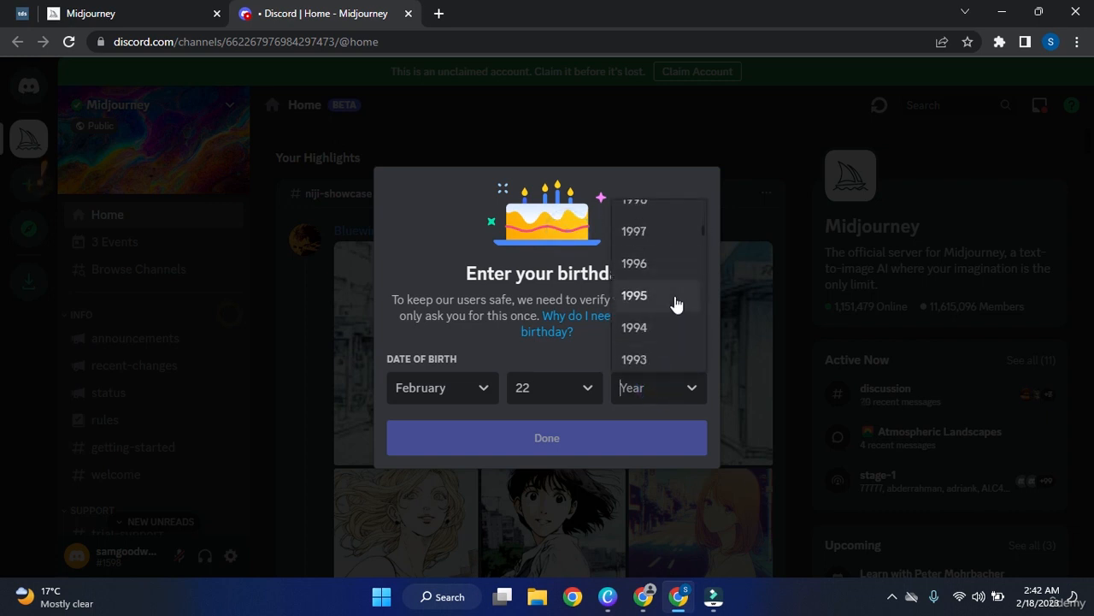
pyautogui.click(676, 302)
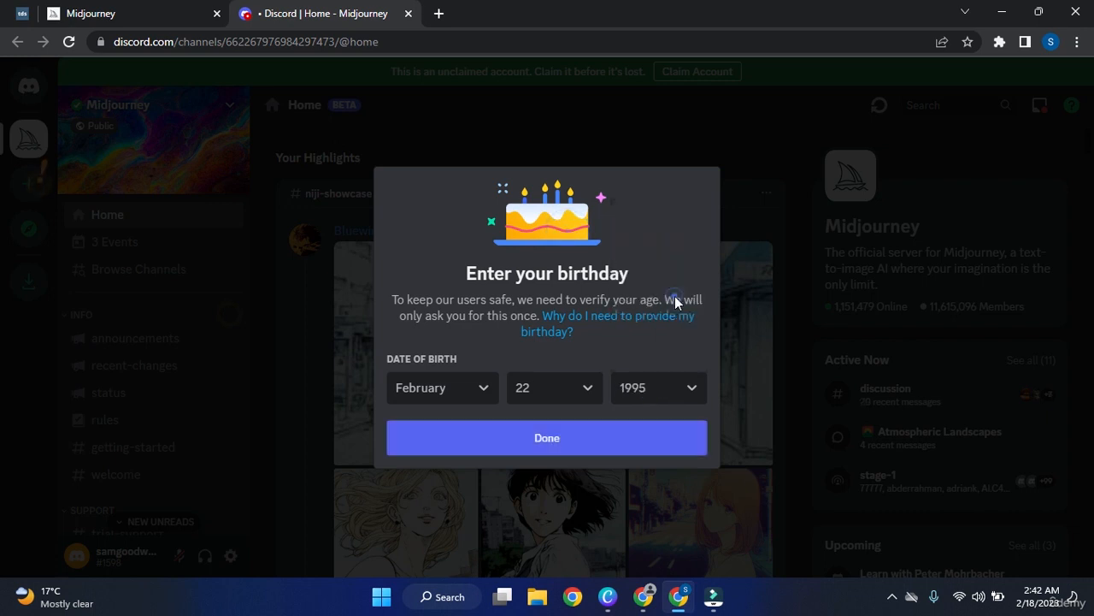
pyautogui.click(588, 437)
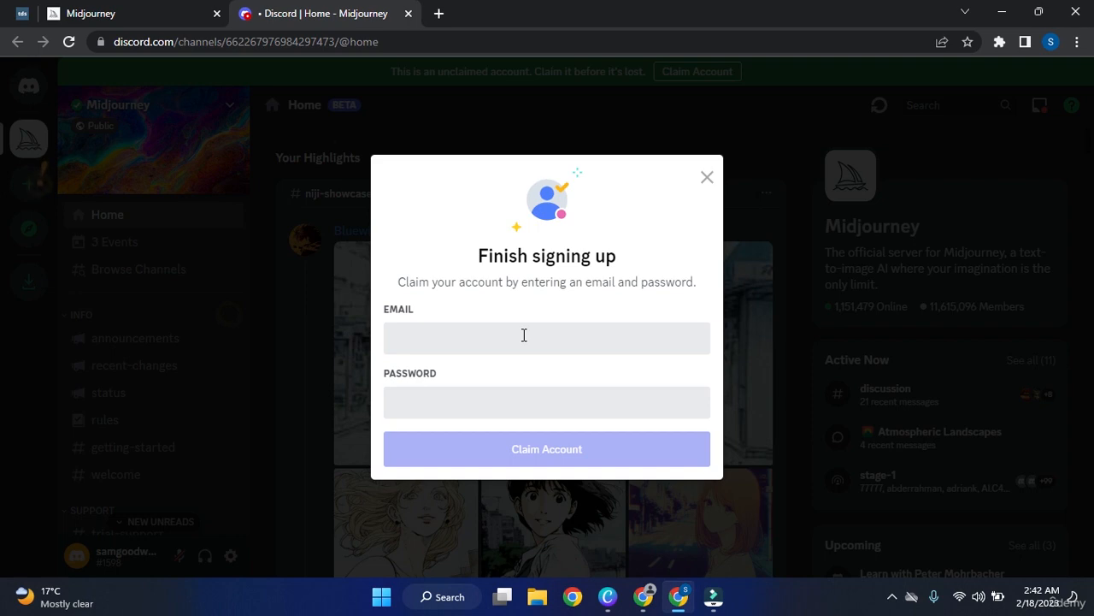
# Fill in the account's Gmail address and a password, and submit Claim Account.
pyautogui.click(512, 389)
pyautogui.click(502, 338)
pyautogui.press('Tab')
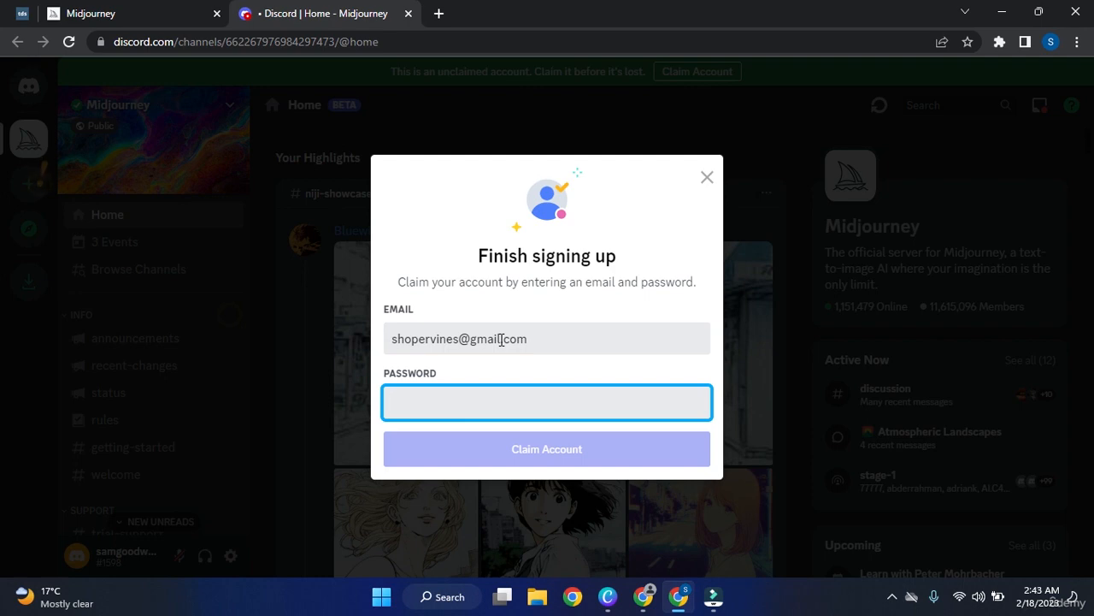
pyautogui.write('********')
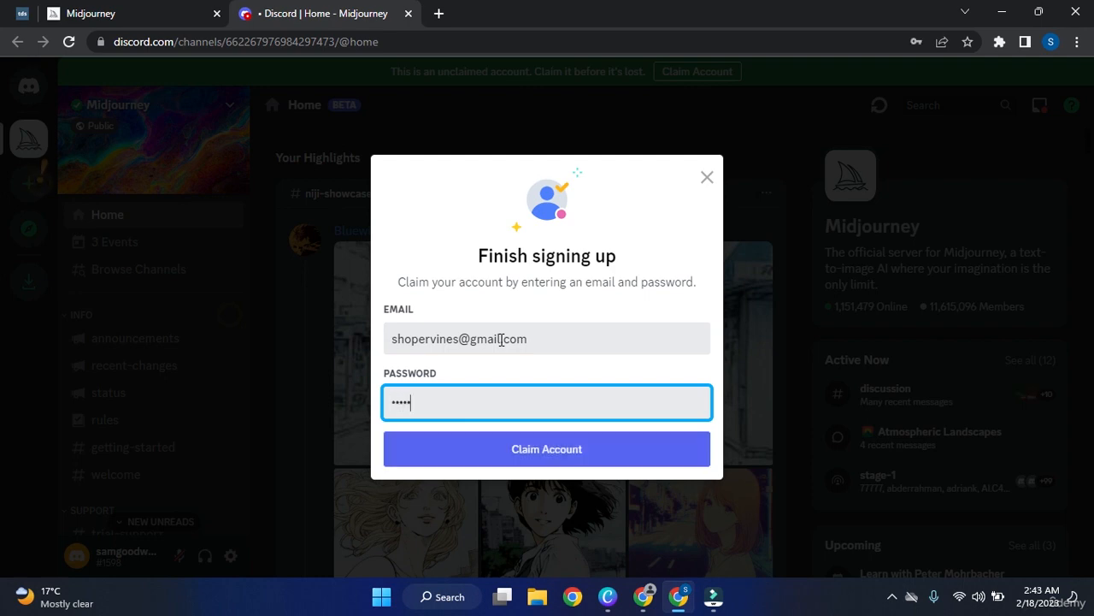
pyautogui.write('****')
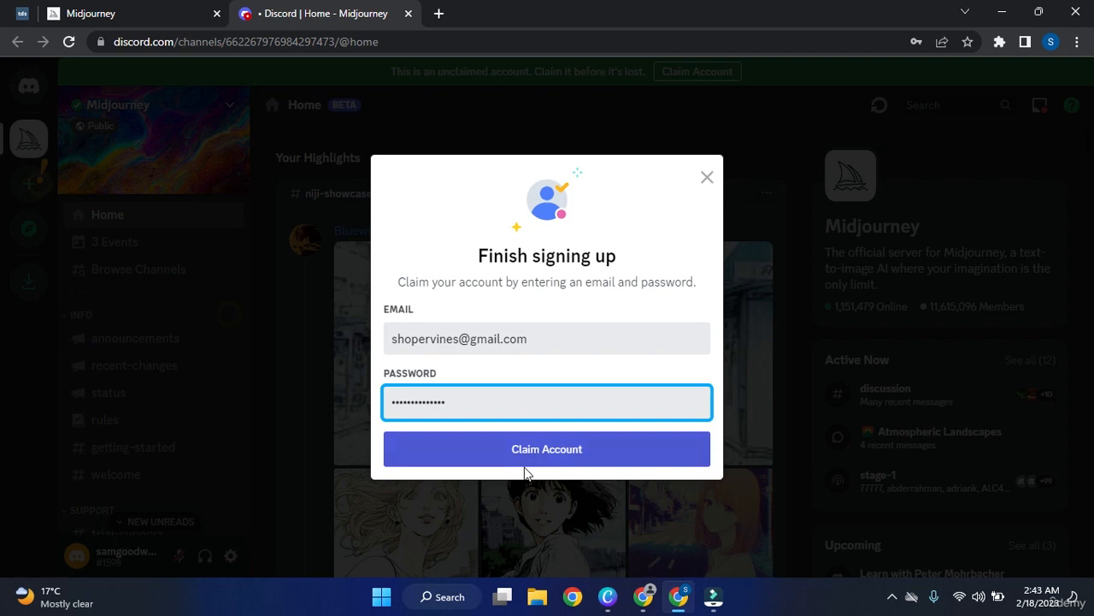
pyautogui.click(573, 459)
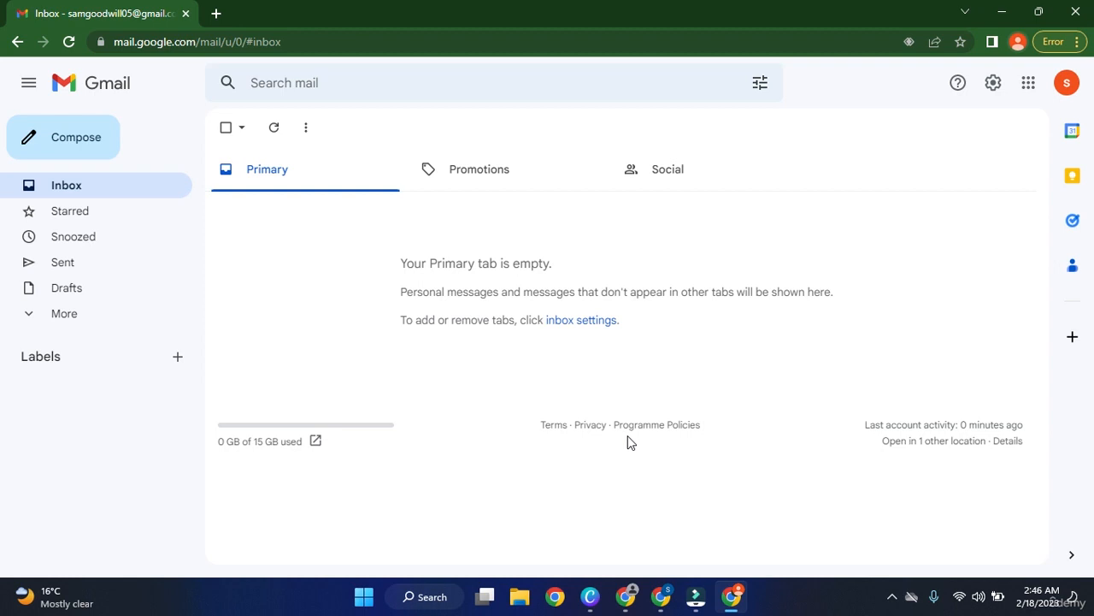
# Resubmit the claim with the updated email in Discord and save the password in Chrome.
pyautogui.click(672, 598)
pyautogui.click(575, 362)
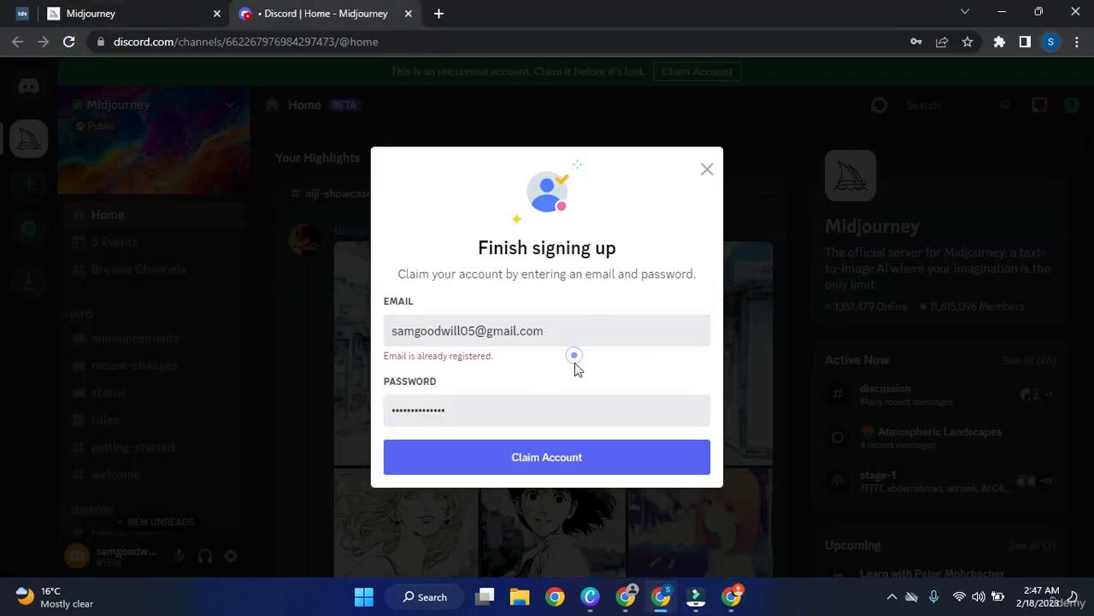
pyautogui.click(625, 464)
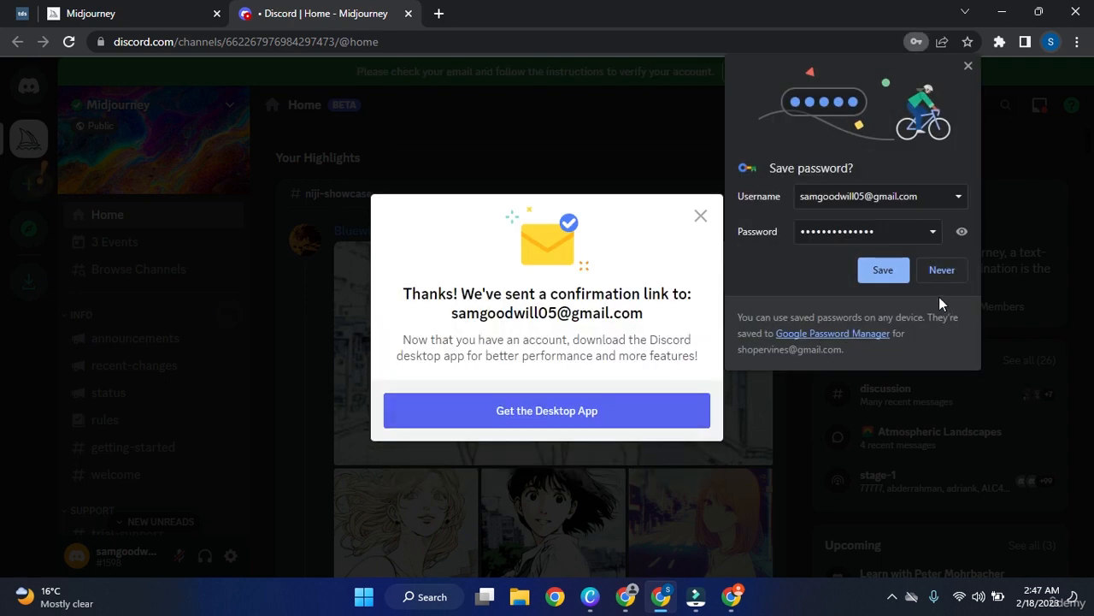
pyautogui.click(886, 272)
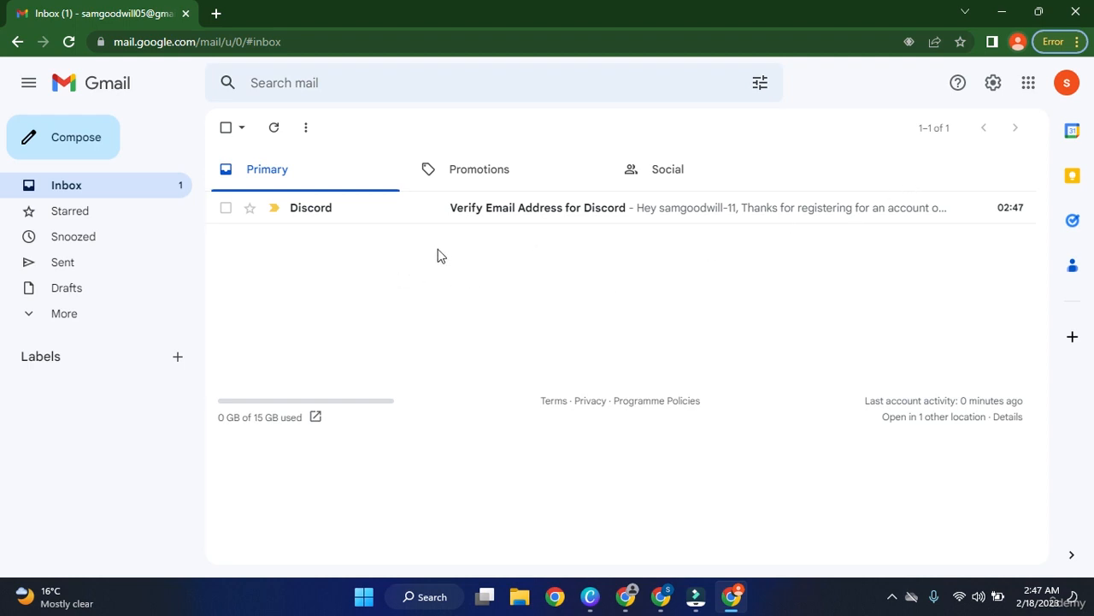
# Open Discord's 'Verify Email Address' message in Gmail and follow its Verify Email link.
pyautogui.click(529, 214)
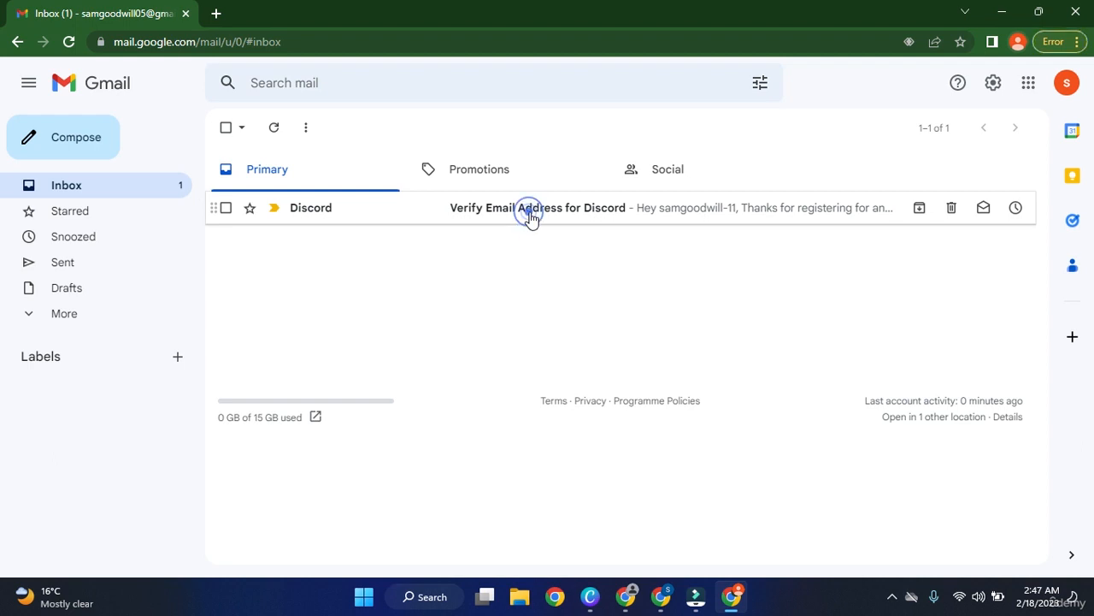
pyautogui.scroll(-2, 462, 307)
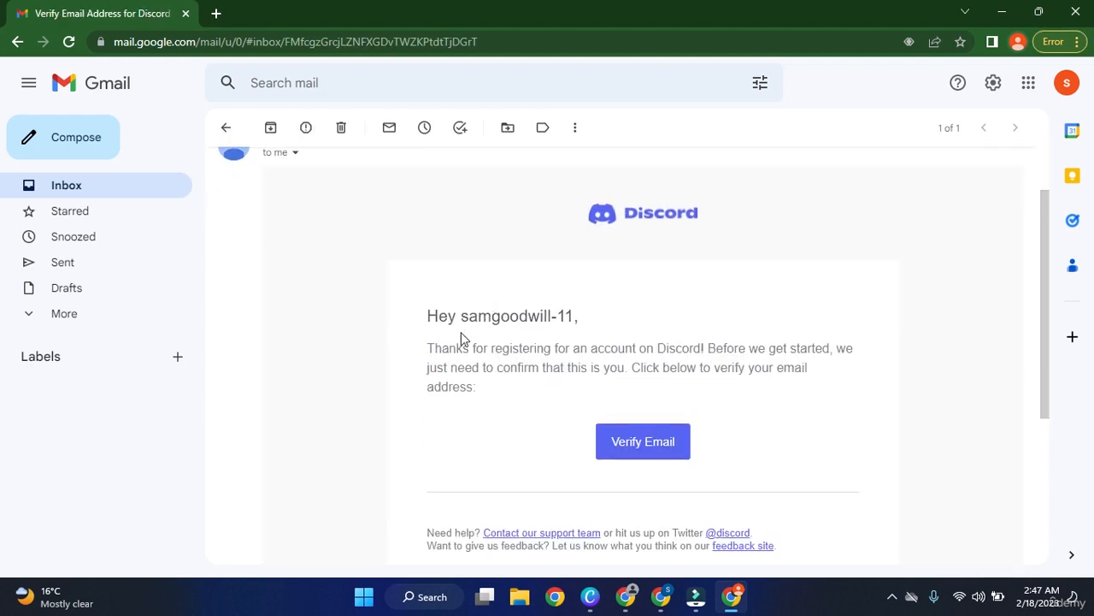
pyautogui.scroll(2, 461, 337)
pyautogui.scroll(-1, 393, 342)
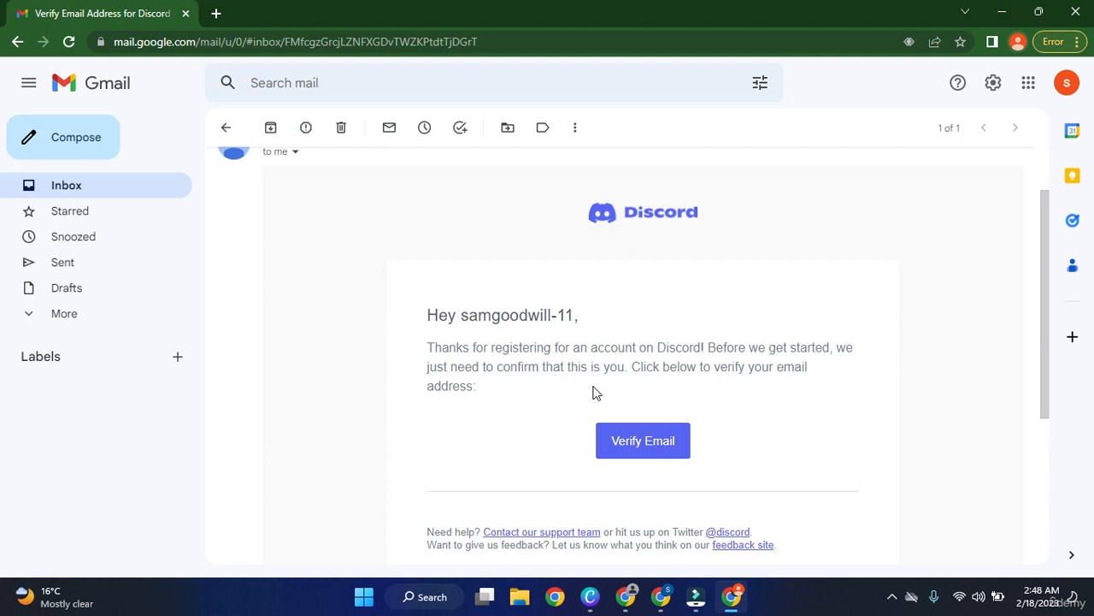
pyautogui.click(660, 449)
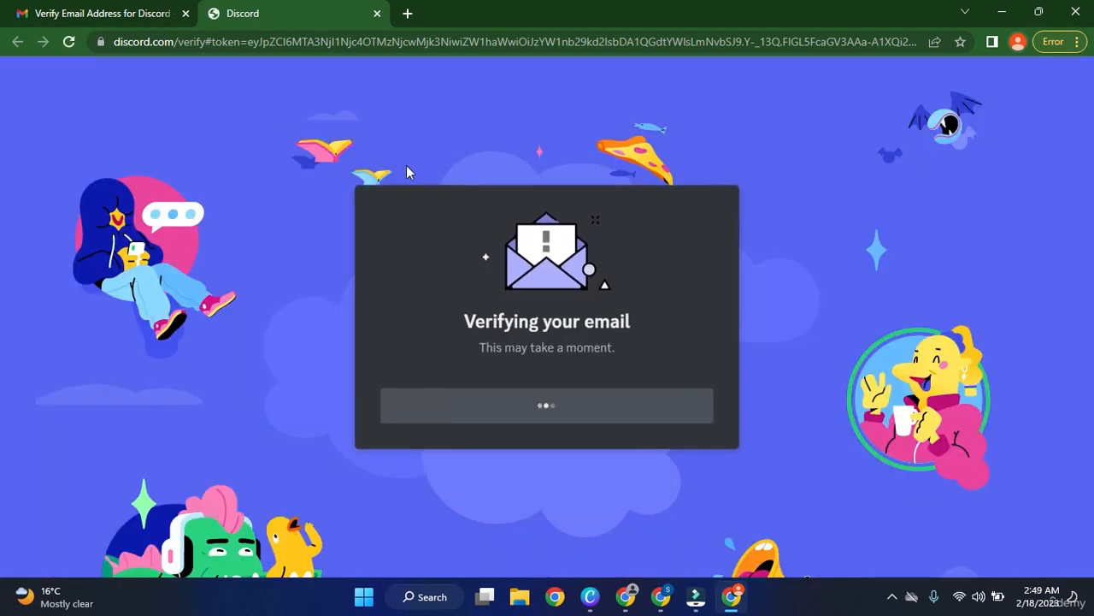
# Confirm the verified email, continue into Discord, and allow the Discord desktop app to open.
pyautogui.click(571, 397)
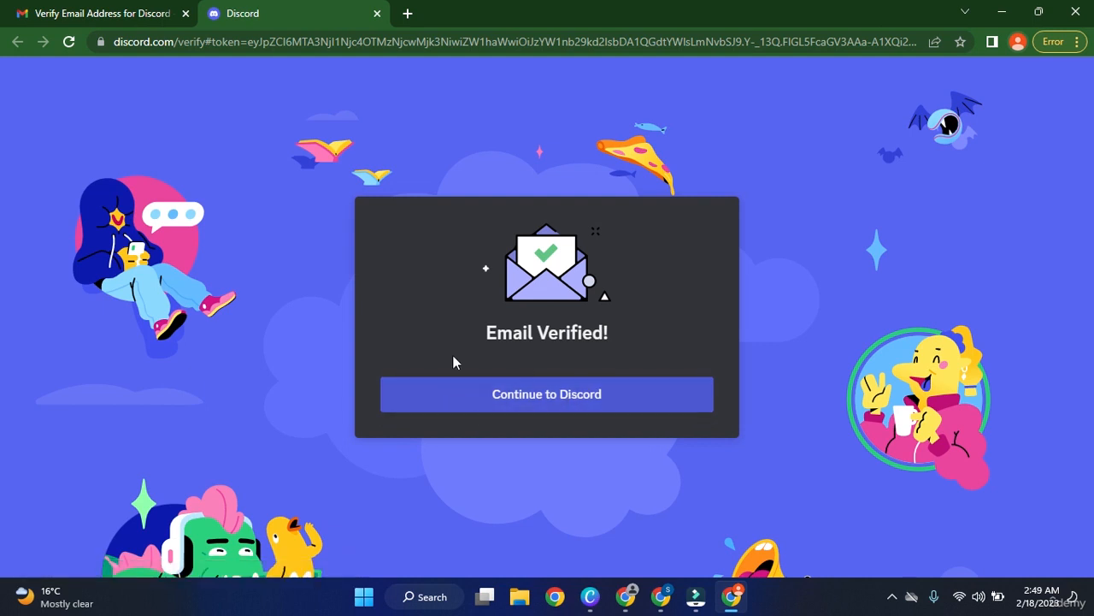
pyautogui.click(513, 395)
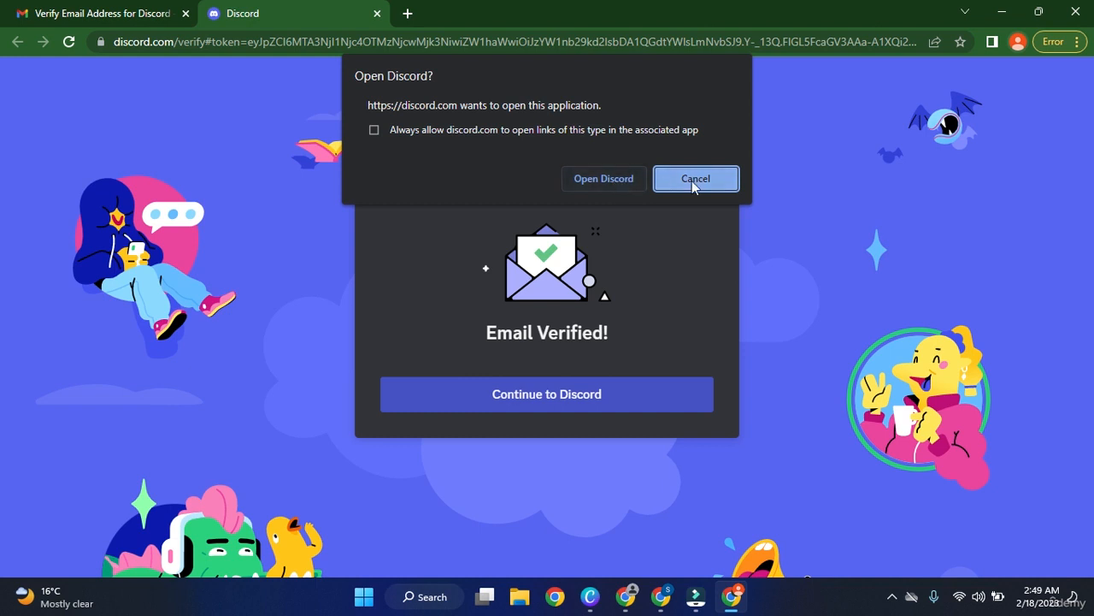
pyautogui.click(615, 186)
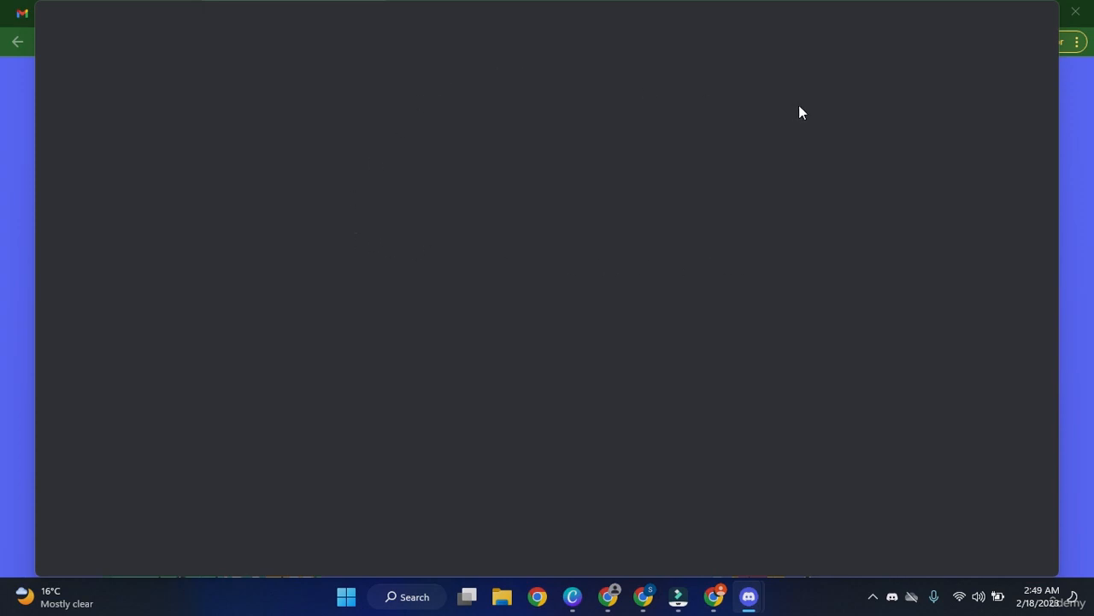
# Return to Chrome and start a Google search in a new tab.
pyautogui.click(1072, 126)
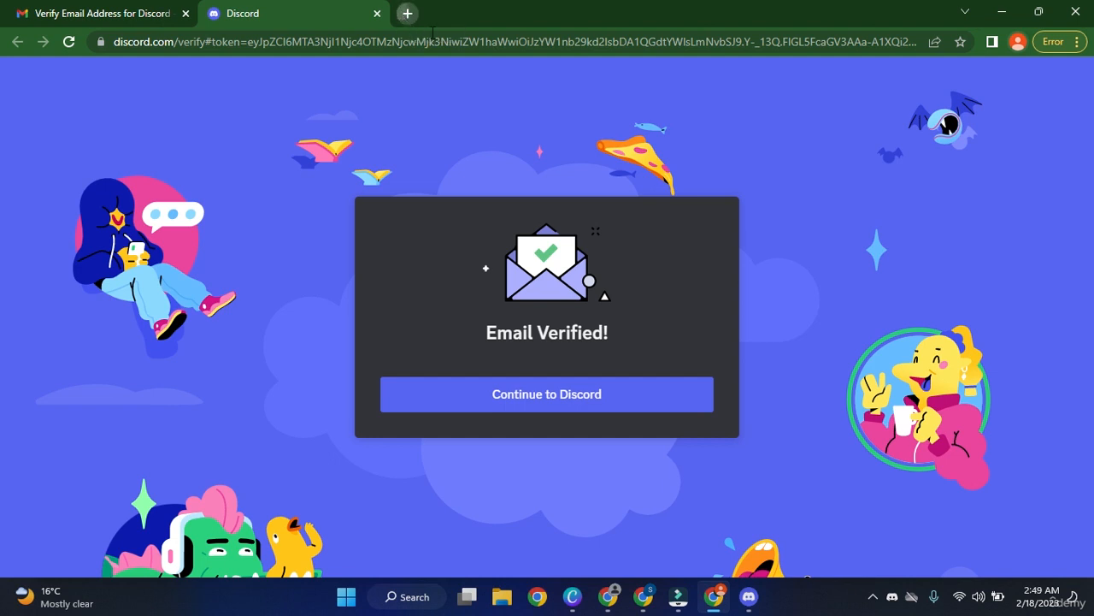
pyautogui.hotkey('ctrl', 't')
pyautogui.click(487, 308)
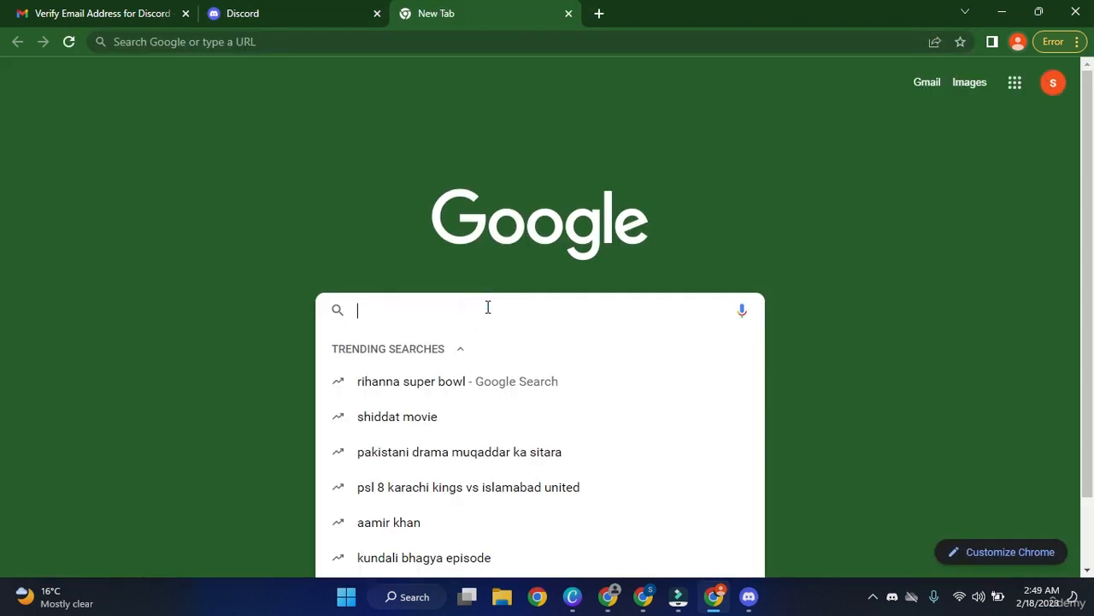
# Search Google for 'discoe' from the new tab page.
pyautogui.hotkey('alt', 'Tab')
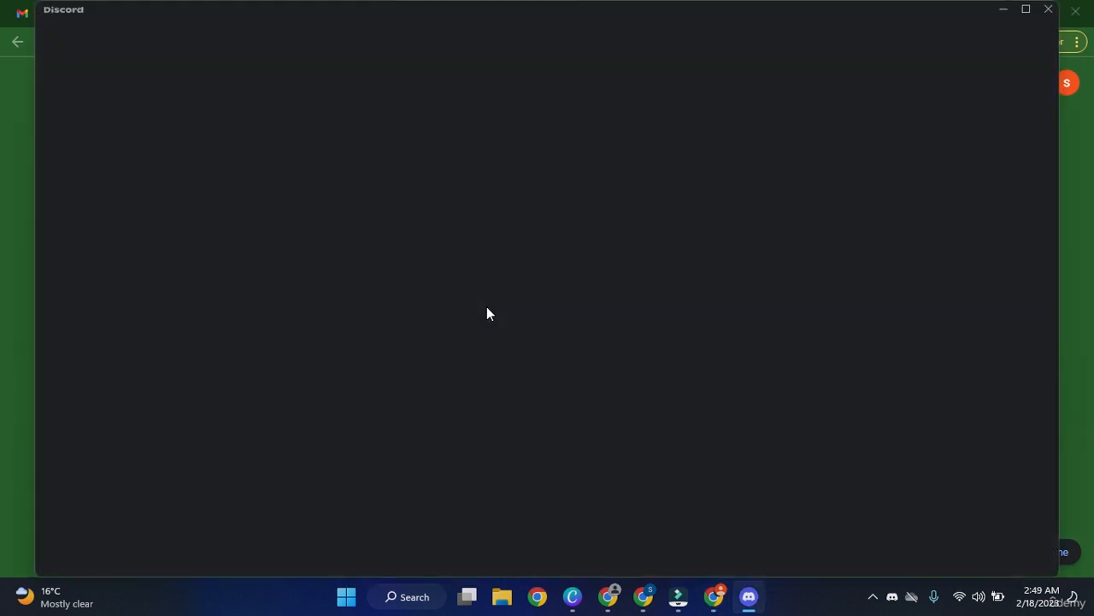
pyautogui.hotkey('alt', 'Tab')
pyautogui.click(605, 306)
pyautogui.write('discoe')
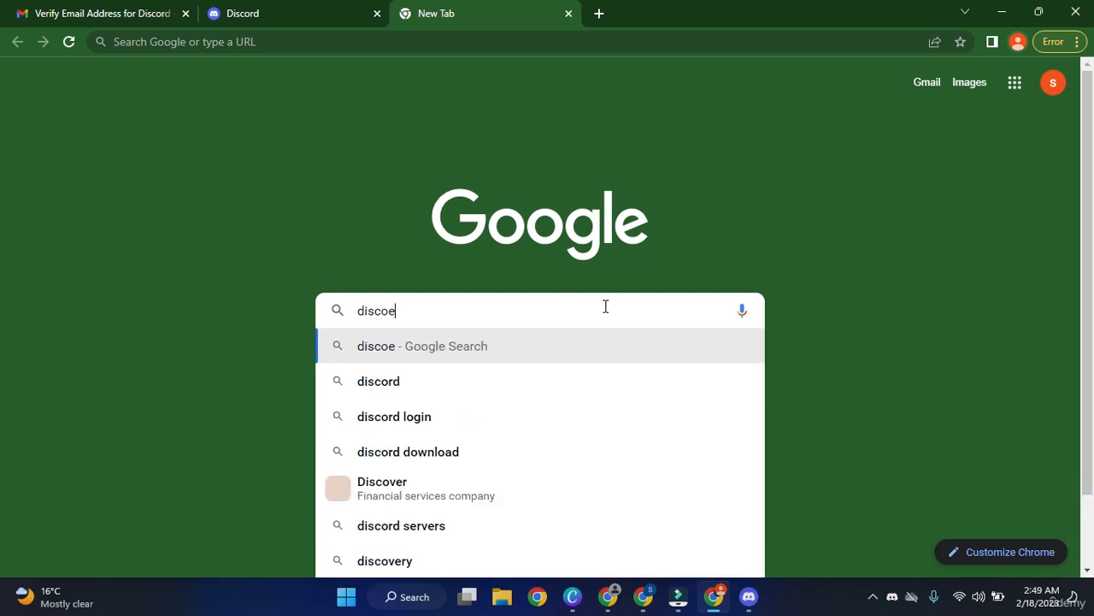
pyautogui.press('Down')
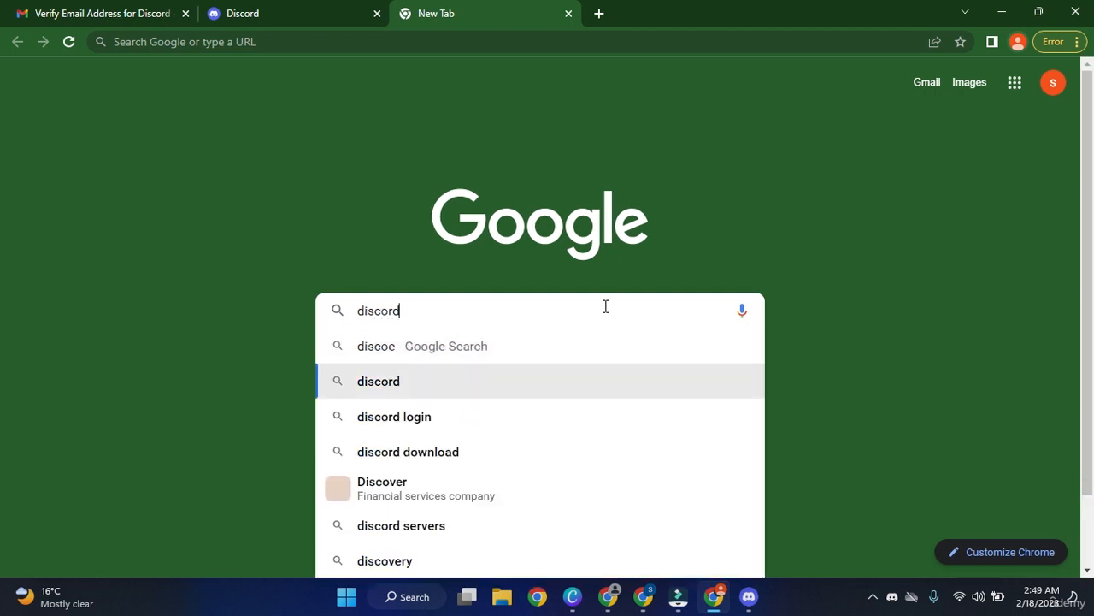
pyautogui.press('Up')
pyautogui.press('Return')
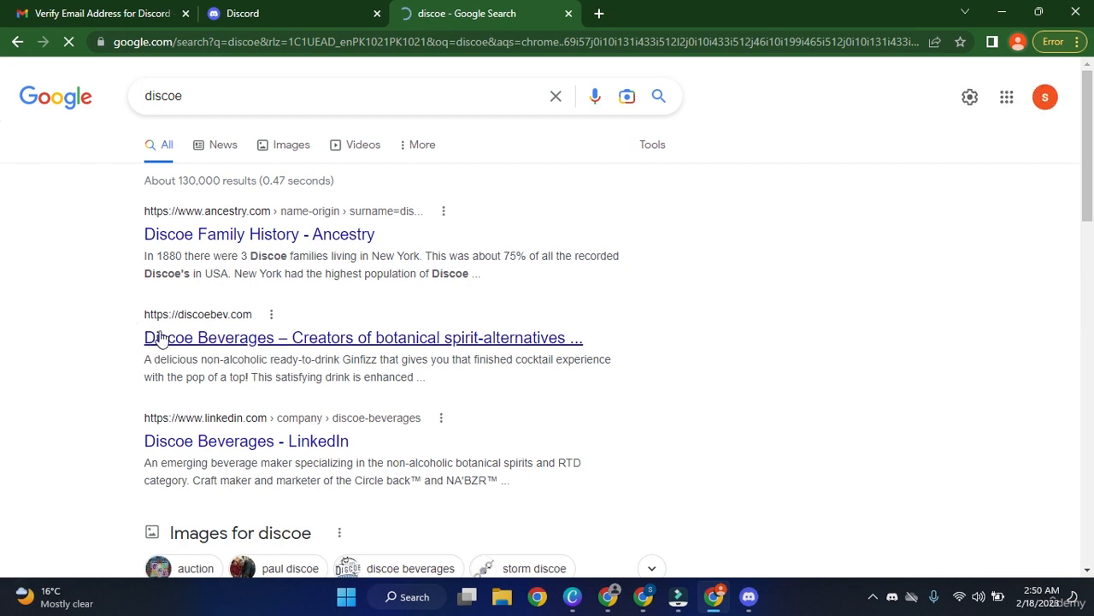
# Correct the query to 'discord dow' and open Discord's official download page from the results.
pyautogui.click(235, 96)
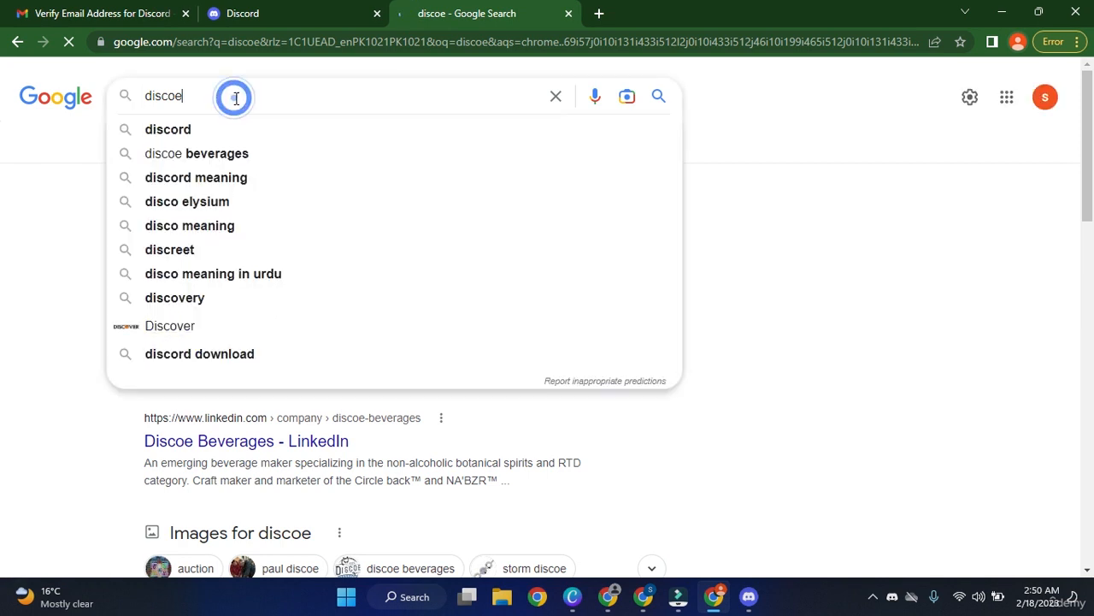
pyautogui.press('Down')
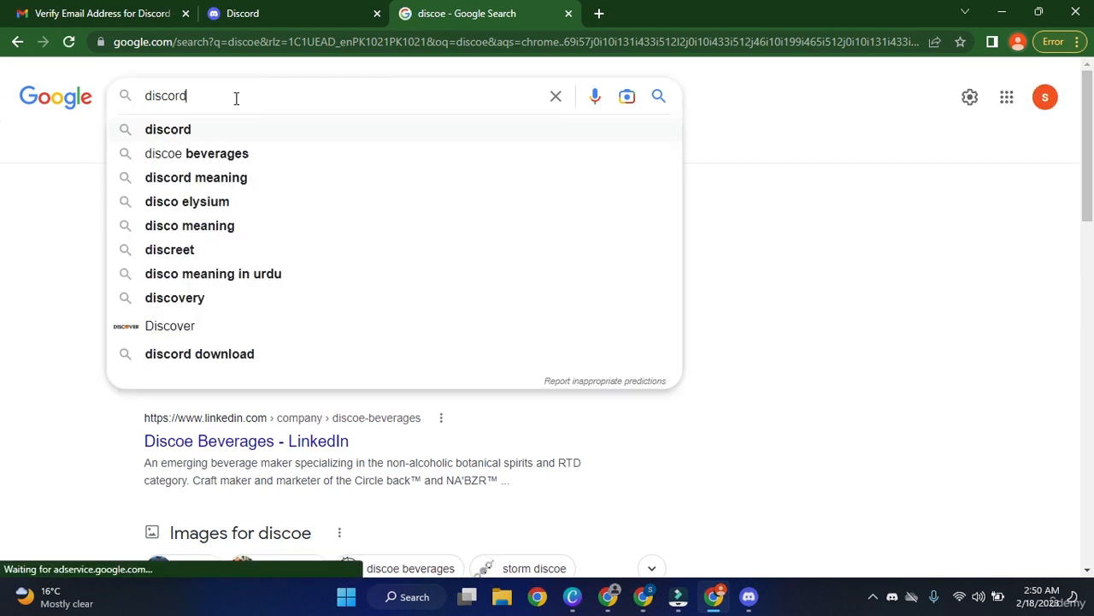
pyautogui.write('dow')
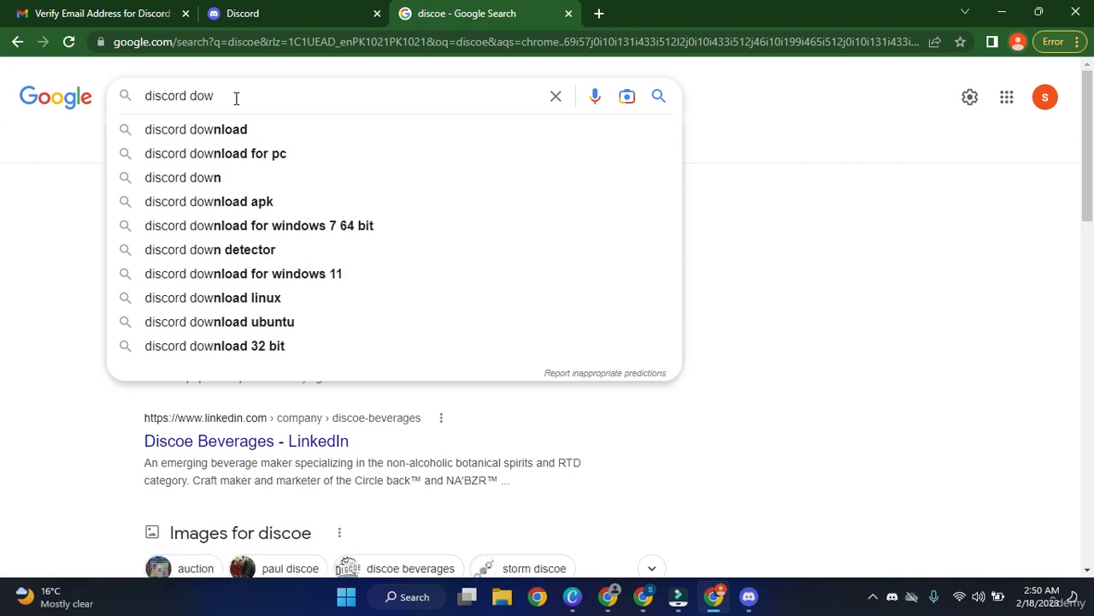
pyautogui.press('Return')
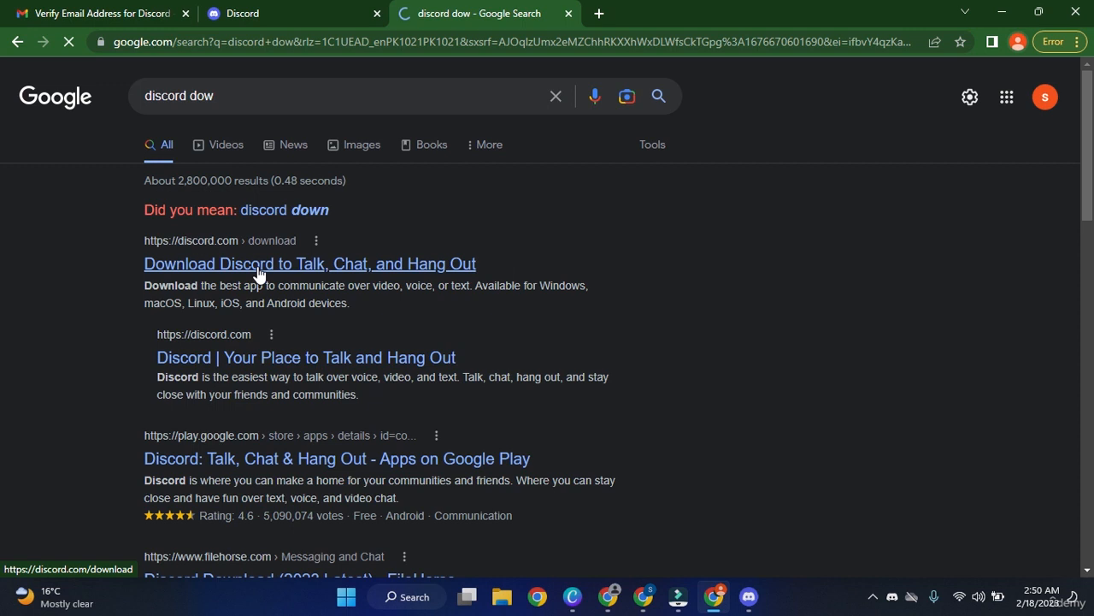
pyautogui.click(419, 265)
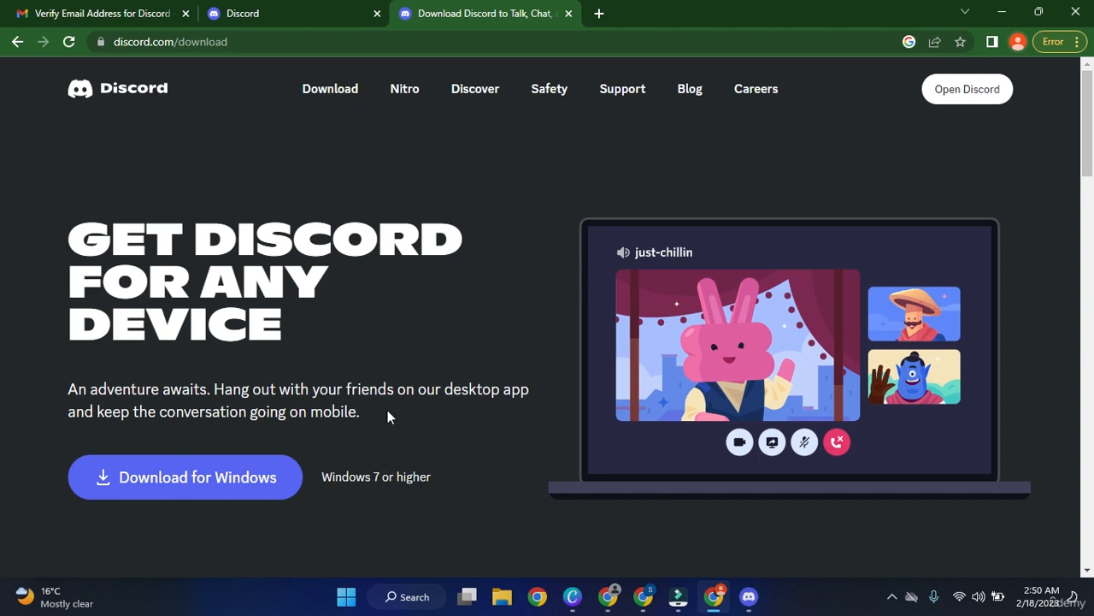
# Start the Download for Windows installer, then cancel the DiscordSetup (1).exe download.
pyautogui.scroll(-5, 387, 410)
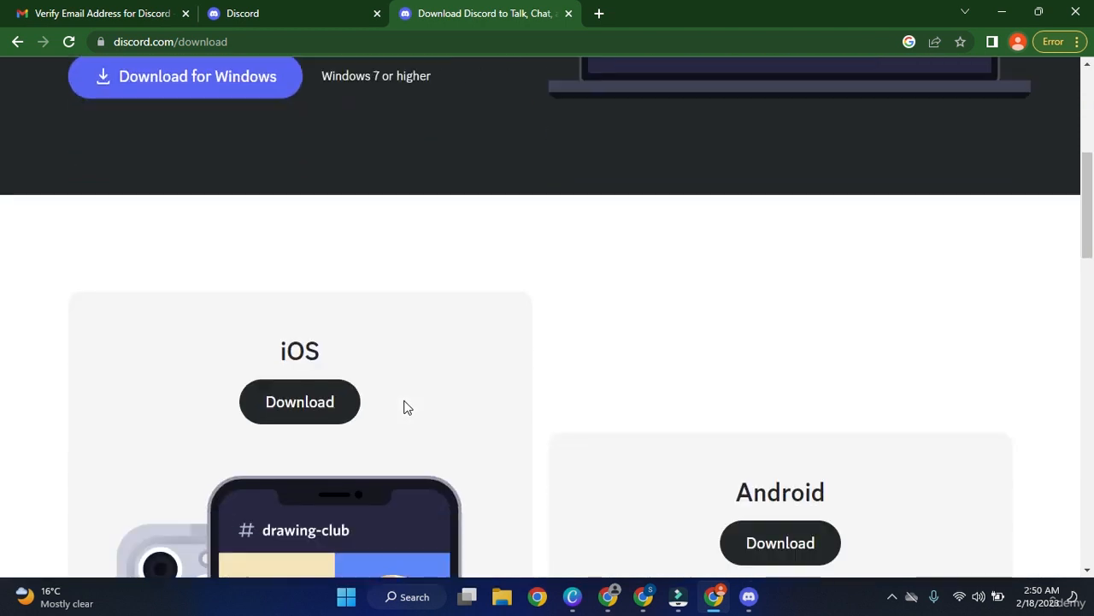
pyautogui.scroll(-1, 402, 393)
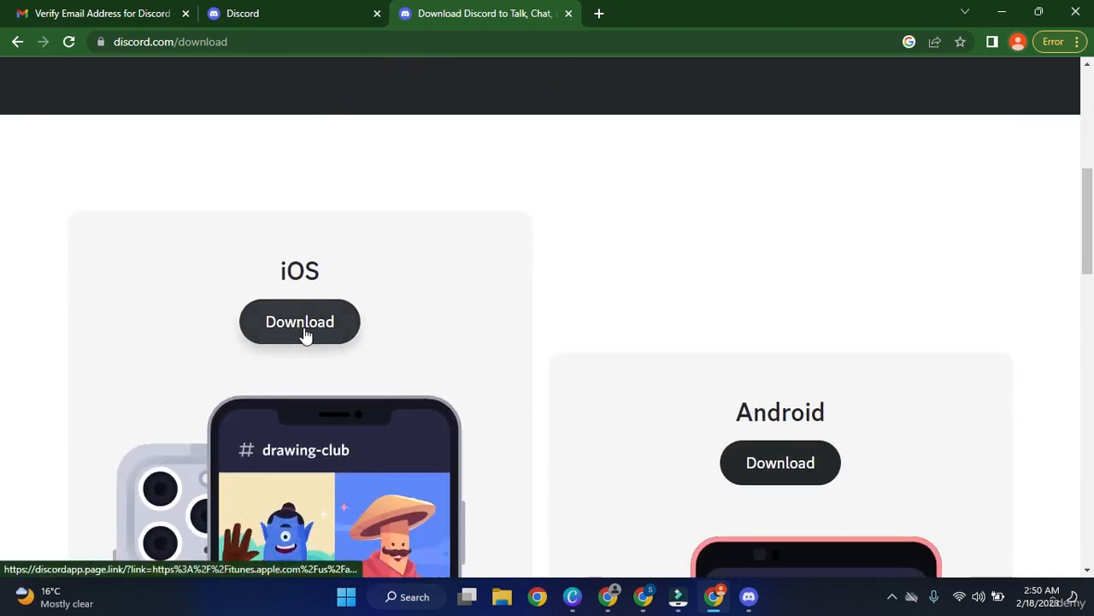
pyautogui.scroll(-2, 679, 374)
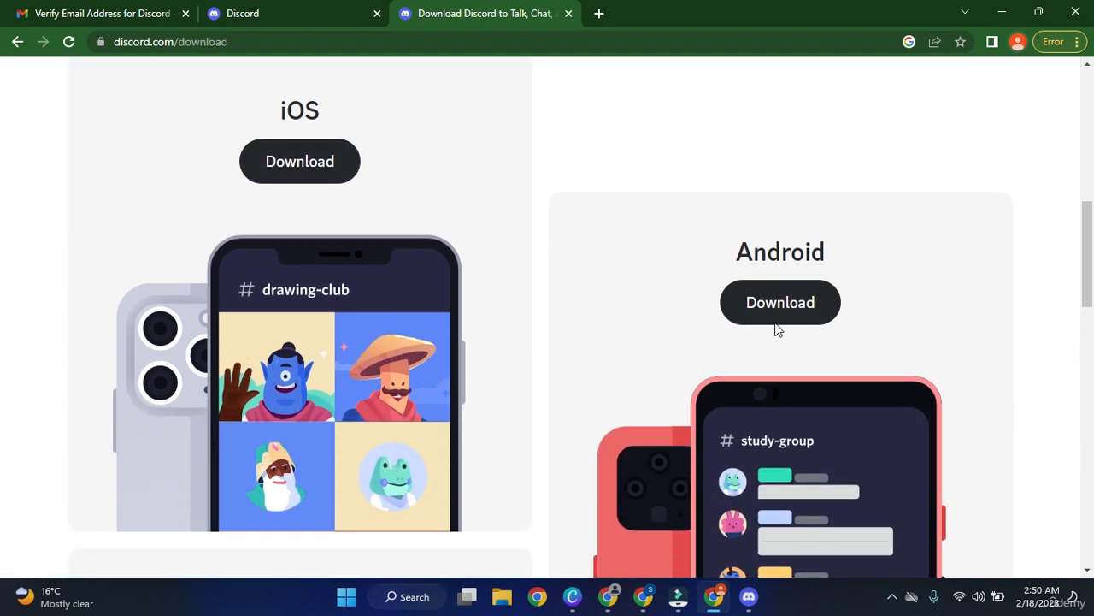
pyautogui.scroll(-1, 777, 329)
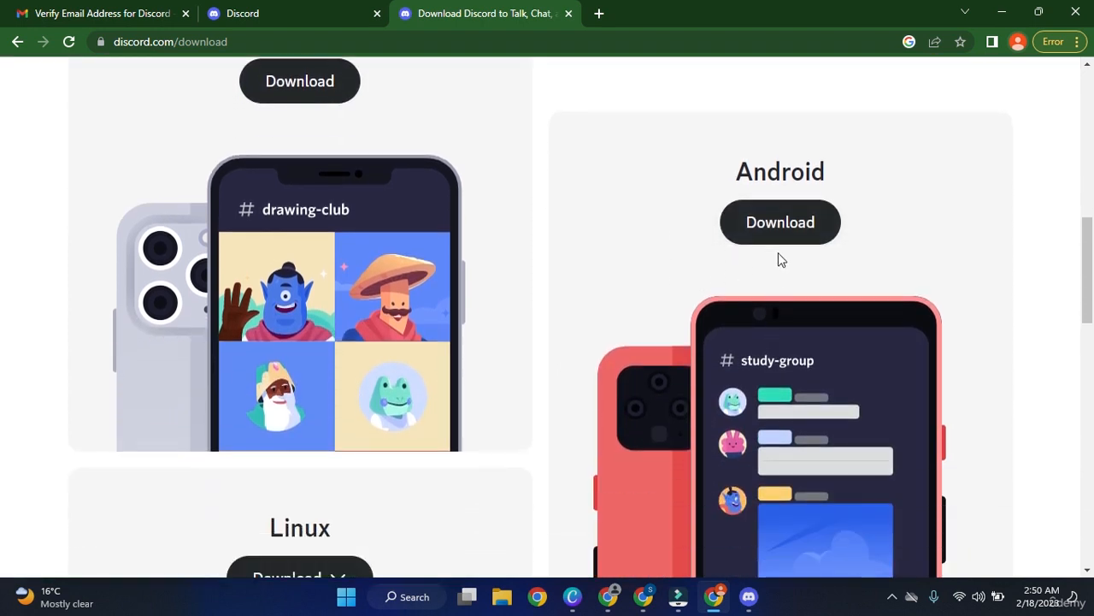
pyautogui.scroll(-2, 789, 231)
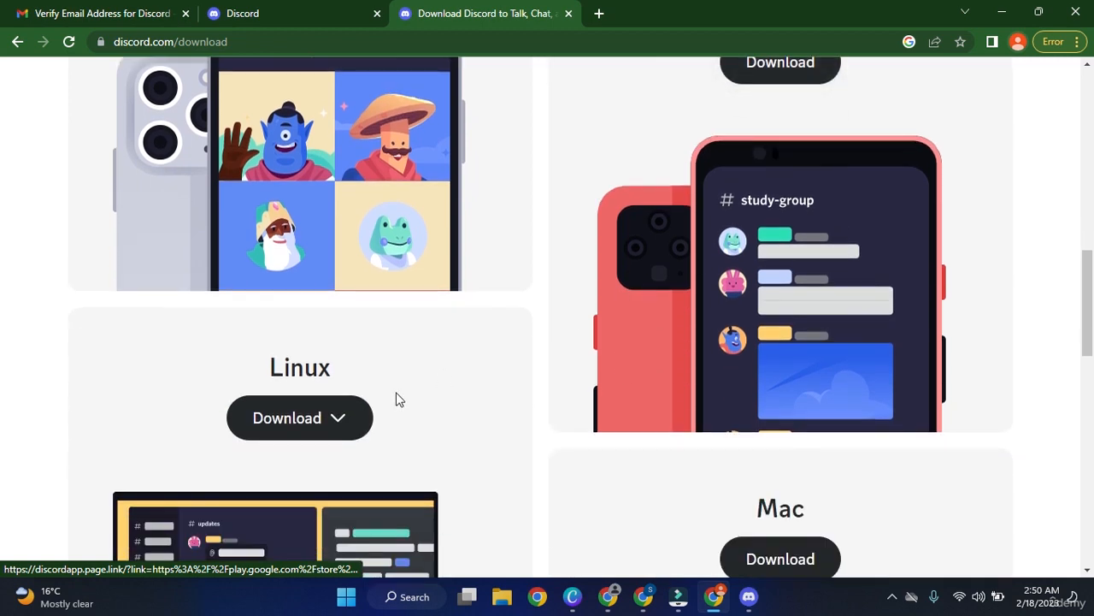
pyautogui.scroll(-5, 406, 393)
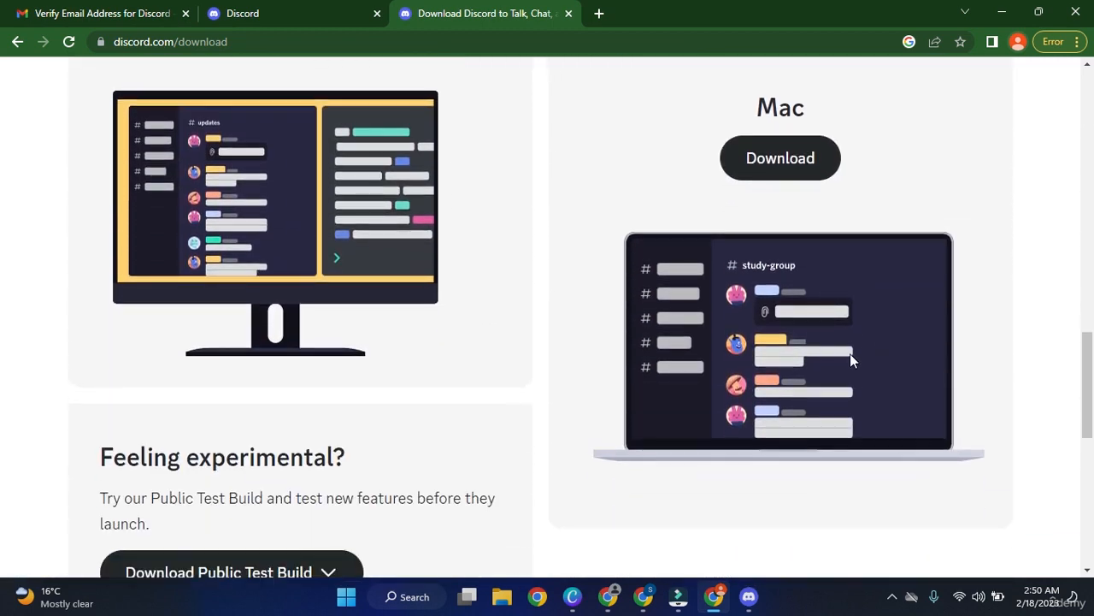
pyautogui.scroll(-3, 847, 357)
pyautogui.scroll(6, 796, 383)
pyautogui.scroll(12, 799, 383)
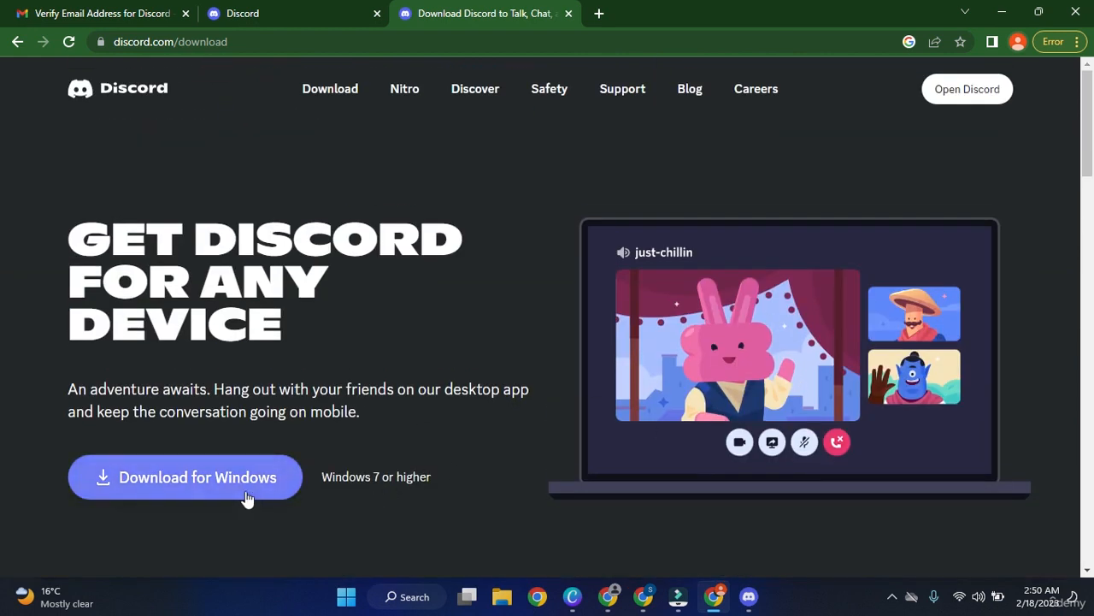
pyautogui.click(224, 493)
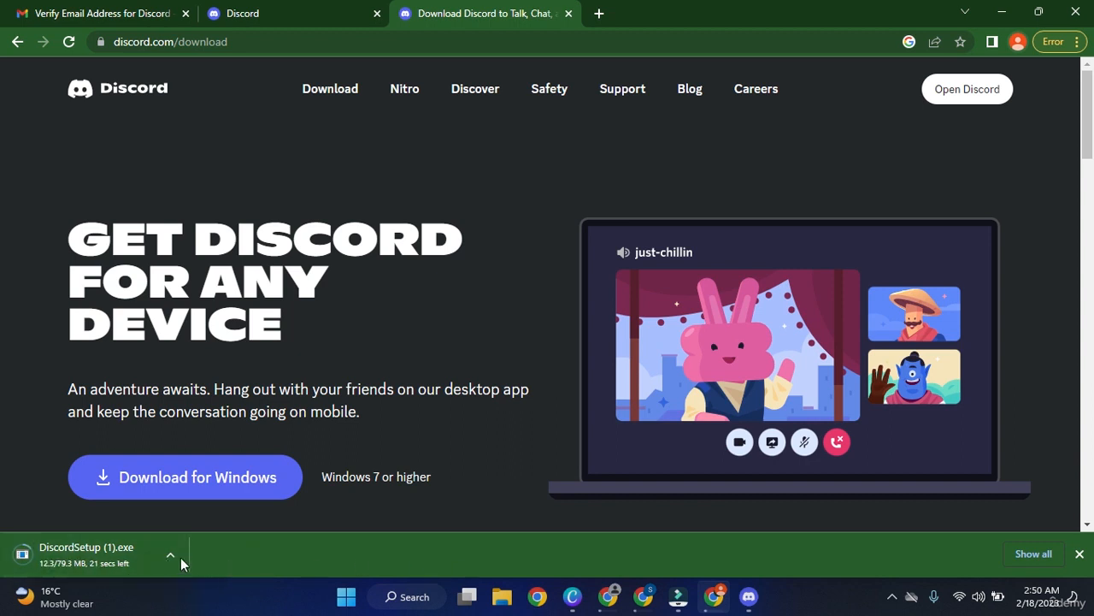
pyautogui.rightClick(145, 556)
pyautogui.click(165, 544)
# Launch and close the Discord desktop app, then go to the Midjourney server Home page.
pyautogui.click(749, 596)
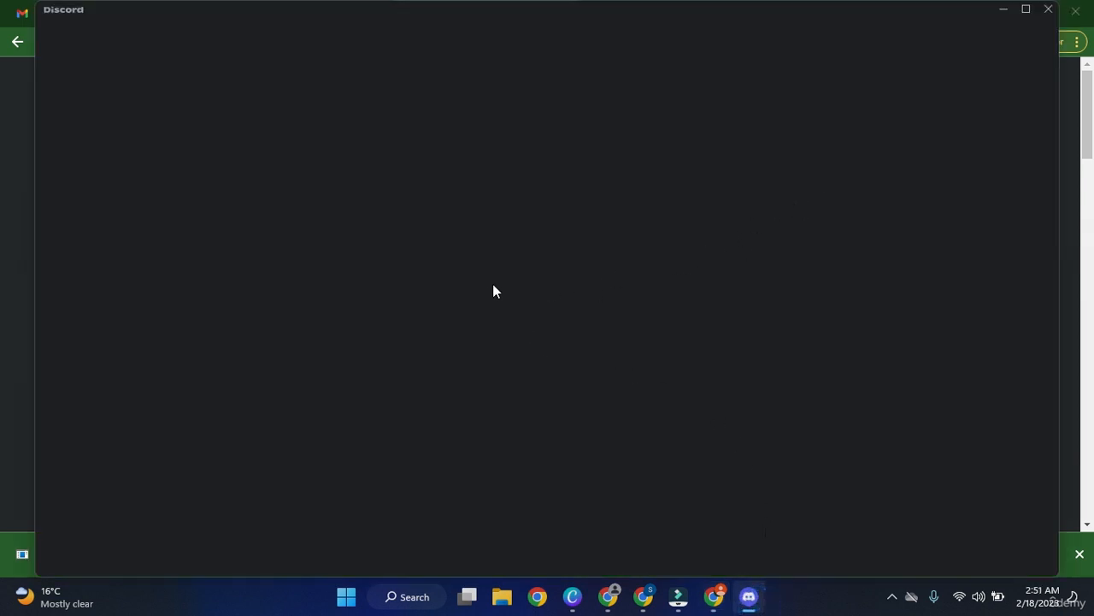
pyautogui.click(1048, 15)
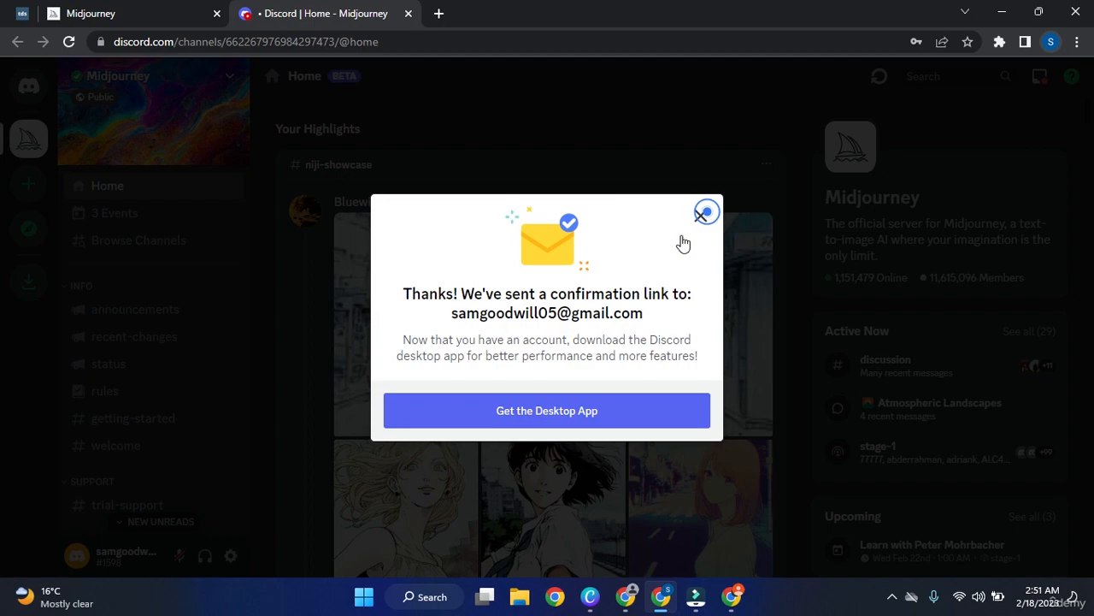
pyautogui.click(701, 216)
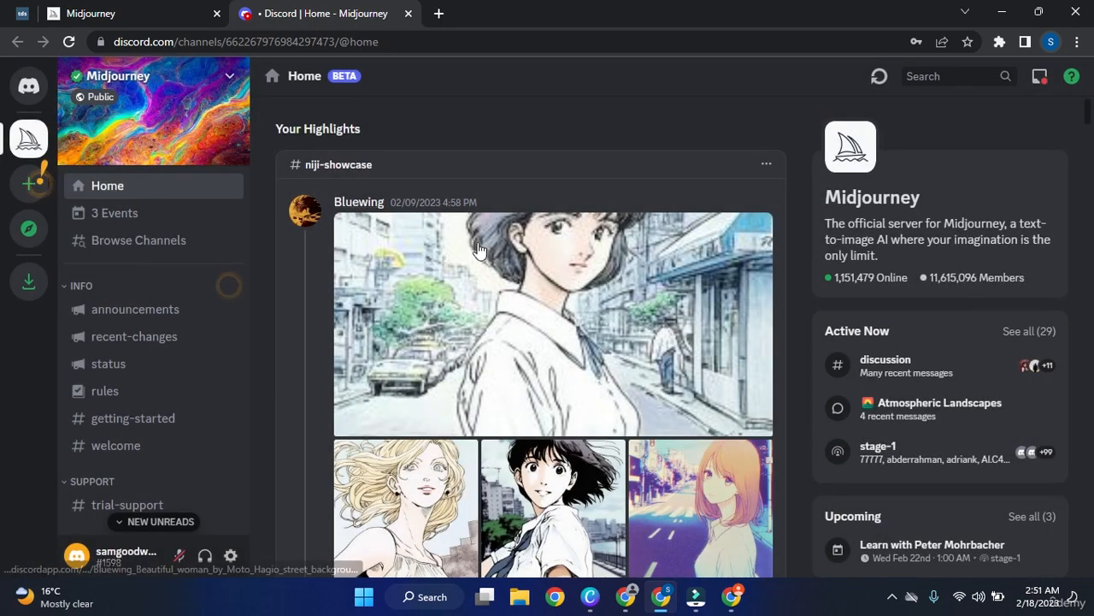
# Open the hooded gas-mask v4-showcase image full size and step through the next several showcase images.
pyautogui.scroll(-1, 436, 289)
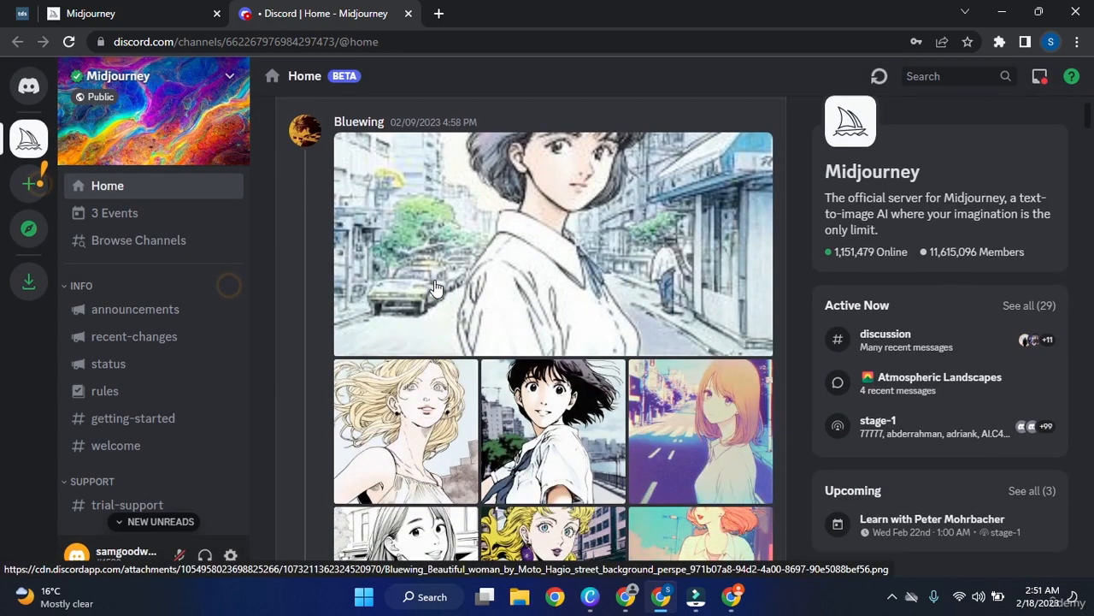
pyautogui.scroll(-2, 436, 289)
pyautogui.scroll(-3, 436, 289)
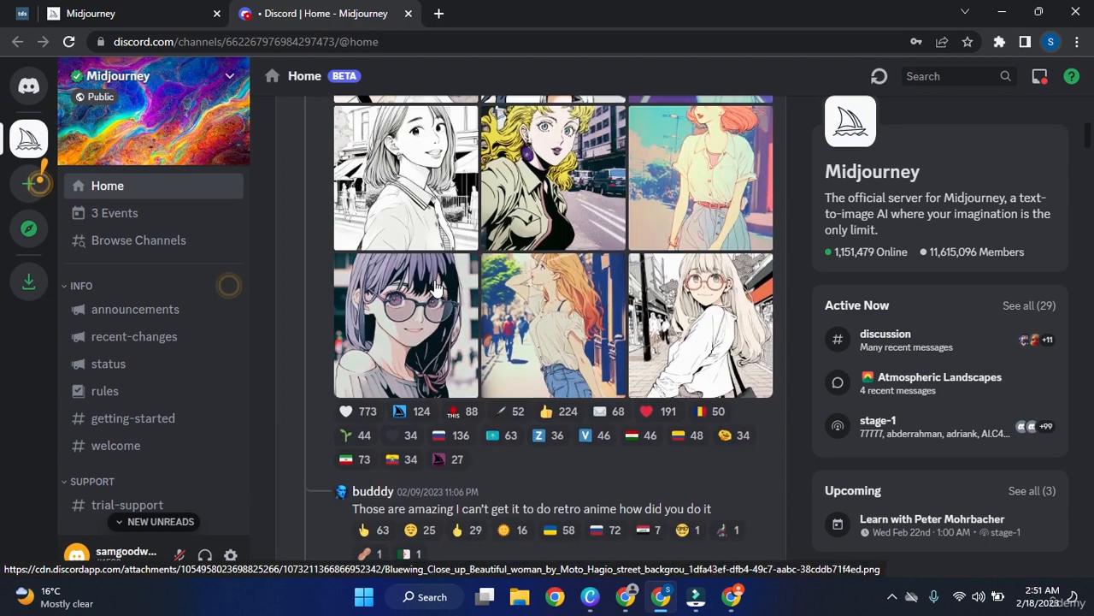
pyautogui.scroll(-4, 619, 314)
pyautogui.scroll(-2, 619, 315)
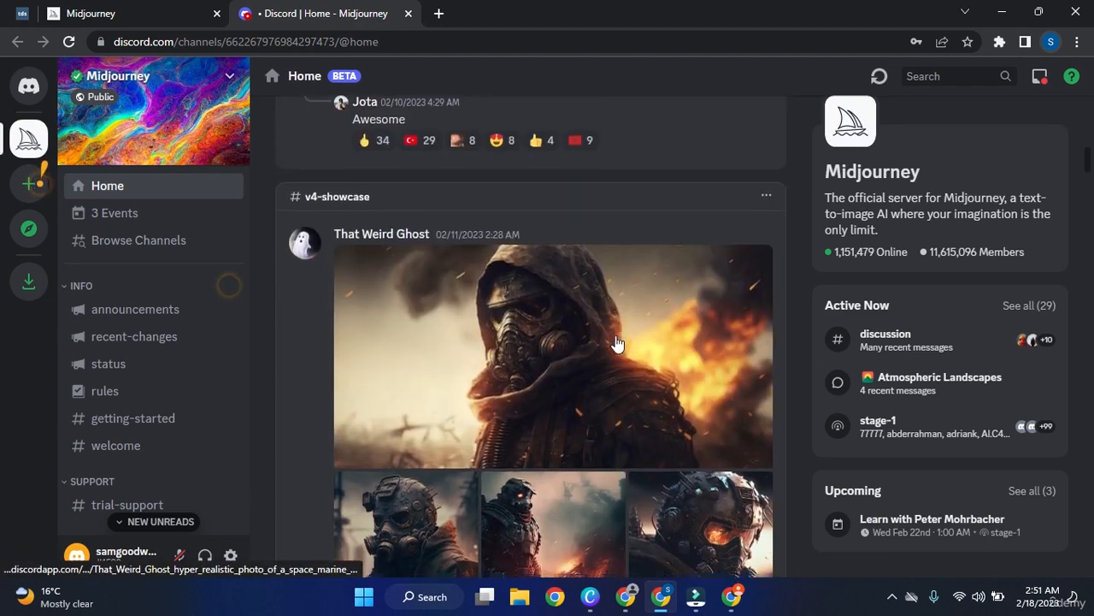
pyautogui.scroll(-2, 618, 343)
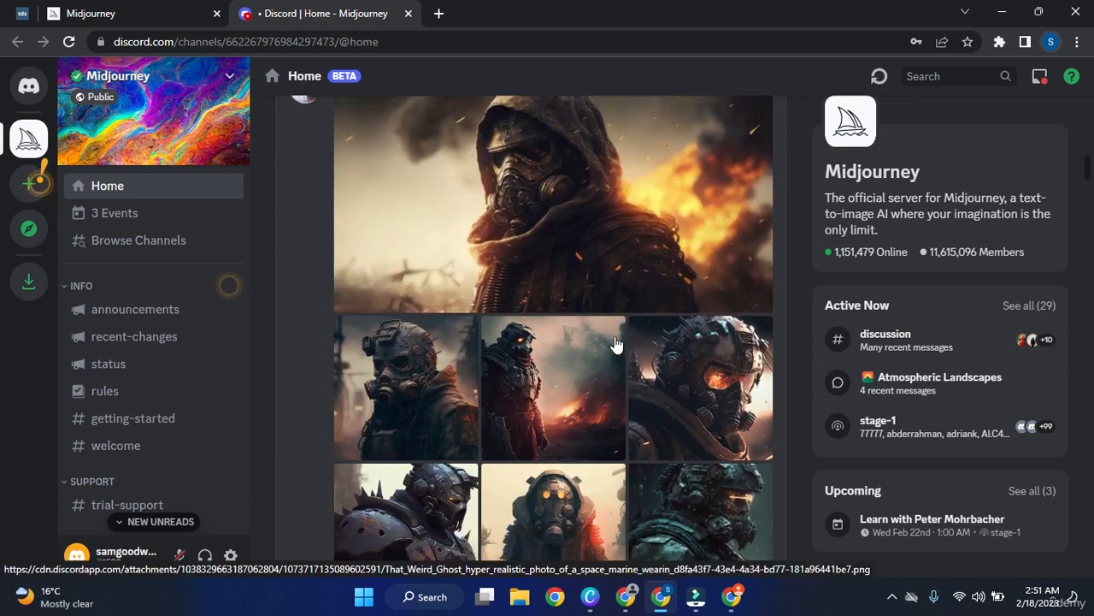
pyautogui.click(669, 260)
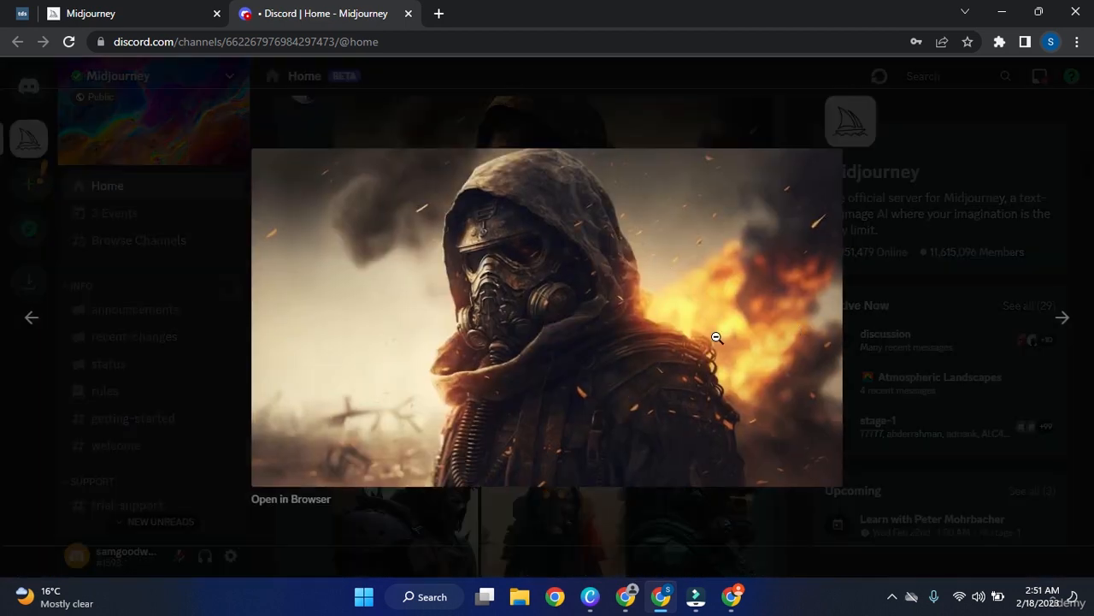
pyautogui.click(1063, 319)
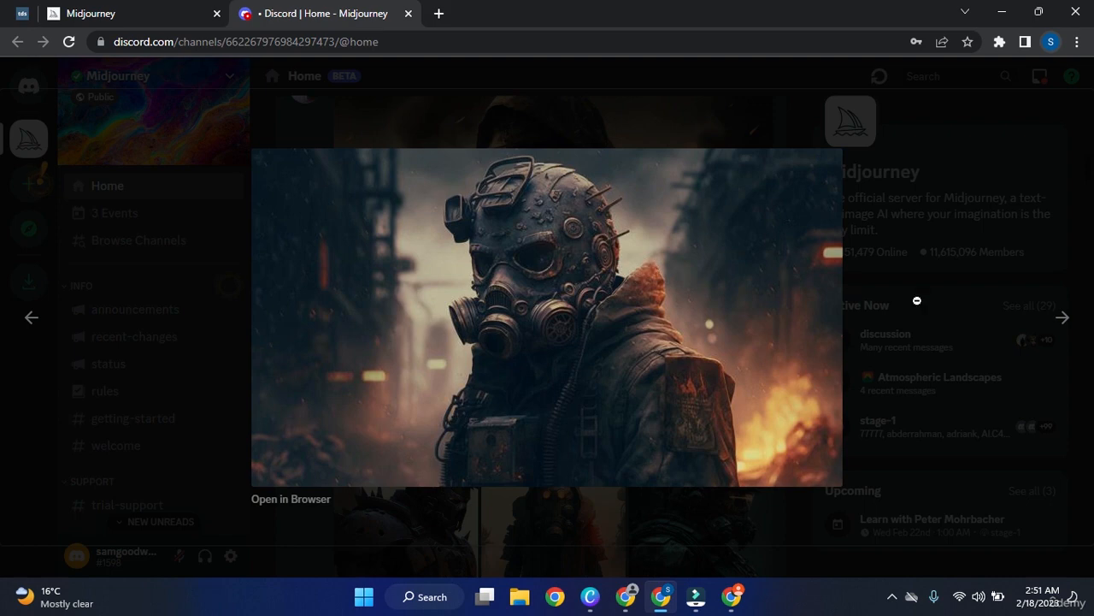
pyautogui.click(1060, 312)
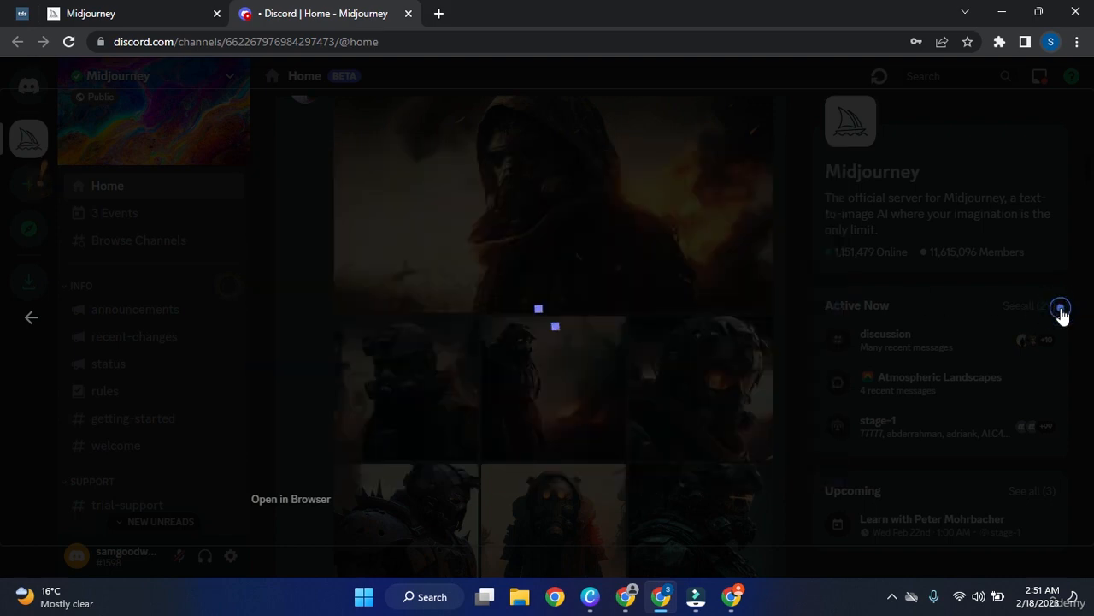
pyautogui.click(1062, 316)
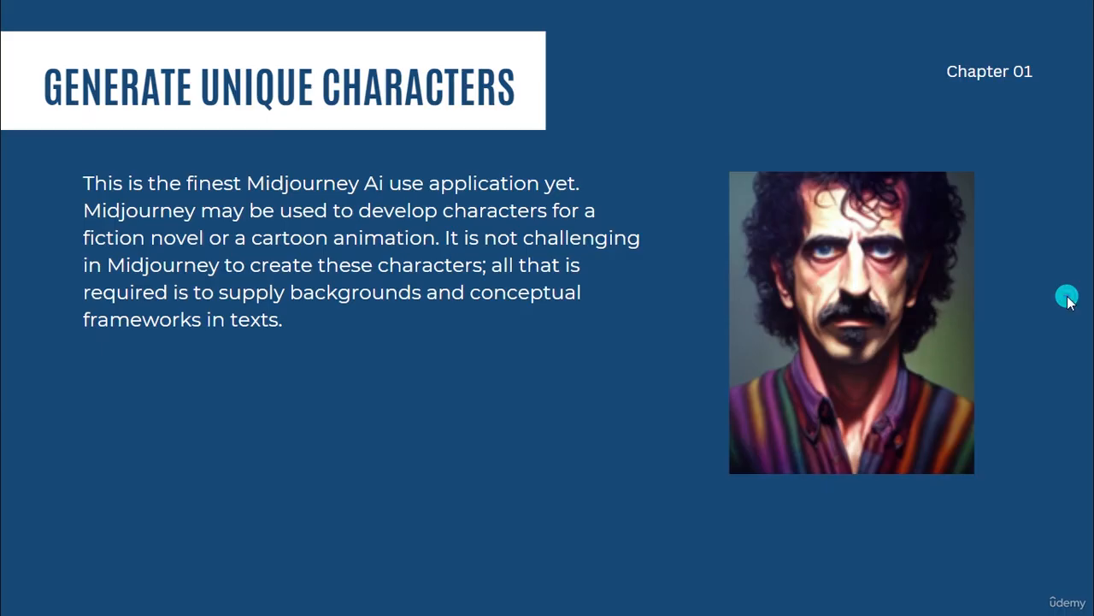
pyautogui.click(1067, 296)
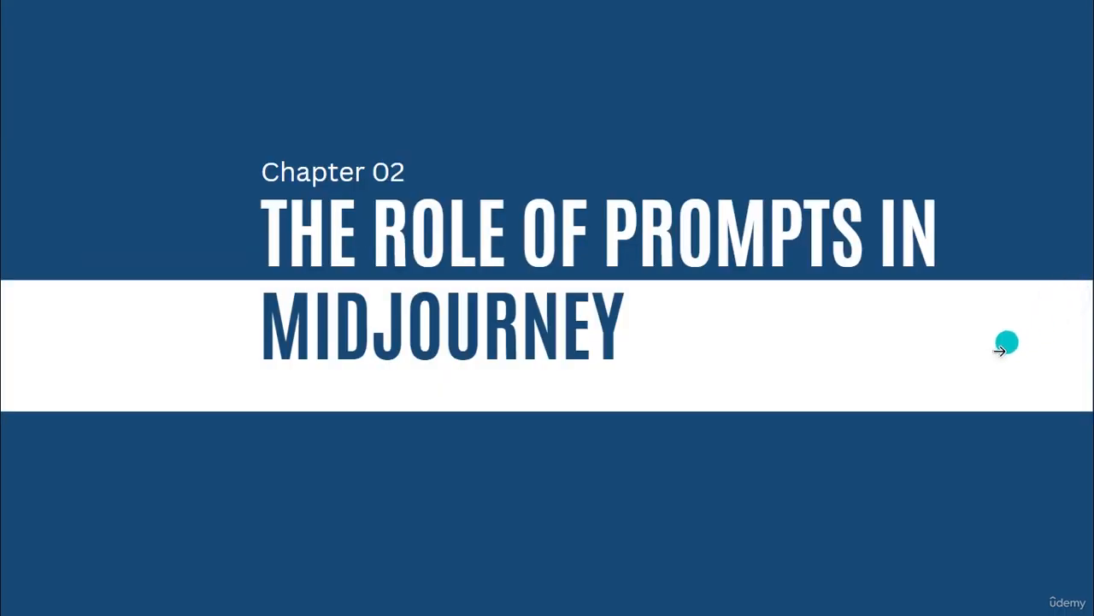
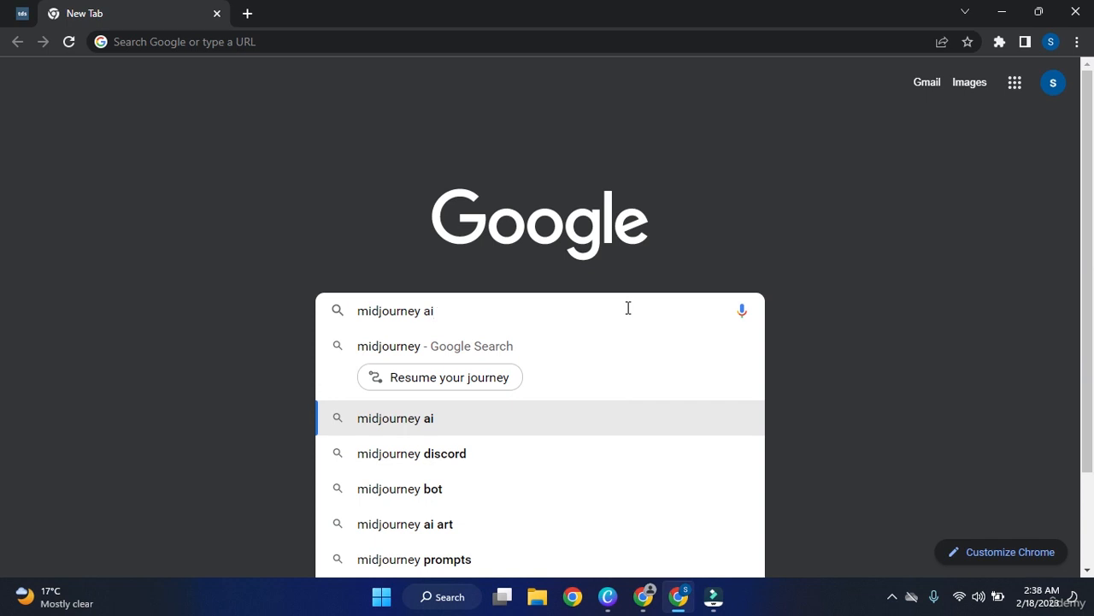
# Search Google for 'midjourney ai' and open the official Midjourney website from the results.
pyautogui.click(503, 419)
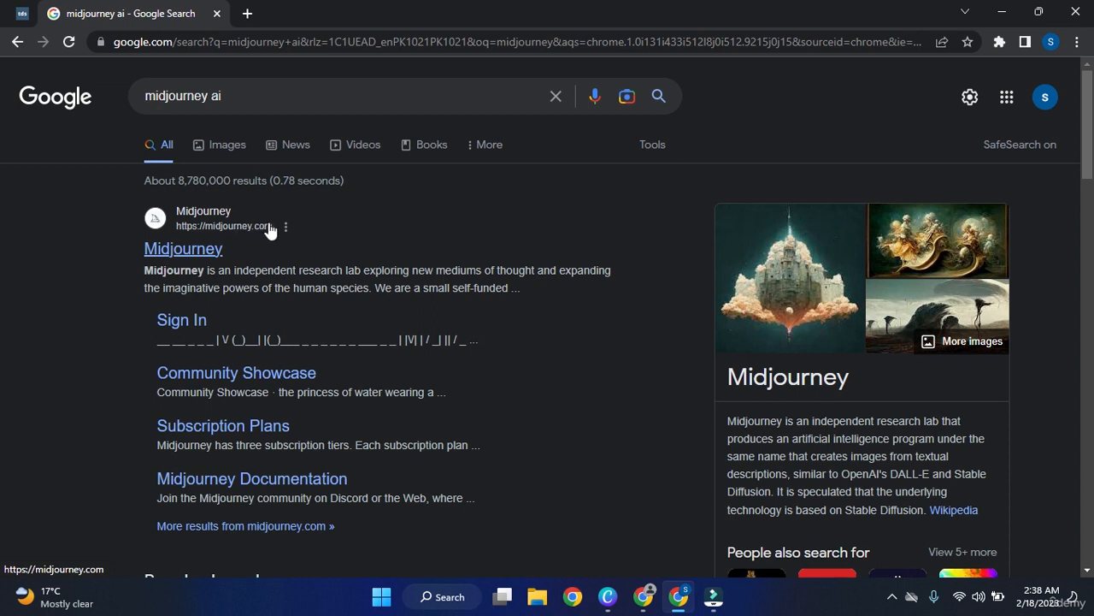
pyautogui.scroll(-1, 825, 367)
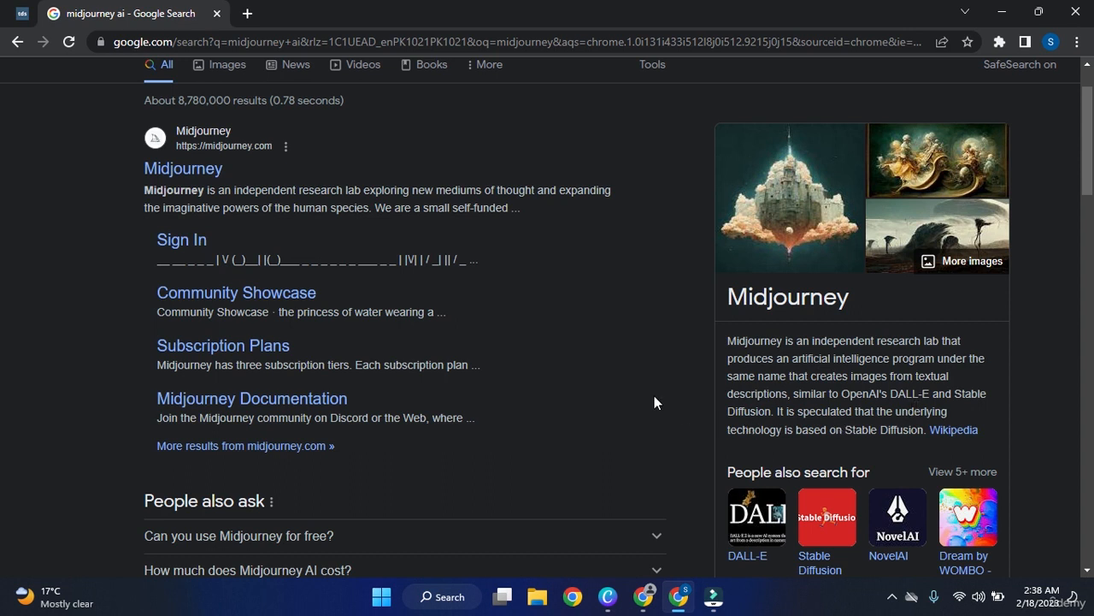
pyautogui.scroll(1, 654, 397)
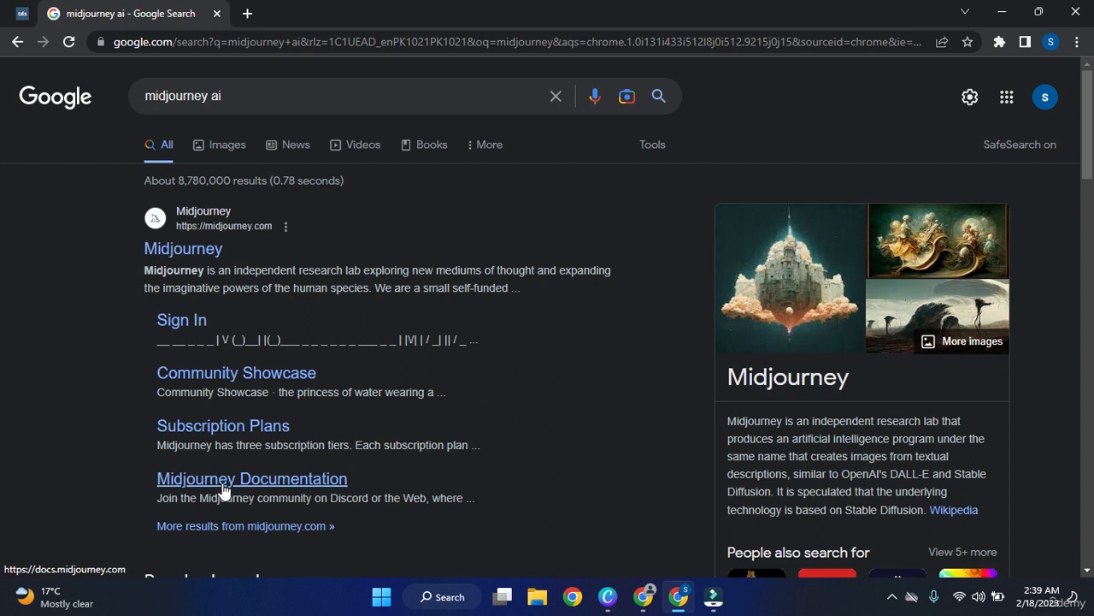
pyautogui.click(172, 253)
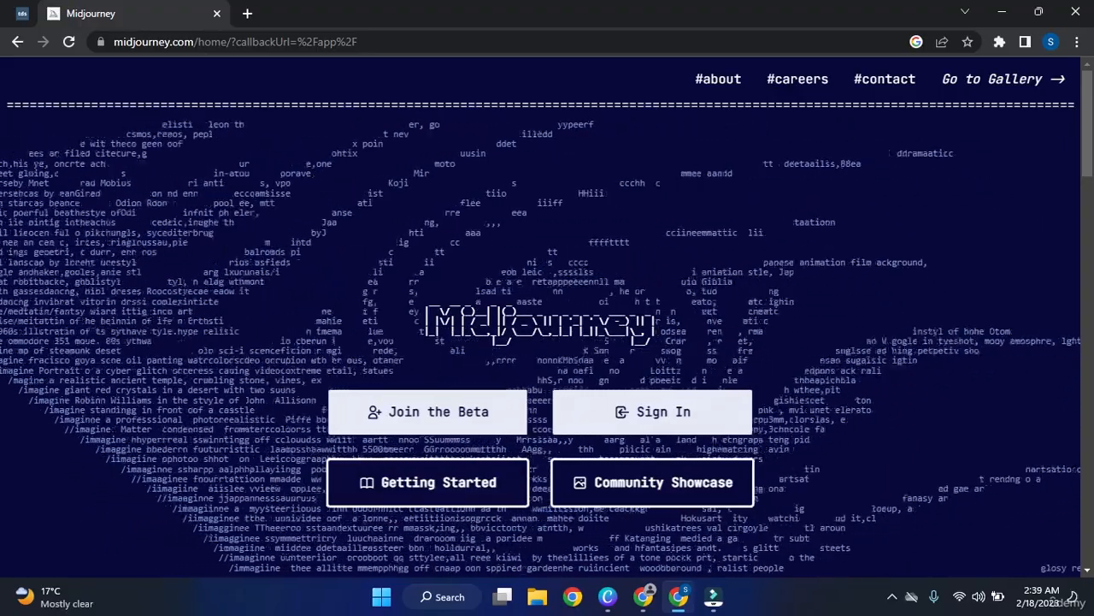
# Browse the Midjourney homepage, try Sign In, go back, and choose Join the Beta.
pyautogui.scroll(-1, 547, 325)
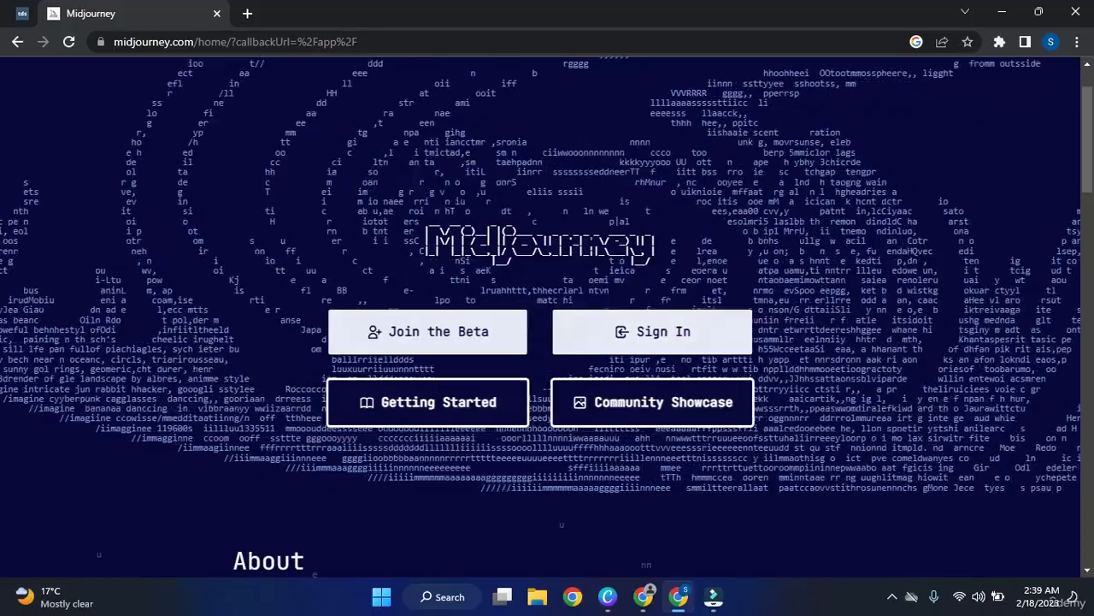
pyautogui.scroll(-1, 670, 320)
pyautogui.scroll(1, 669, 320)
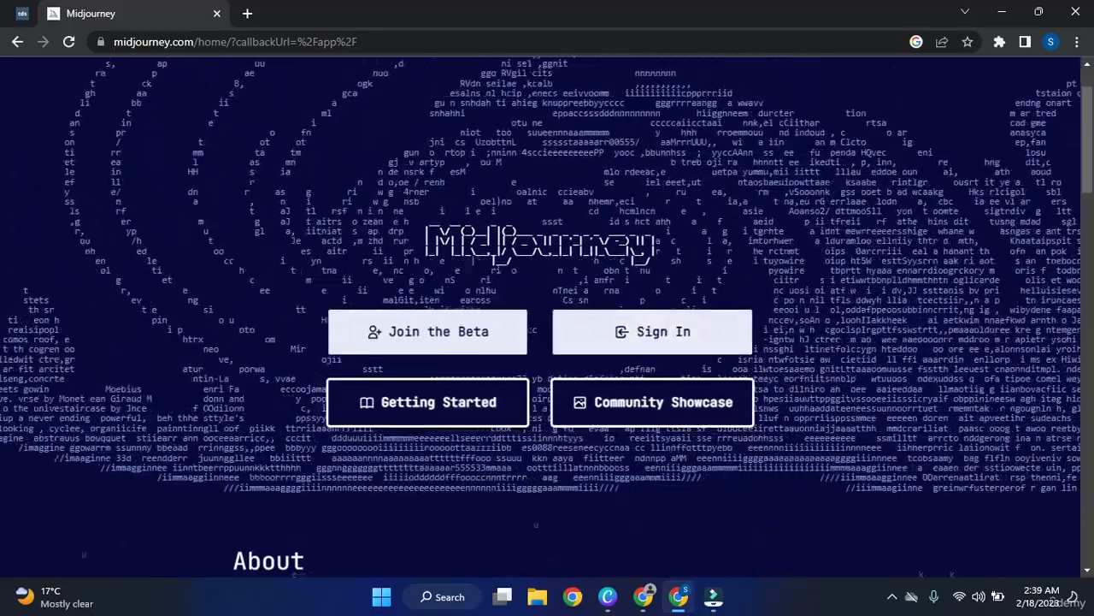
pyautogui.scroll(1, 670, 320)
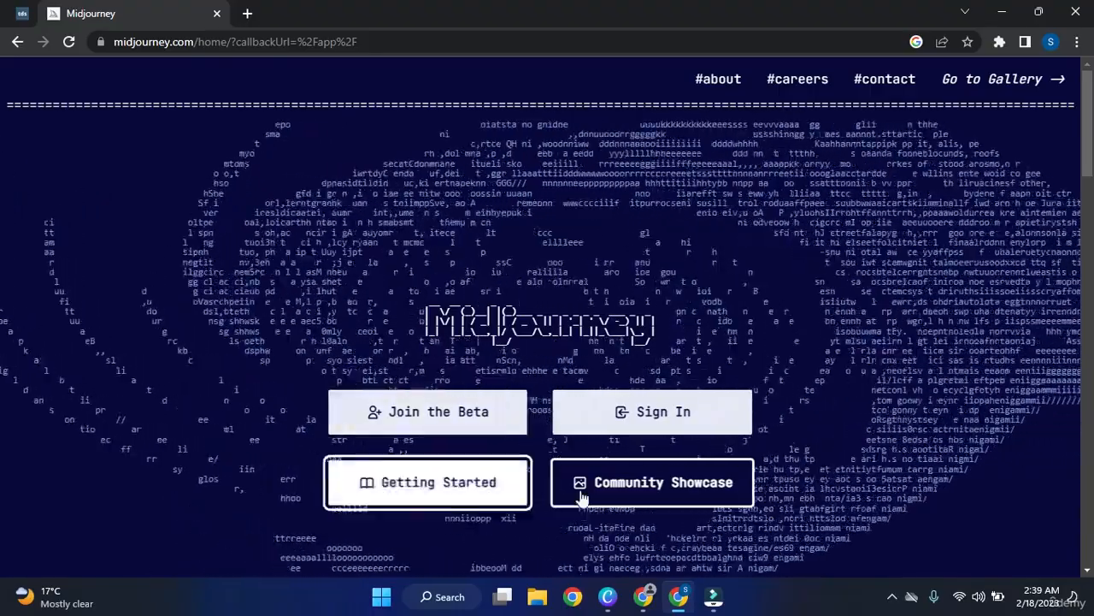
pyautogui.scroll(-1, 582, 498)
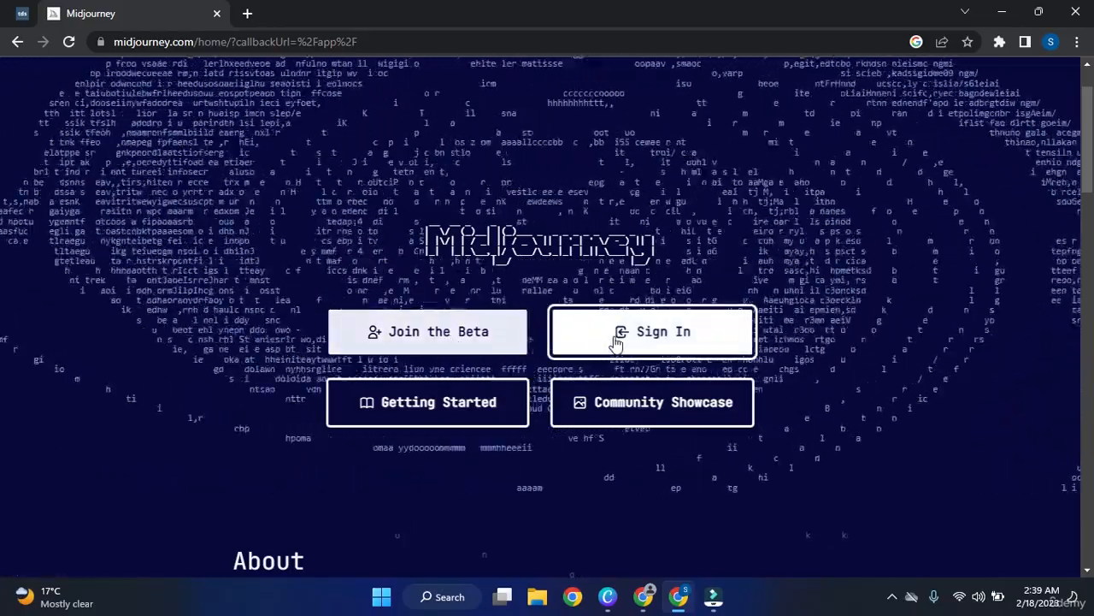
pyautogui.click(617, 341)
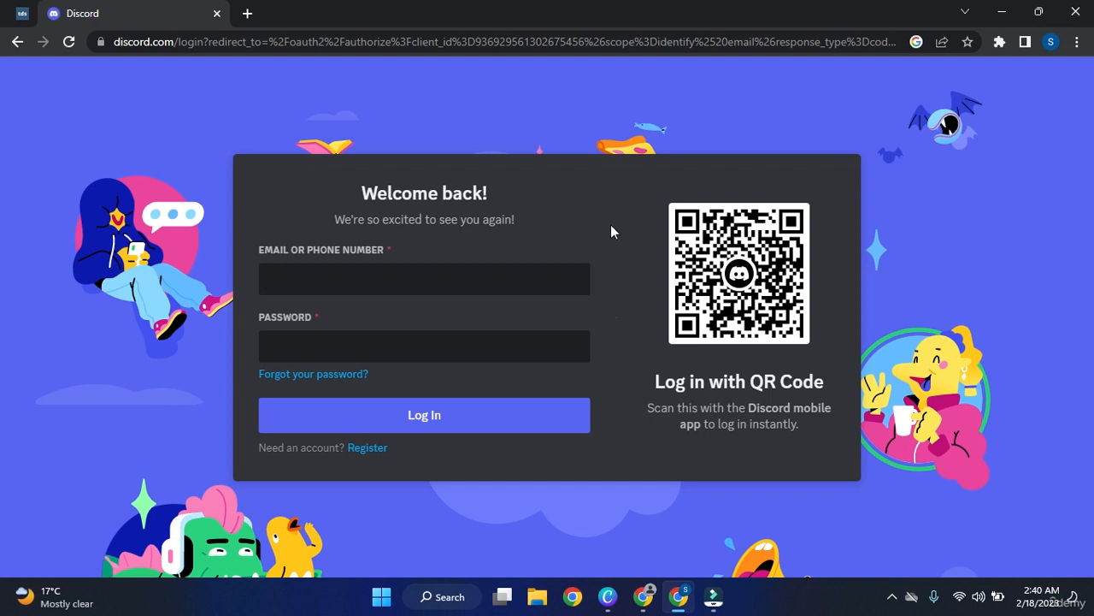
pyautogui.click(16, 42)
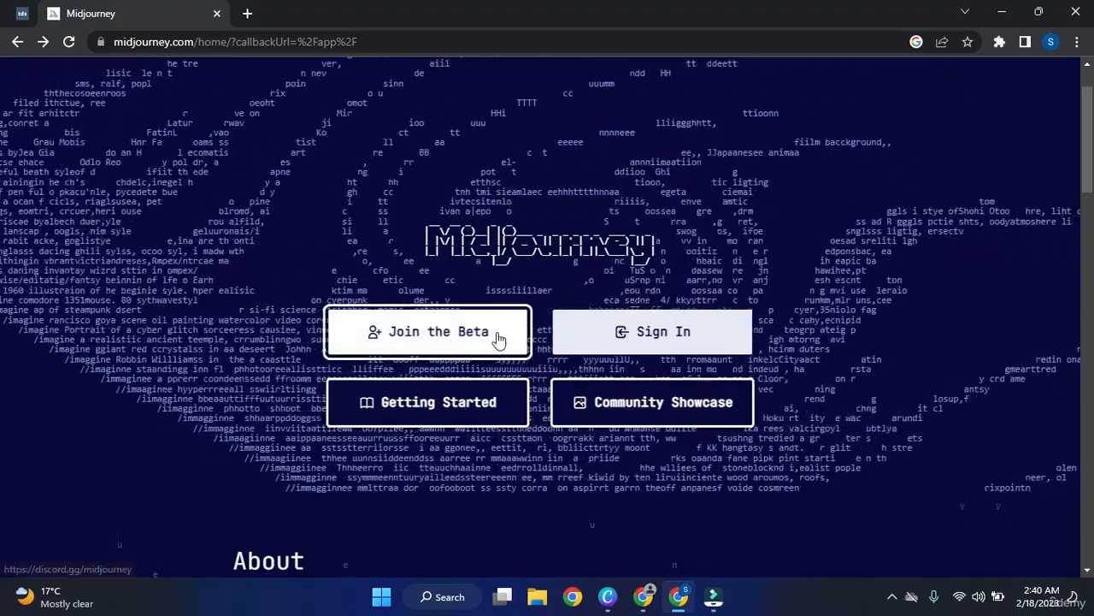
pyautogui.click(347, 331)
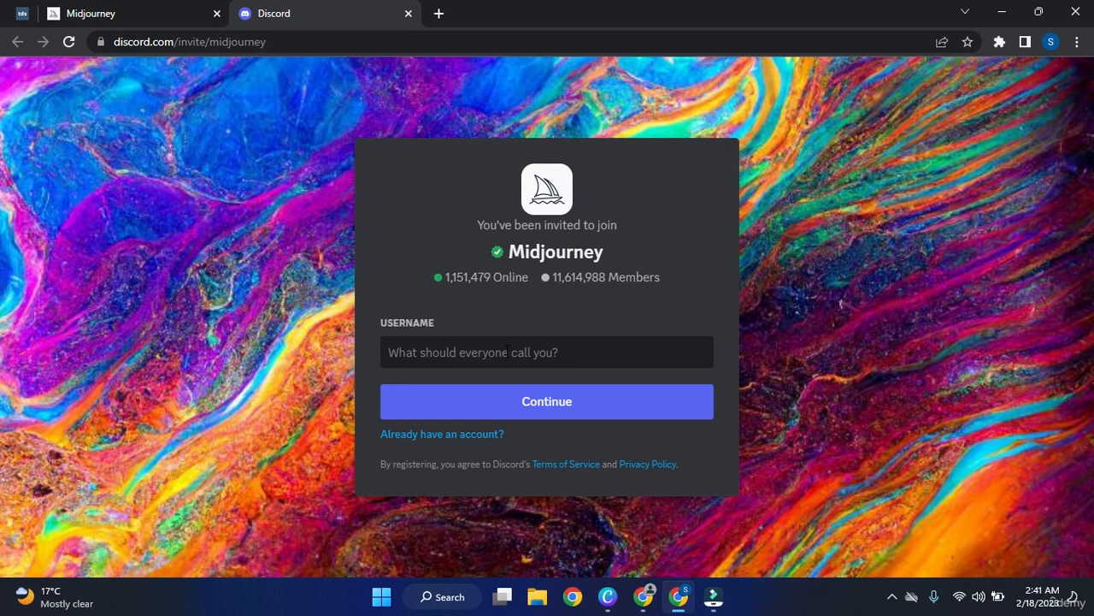
# Enter a Discord username, then submit a saved suggestion after the first was rejected.
pyautogui.write('sam')
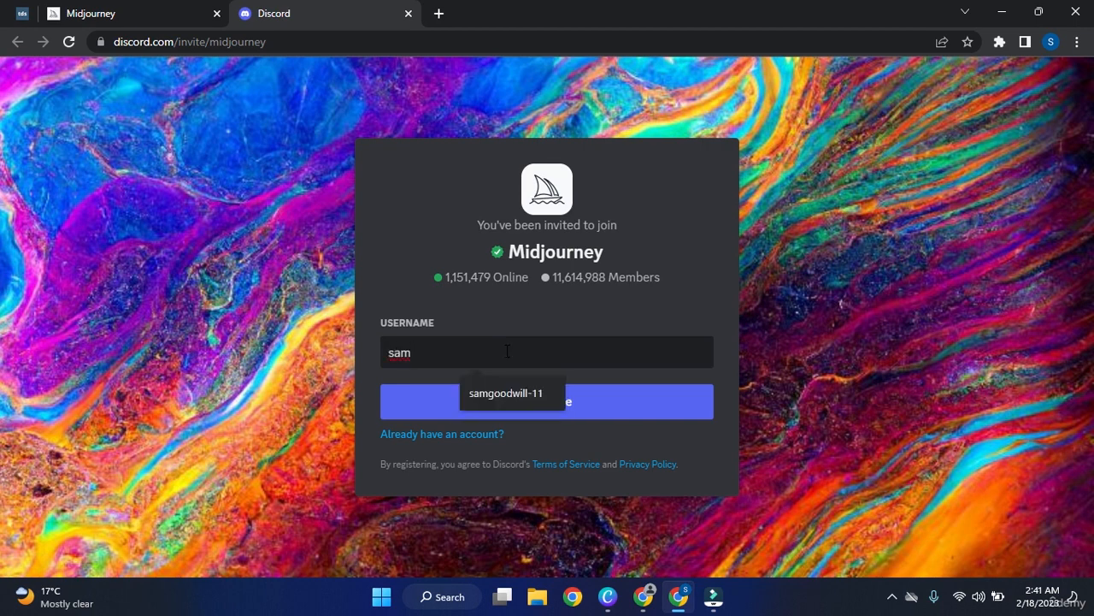
pyautogui.press('Down')
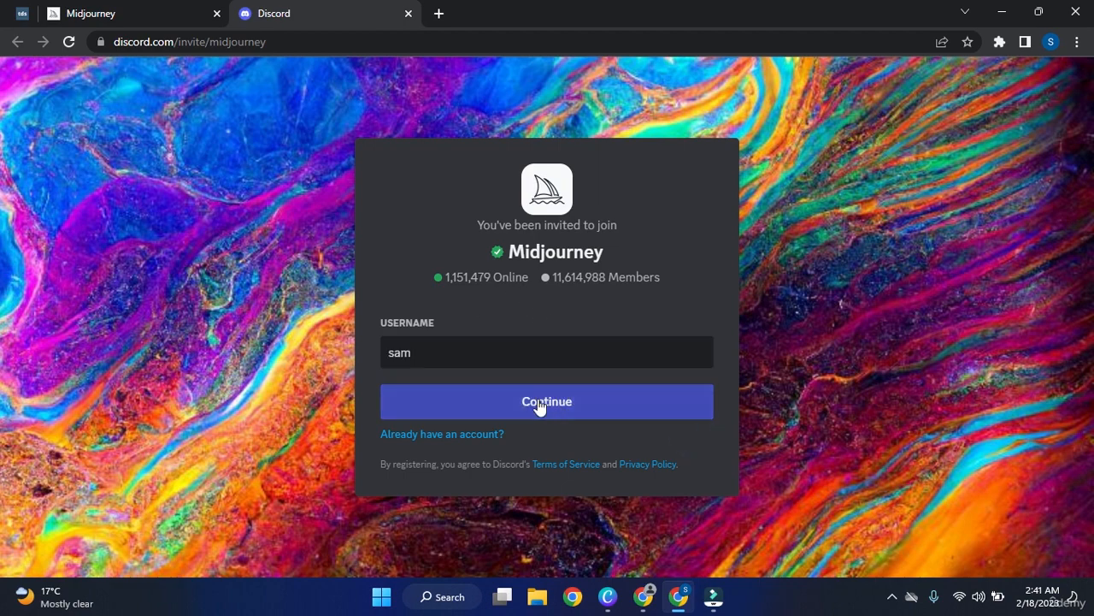
pyautogui.click(538, 400)
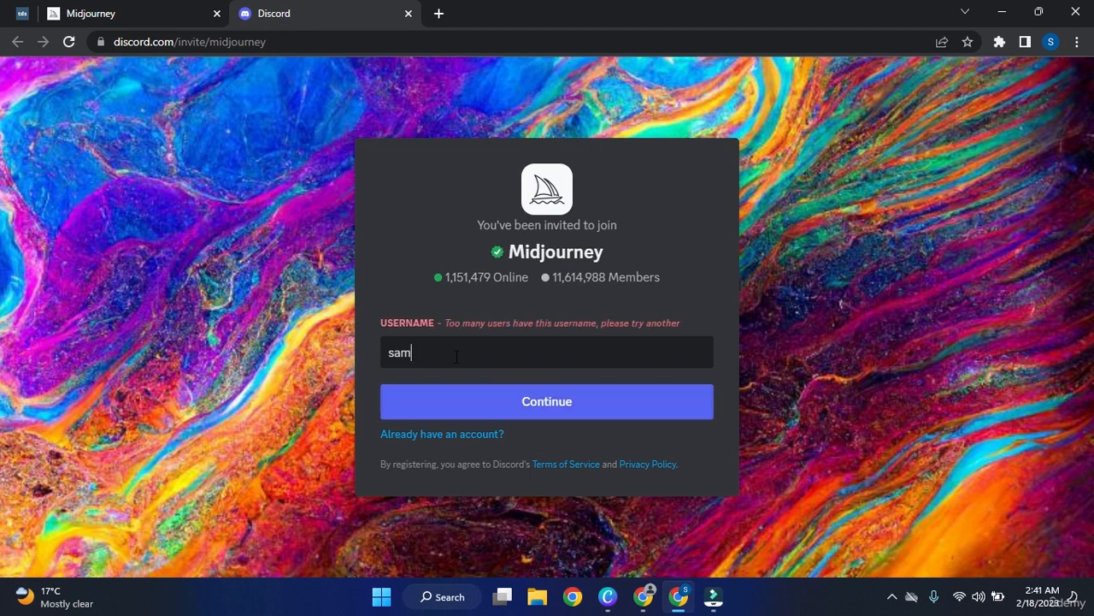
pyautogui.click(457, 356)
pyautogui.click(512, 411)
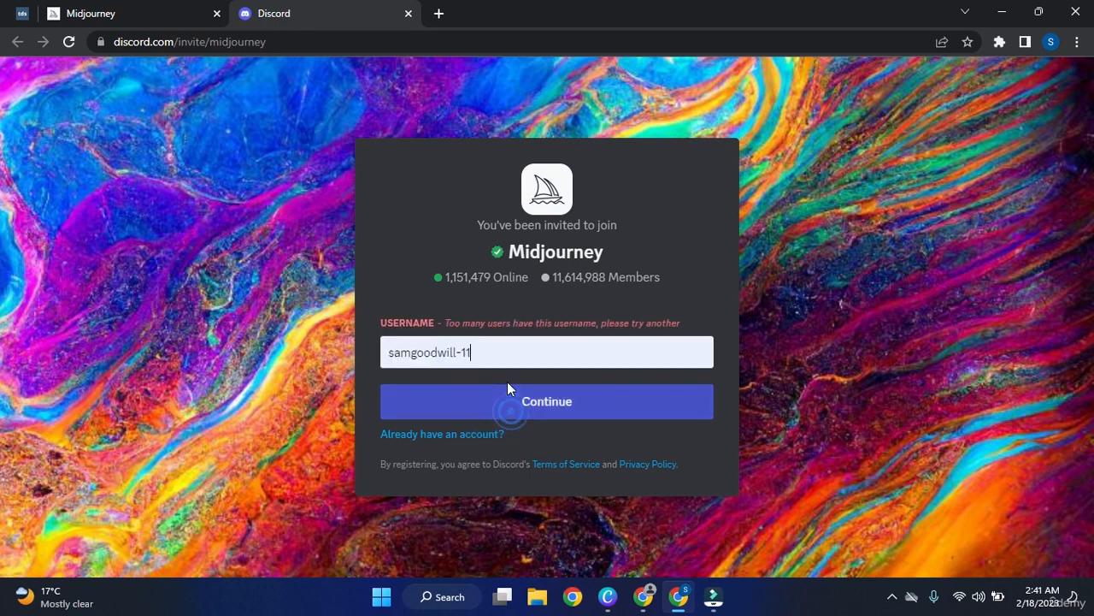
pyautogui.click(549, 402)
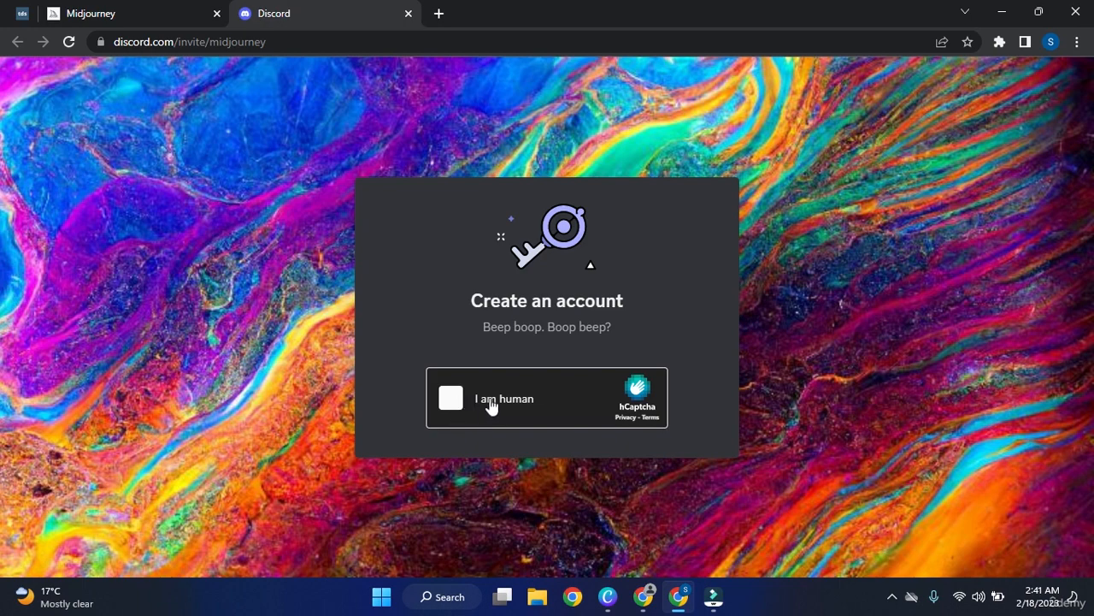
# Tick 'I am human', select the four panda-in-water images, and verify the captcha.
pyautogui.click(450, 400)
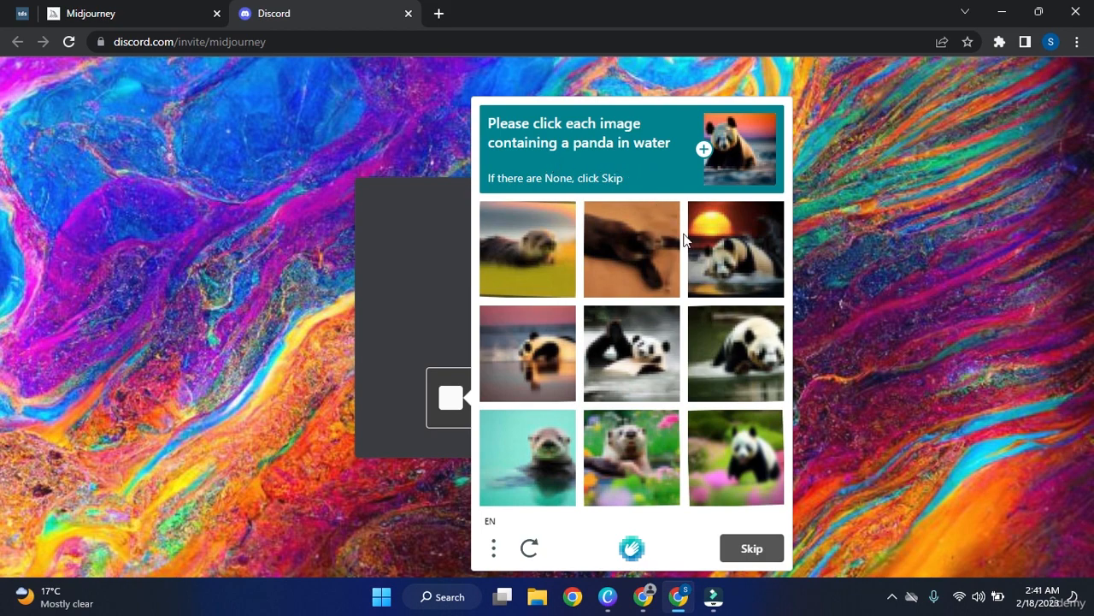
pyautogui.click(718, 250)
pyautogui.click(547, 356)
pyautogui.click(637, 349)
pyautogui.click(740, 336)
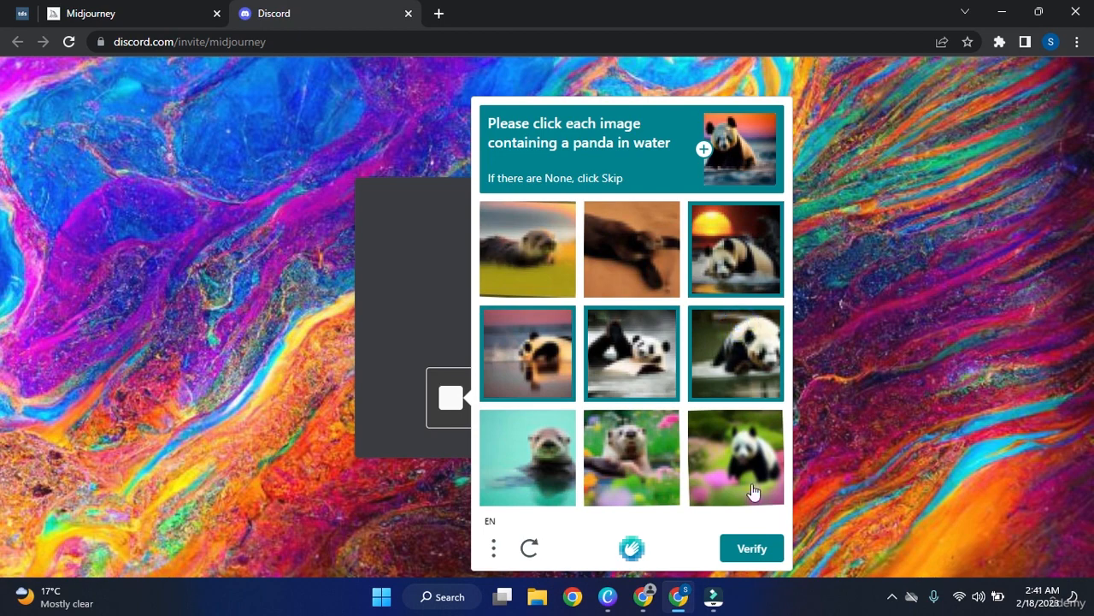
pyautogui.click(761, 552)
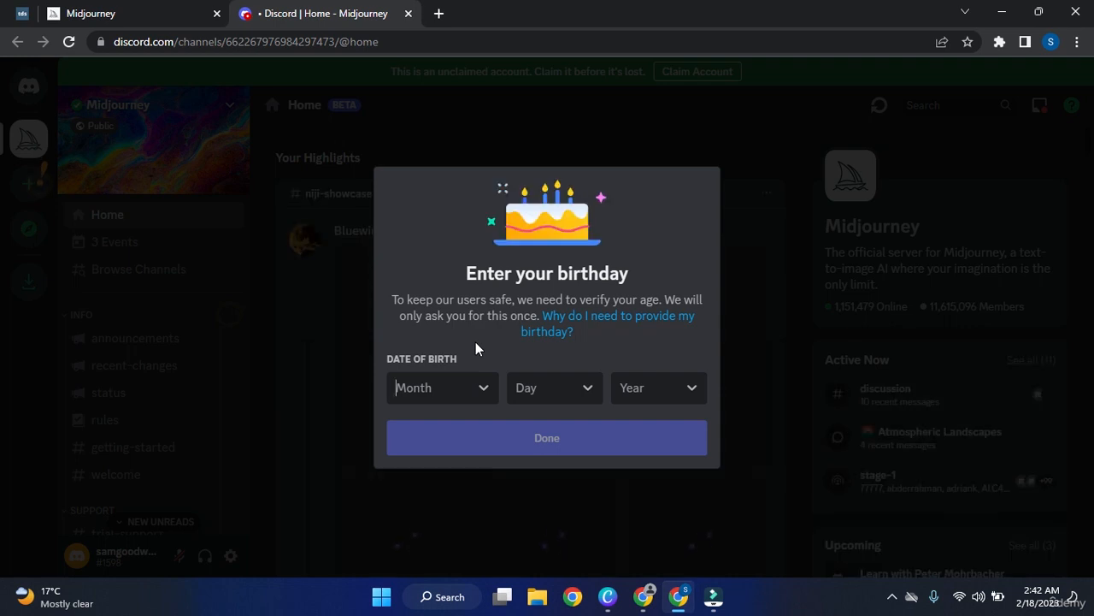
# Enter the birthday February 22, 1995 and confirm it with Done.
pyautogui.click(484, 395)
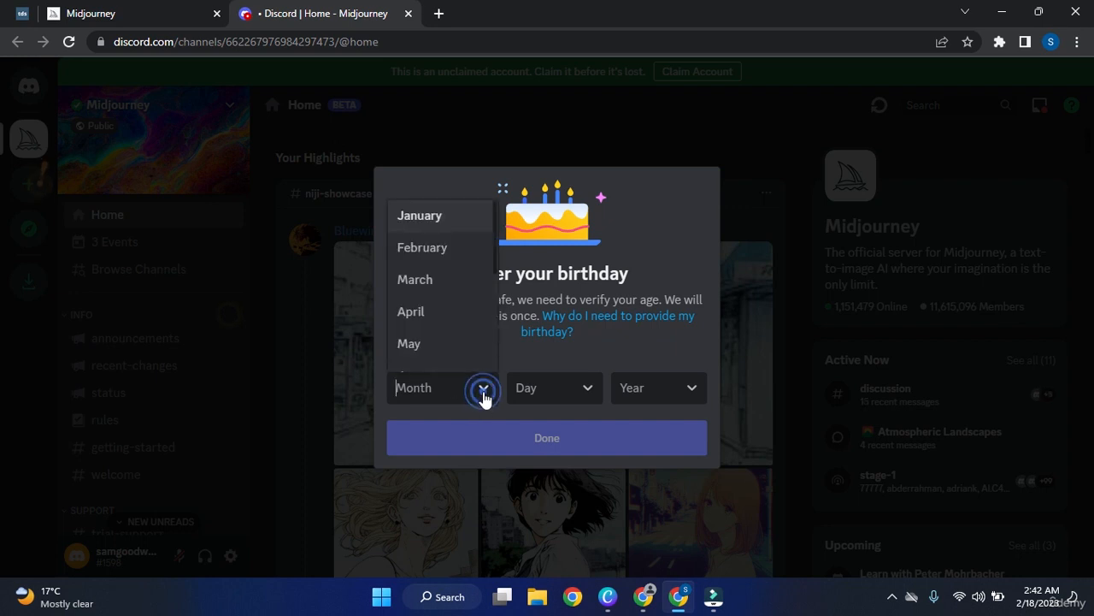
pyautogui.click(460, 250)
pyautogui.click(587, 391)
pyautogui.scroll(-5, 545, 315)
pyautogui.scroll(-5, 546, 314)
pyautogui.scroll(2, 549, 299)
pyautogui.click(564, 229)
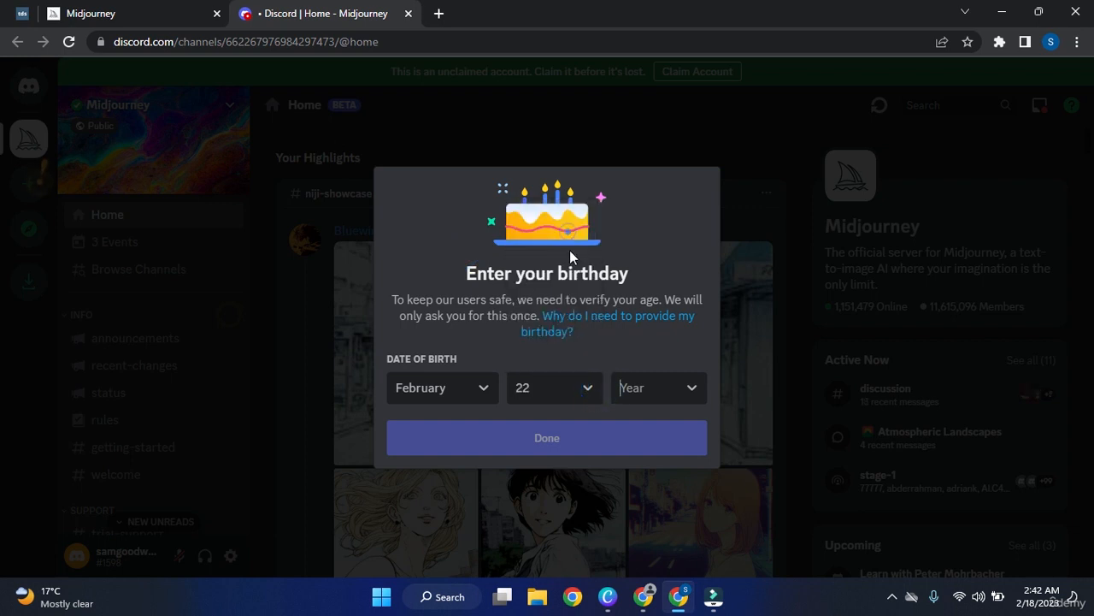
pyautogui.click(669, 390)
pyautogui.scroll(-5, 659, 339)
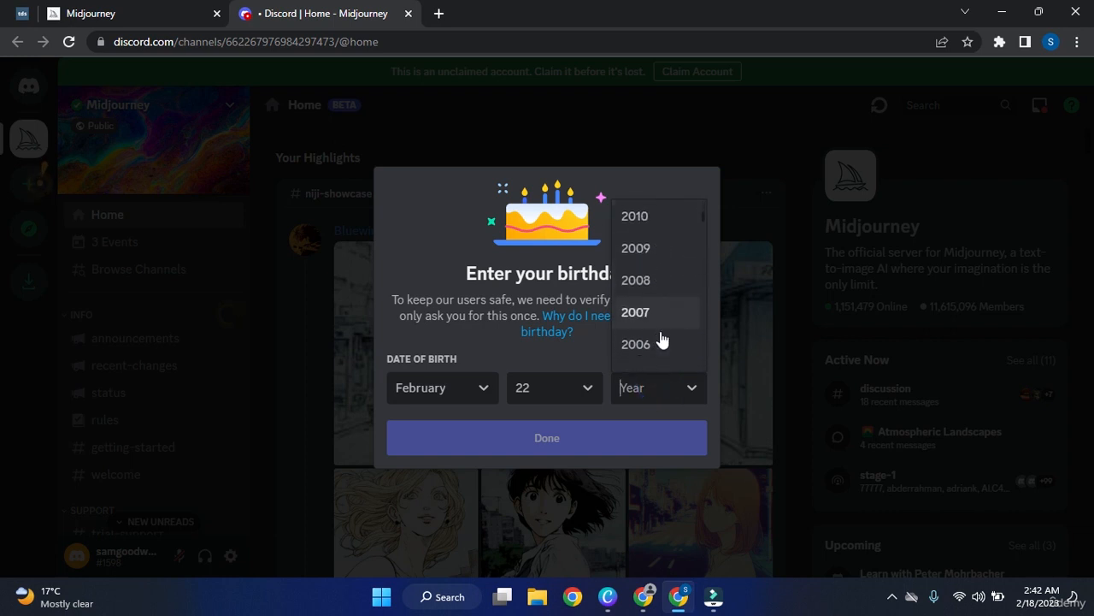
pyautogui.scroll(-3, 661, 339)
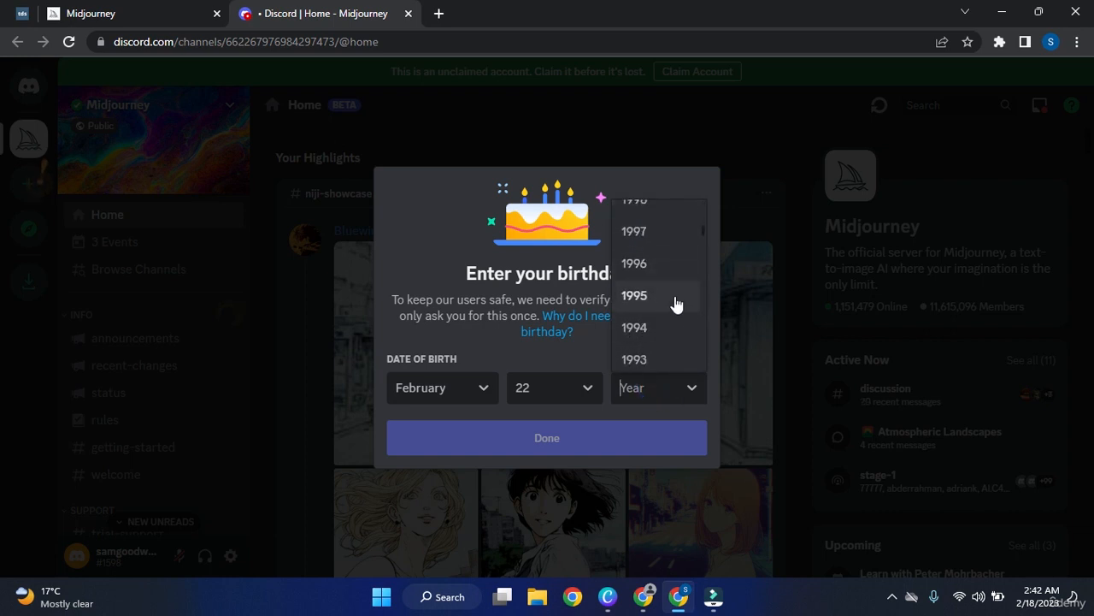
pyautogui.click(676, 305)
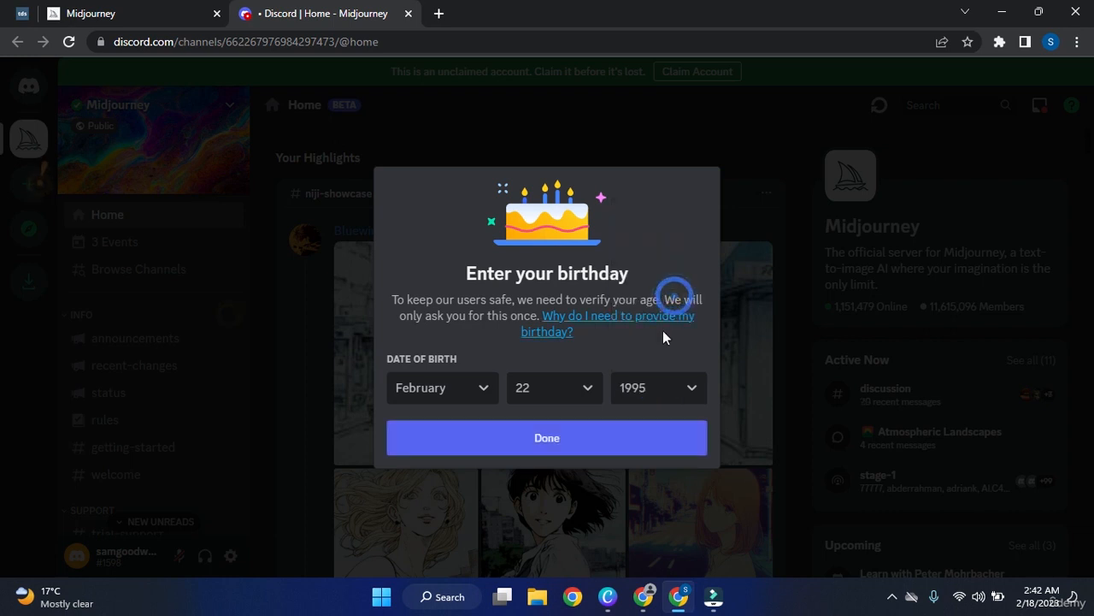
pyautogui.click(588, 440)
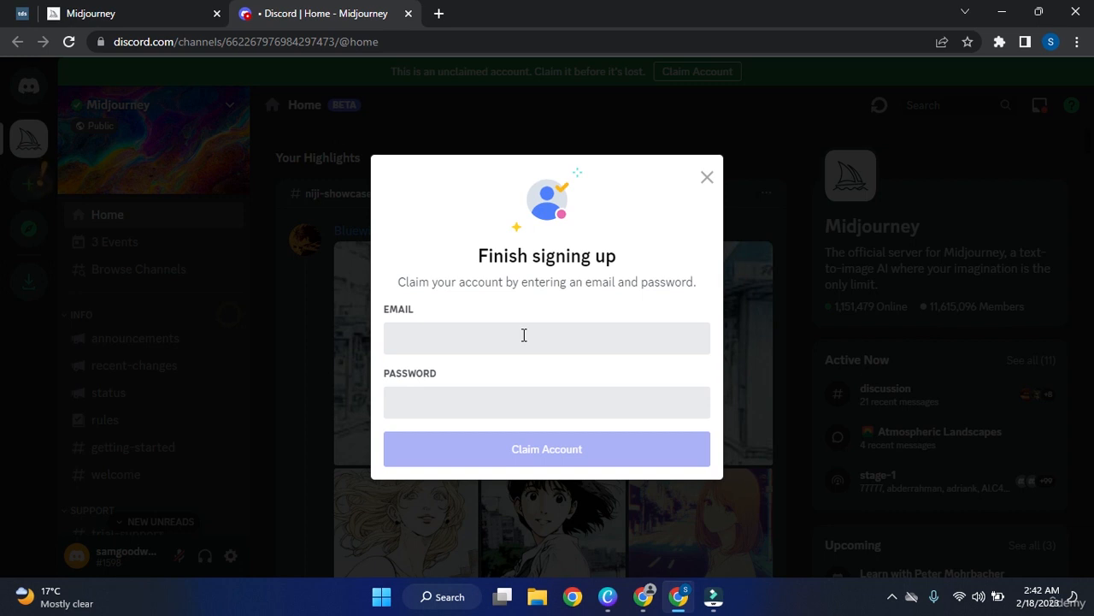
# Fill the claim form with the account email address and password, then submit Claim Account.
pyautogui.click(513, 389)
pyautogui.click(502, 341)
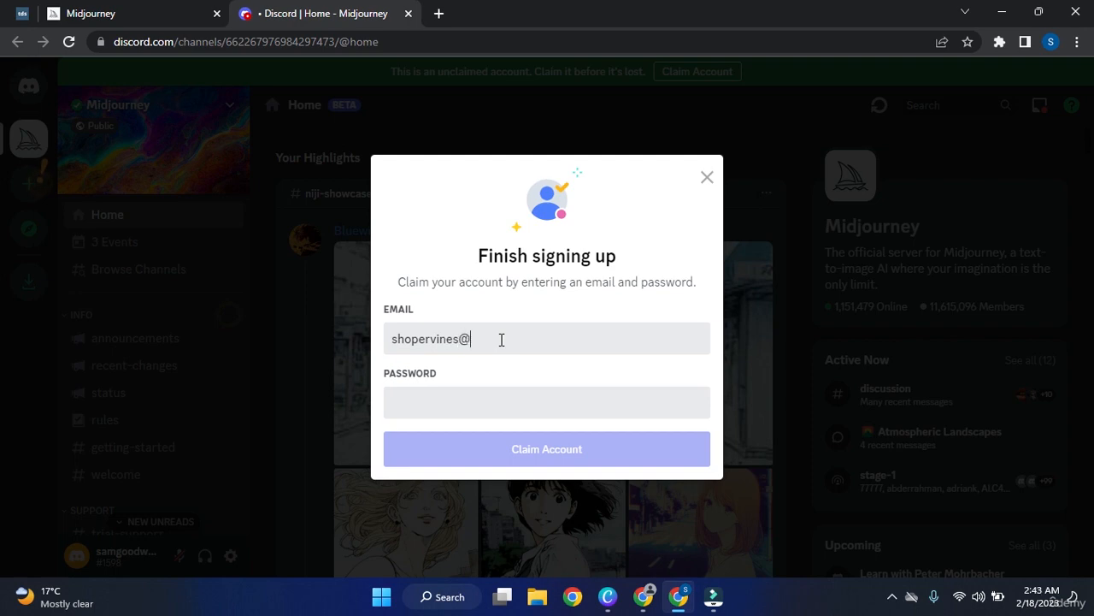
pyautogui.press('Tab')
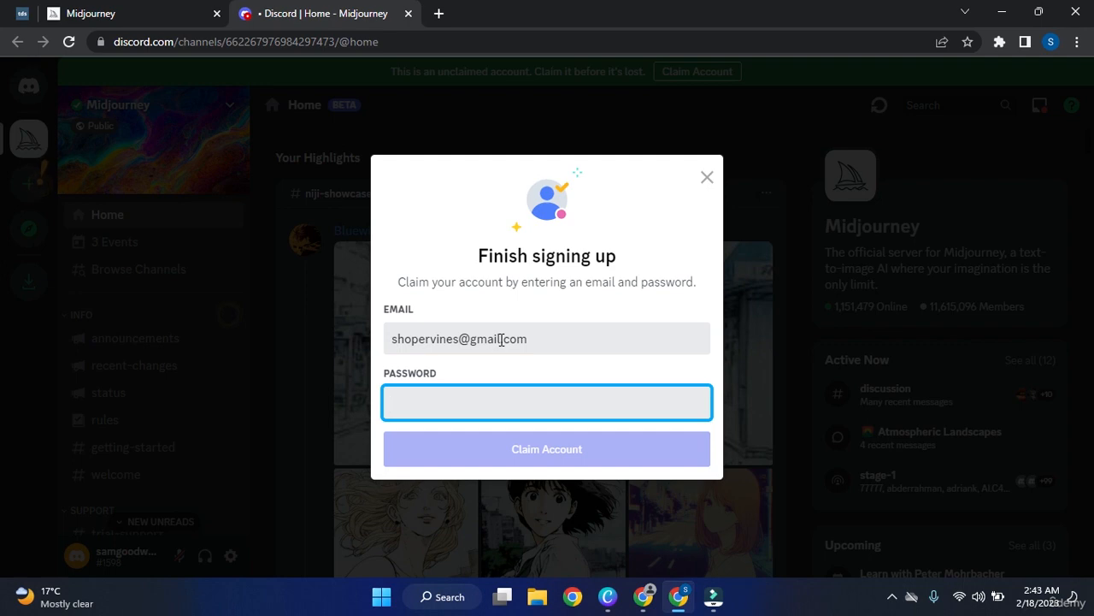
pyautogui.write('*******')
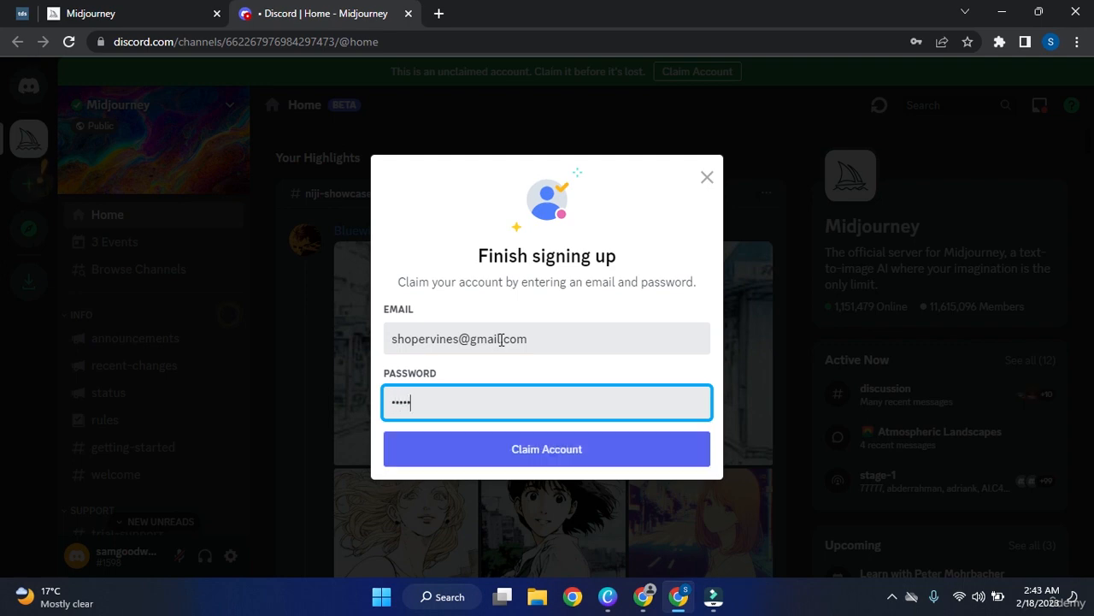
pyautogui.write('******')
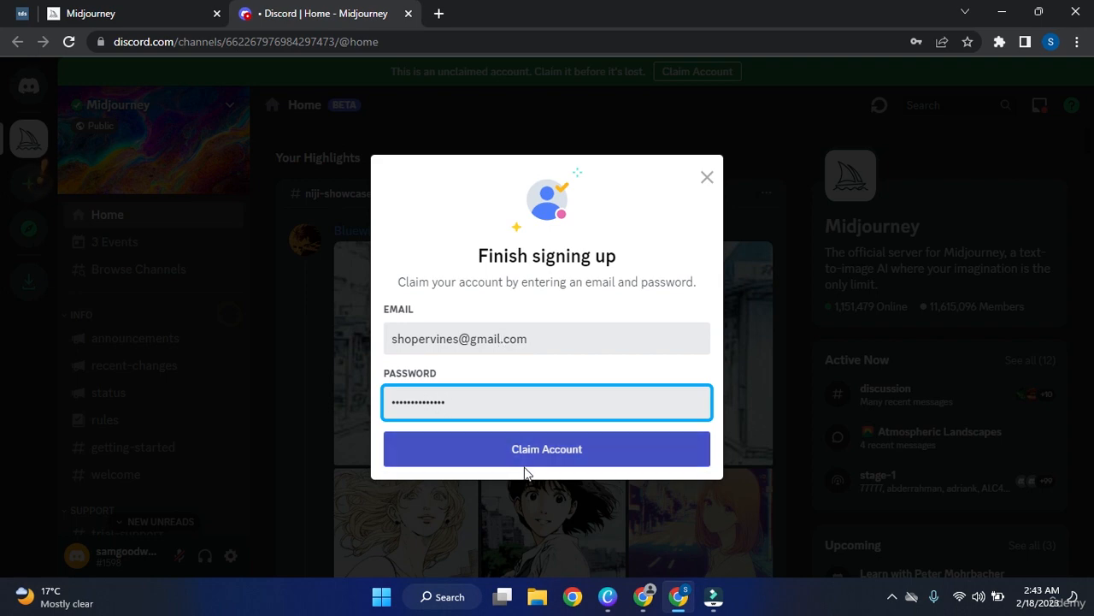
pyautogui.click(573, 460)
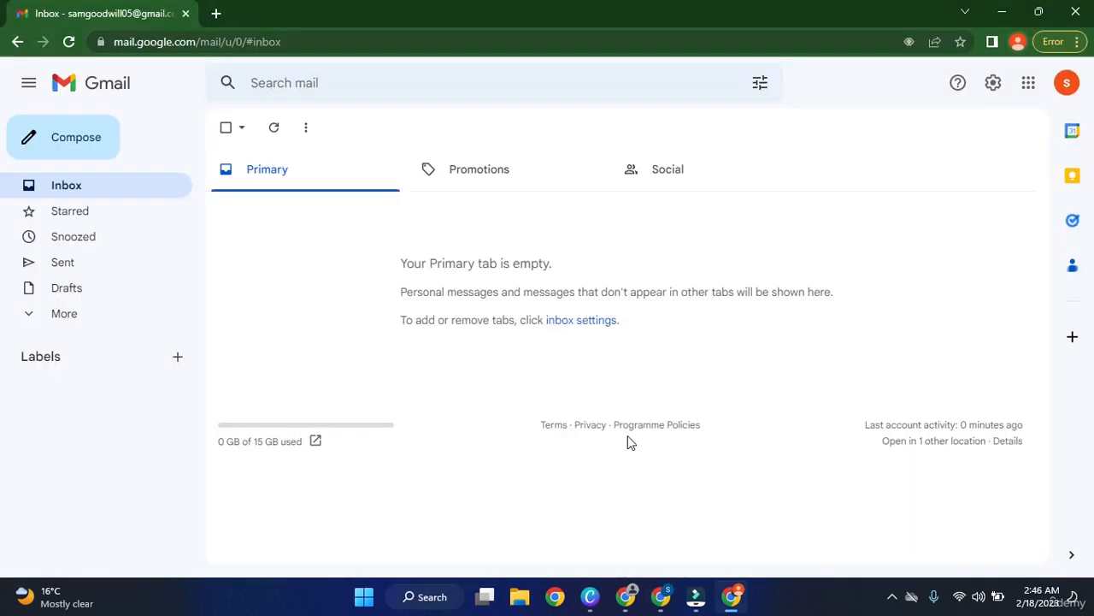
# Back in Discord, claim the account with a different email and save the password in Chrome.
pyautogui.click(674, 598)
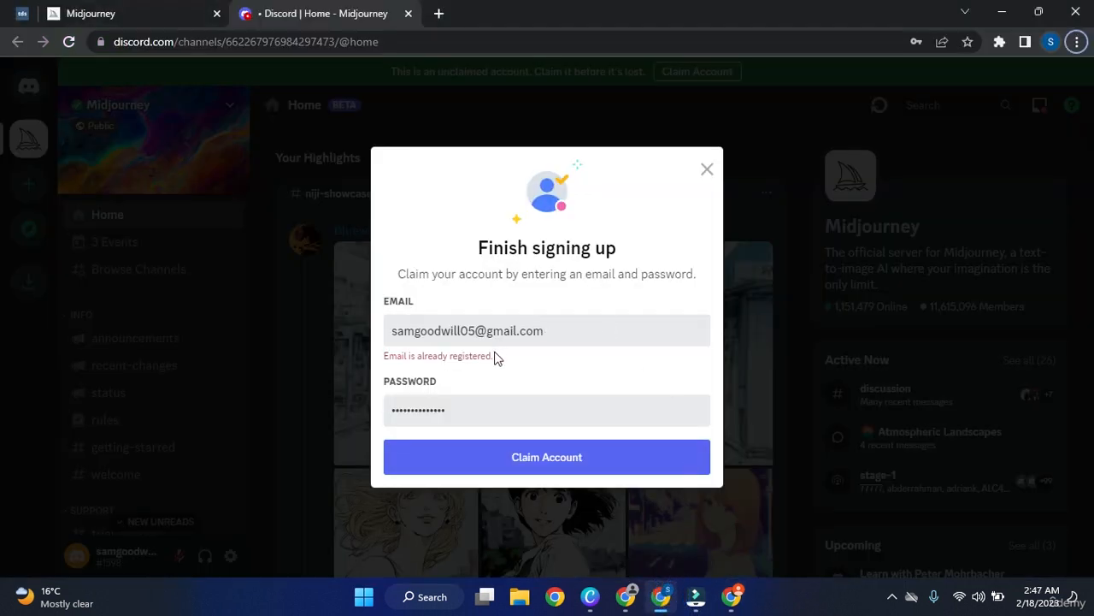
pyautogui.click(574, 356)
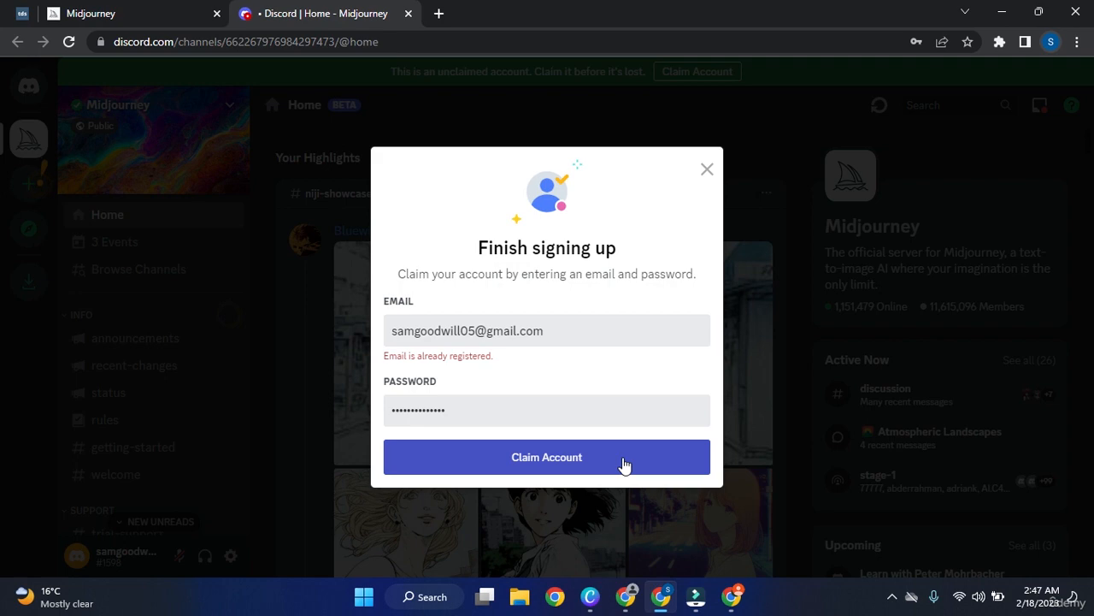
pyautogui.click(623, 462)
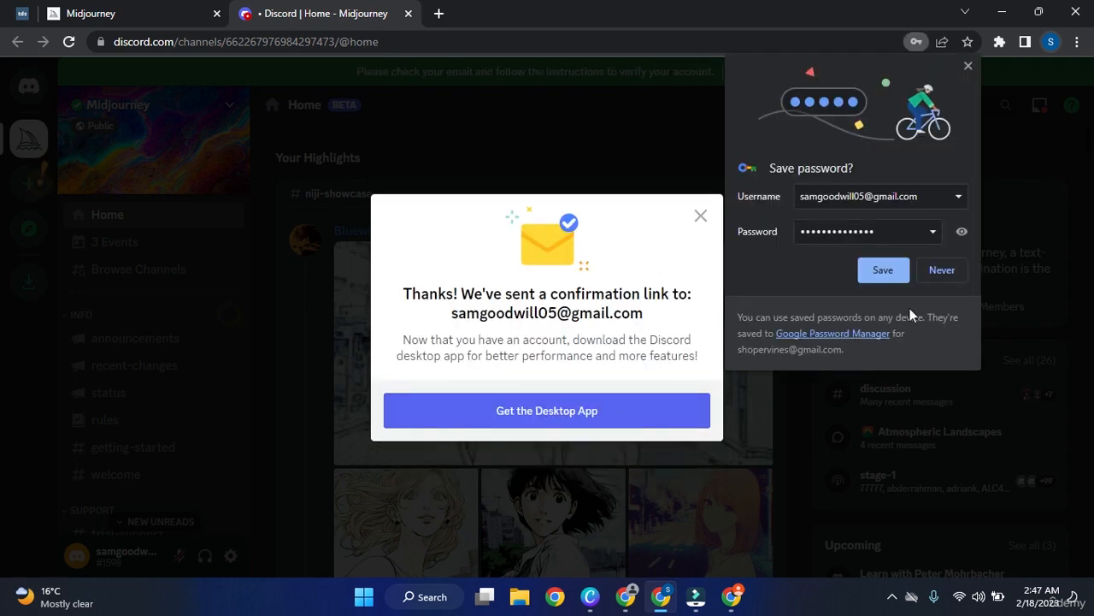
pyautogui.click(886, 272)
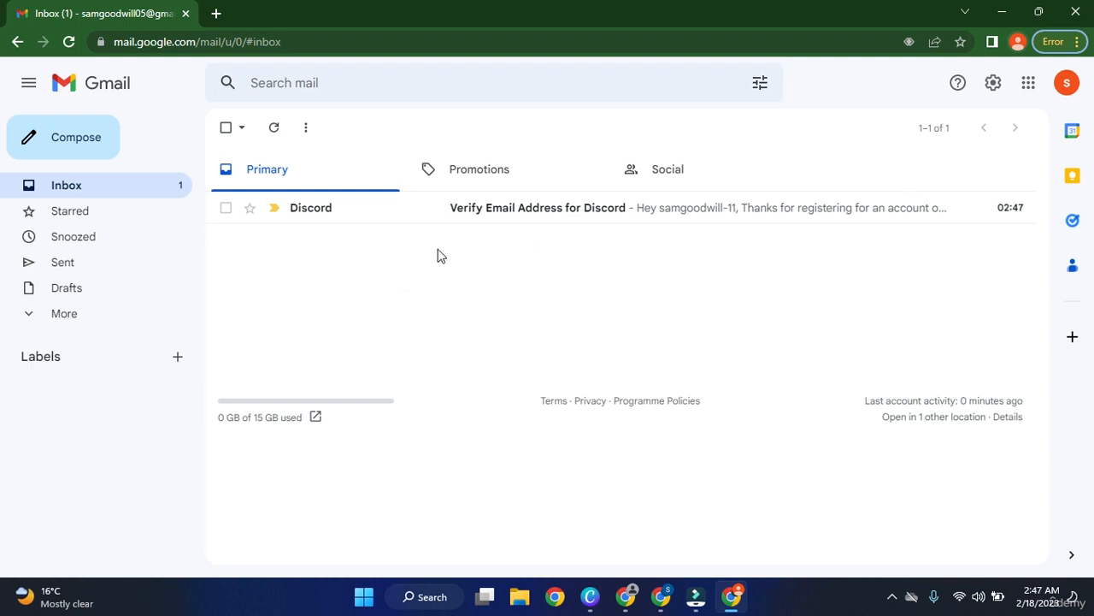
# Open Discord's 'Verify Email Address for Discord' message in the Gmail inbox and scroll through it.
pyautogui.click(526, 212)
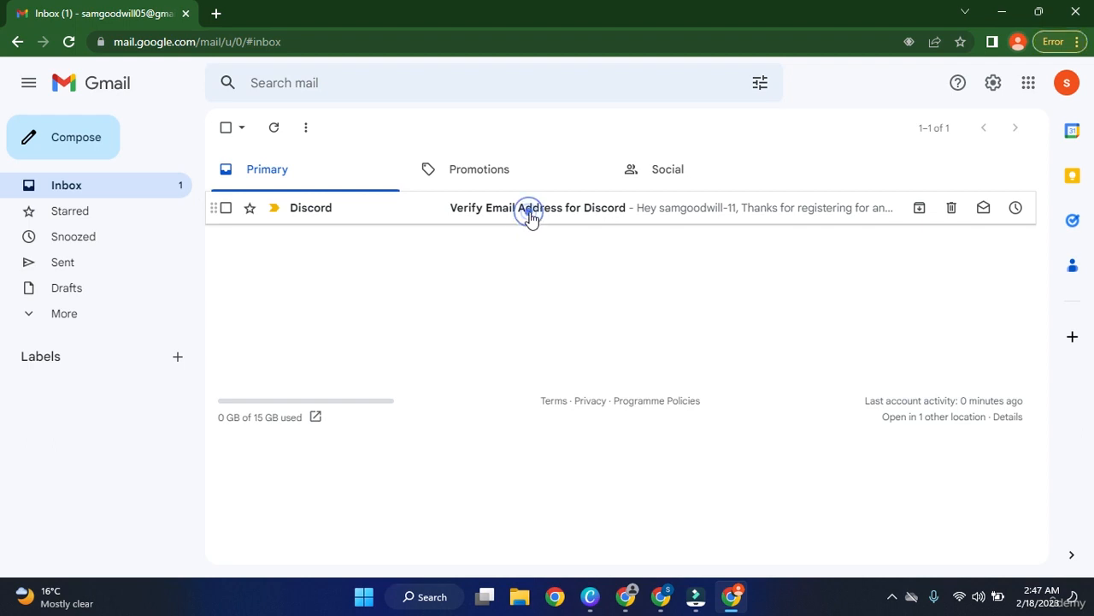
pyautogui.scroll(-1, 486, 298)
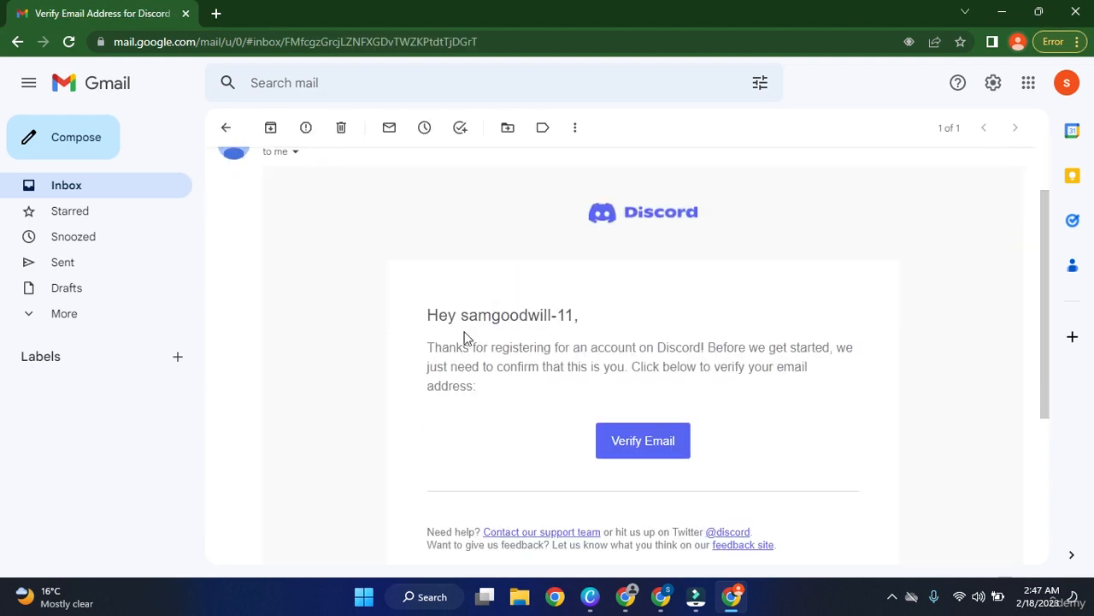
pyautogui.scroll(1, 476, 334)
pyautogui.scroll(-1, 358, 327)
# Verify the email via the message's Verify Email link, then continue to Discord.
pyautogui.click(660, 448)
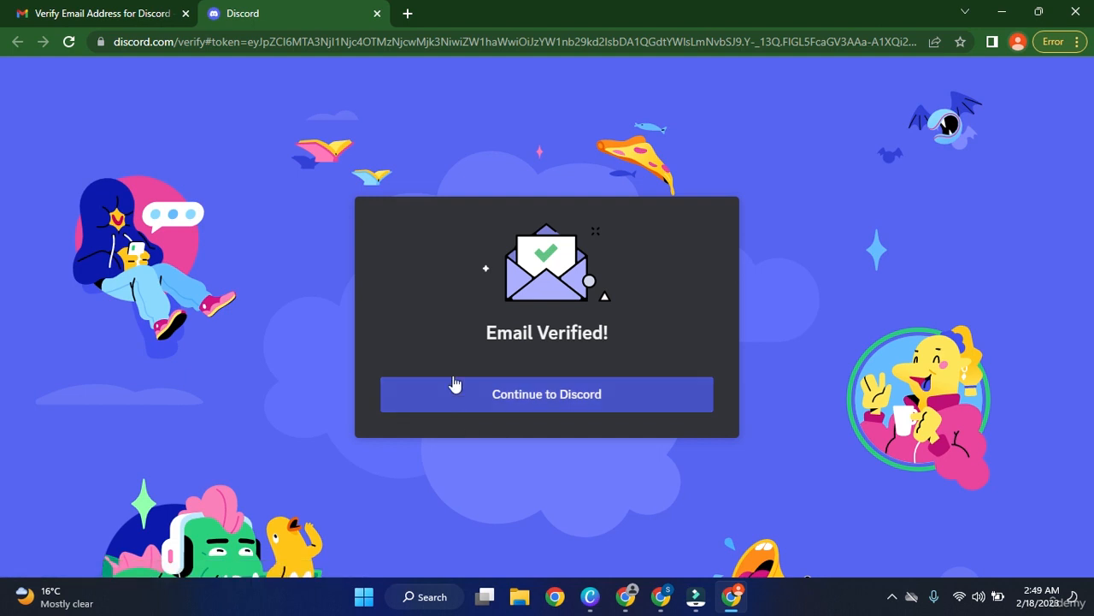
pyautogui.click(513, 396)
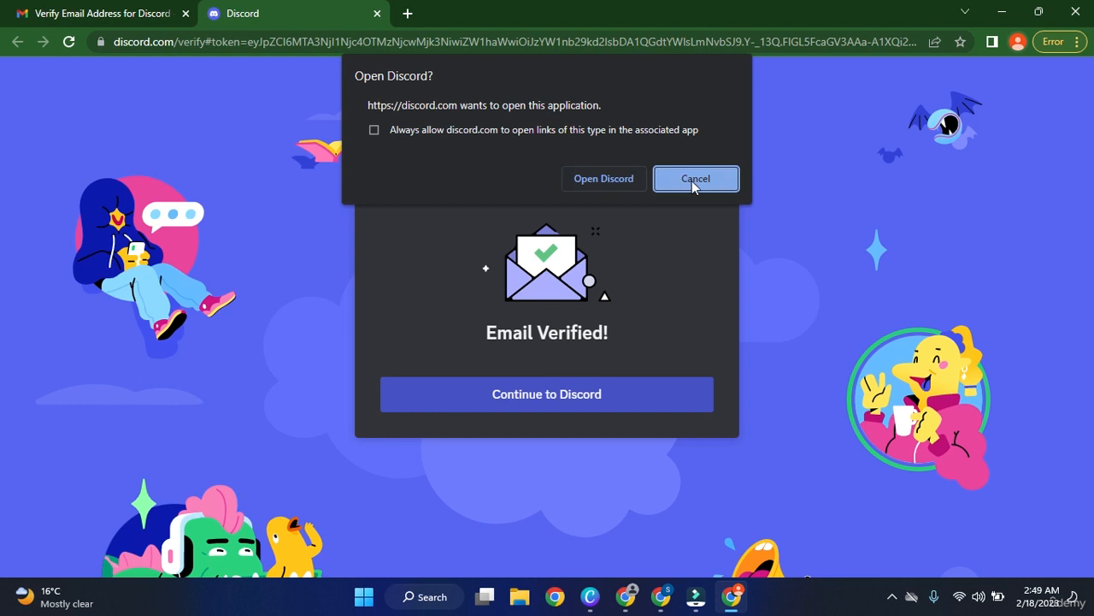
# Let Chrome launch the Discord desktop app, then return to the Email Verified page.
pyautogui.click(614, 186)
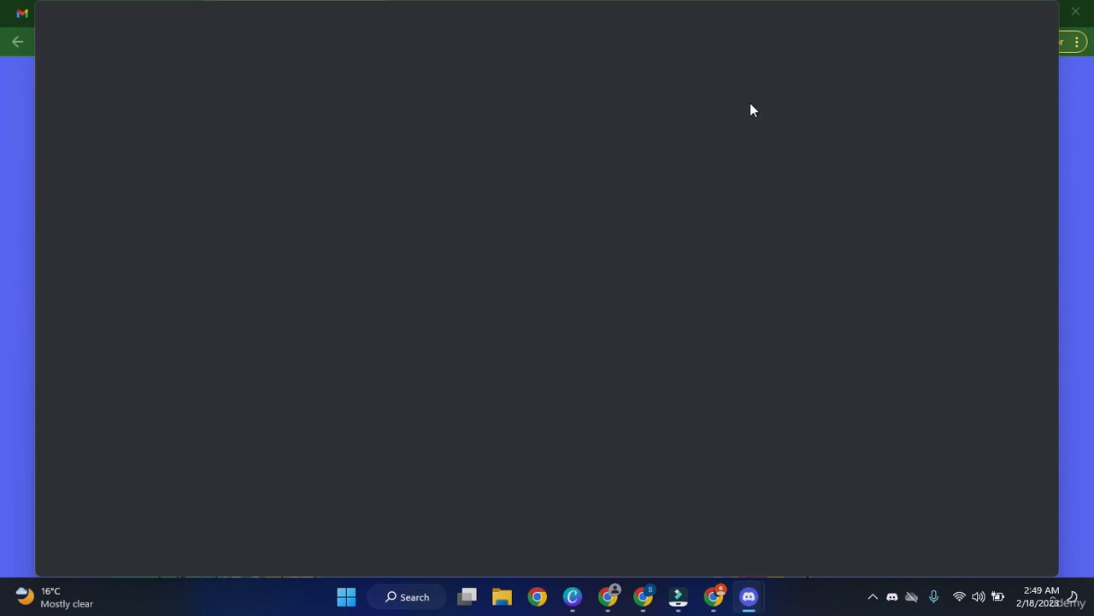
pyautogui.click(1075, 130)
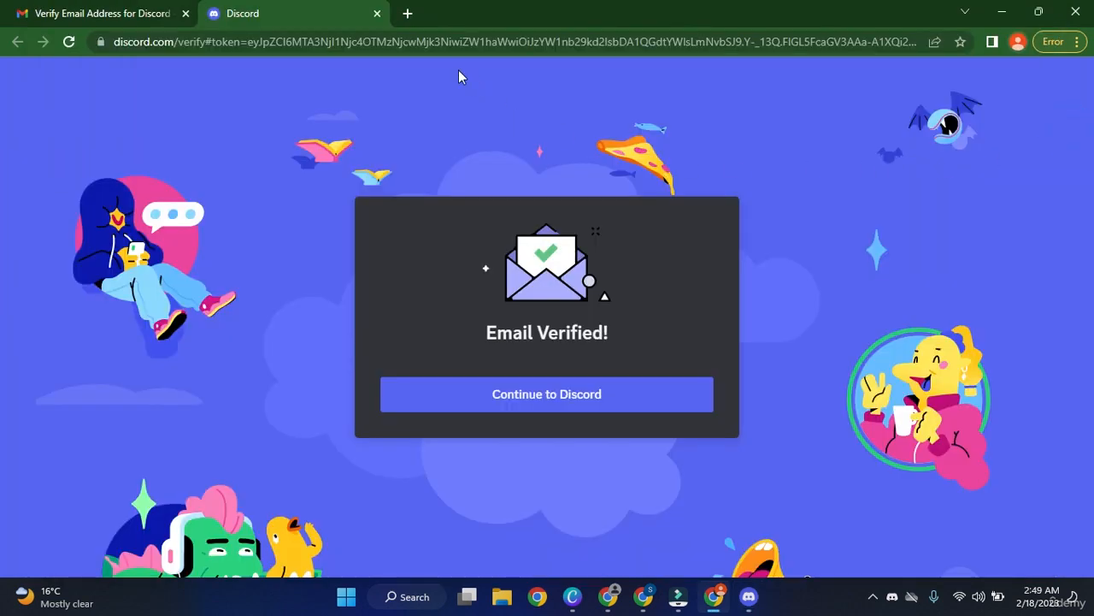
# In a new tab, search Google for the misspelled query "discoe".
pyautogui.click(414, 24)
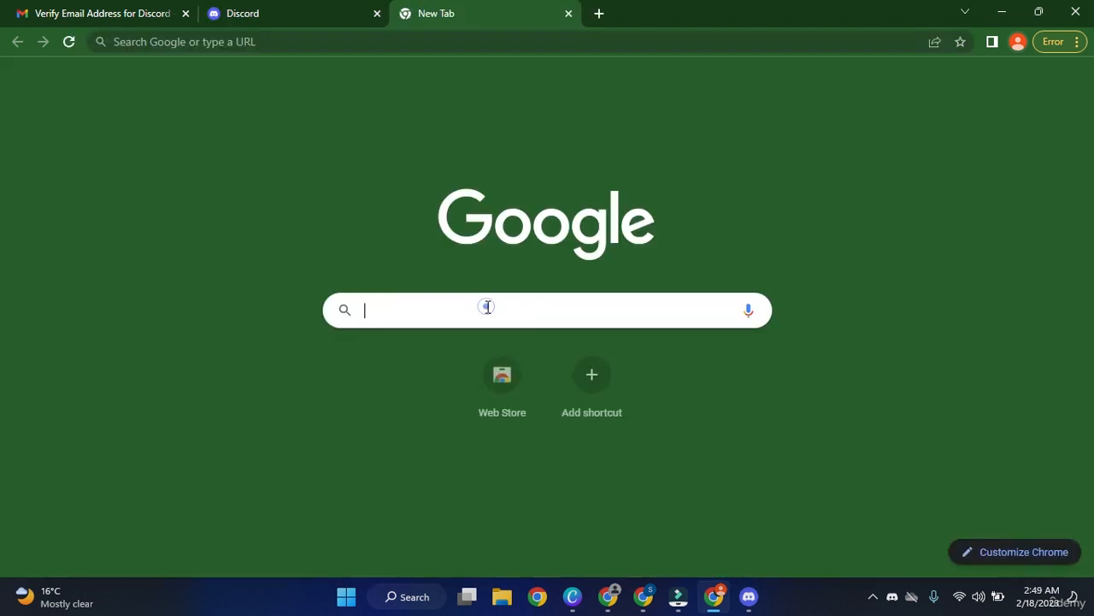
pyautogui.click(488, 307)
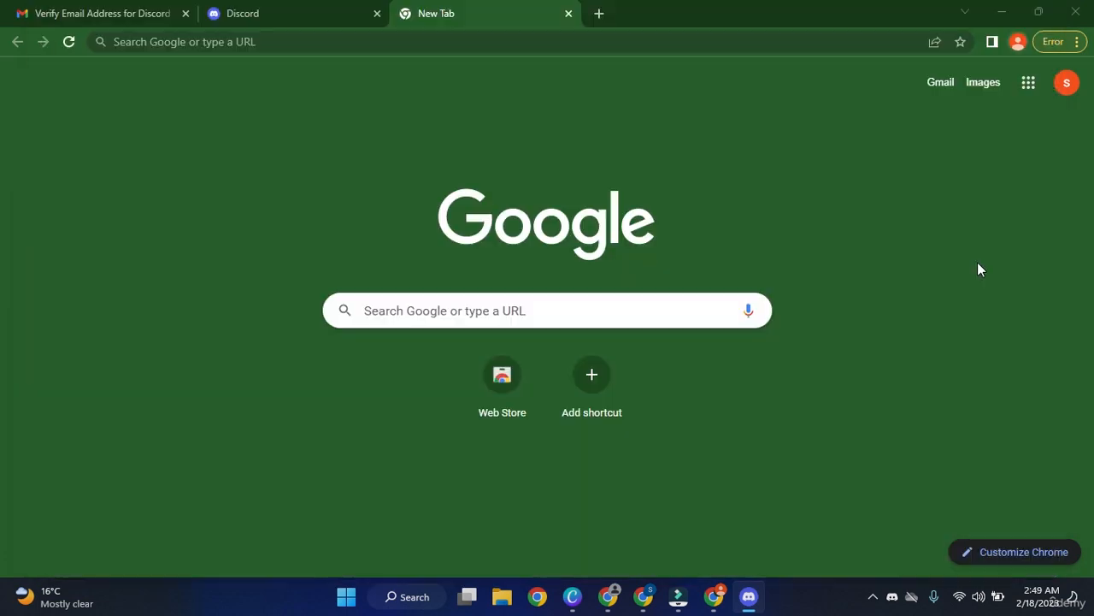
pyautogui.click(605, 305)
pyautogui.write('dis')
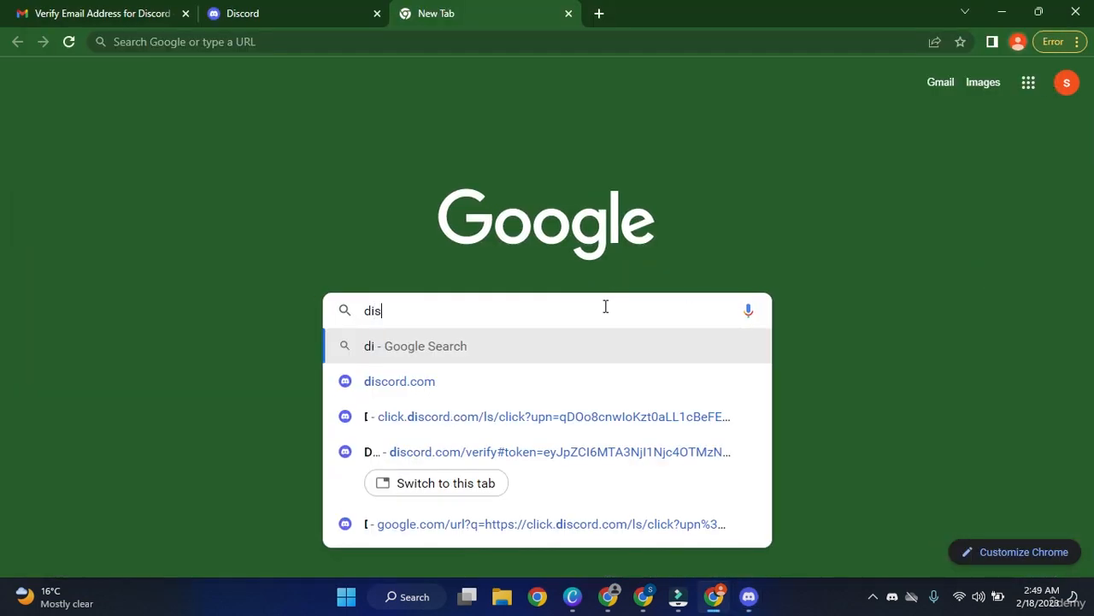
pyautogui.write('coe')
pyautogui.press('Down')
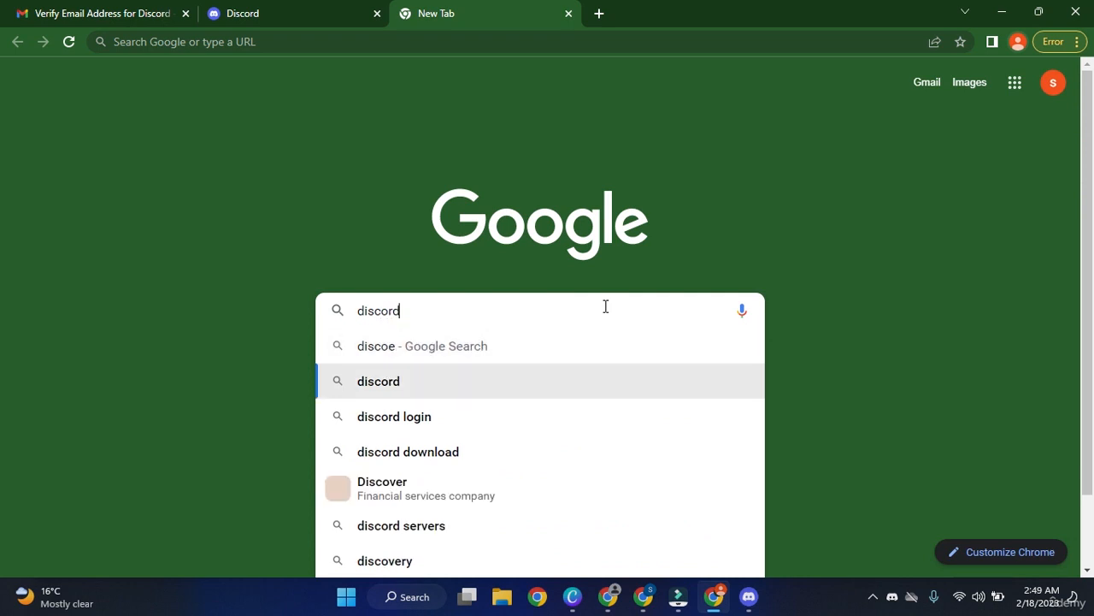
pyautogui.press('Up')
pyautogui.press('Return')
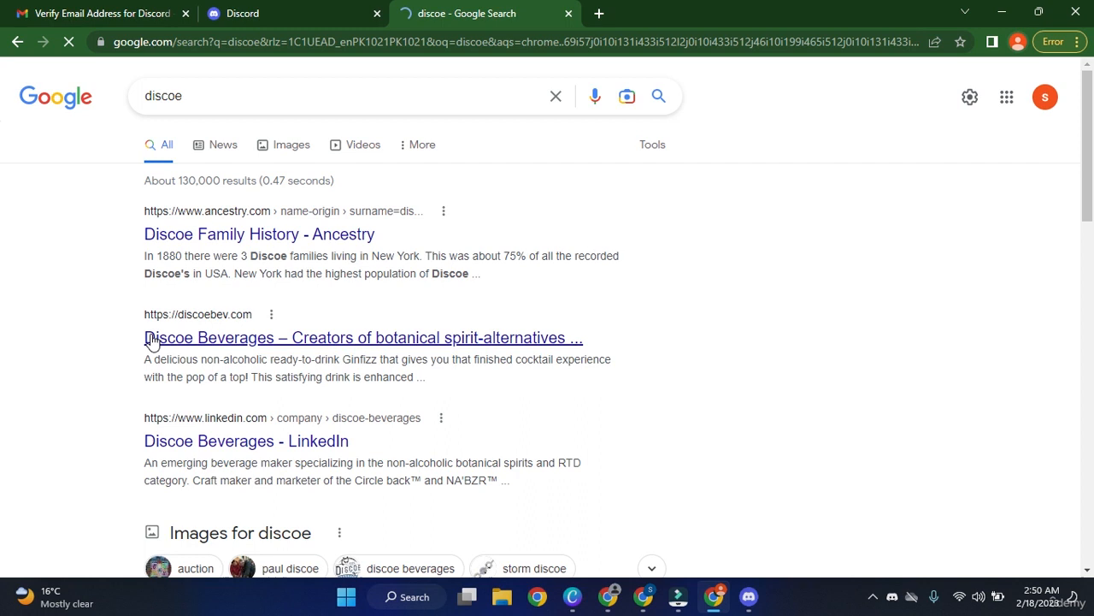
# Correct the search to "discord dow" and open Discord's official download page.
pyautogui.click(234, 96)
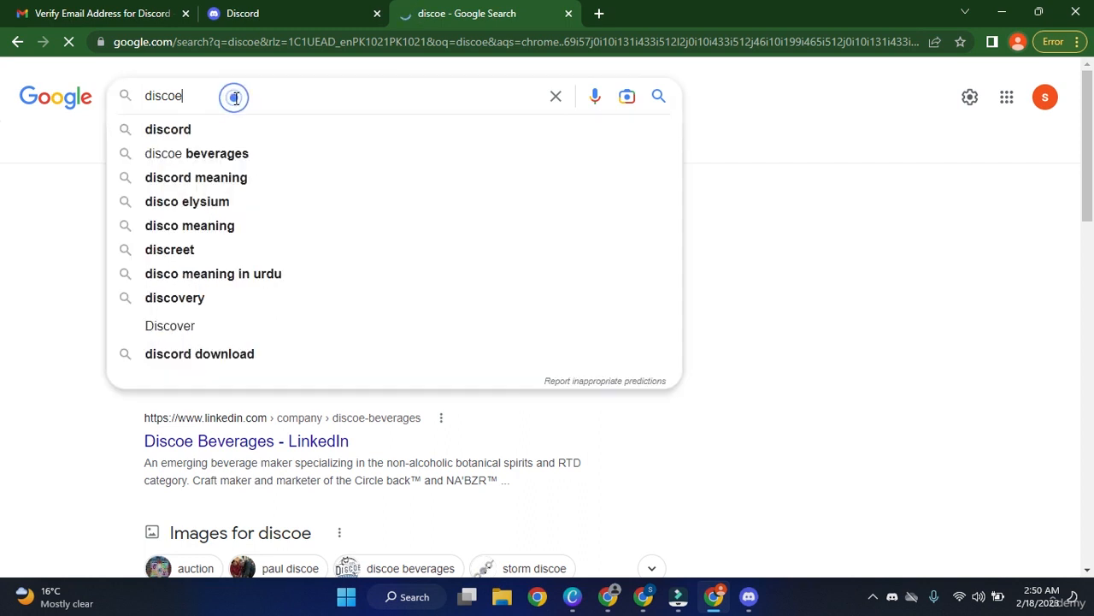
pyautogui.press('BackSpace')
pyautogui.write('rd dow')
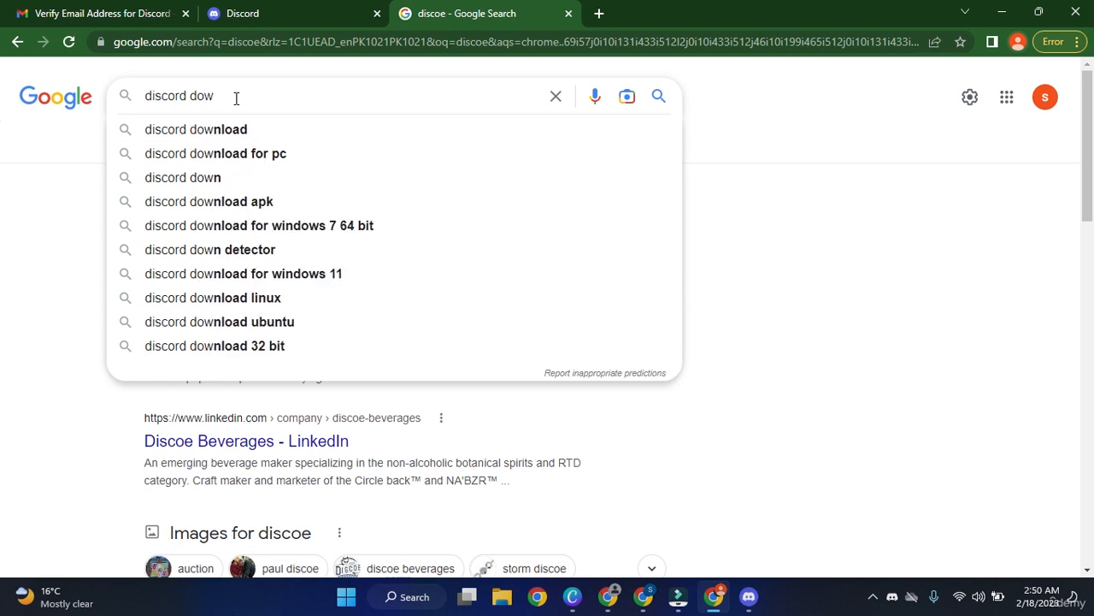
pyautogui.press('Return')
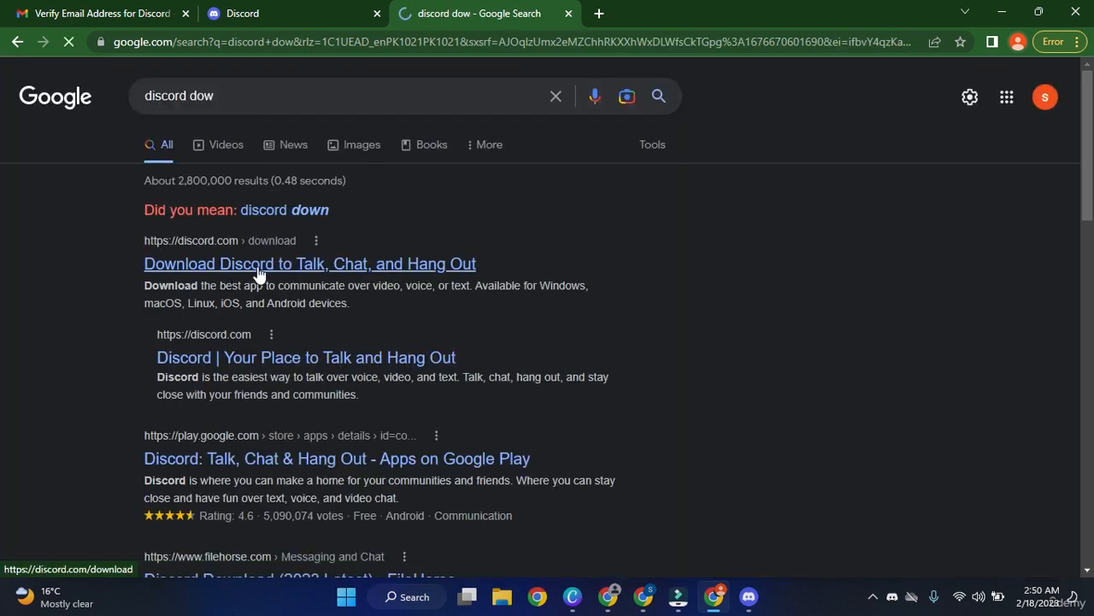
pyautogui.click(416, 265)
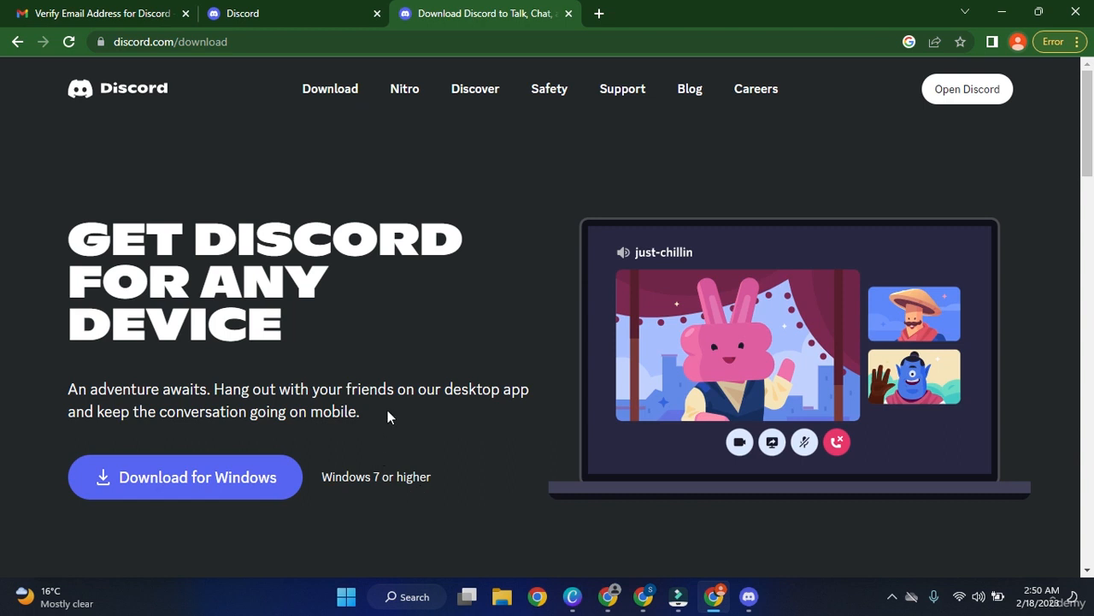
# Start the Discord Download for Windows, then cancel the DiscordSetup (1).exe download.
pyautogui.scroll(-3, 403, 403)
pyautogui.scroll(-2, 407, 408)
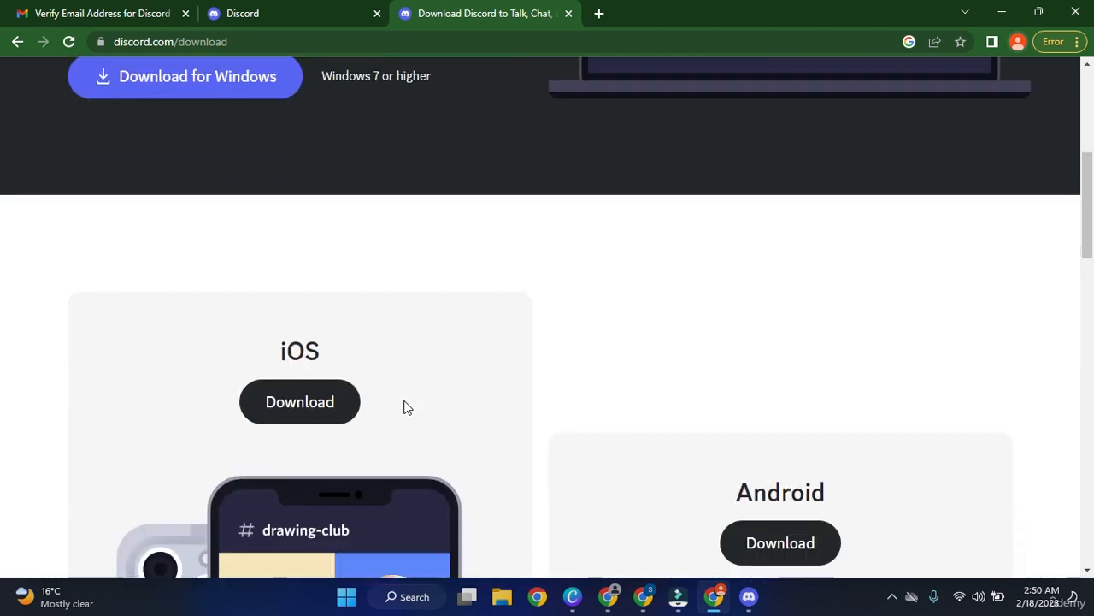
pyautogui.scroll(-1, 415, 398)
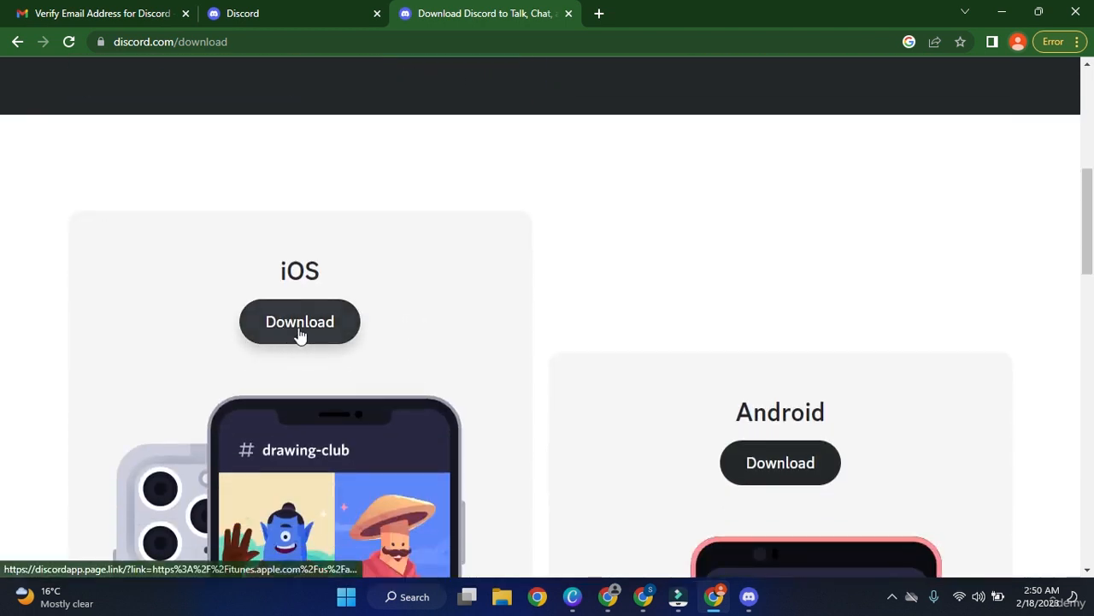
pyautogui.scroll(-2, 681, 373)
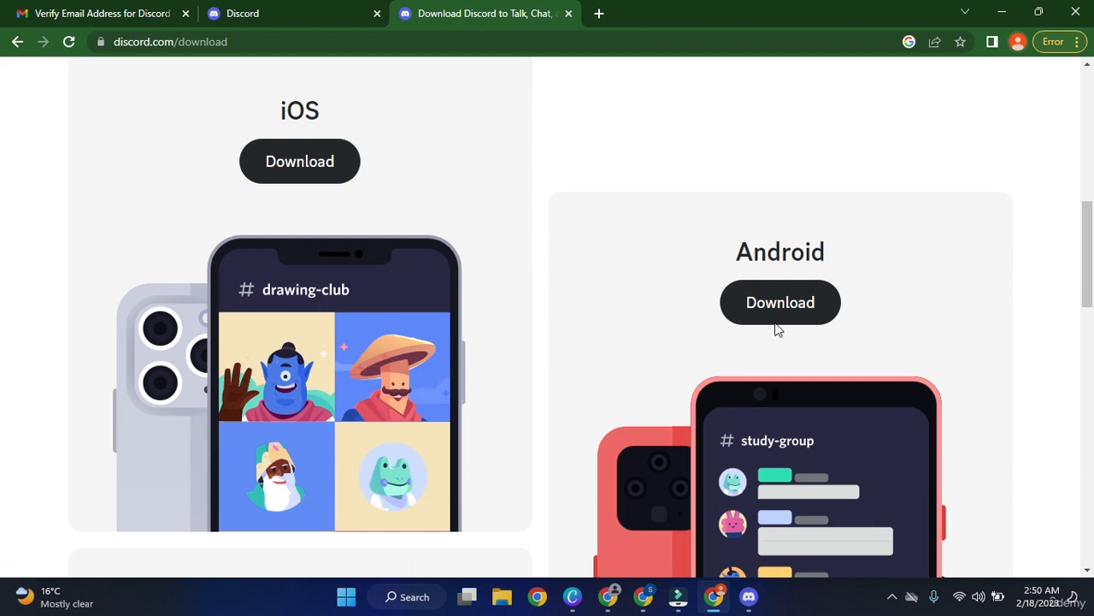
pyautogui.scroll(-1, 775, 325)
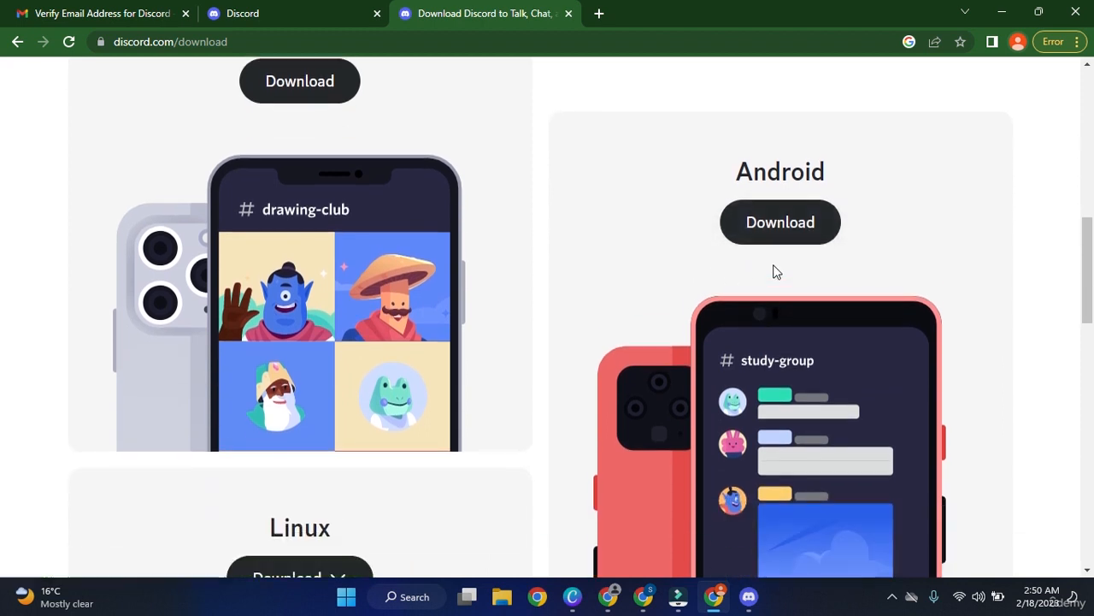
pyautogui.scroll(-2, 838, 232)
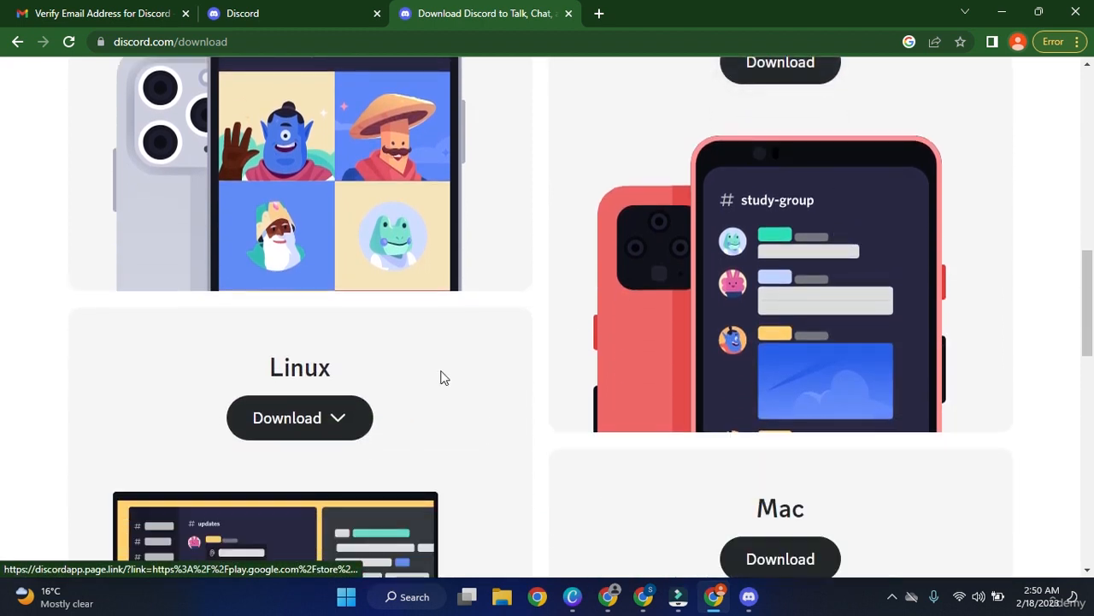
pyautogui.scroll(-2, 436, 389)
pyautogui.scroll(-3, 885, 350)
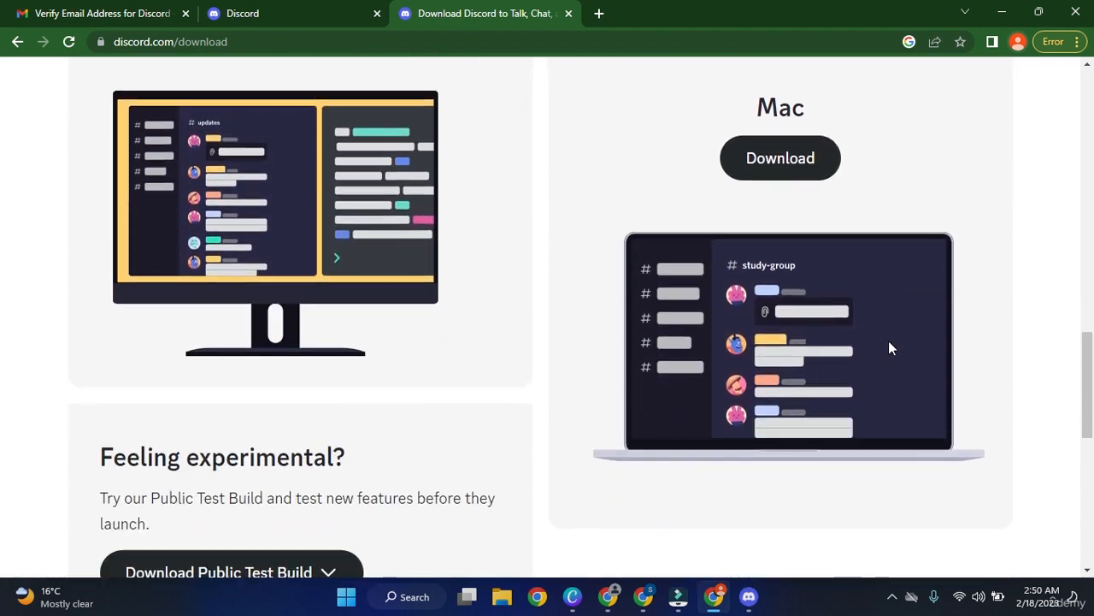
pyautogui.scroll(-3, 855, 351)
pyautogui.scroll(5, 797, 383)
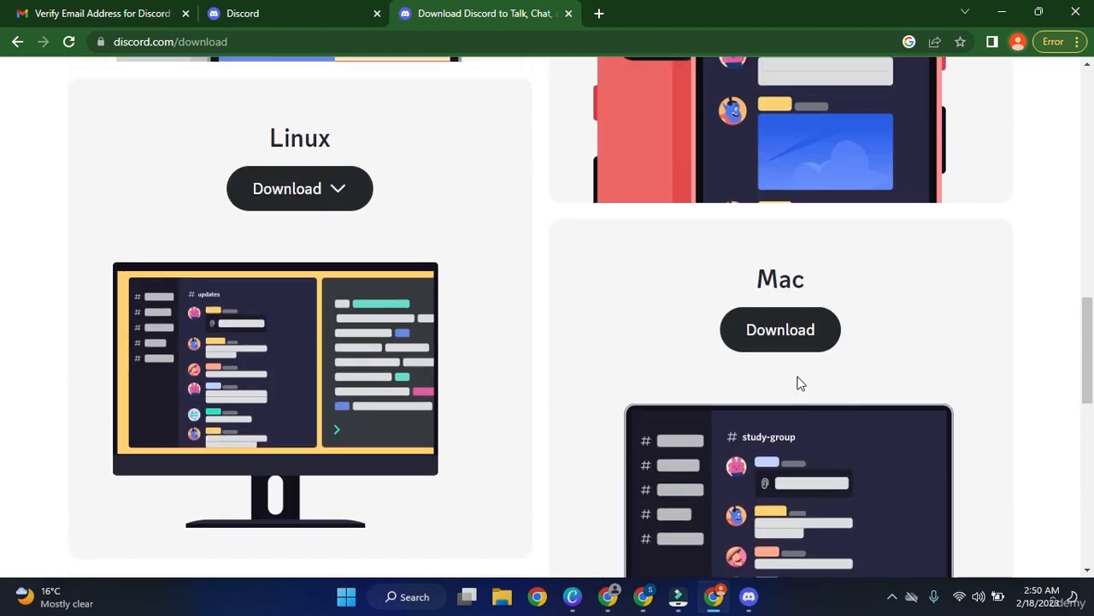
pyautogui.scroll(15, 797, 383)
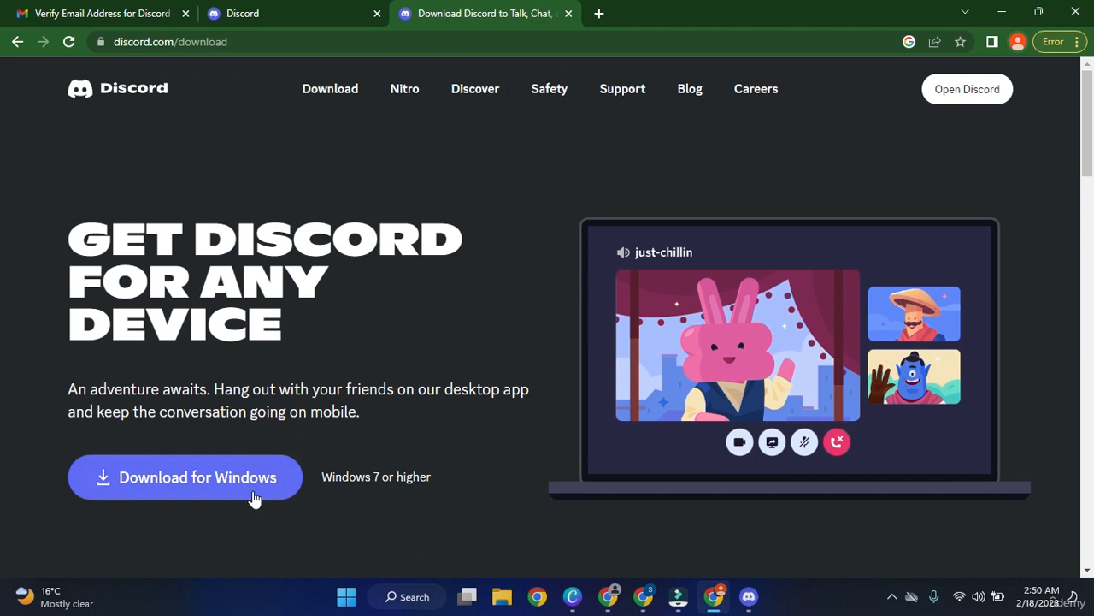
pyautogui.click(223, 491)
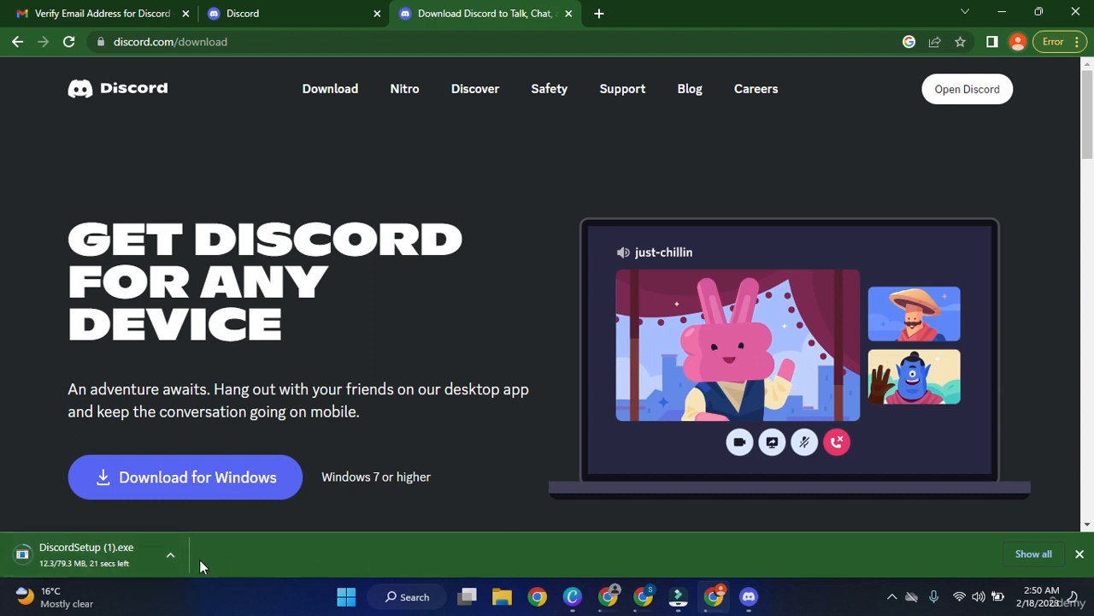
pyautogui.rightClick(146, 553)
pyautogui.click(166, 543)
# Launch and close the blank Discord desktop app, returning to the Midjourney browser window.
pyautogui.click(749, 597)
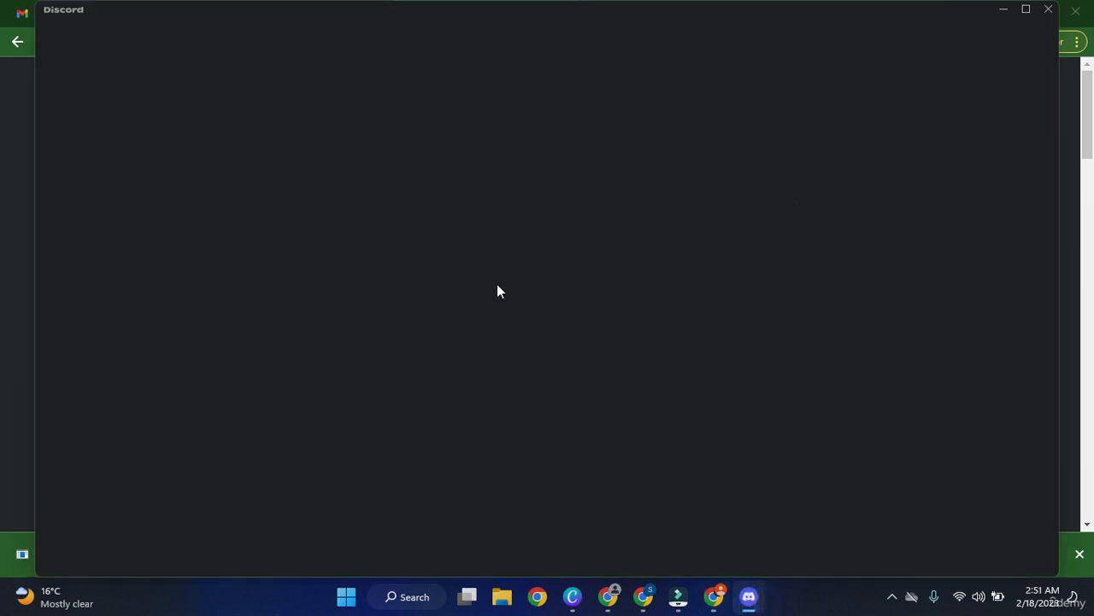
pyautogui.click(1047, 15)
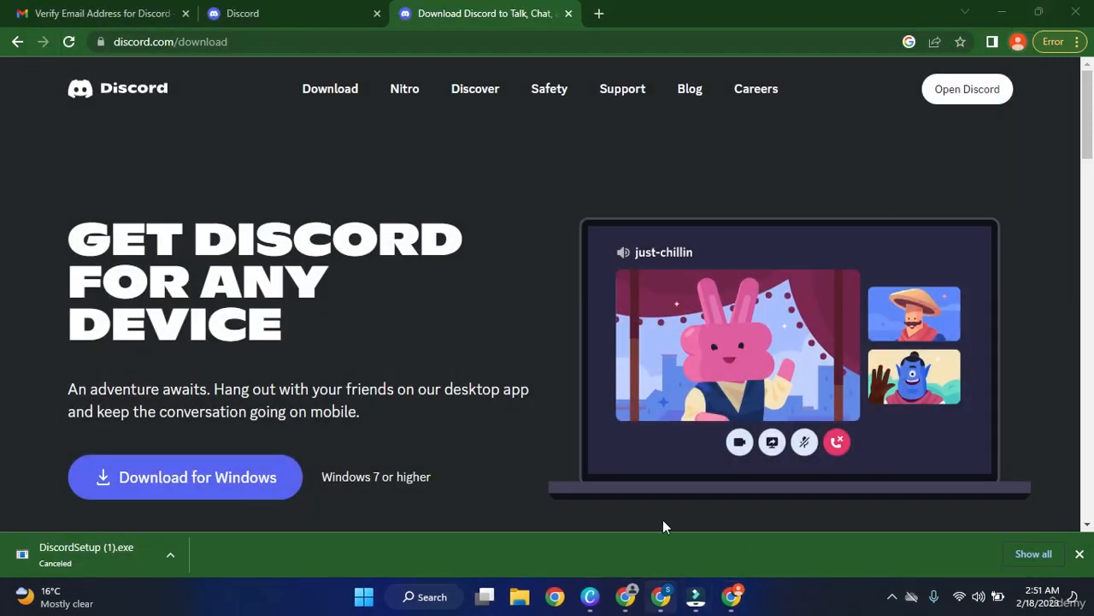
pyautogui.click(661, 596)
# Dismiss the confirmation dialog and enlarge the hooded gas-mask image in the Home feed.
pyautogui.click(703, 215)
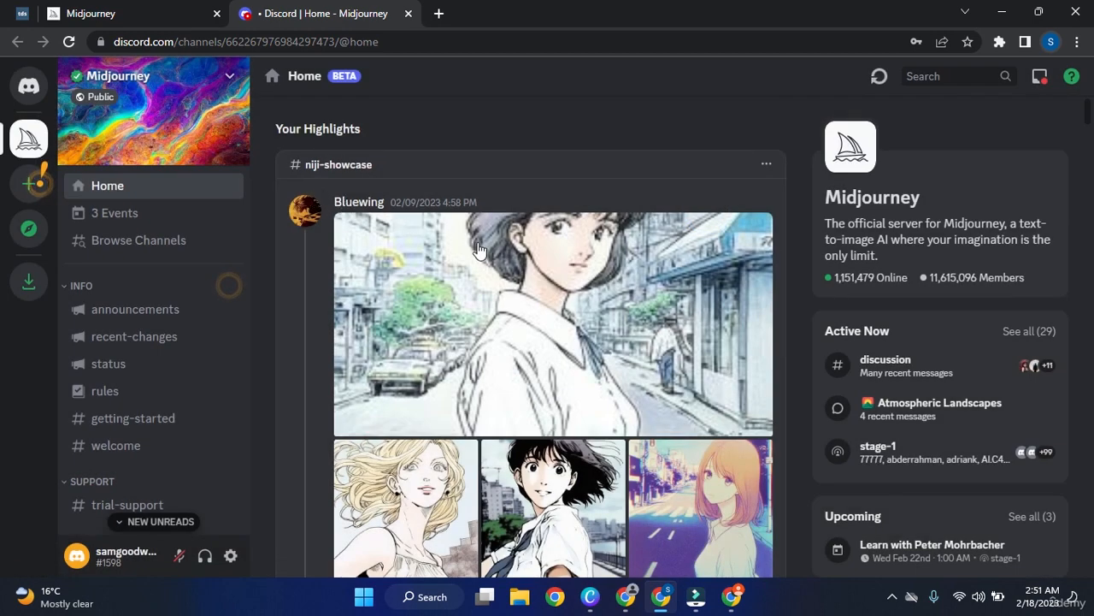
pyautogui.scroll(-2, 438, 287)
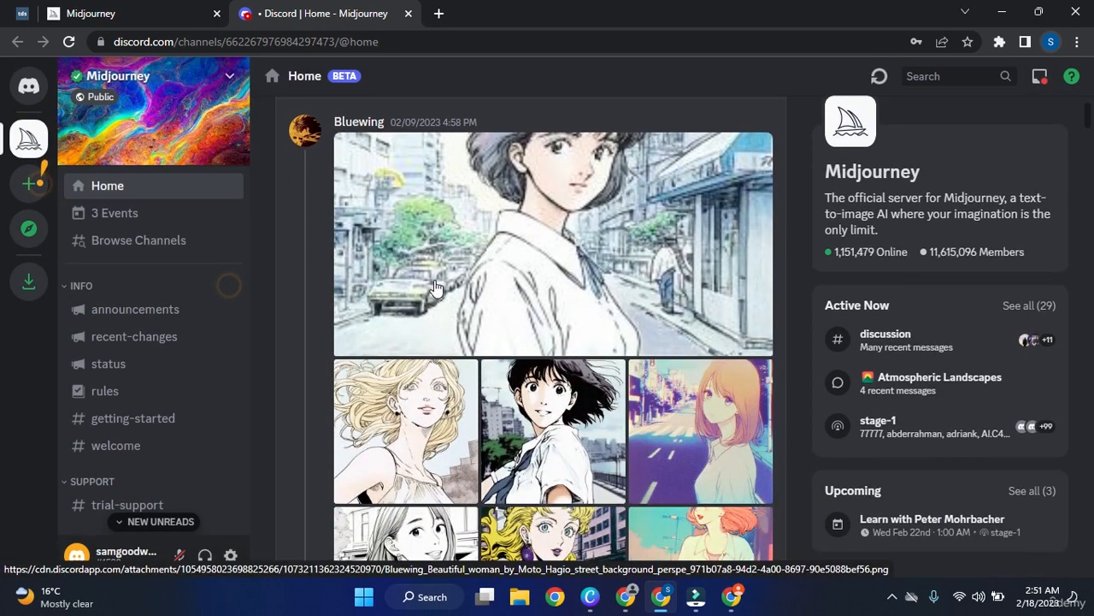
pyautogui.scroll(-2, 435, 286)
pyautogui.scroll(-3, 436, 286)
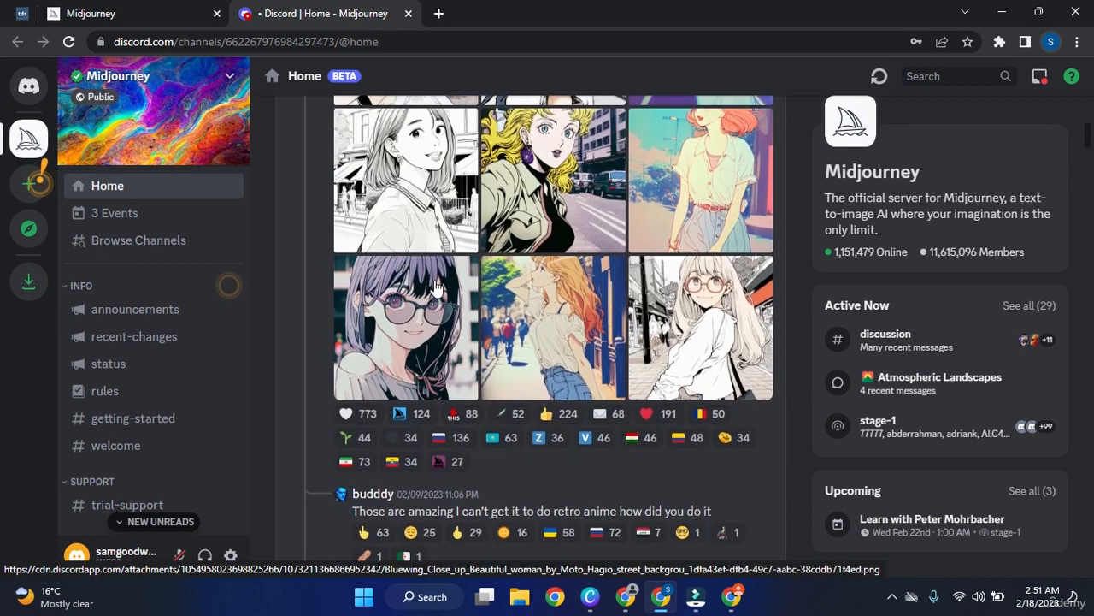
pyautogui.scroll(-3, 603, 313)
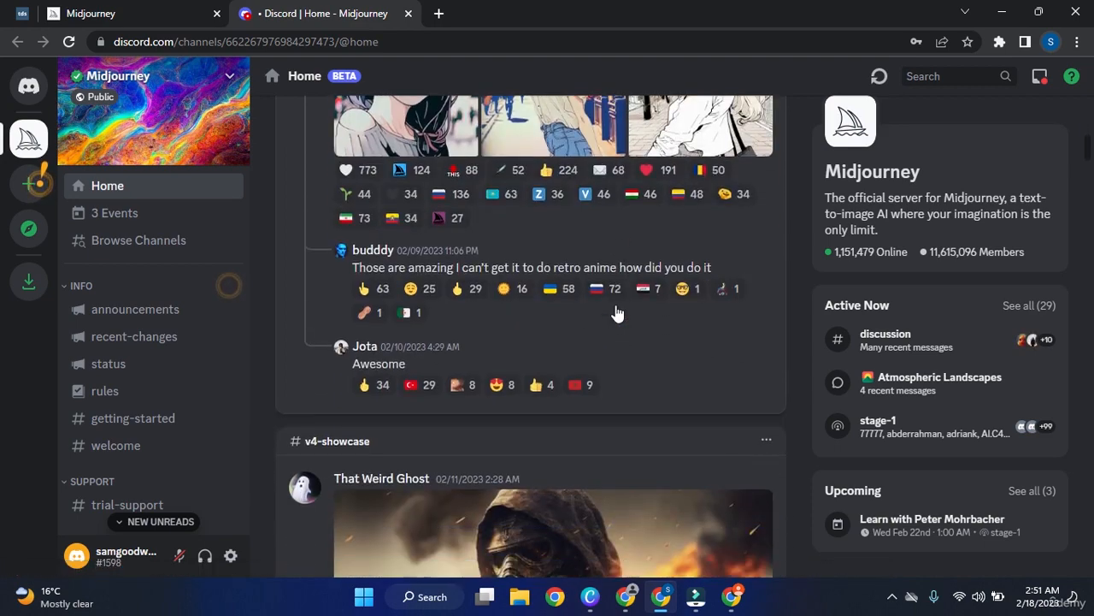
pyautogui.scroll(-5, 618, 313)
pyautogui.scroll(2, 617, 325)
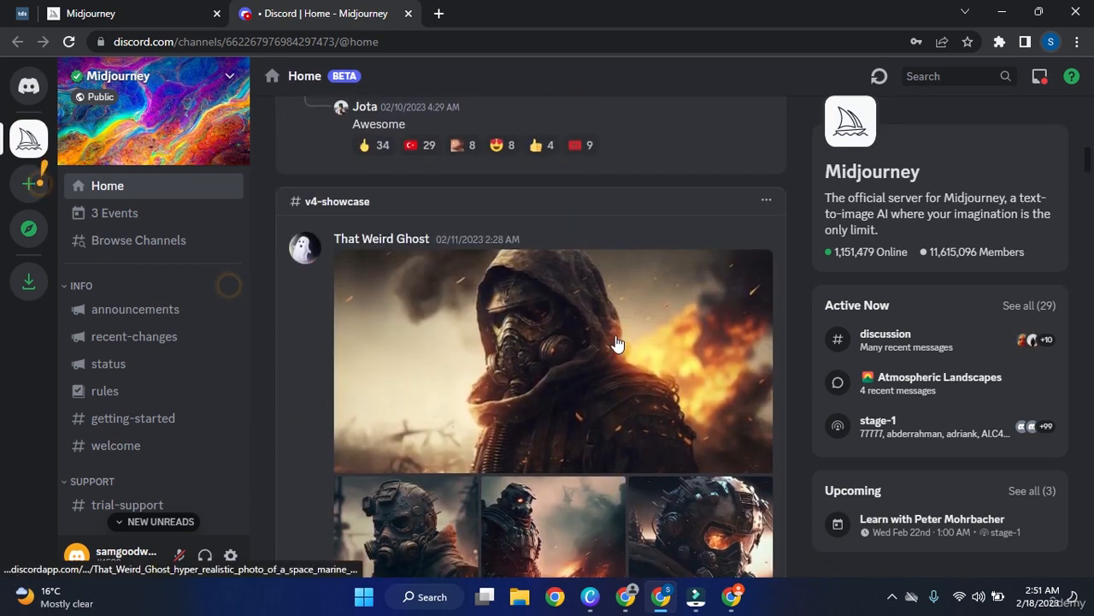
pyautogui.scroll(-2, 618, 343)
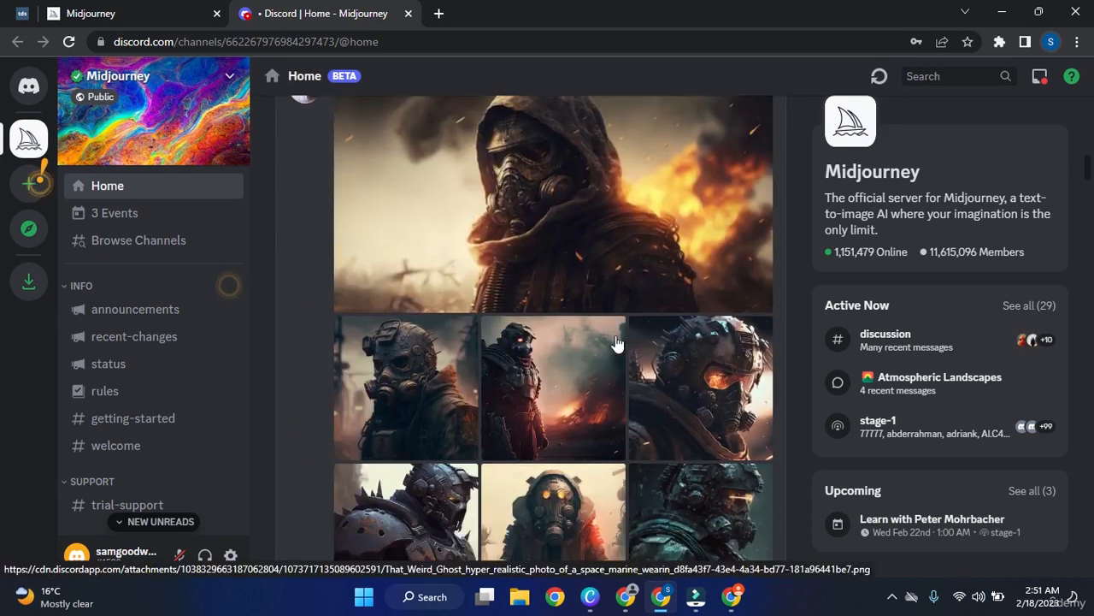
pyautogui.click(666, 255)
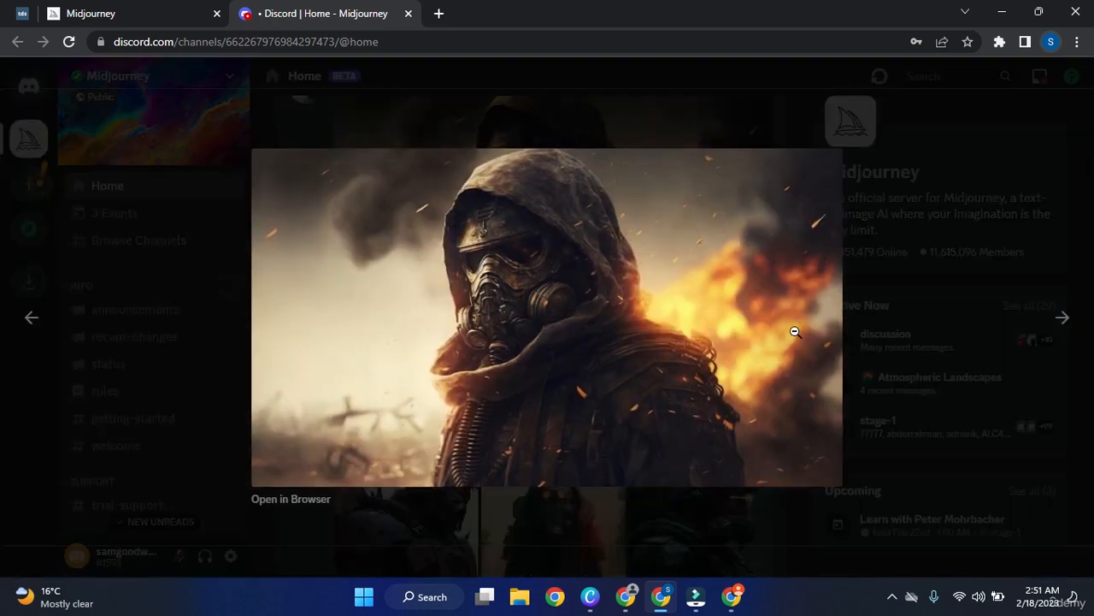
# Advance through four more showcase images in the image viewer.
pyautogui.click(1062, 321)
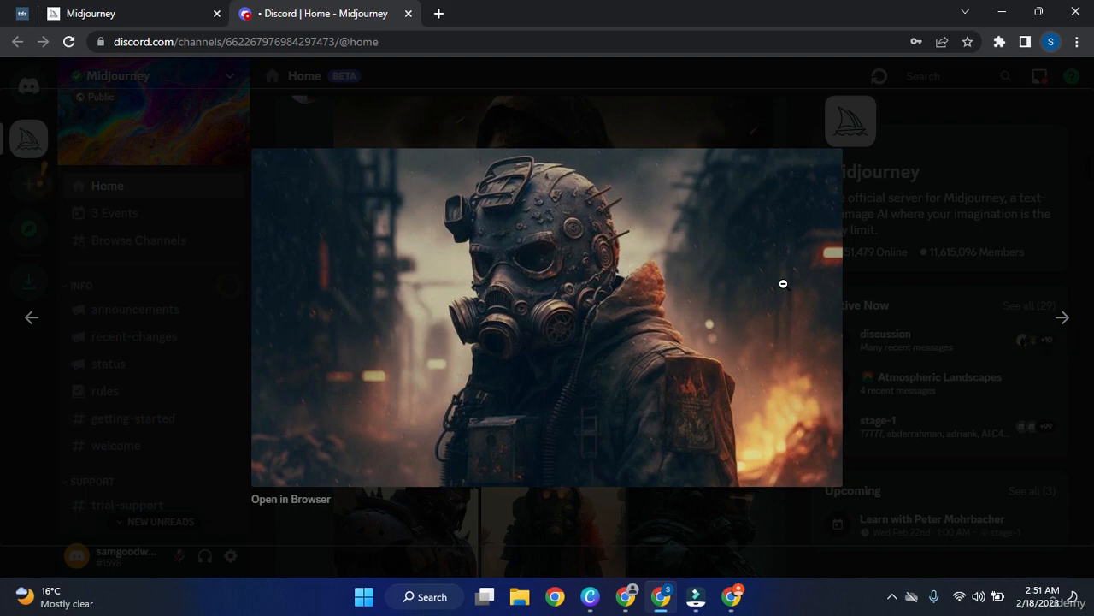
pyautogui.click(1060, 314)
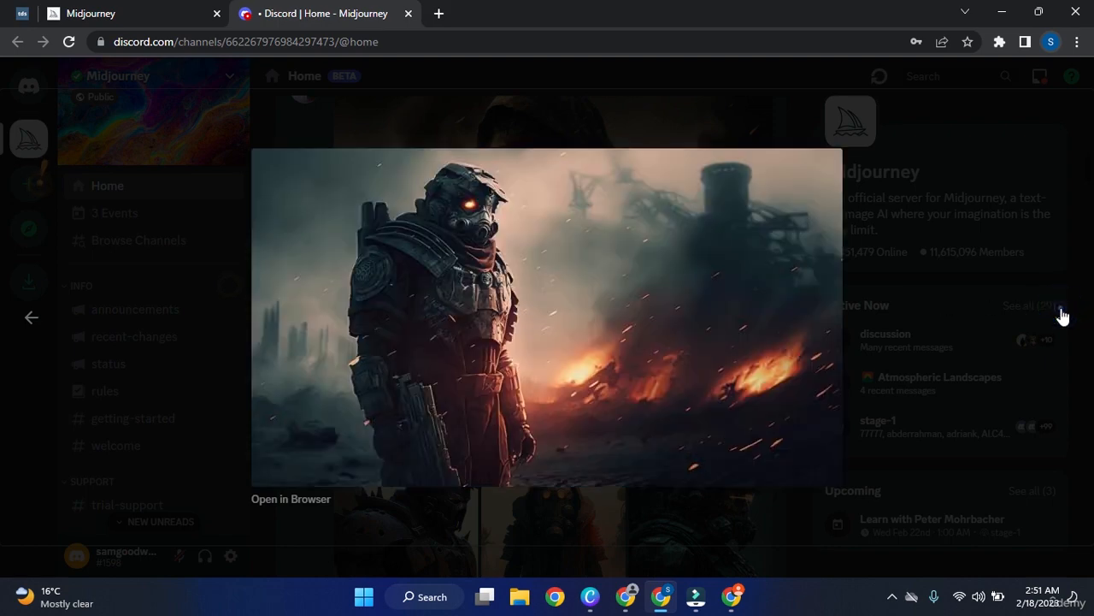
pyautogui.click(1062, 314)
pyautogui.click(1061, 315)
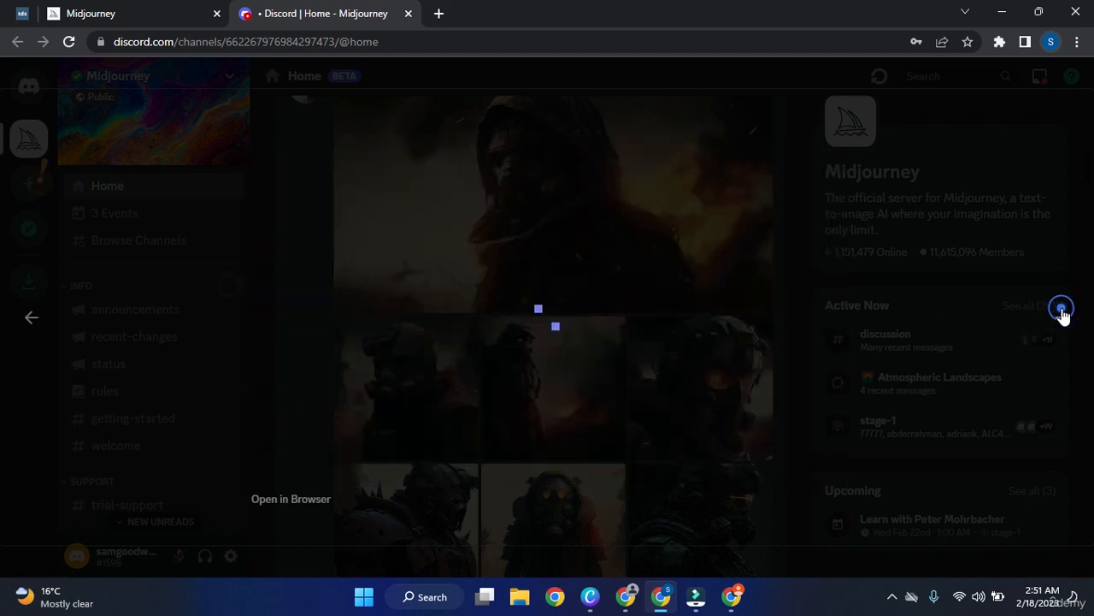
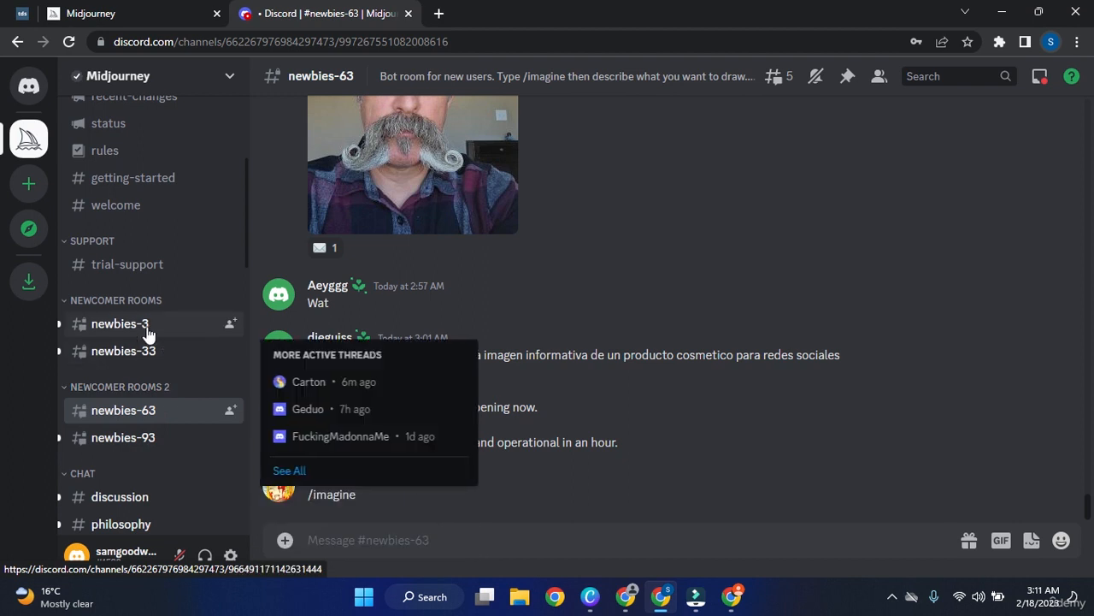
# Switch to the newbies-3 channel and start a slash command in its message box.
pyautogui.click(147, 332)
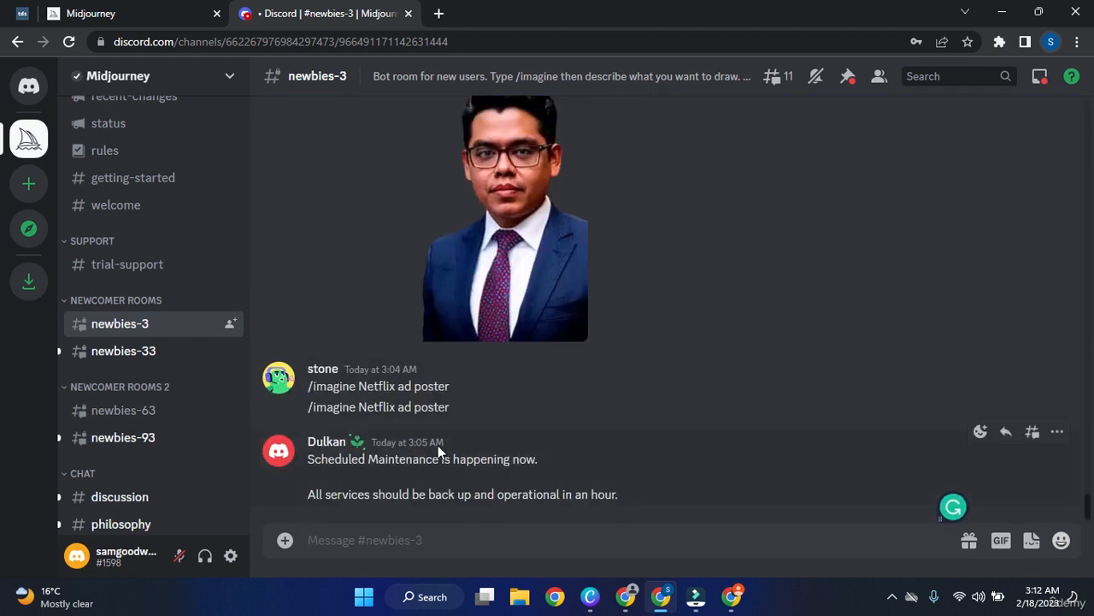
pyautogui.click(550, 535)
pyautogui.write('/')
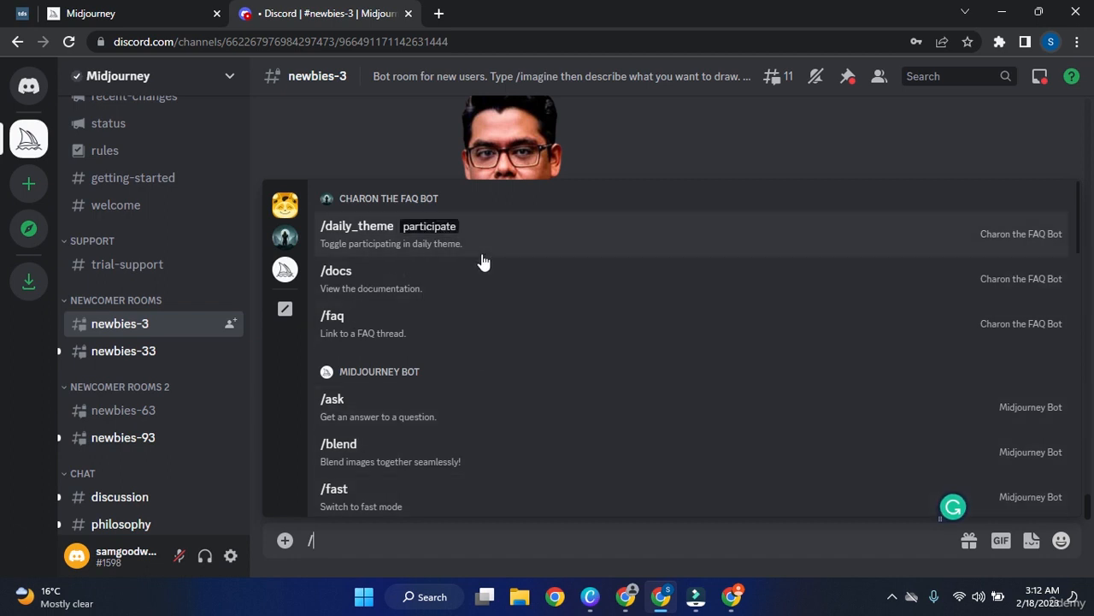
# Browse the list of Midjourney and FAQ bot slash commands.
pyautogui.scroll(-3, 517, 347)
pyautogui.scroll(-5, 522, 380)
pyautogui.scroll(-8, 524, 384)
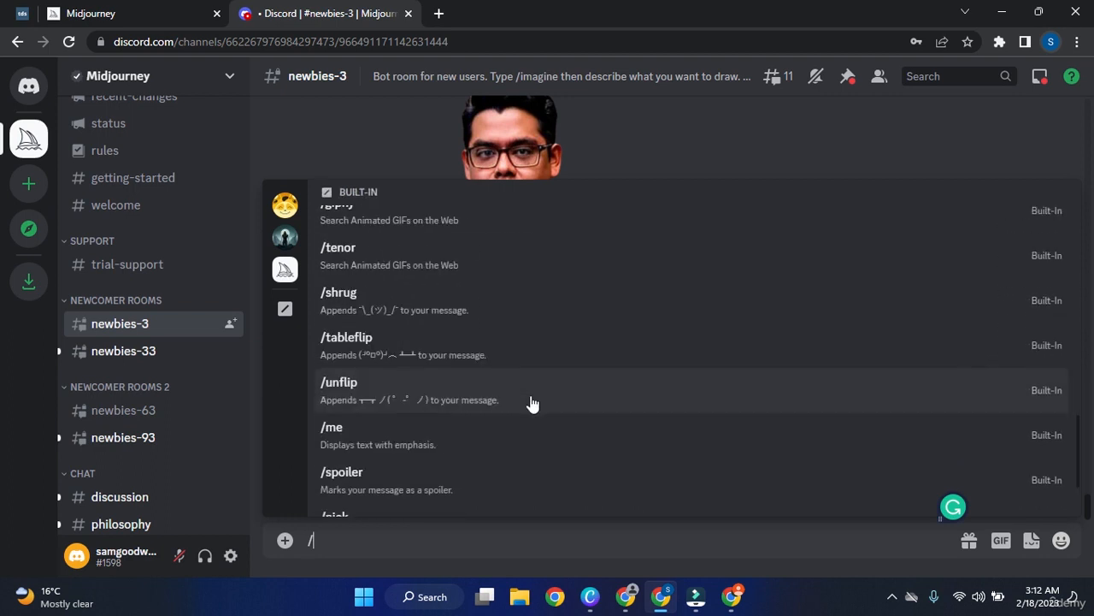
pyautogui.scroll(-2, 531, 403)
pyautogui.scroll(6, 531, 403)
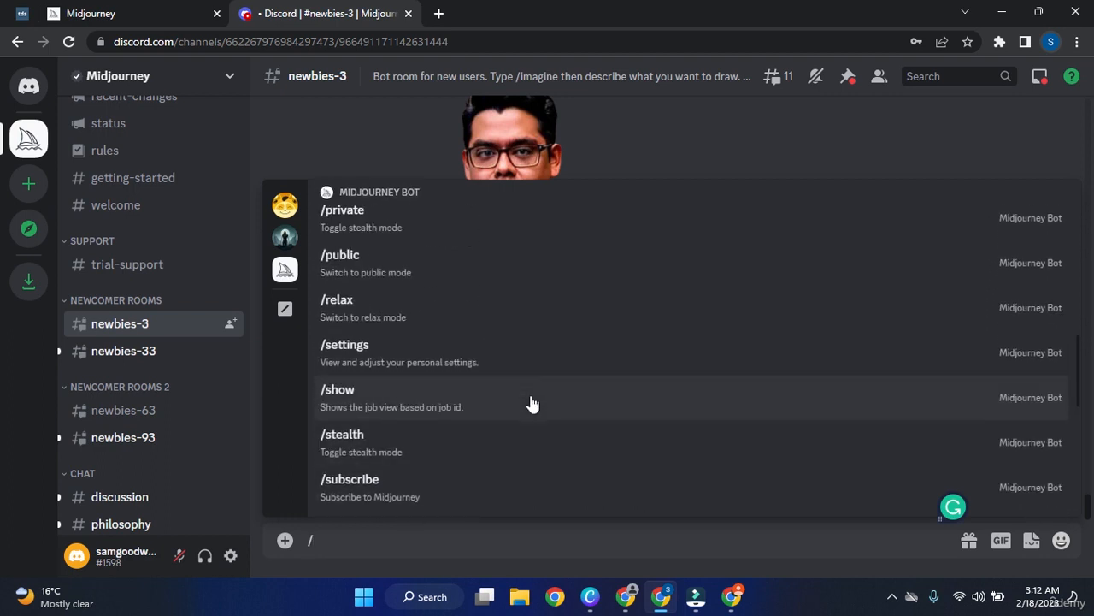
pyautogui.scroll(2, 531, 403)
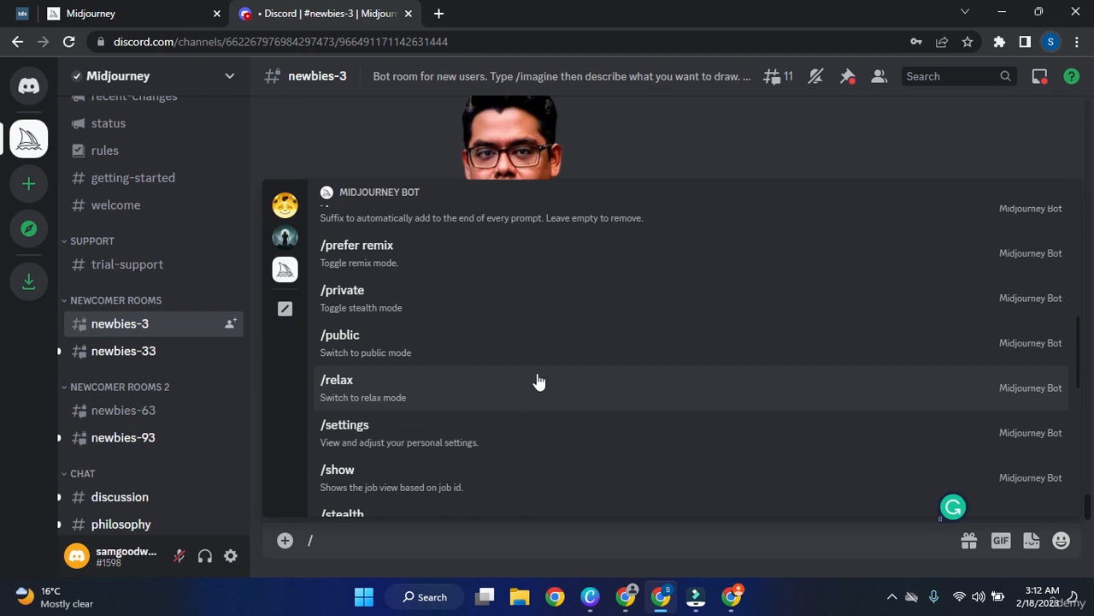
pyautogui.scroll(3, 542, 367)
pyautogui.scroll(5, 545, 366)
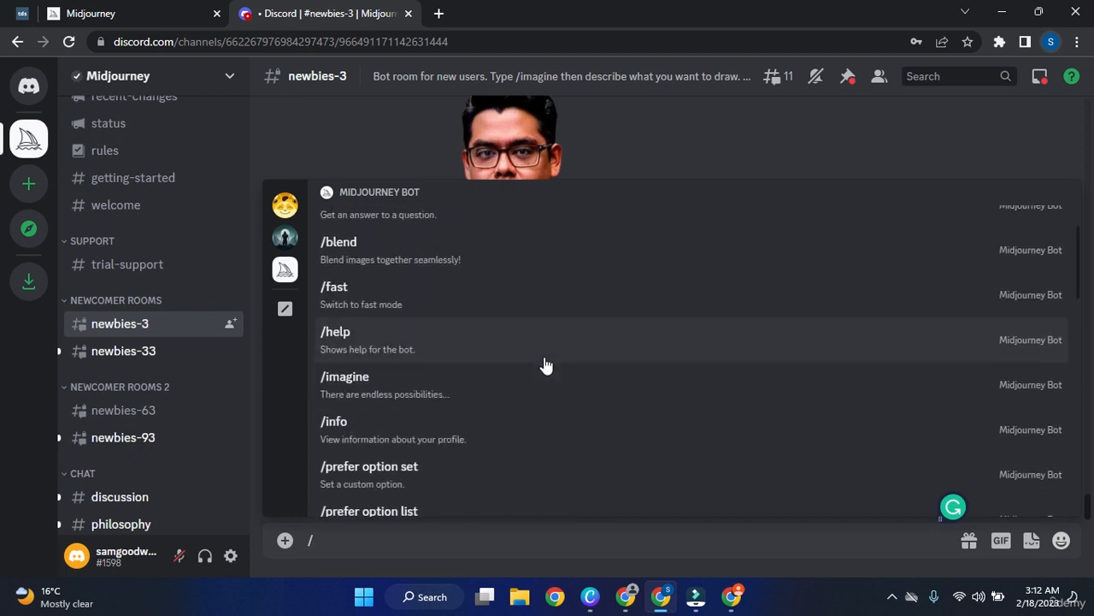
# Send an /imagine request with the prompt 'hourse' and dismiss the failed bot response.
pyautogui.click(397, 536)
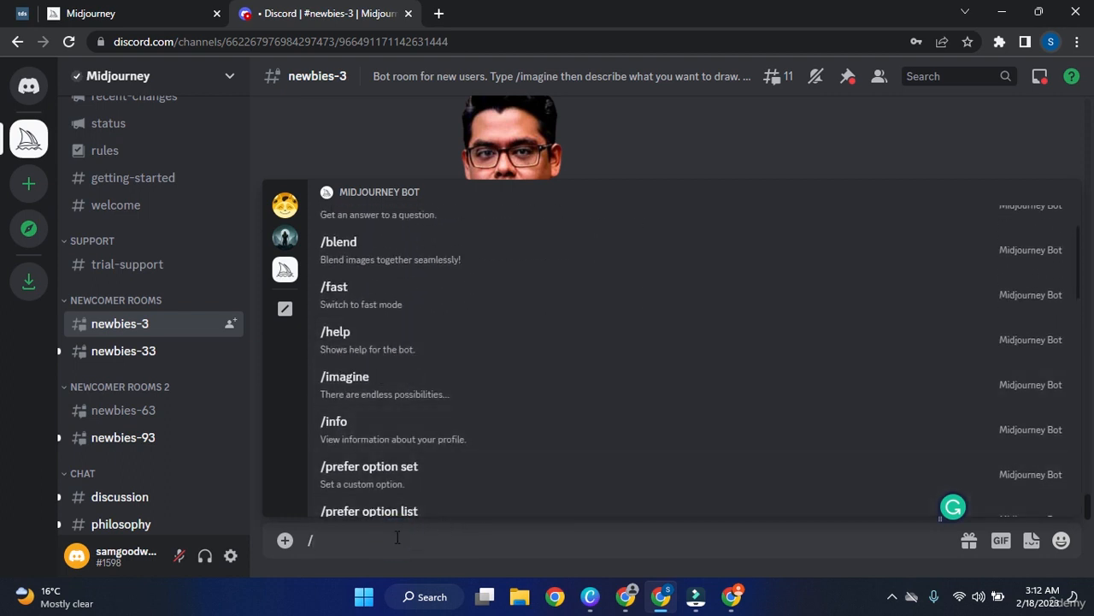
pyautogui.write('im')
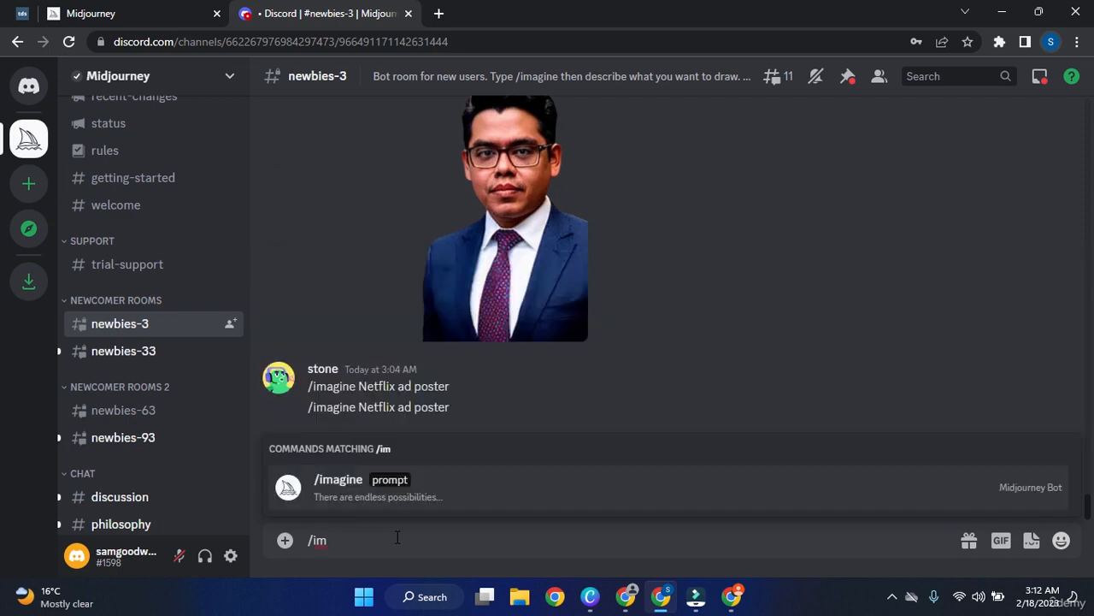
pyautogui.press('Tab')
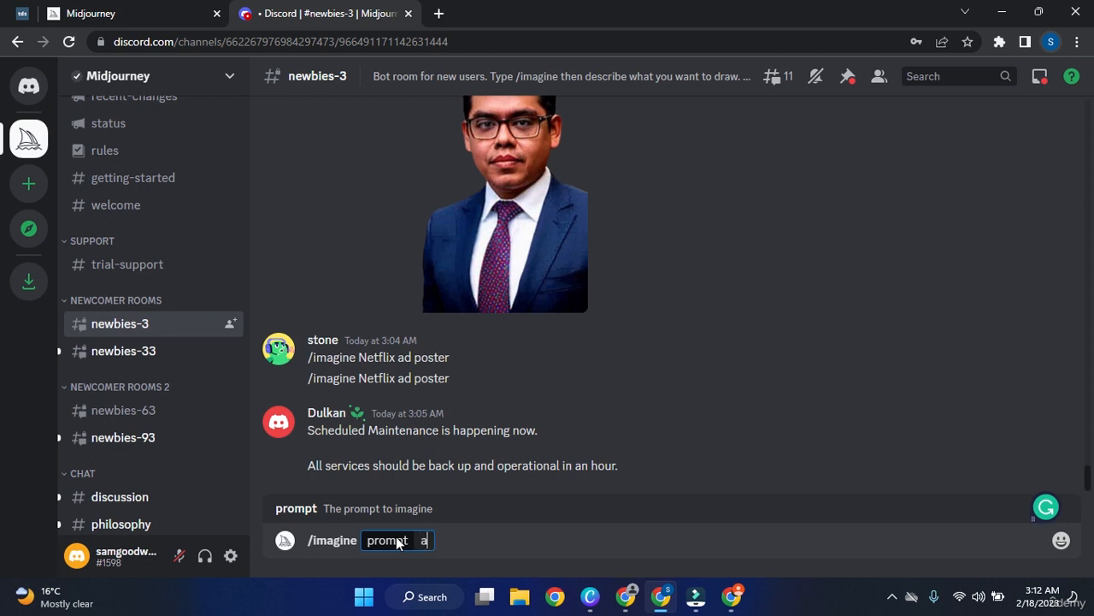
pyautogui.write('hourse')
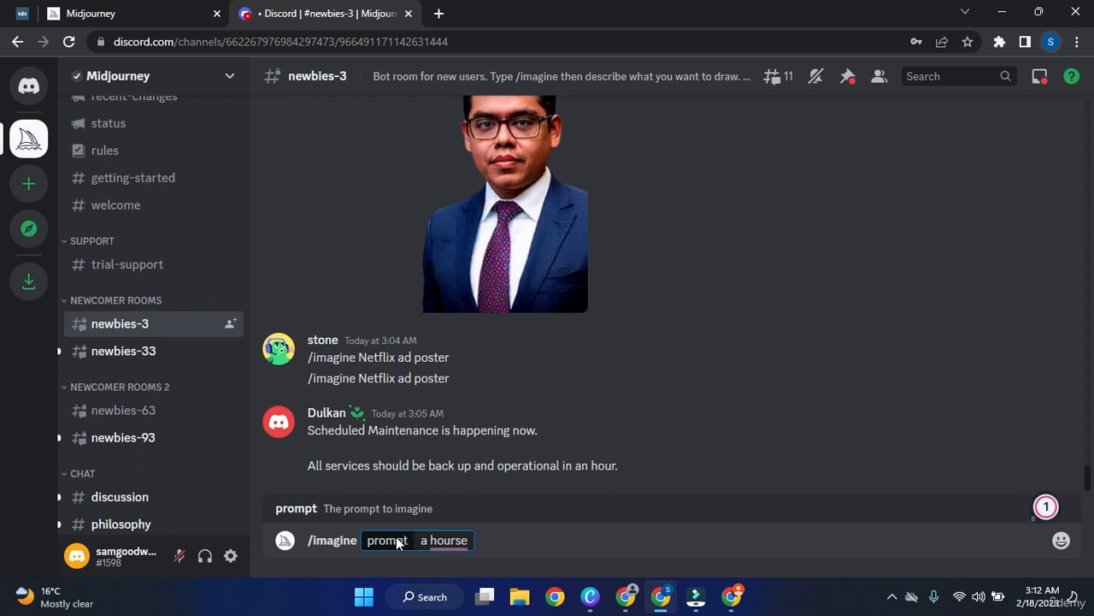
pyautogui.press('Return')
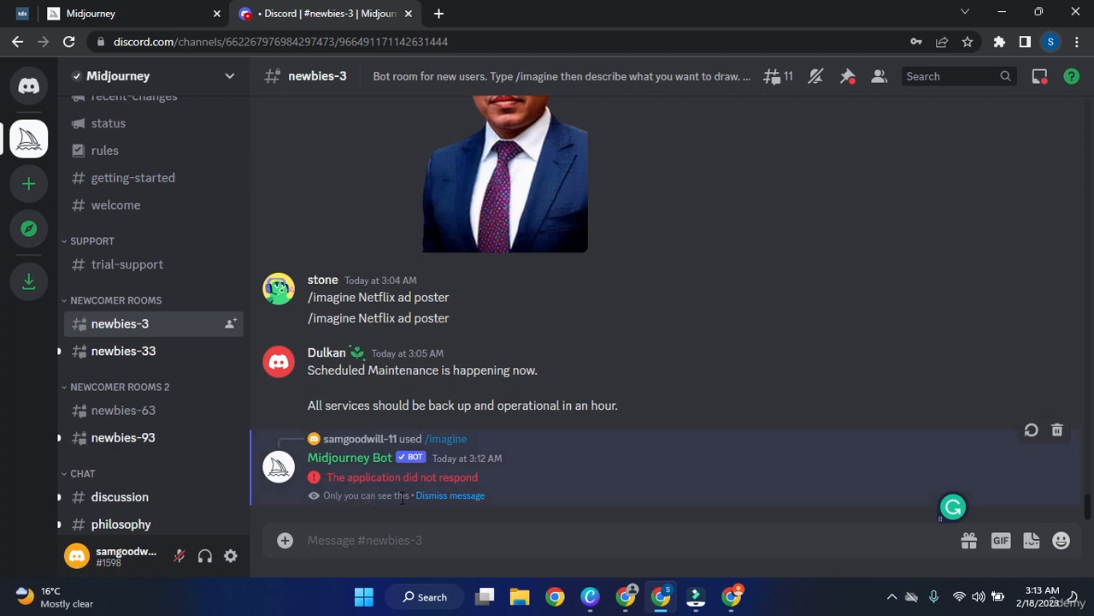
pyautogui.click(454, 496)
# Send /imagine 'a horse standing on green field' and accept Midjourney's Terms of Service.
pyautogui.click(415, 531)
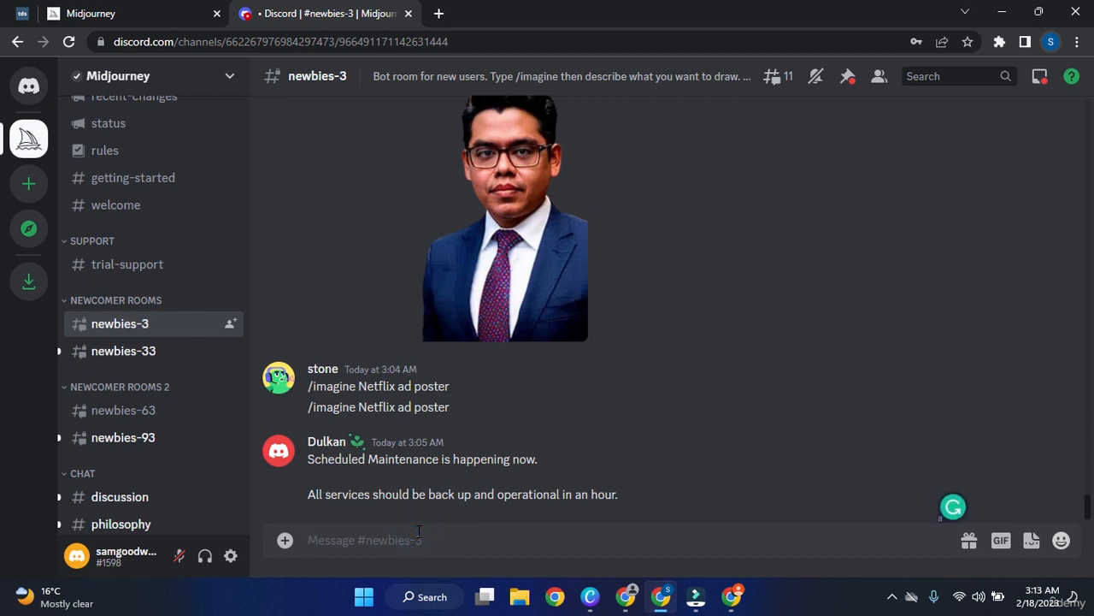
pyautogui.click(418, 531)
pyautogui.write('/ima')
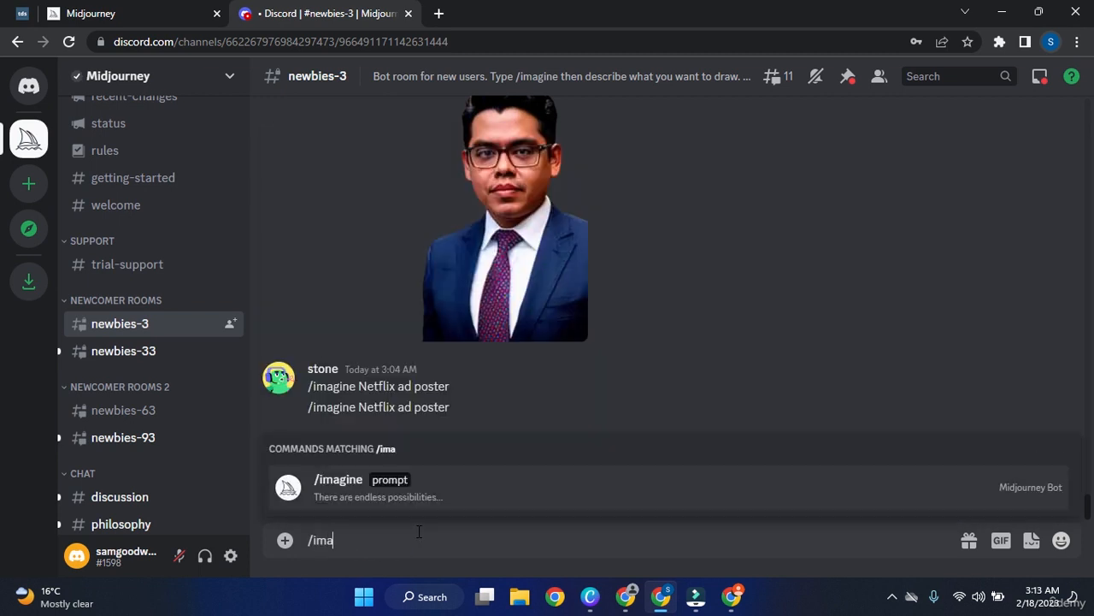
pyautogui.press('Tab')
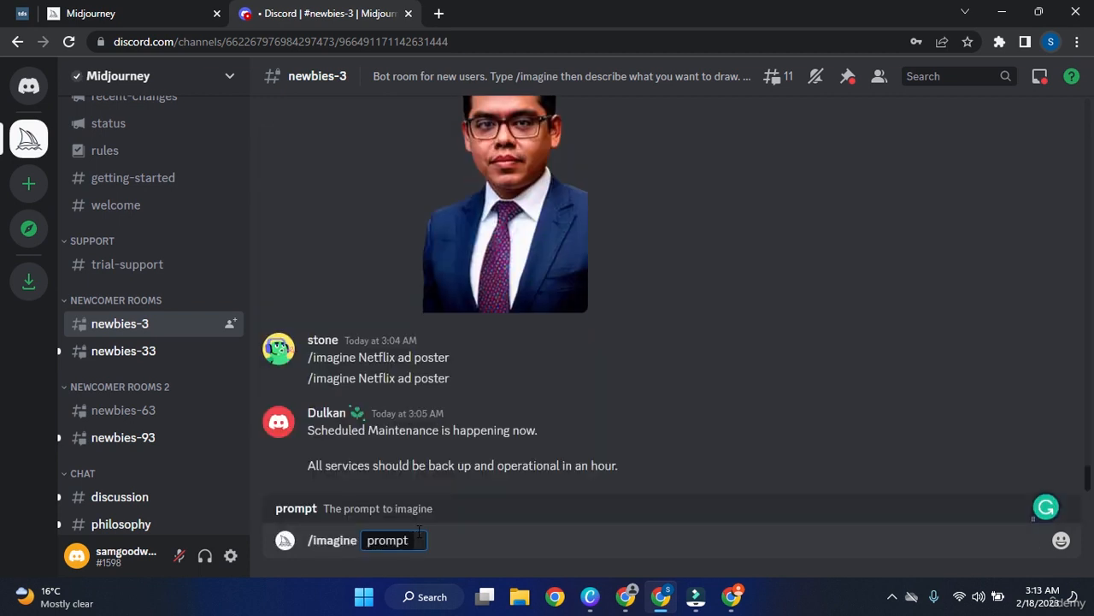
pyautogui.write('a horse')
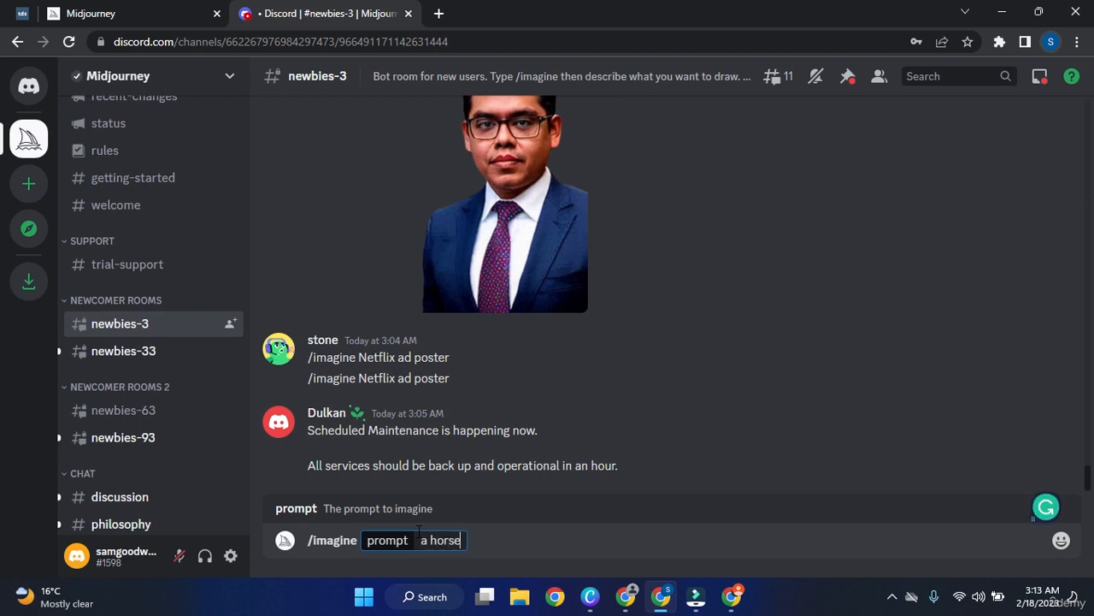
pyautogui.write(' standing on ')
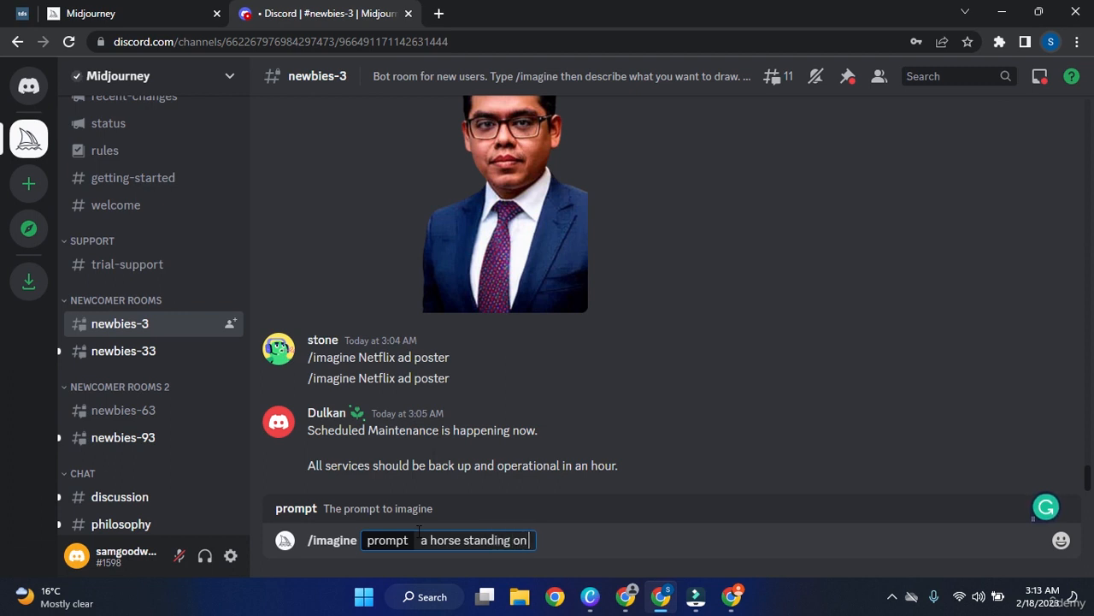
pyautogui.write('green field')
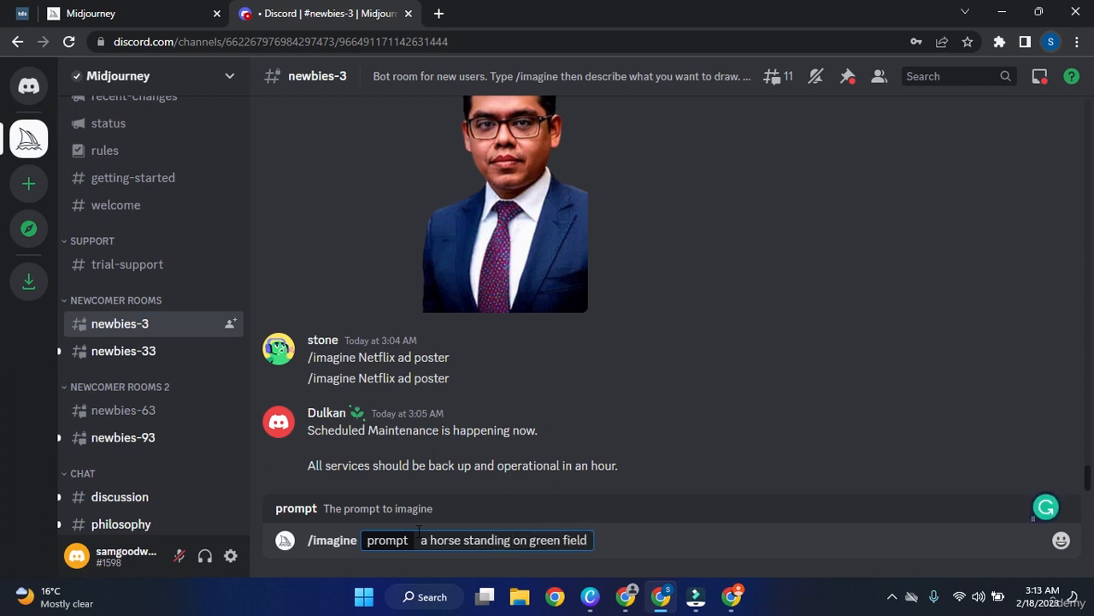
pyautogui.press('Return')
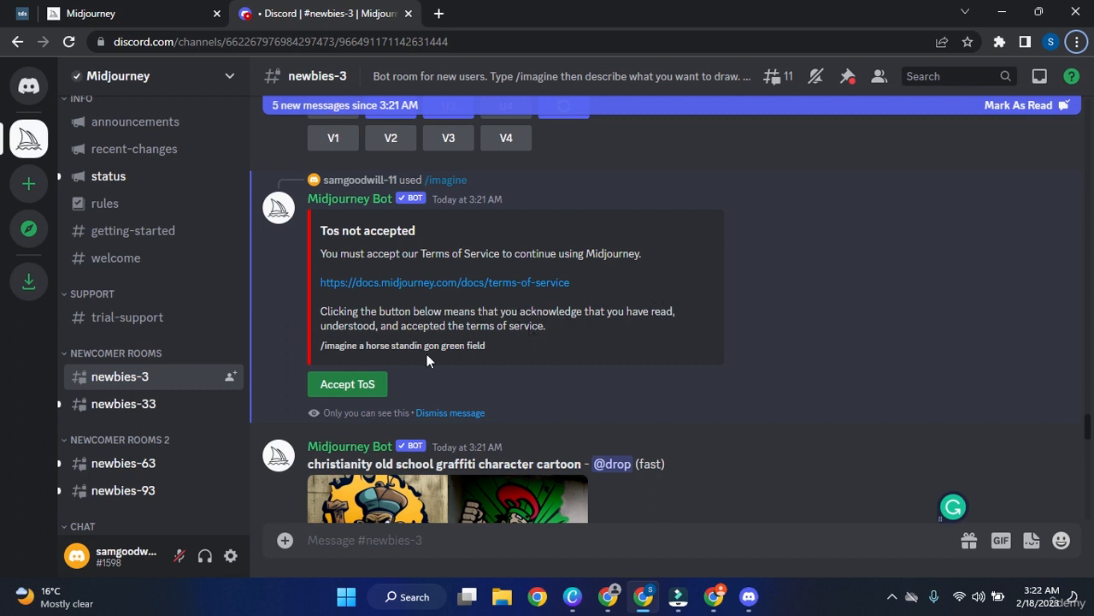
pyautogui.click(368, 384)
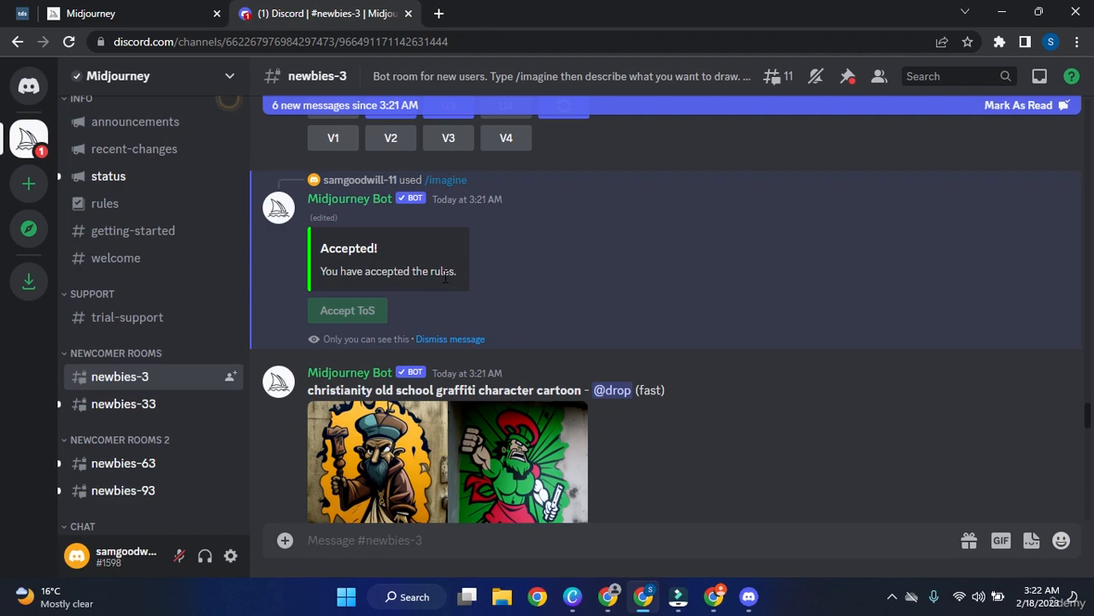
# Join the Midjourney server from the welcome invite card and begin another /imagine command.
pyautogui.scroll(-15, 444, 276)
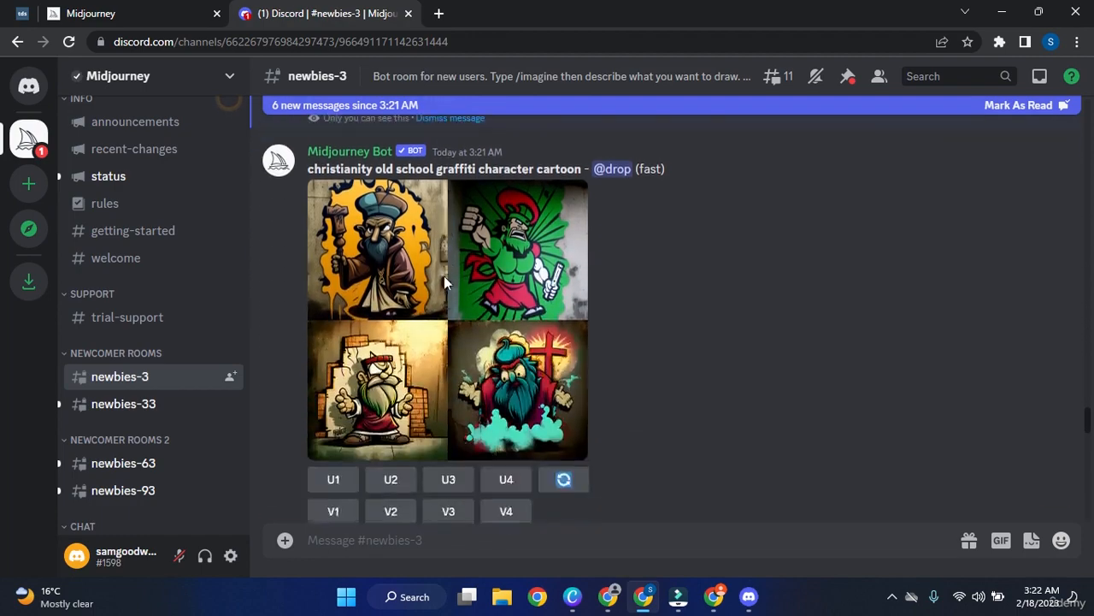
pyautogui.scroll(-10, 490, 359)
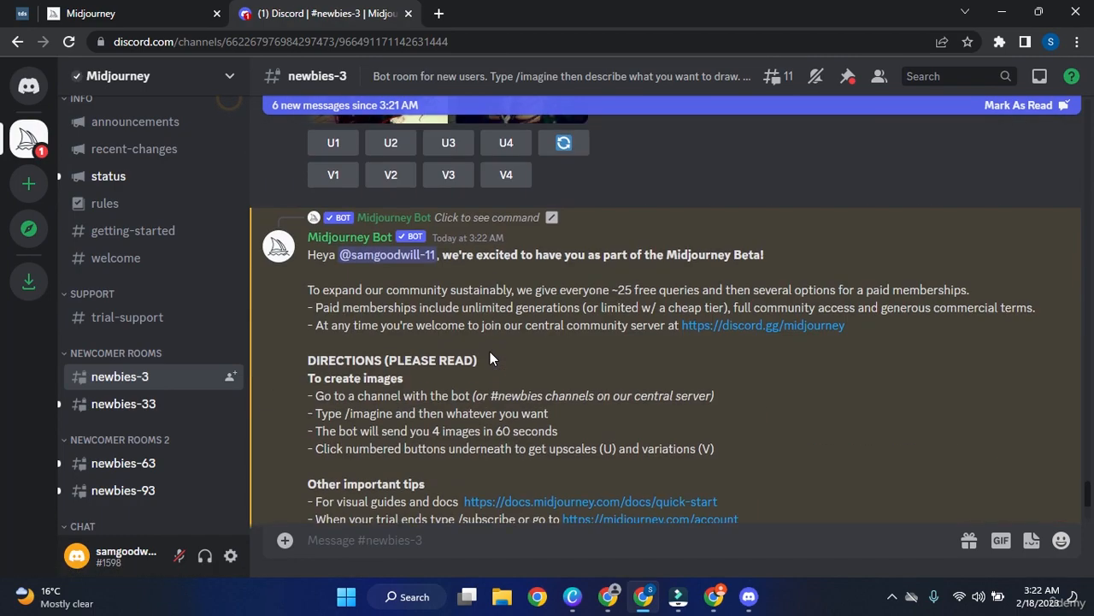
pyautogui.click(492, 448)
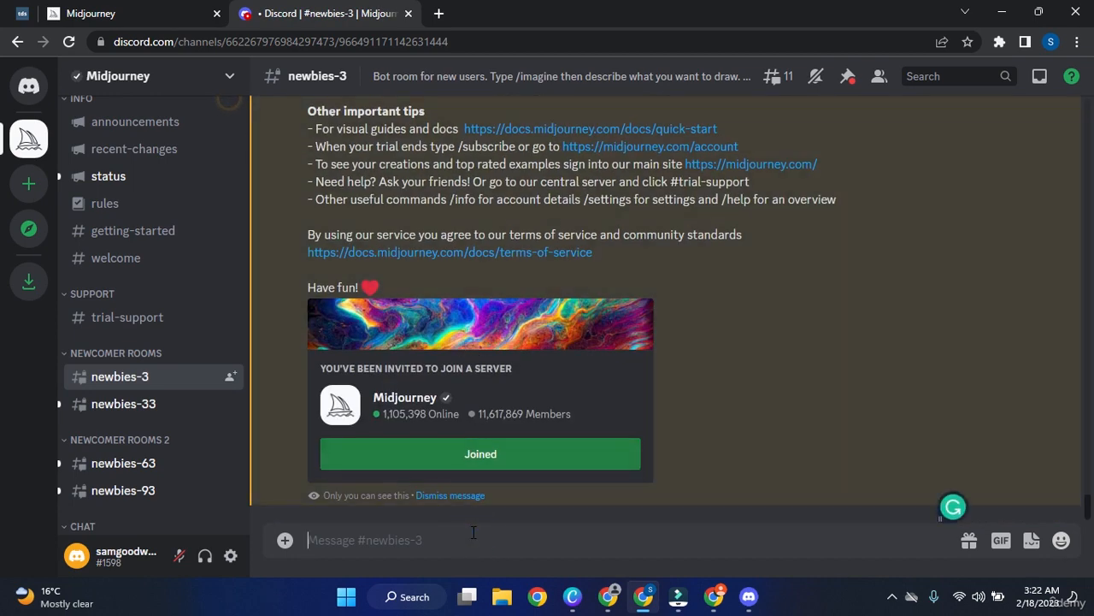
pyautogui.write('/ima')
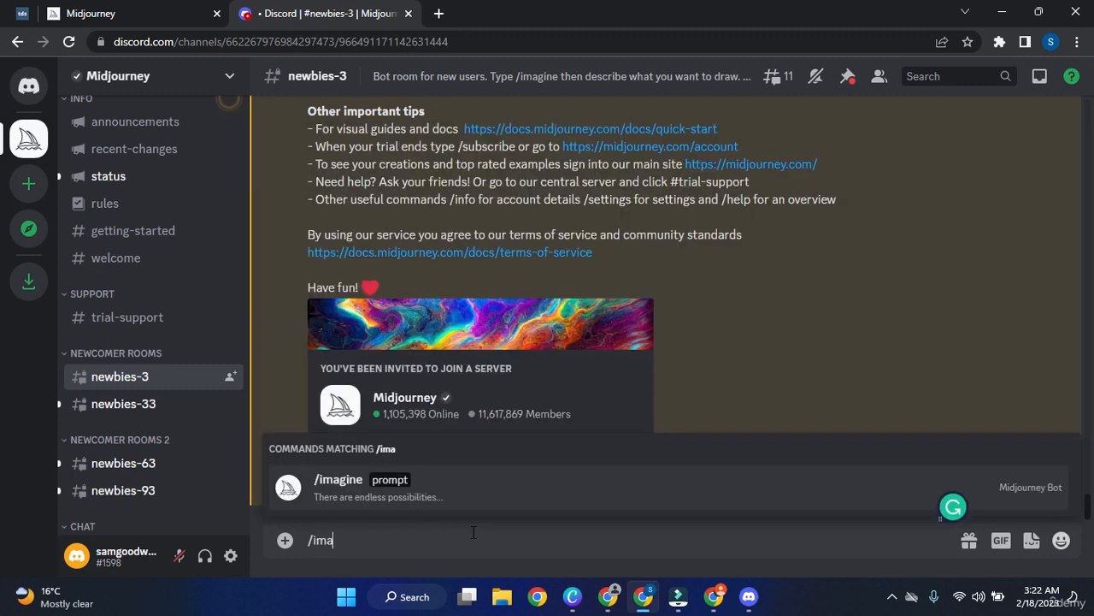
# Start an /imagine prompt 'a horse is sta' and trim it back to 'a horse'.
pyautogui.press('Tab')
pyautogui.write('a horse is sta')
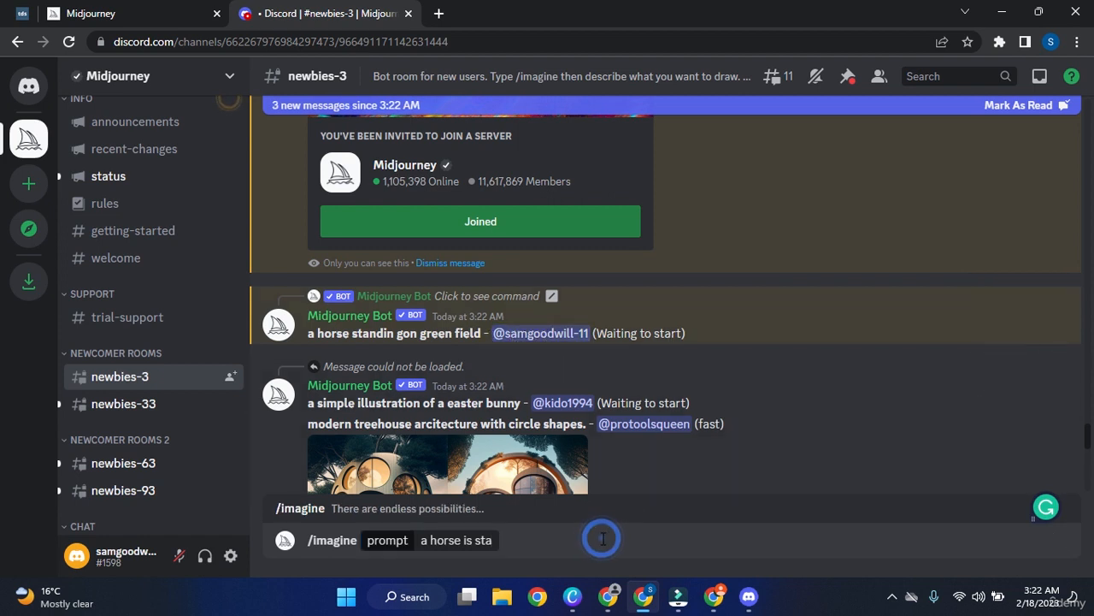
pyautogui.press('BackSpace')
pyautogui.press('BackSpace')
pyautogui.press('BackSpace')
pyautogui.press('BackSpace')
pyautogui.press('BackSpace')
pyautogui.press('BackSpace')
pyautogui.press('BackSpace')
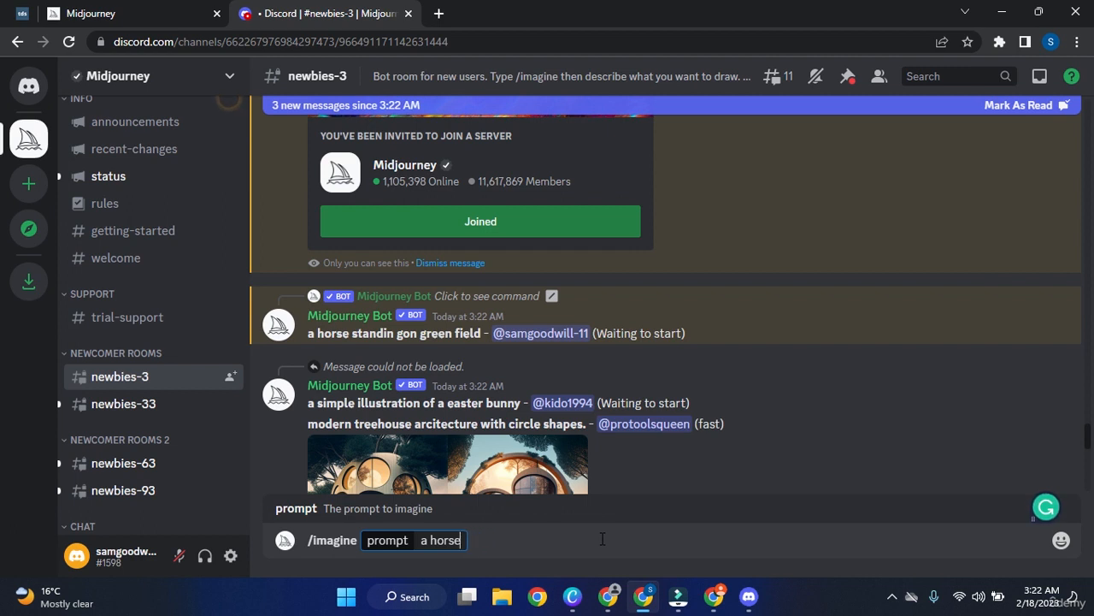
pyautogui.press('BackSpace')
pyautogui.press('BackSpace')
pyautogui.press('BackSpace')
pyautogui.press('BackSpace')
pyautogui.press('BackSpace')
pyautogui.press('BackSpace')
pyautogui.press('BackSpace')
pyautogui.press('BackSpace')
pyautogui.press('BackSpace')
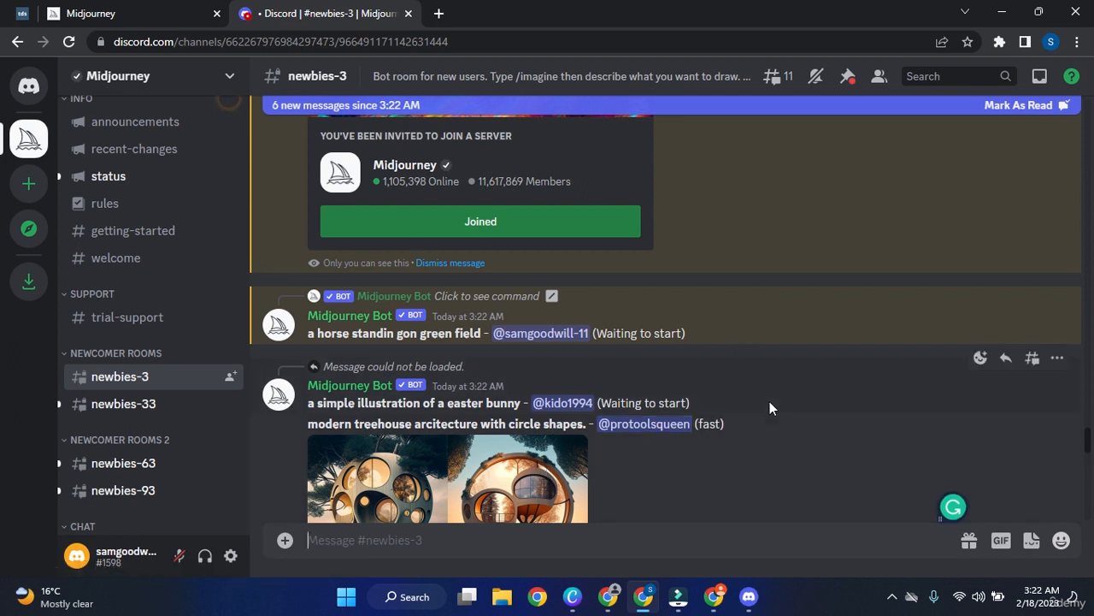
# Scroll the newbies-3 chat to bring the four-horse green-field grid back into view.
pyautogui.scroll(-12, 653, 377)
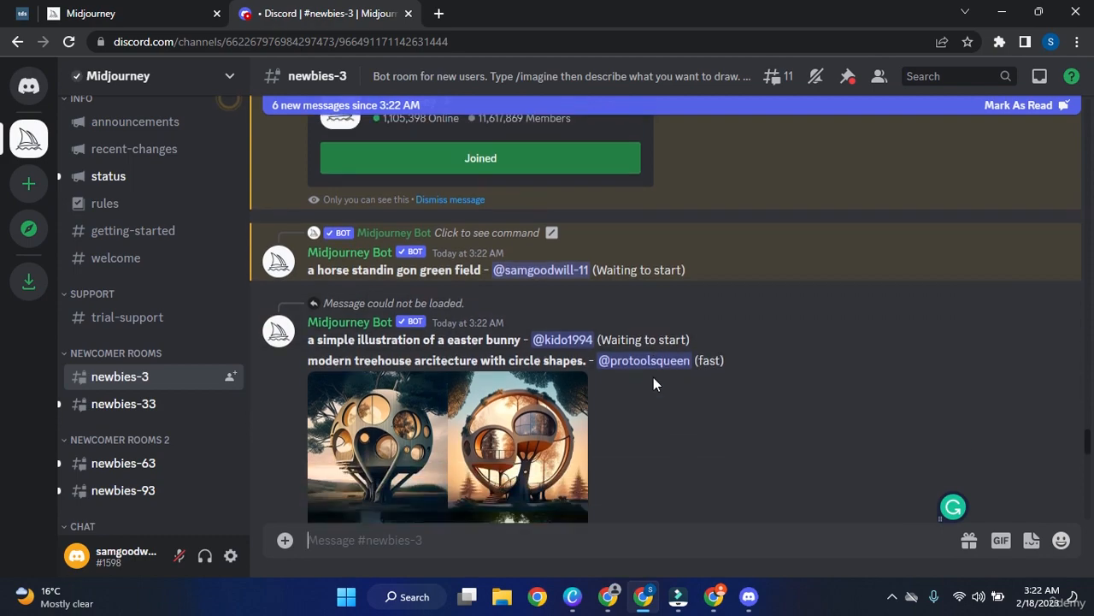
pyautogui.scroll(-8, 654, 374)
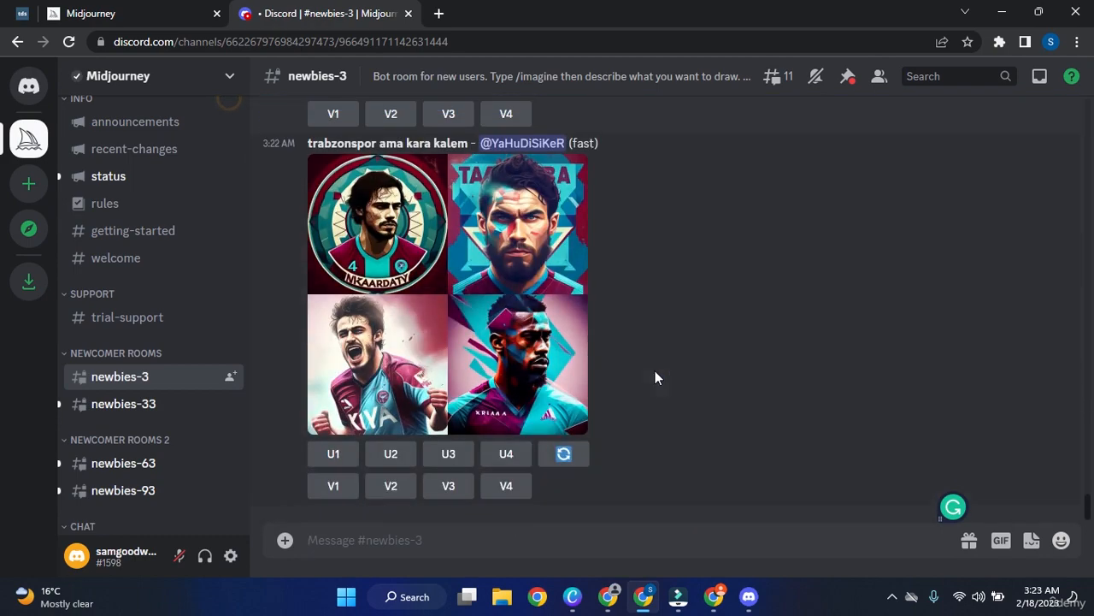
pyautogui.scroll(4, 731, 363)
pyautogui.scroll(6, 720, 362)
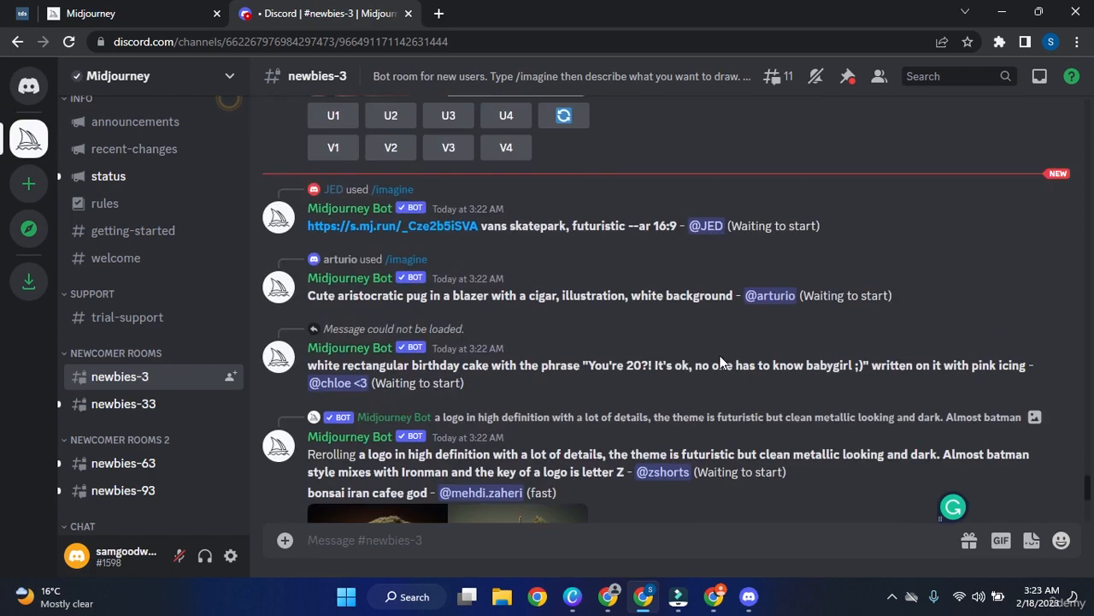
pyautogui.scroll(12, 720, 363)
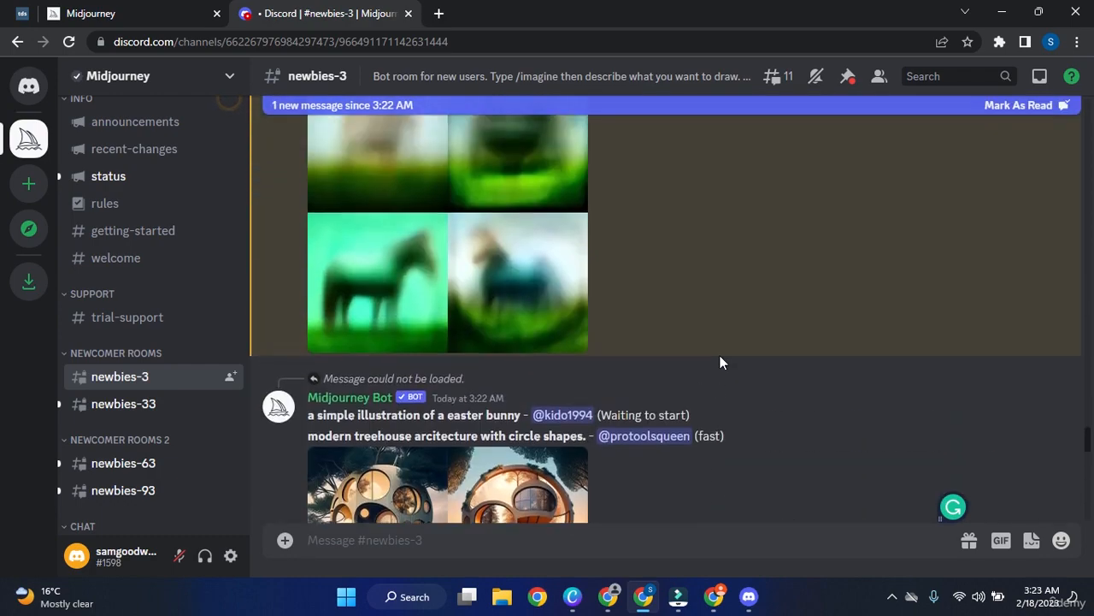
pyautogui.scroll(3, 720, 362)
pyautogui.scroll(-2, 645, 365)
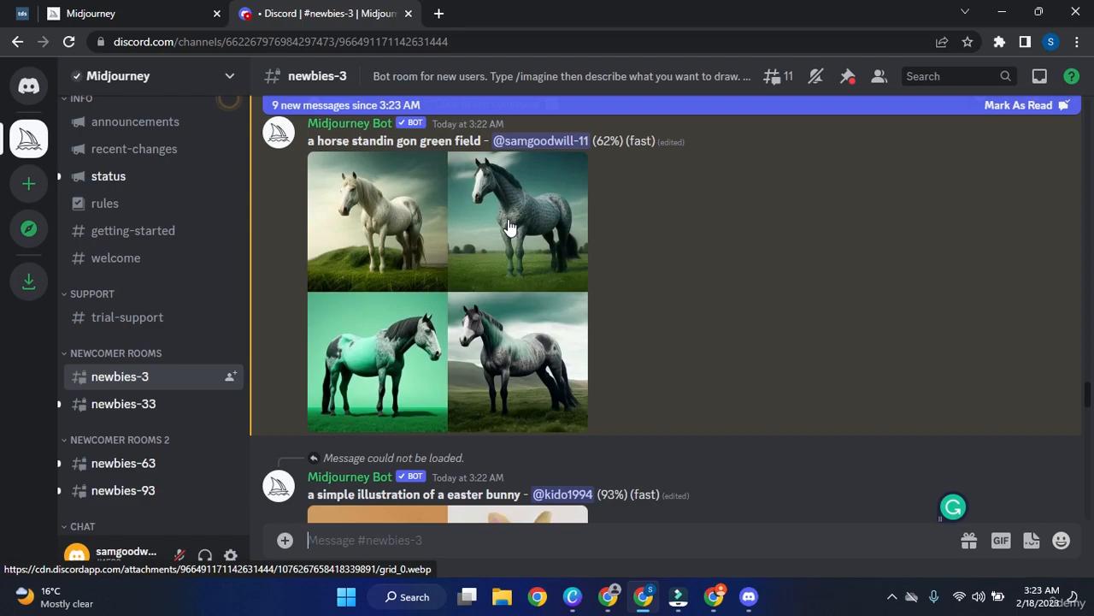
# Find the horse post and open its four-horse green-field grid as an enlarged preview.
pyautogui.scroll(-15, 508, 226)
pyautogui.scroll(-15, 545, 241)
pyautogui.scroll(-10, 549, 235)
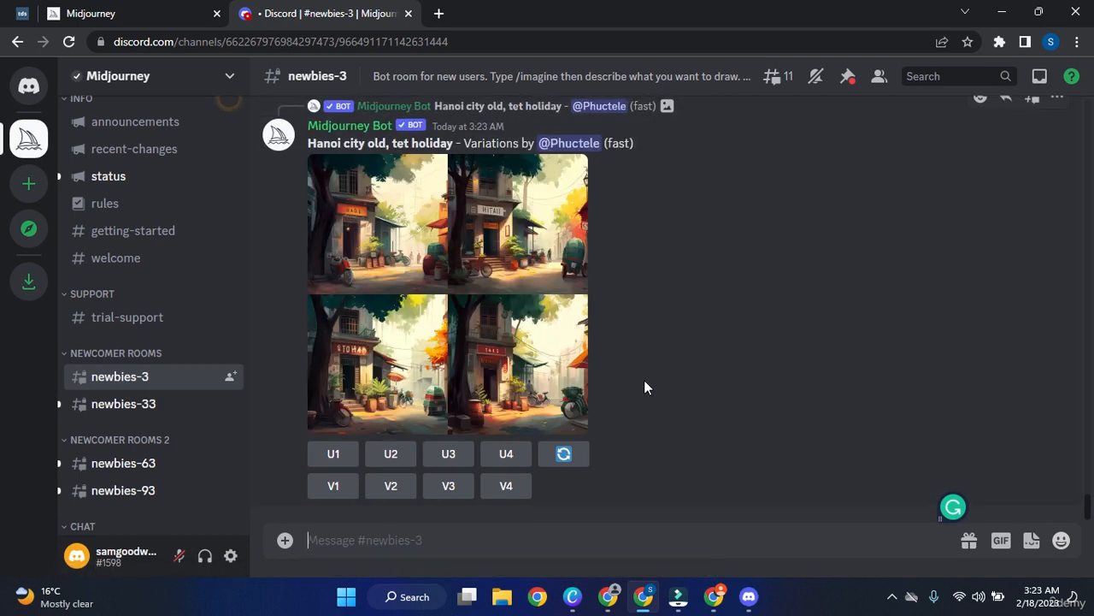
pyautogui.scroll(10, 645, 369)
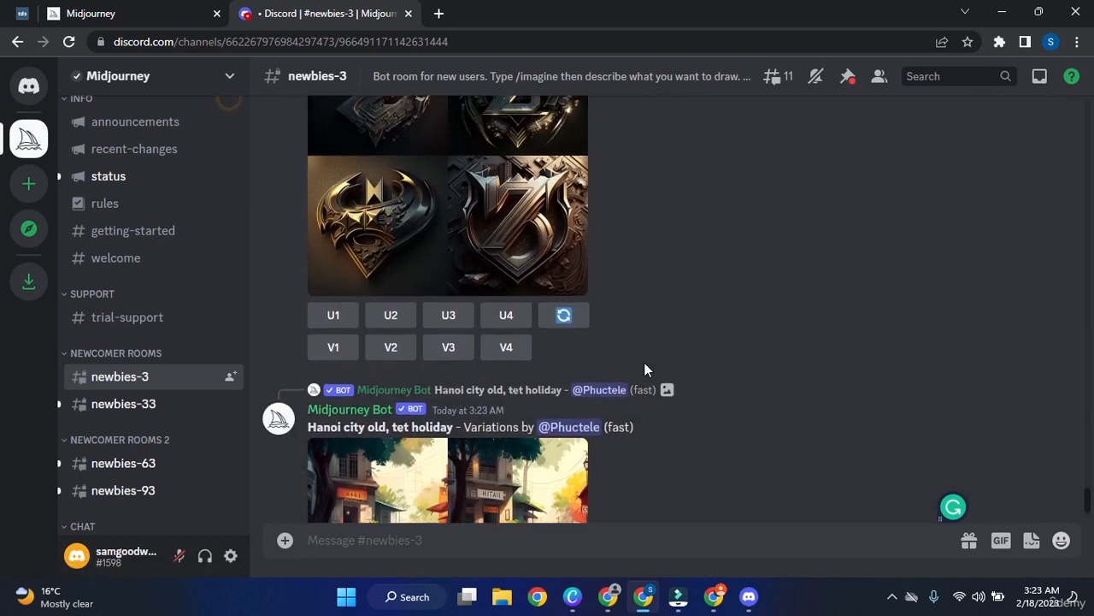
pyautogui.scroll(15, 645, 369)
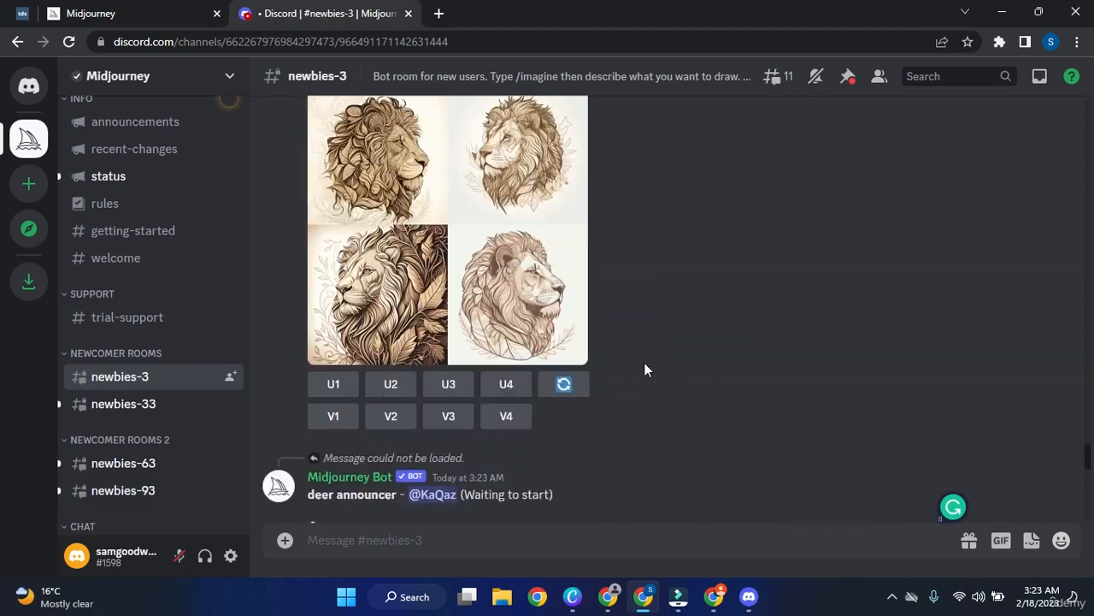
pyautogui.scroll(20, 646, 369)
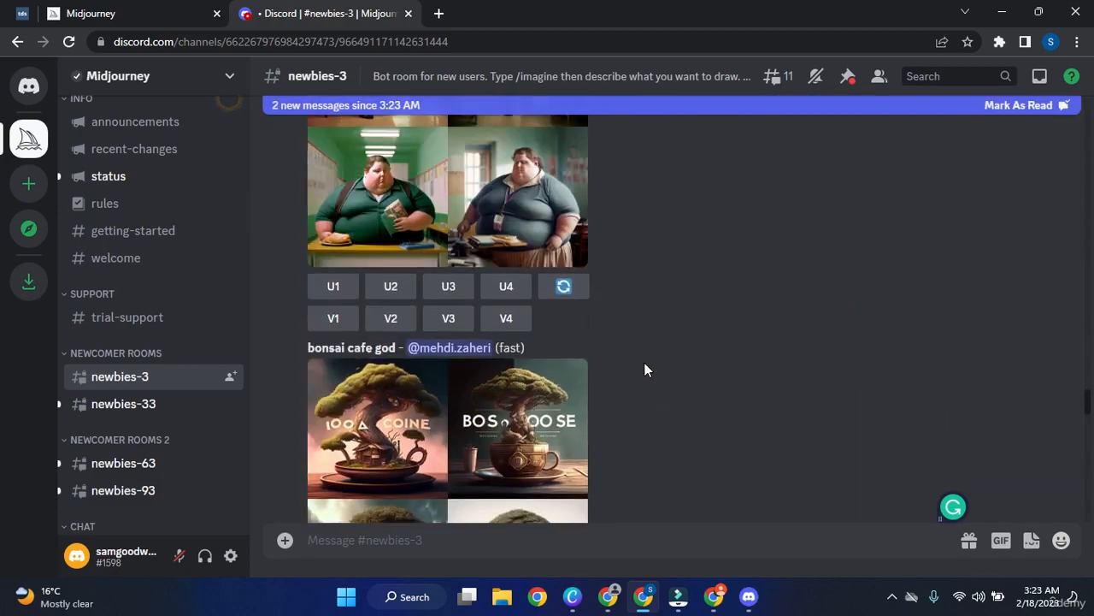
pyautogui.scroll(5, 645, 370)
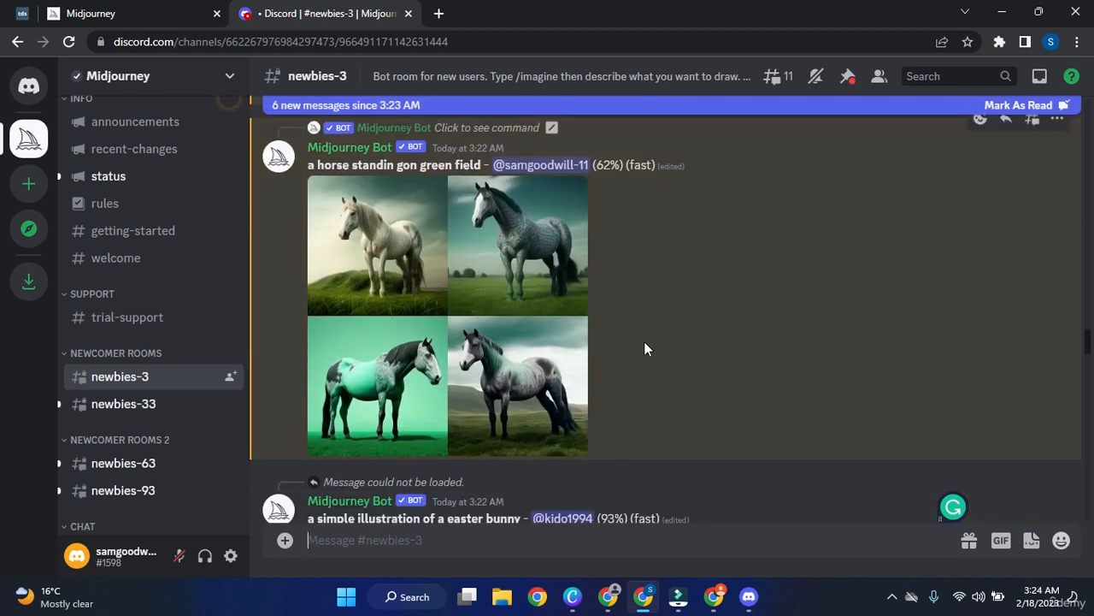
pyautogui.scroll(1, 646, 343)
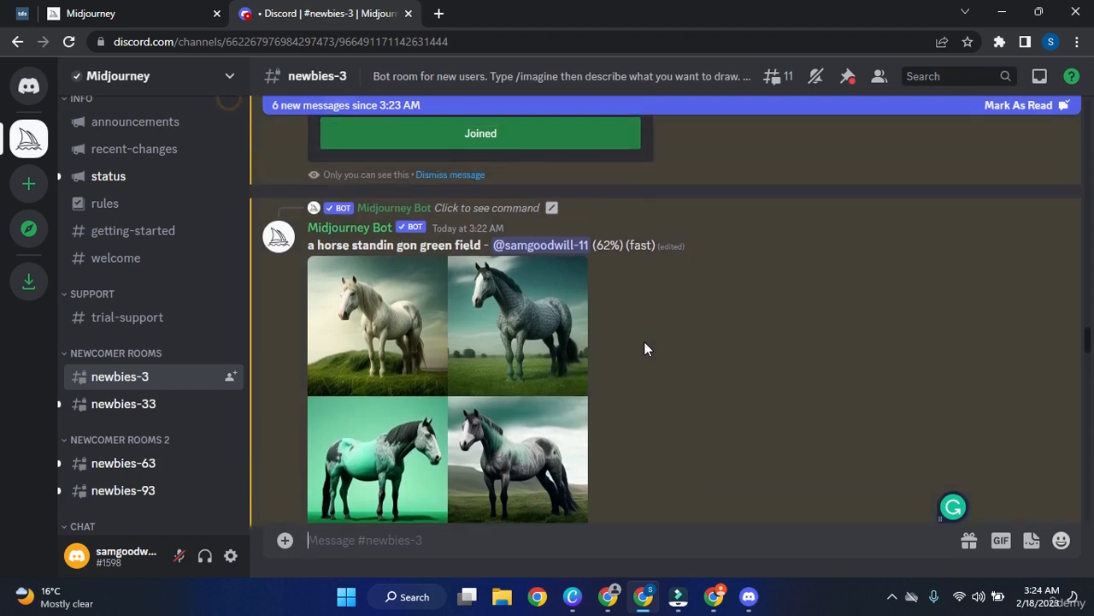
pyautogui.scroll(-1, 645, 343)
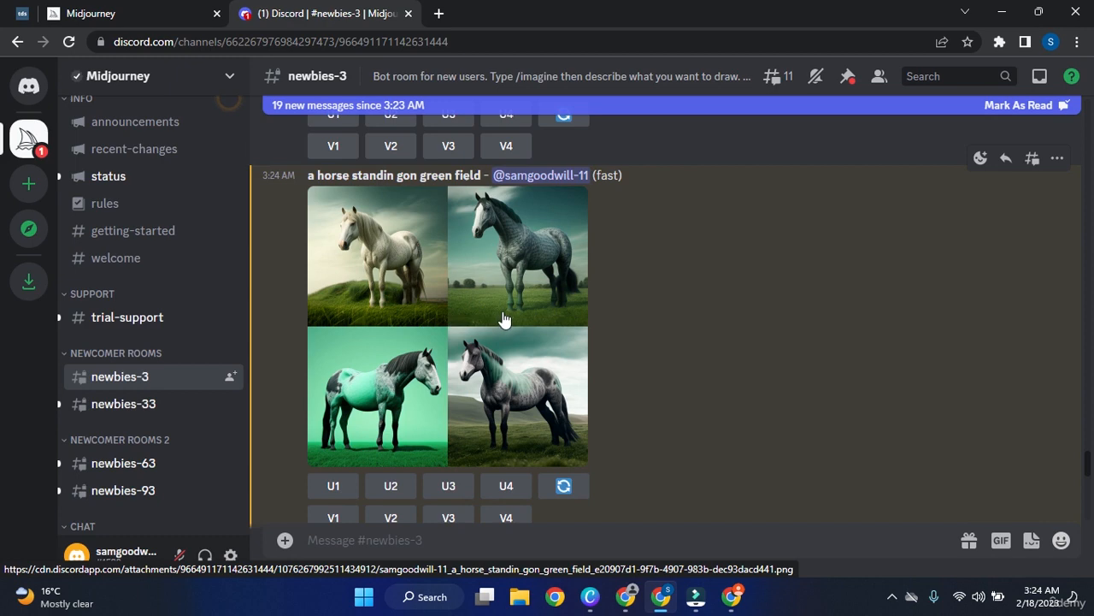
pyautogui.scroll(2, 505, 312)
pyautogui.scroll(-2, 504, 317)
pyautogui.click(439, 332)
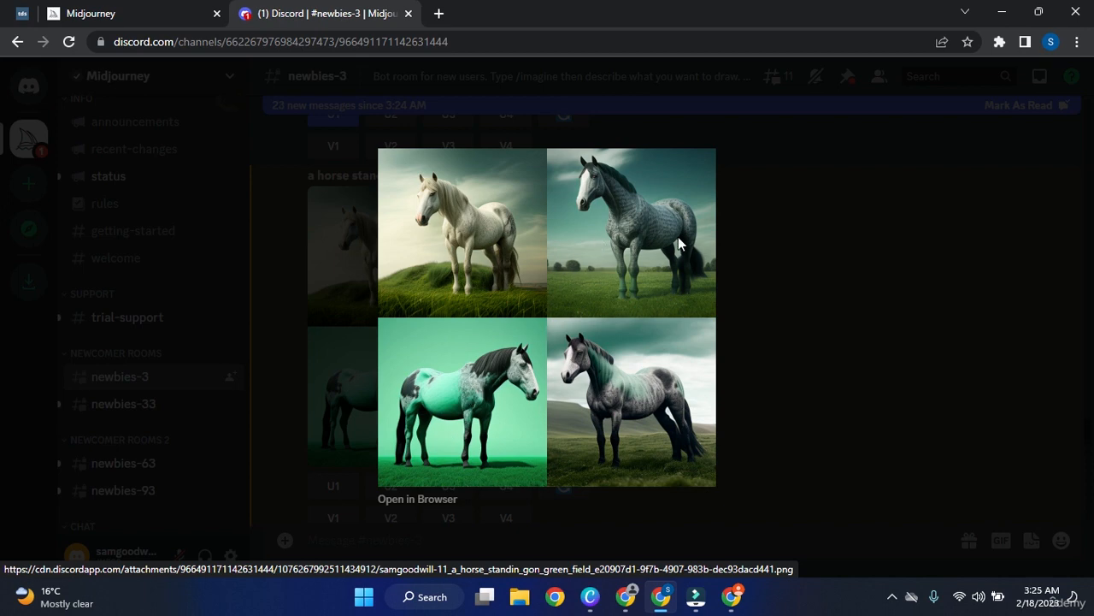
# Close the enlarged preview and bring the horse post with its U/V buttons into view.
pyautogui.click(955, 321)
pyautogui.scroll(-1, 598, 359)
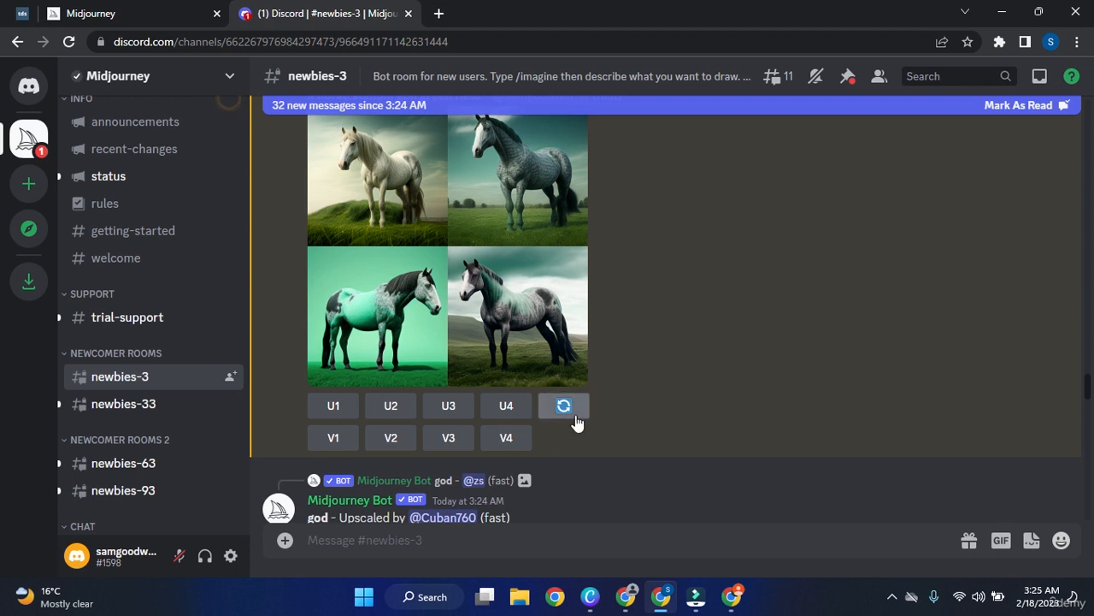
pyautogui.scroll(1, 598, 400)
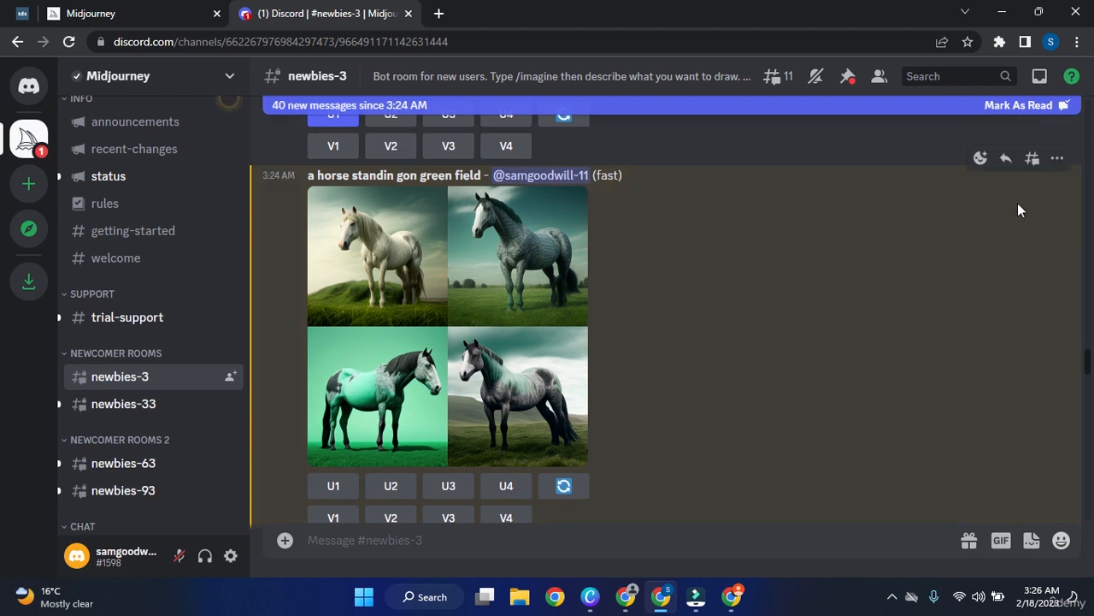
# Open and close the horse message's More menu, then switch to the Canva presentation.
pyautogui.click(1067, 170)
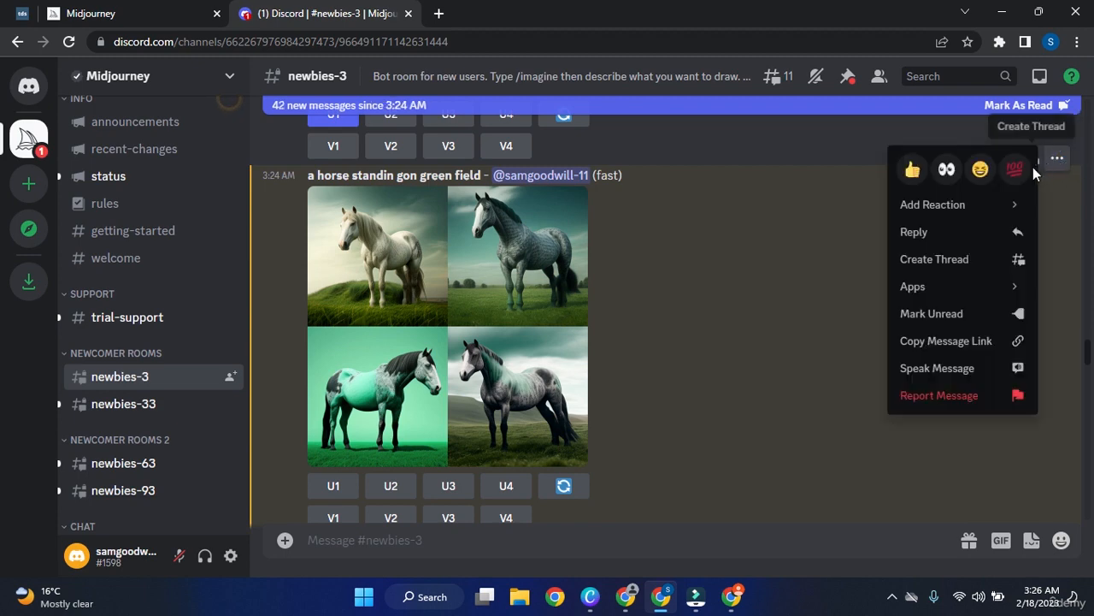
pyautogui.moveTo(994, 217)
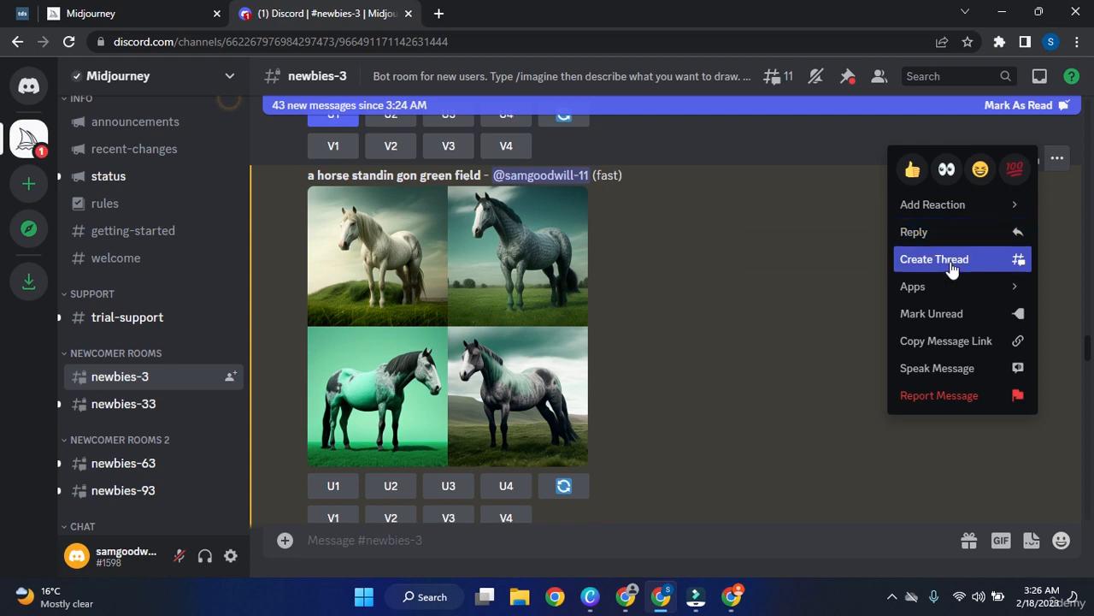
pyautogui.moveTo(953, 287)
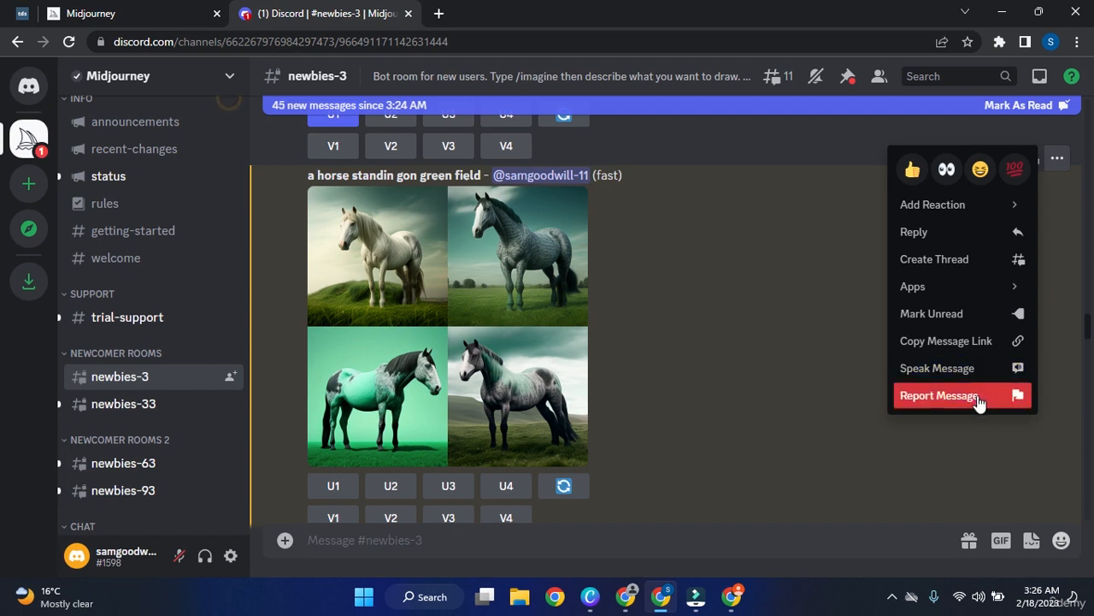
pyautogui.click(701, 378)
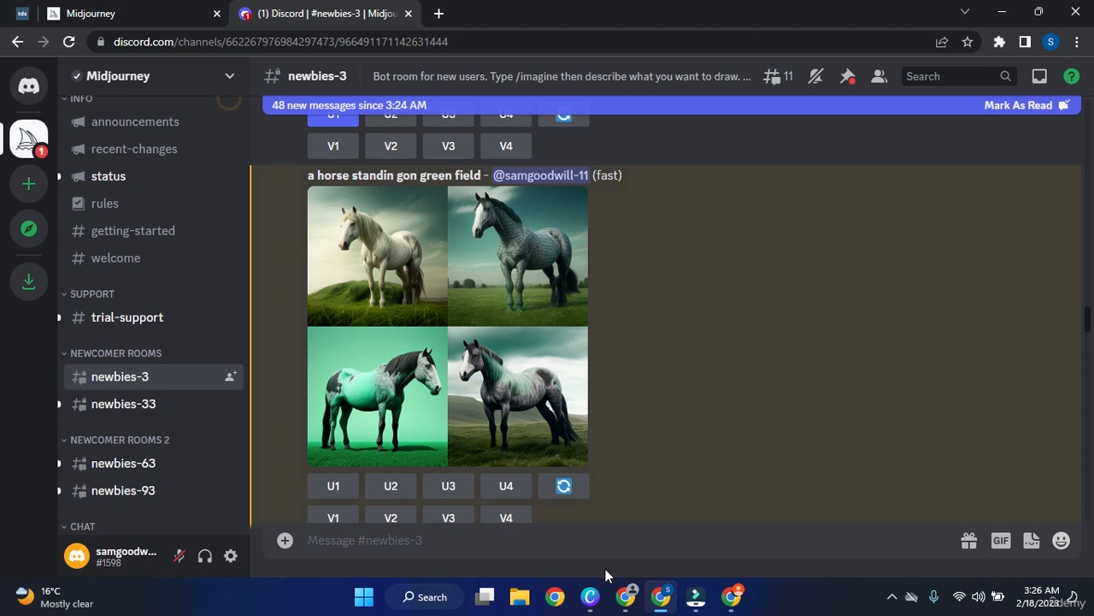
pyautogui.click(590, 596)
# Present the 'Tips for Crafting Prompts' slide full screen, exit, and return to Discord.
pyautogui.click(1040, 564)
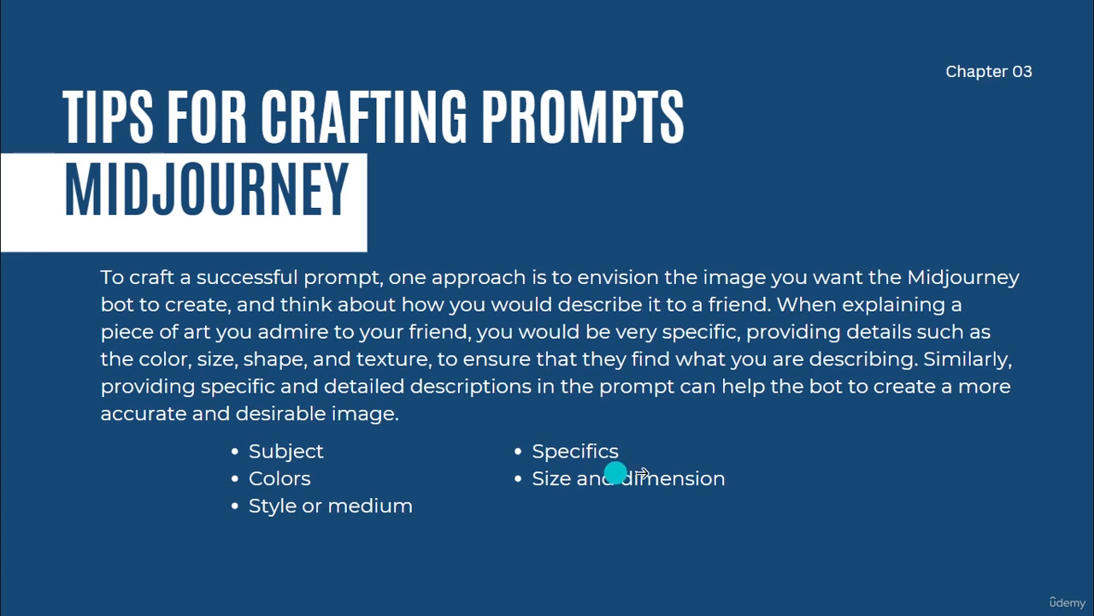
pyautogui.moveTo(1036, 579)
pyautogui.click(1060, 605)
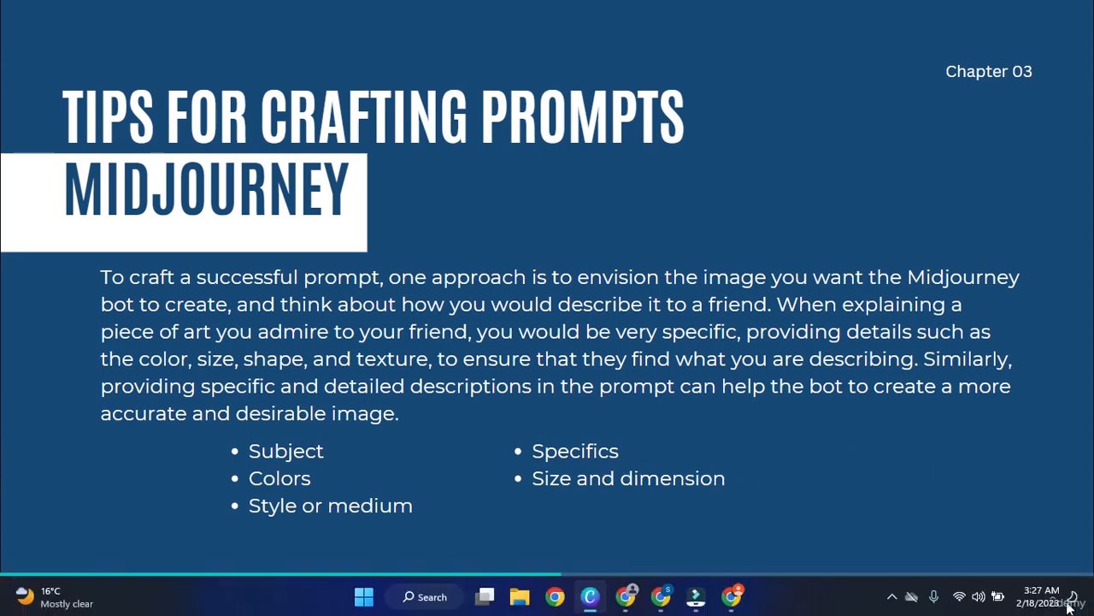
pyautogui.click(662, 596)
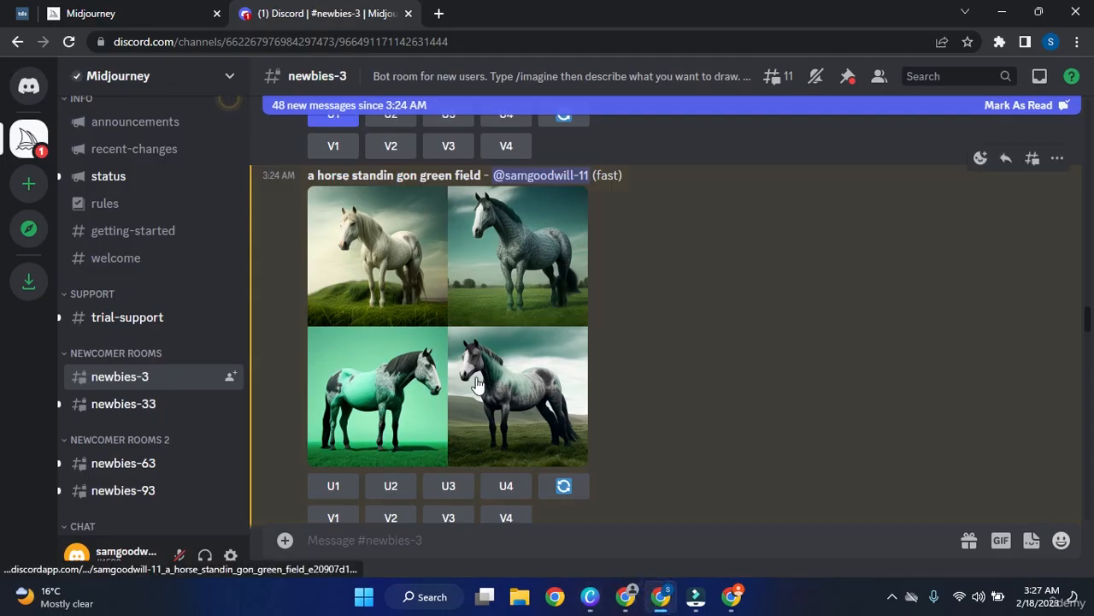
pyautogui.scroll(-4, 547, 375)
# Enlarge and close another user's upscaled volcano island image, then focus the message box.
pyautogui.scroll(-15, 551, 381)
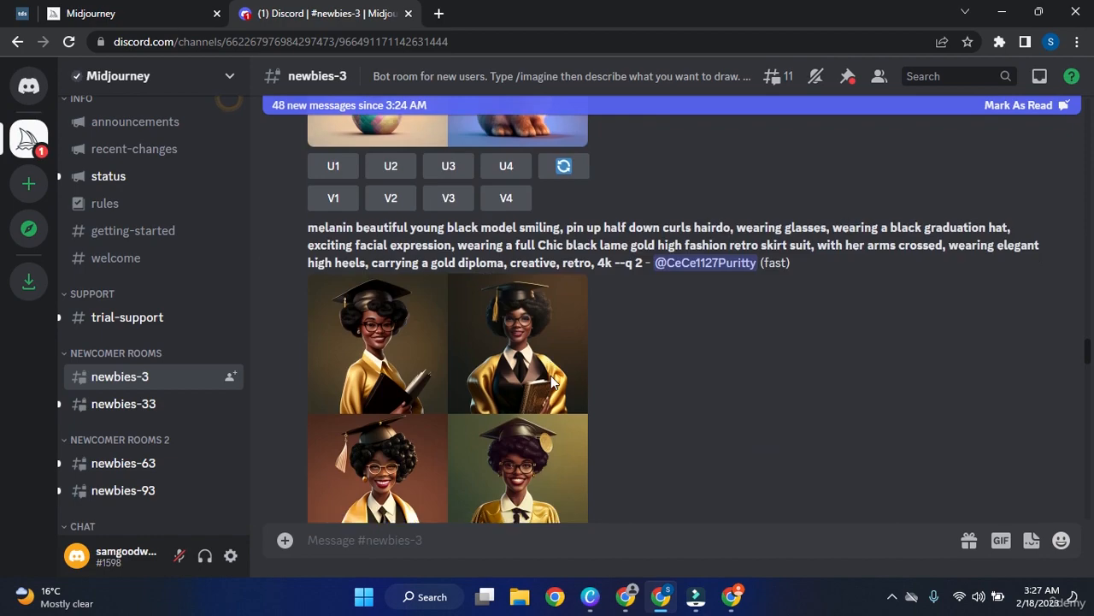
pyautogui.scroll(-10, 552, 376)
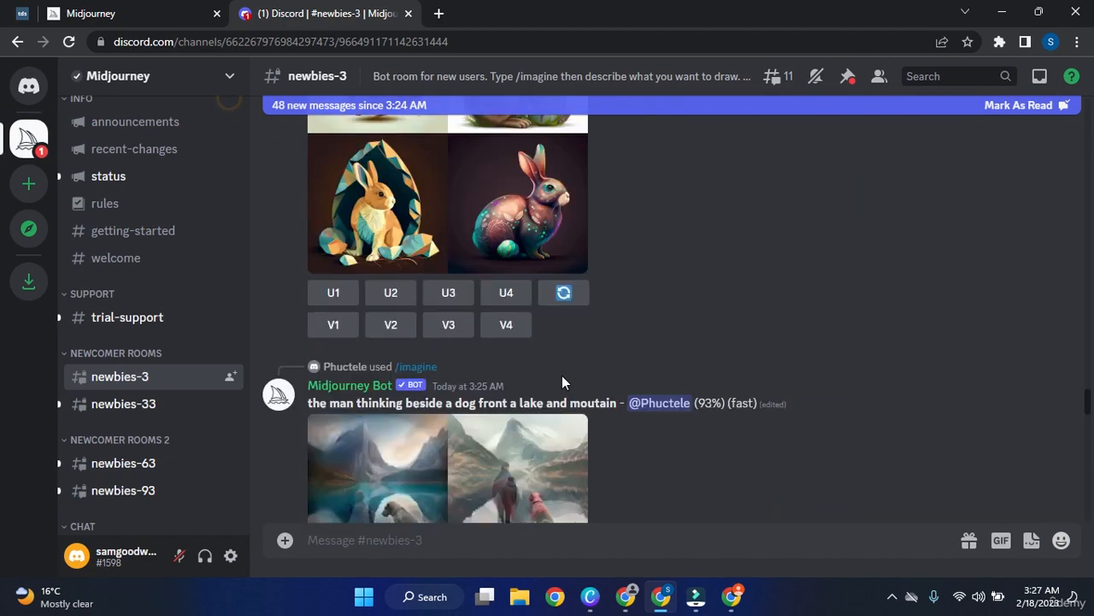
pyautogui.moveTo(1090, 409); pyautogui.dragTo(1090, 515)
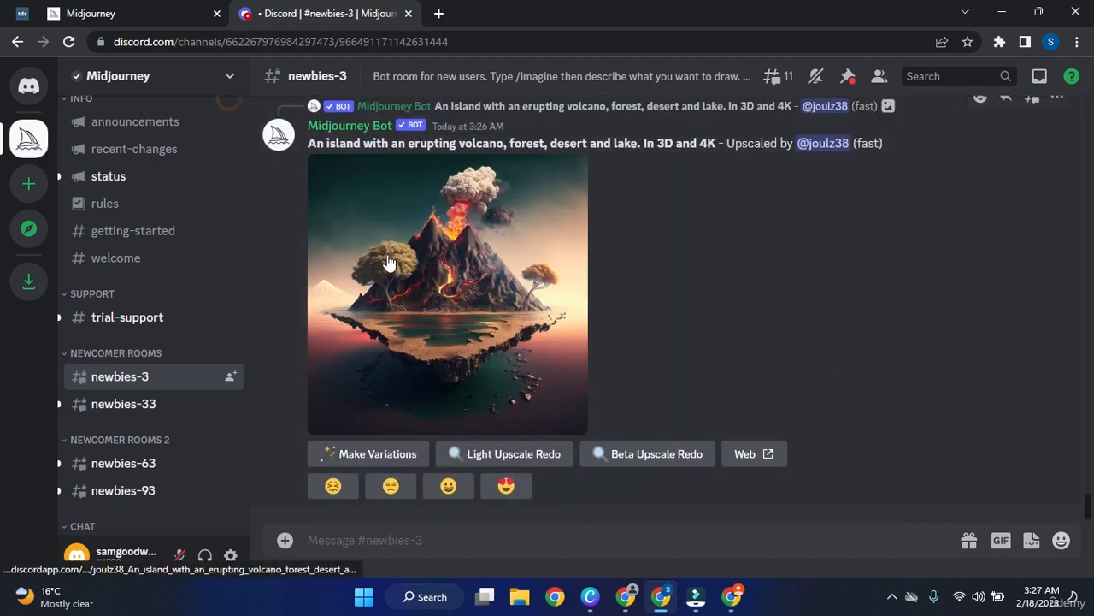
pyautogui.click(423, 280)
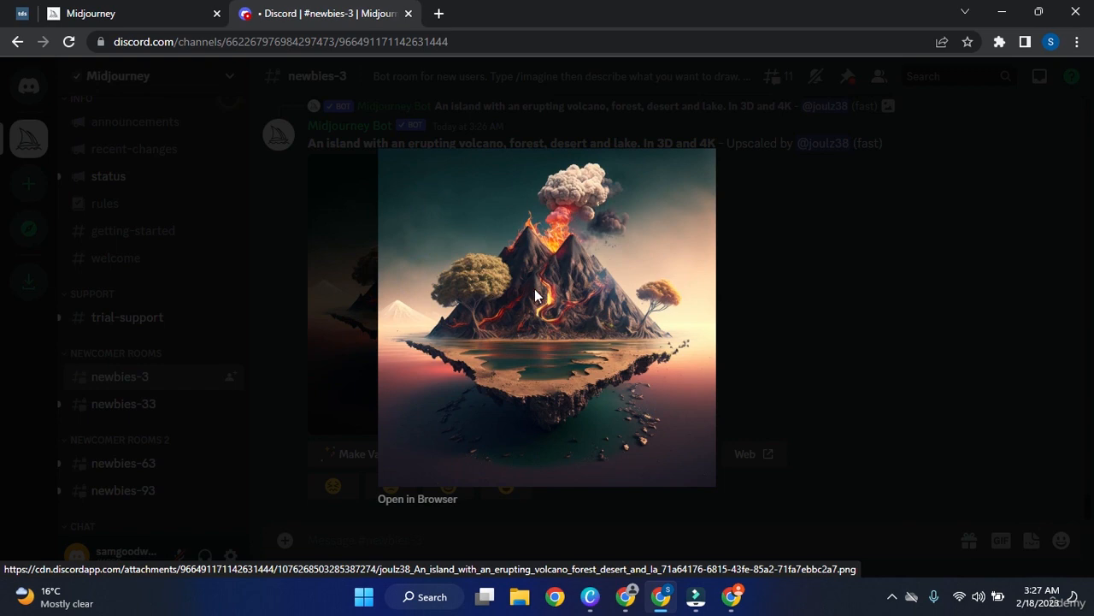
pyautogui.click(902, 293)
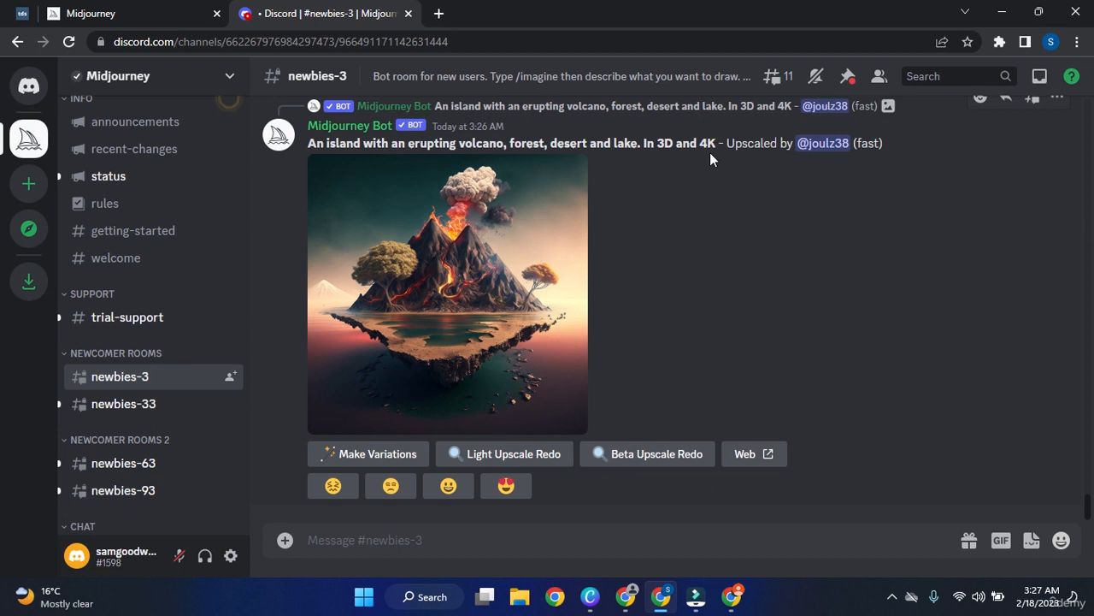
pyautogui.click(619, 533)
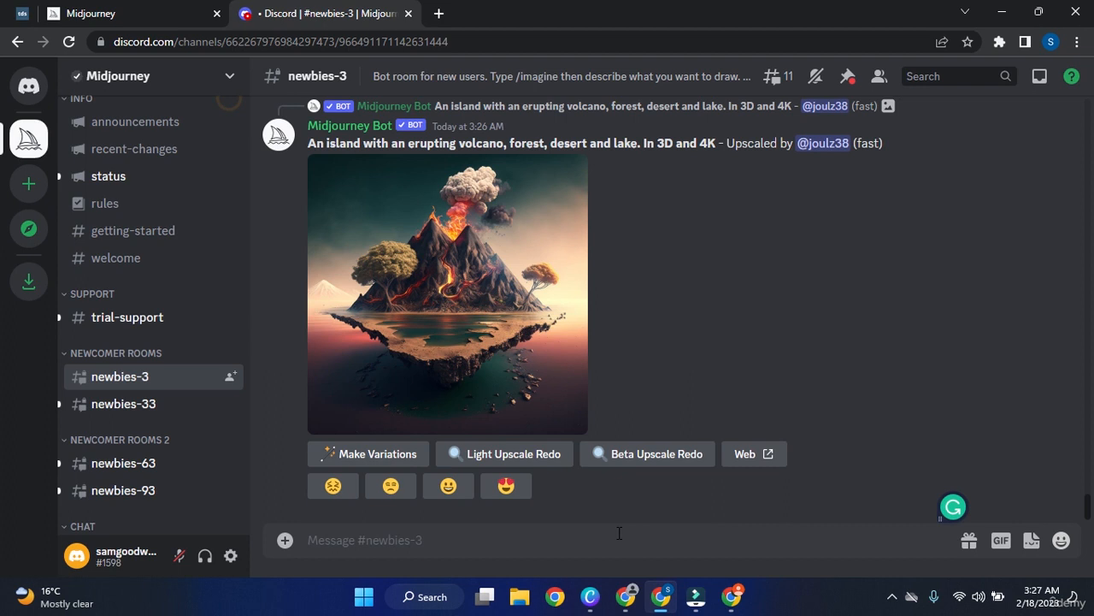
pyautogui.click(619, 535)
# Enter the /imagine prompt 'a black horse running on mountains'.
pyautogui.write('/imag')
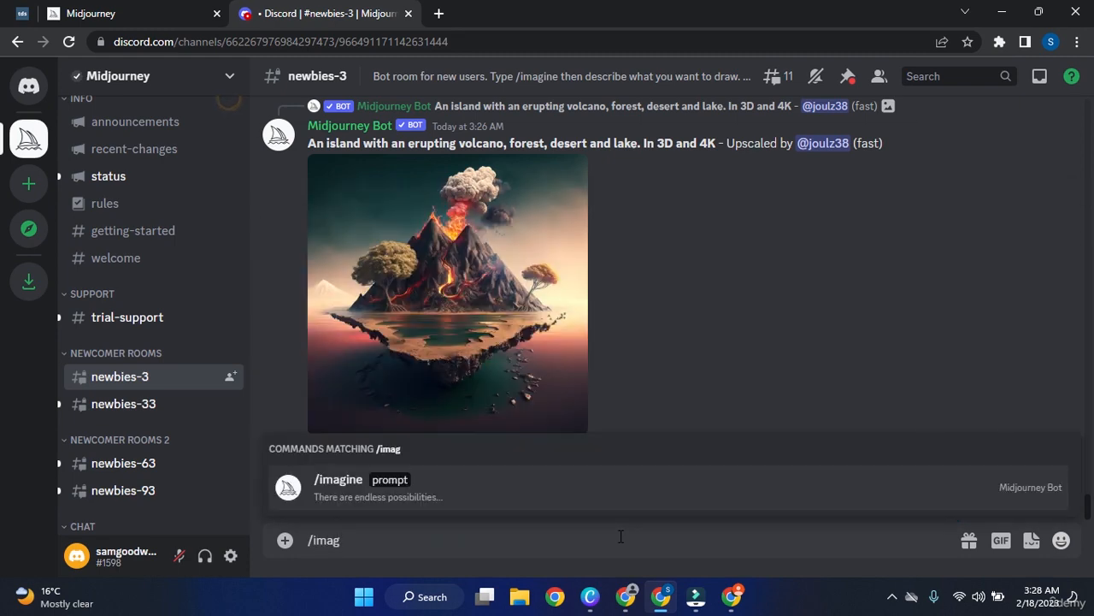
pyautogui.press('Tab')
pyautogui.write('a b')
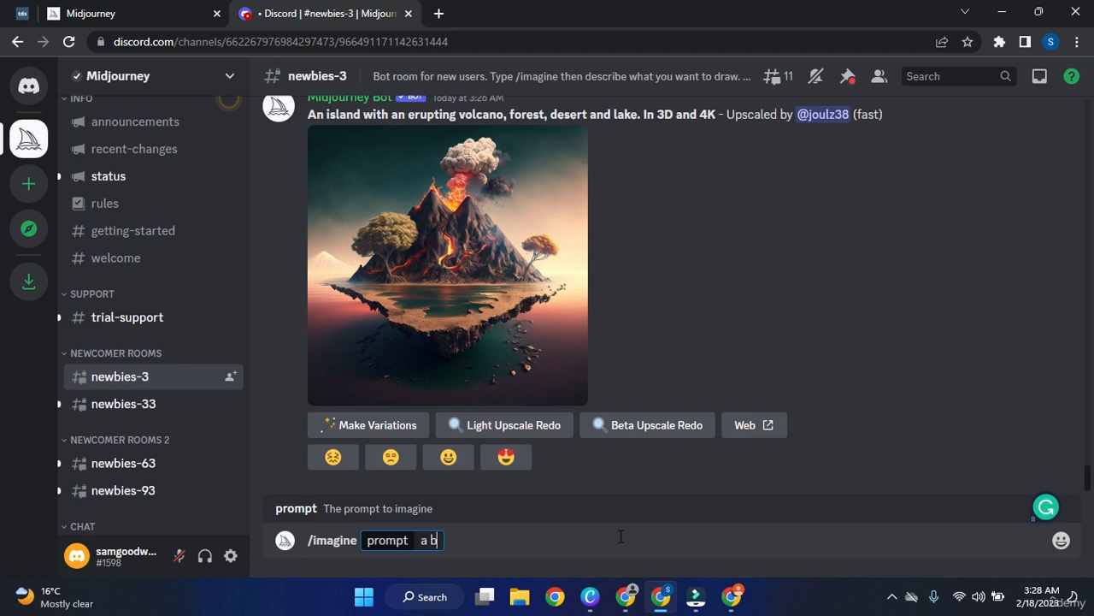
pyautogui.write('lack ho')
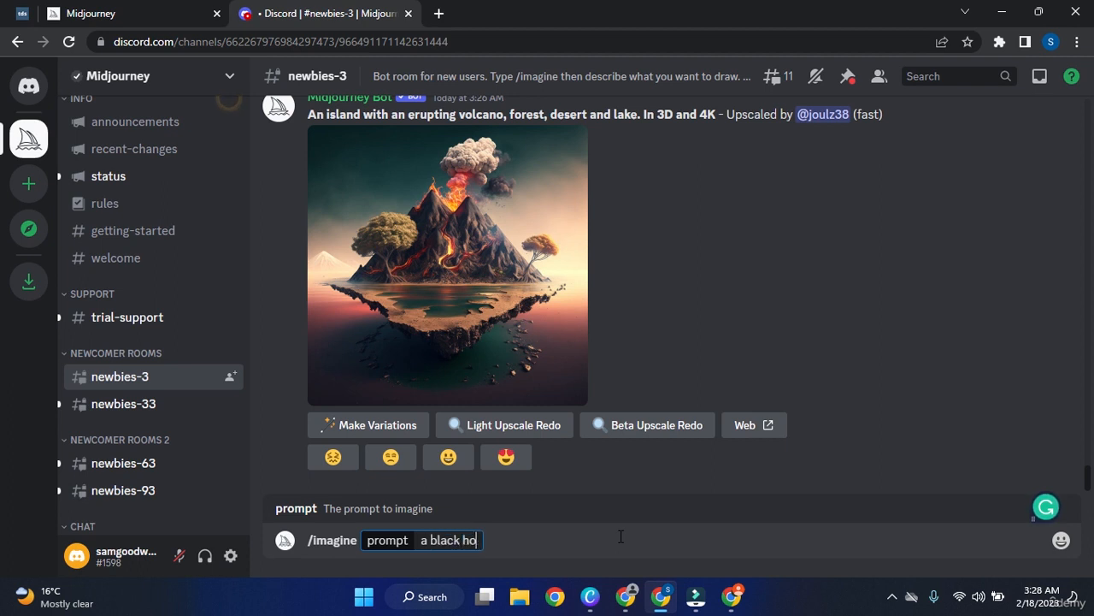
pyautogui.write('rse running t')
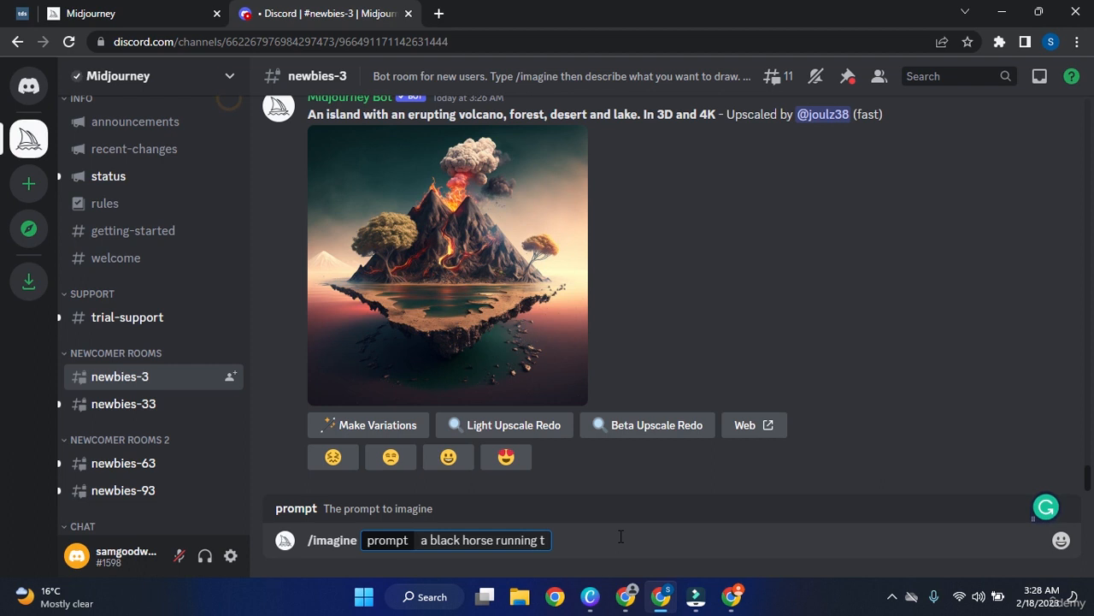
pyautogui.press('BackSpace')
pyautogui.write('on mountains')
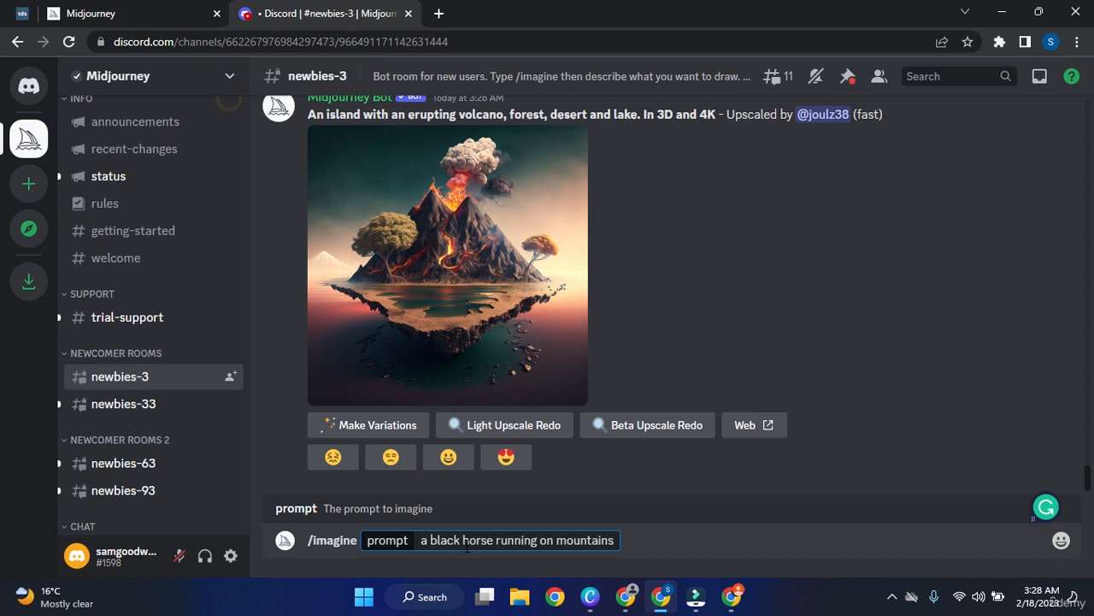
# Highlight the key words horse, mountains, running and black, then submit the prompt.
pyautogui.moveTo(461, 541); pyautogui.dragTo(486, 540)
pyautogui.moveTo(556, 540); pyautogui.dragTo(612, 540)
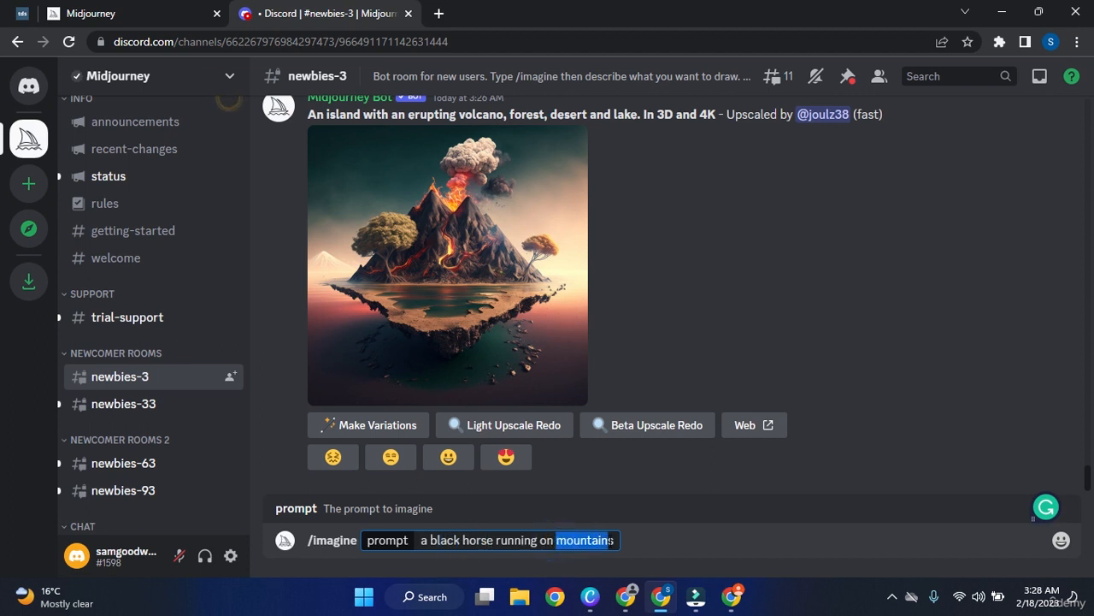
pyautogui.moveTo(496, 540); pyautogui.dragTo(539, 541)
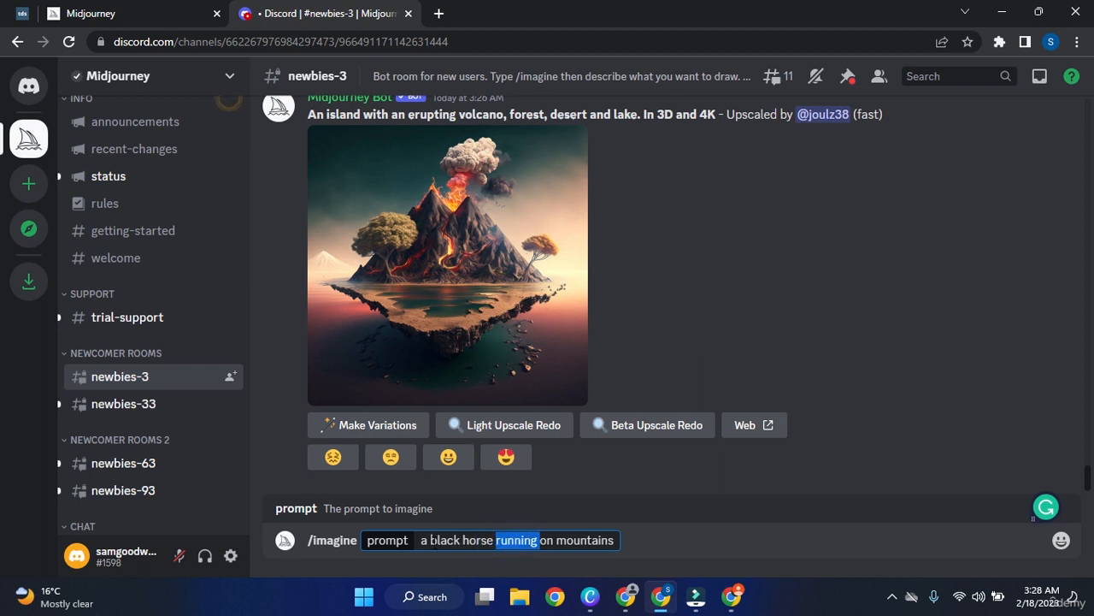
pyautogui.moveTo(430, 539); pyautogui.dragTo(461, 540)
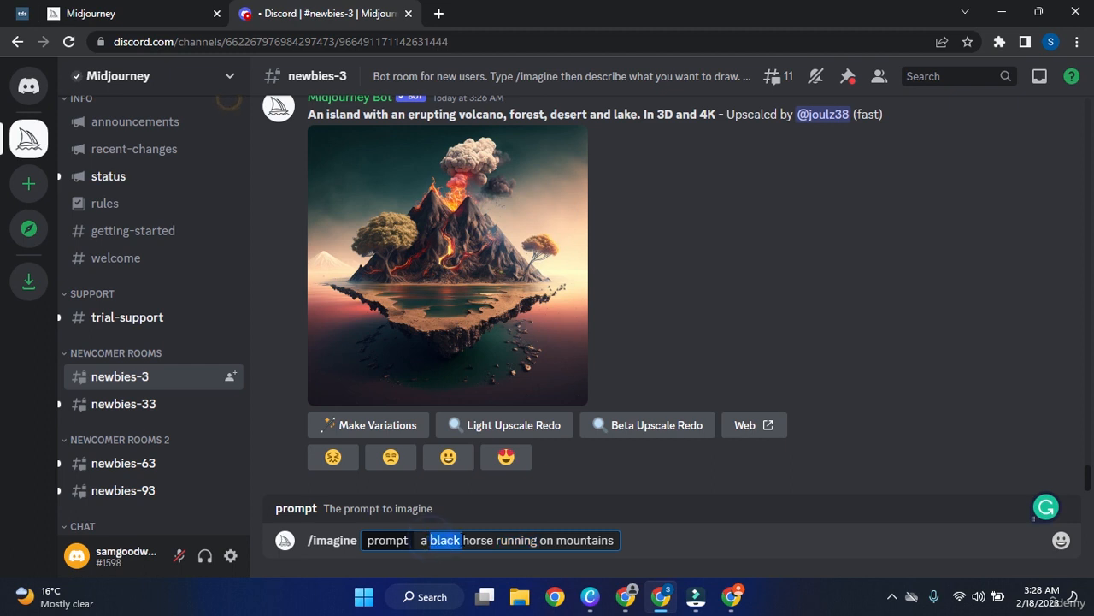
pyautogui.click(614, 540)
pyautogui.press('Return')
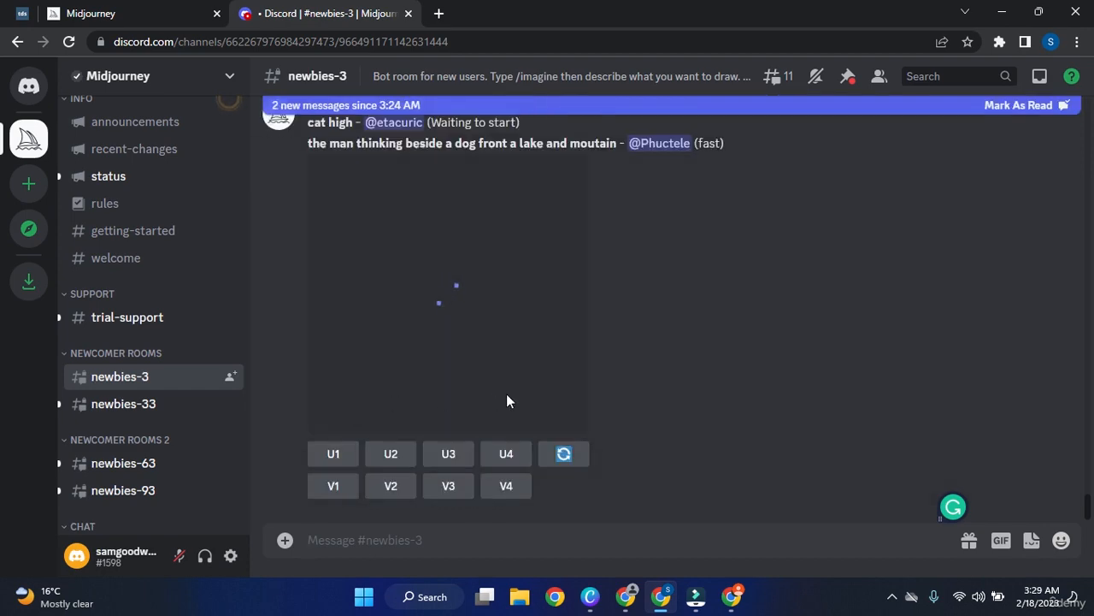
# View the bot's four-image grid of black horses enlarged, then close the viewer.
pyautogui.scroll(4, 542, 394)
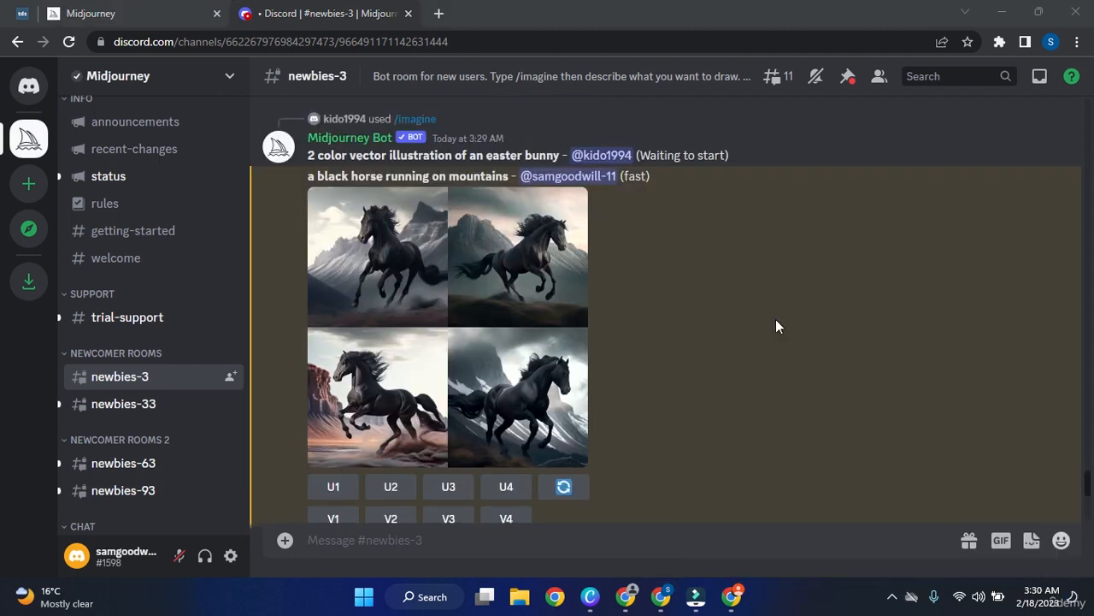
pyautogui.click(506, 293)
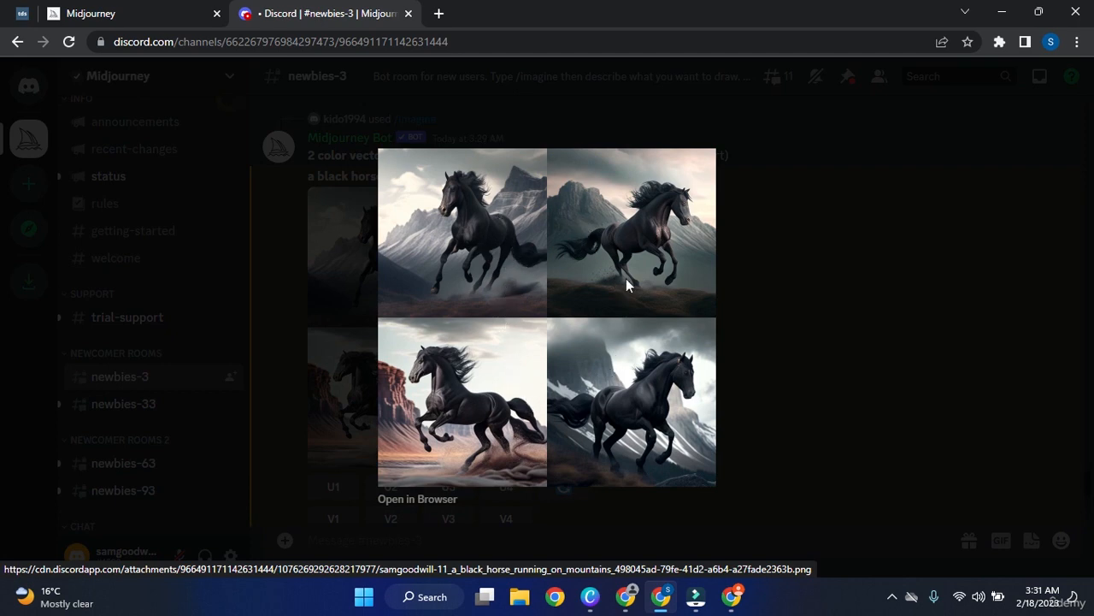
pyautogui.click(458, 254)
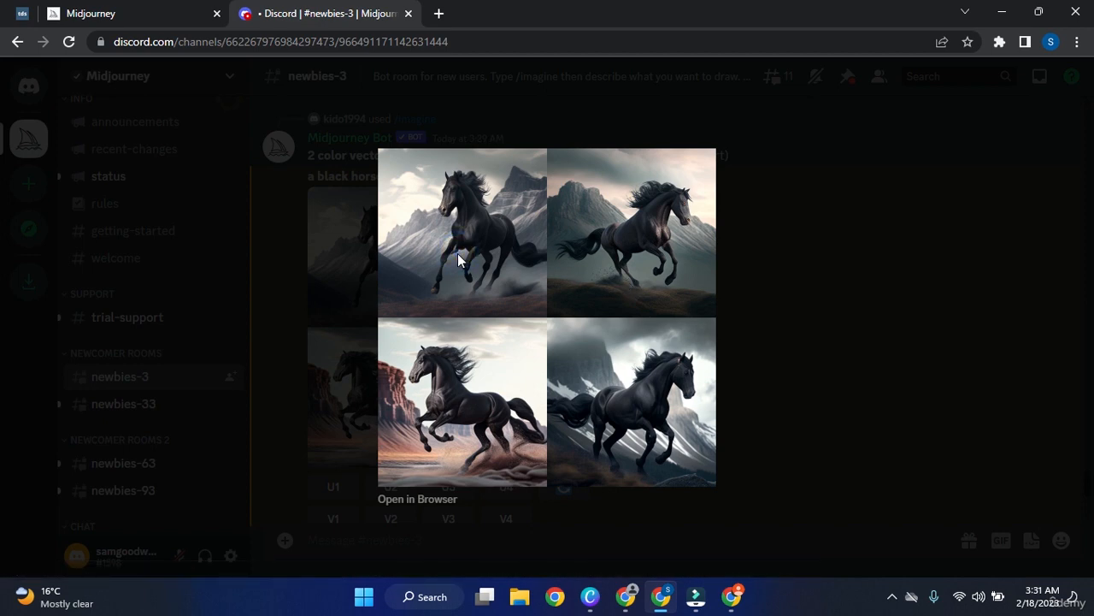
pyautogui.click(828, 343)
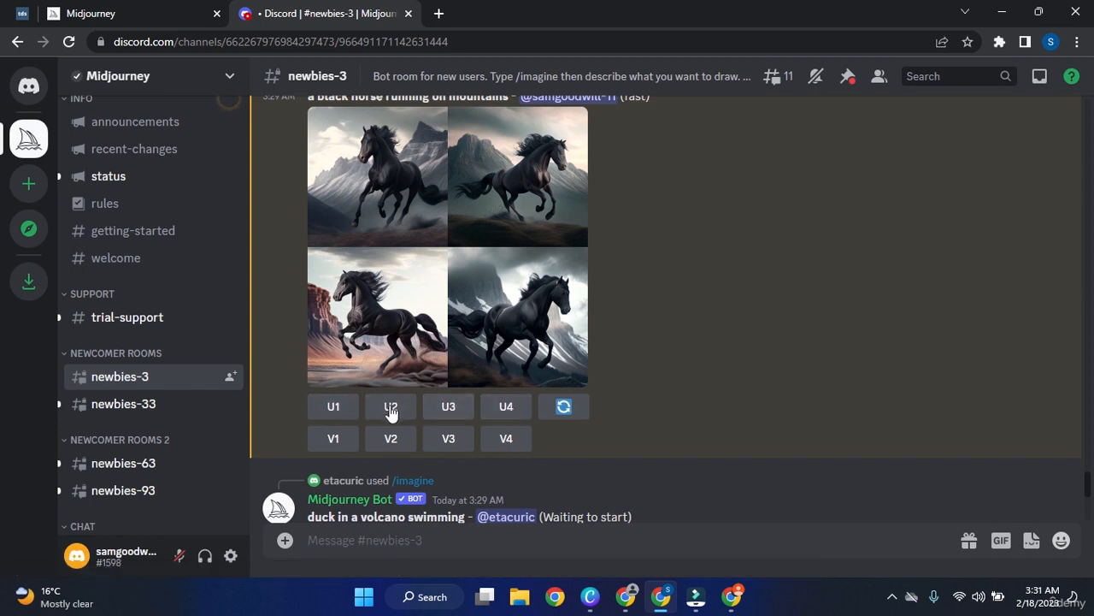
# Request U1 upscale and V1 variations of the first black horse image.
pyautogui.click(341, 411)
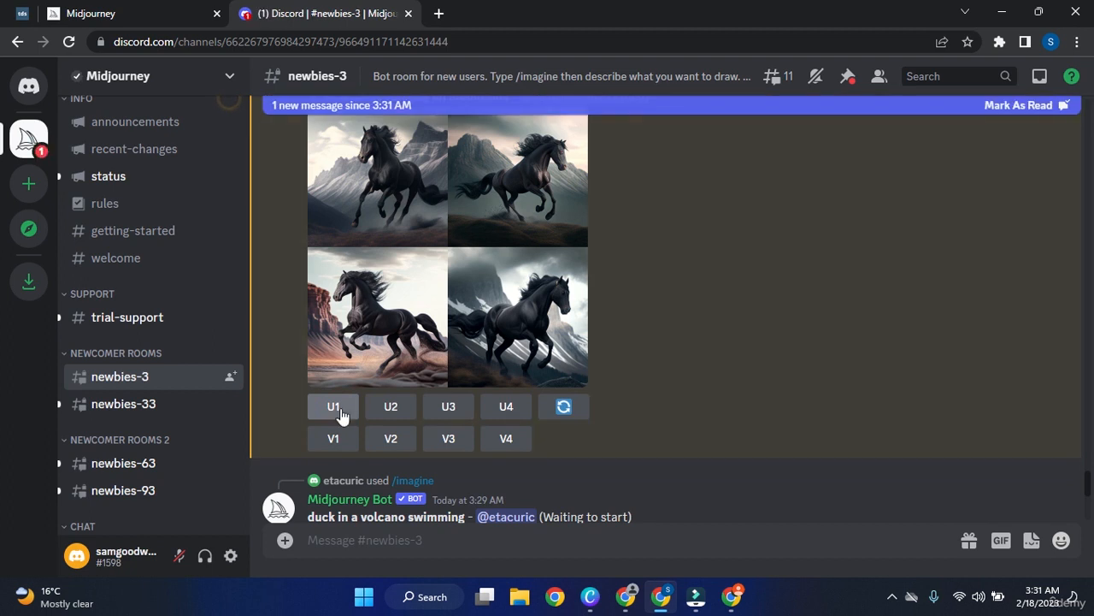
pyautogui.scroll(1, 340, 408)
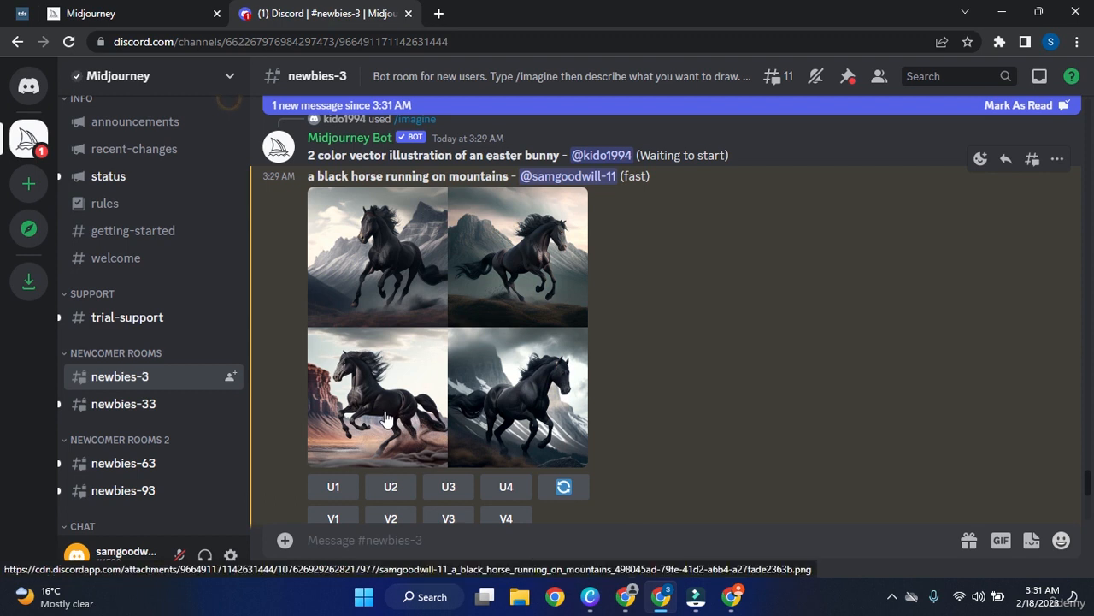
pyautogui.click(404, 489)
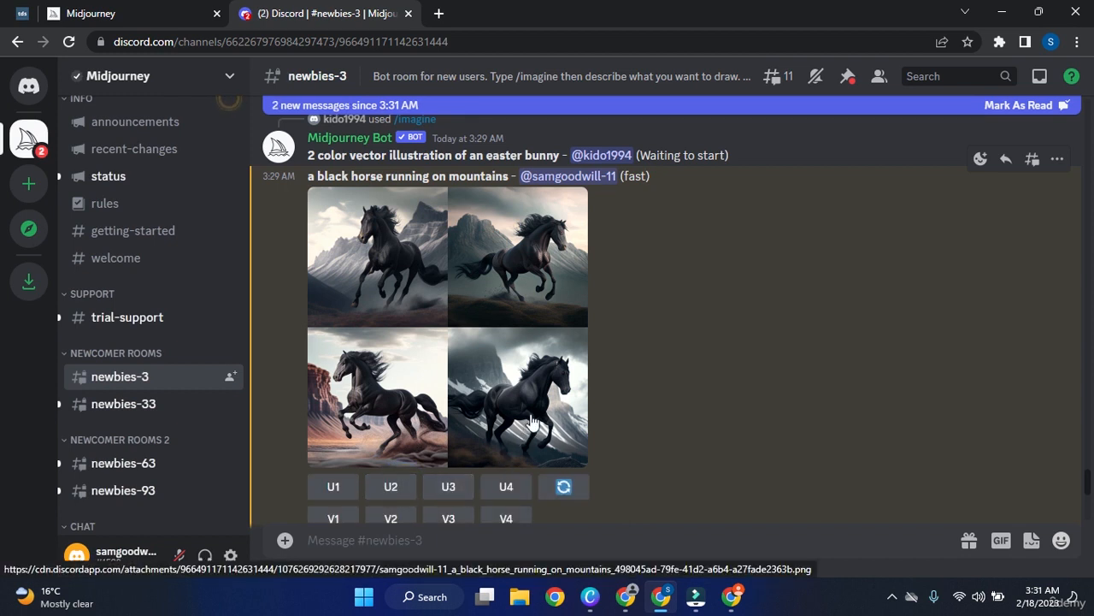
pyautogui.scroll(-5, 900, 349)
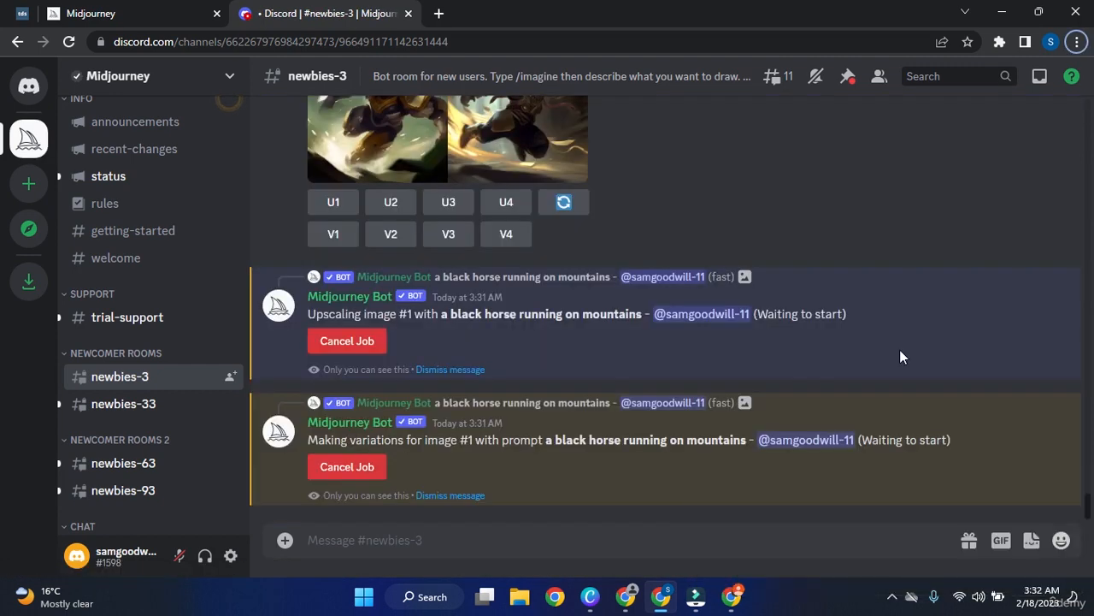
pyautogui.scroll(3, 691, 339)
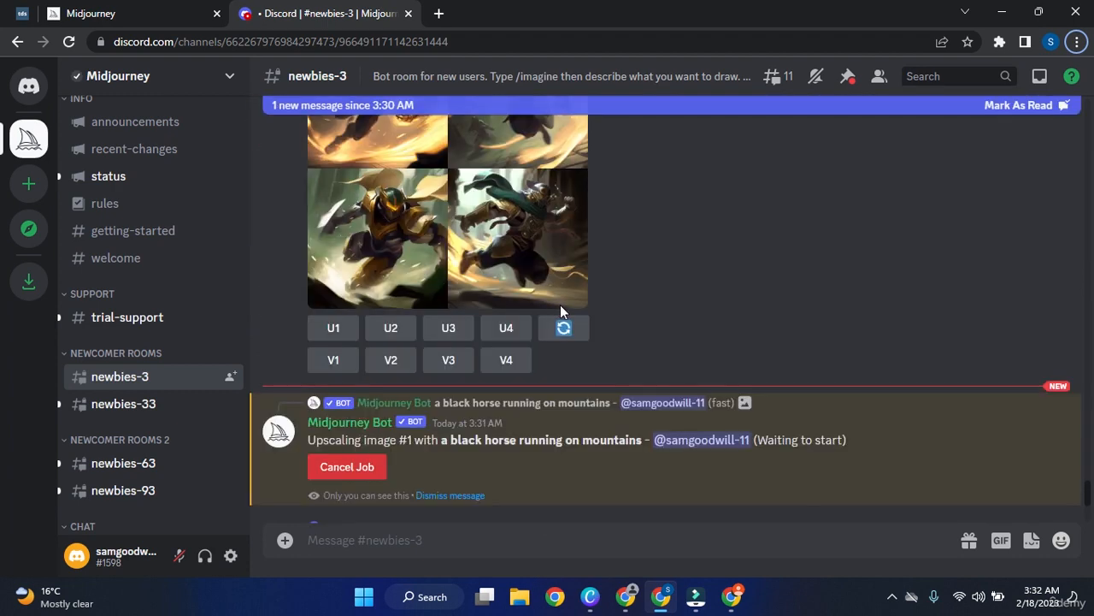
pyautogui.scroll(3, 585, 396)
pyautogui.scroll(5, 597, 396)
pyautogui.scroll(-8, 601, 379)
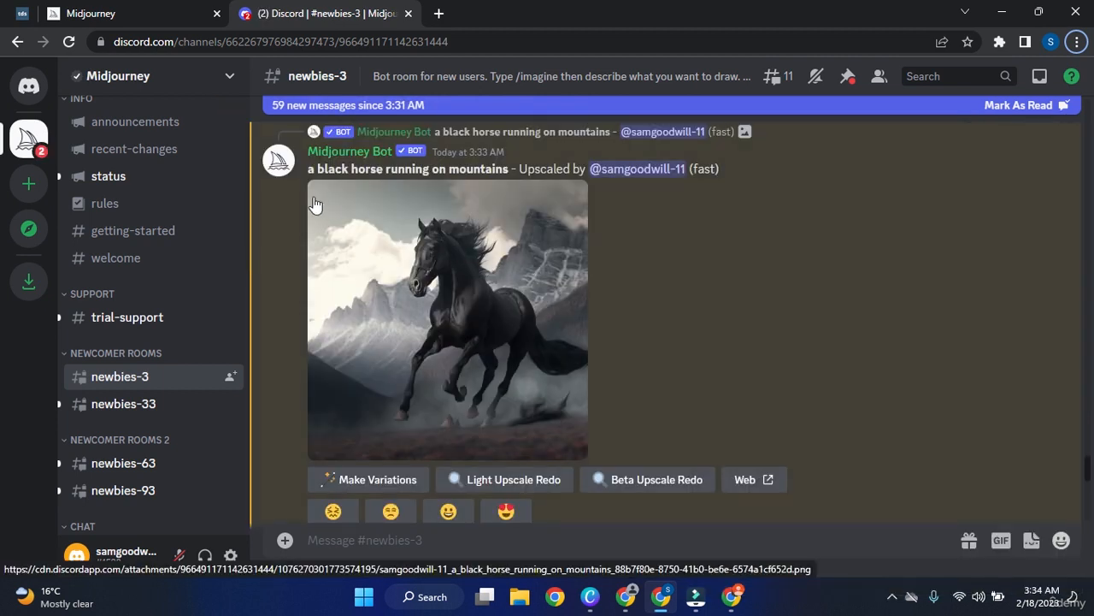
pyautogui.click(447, 312)
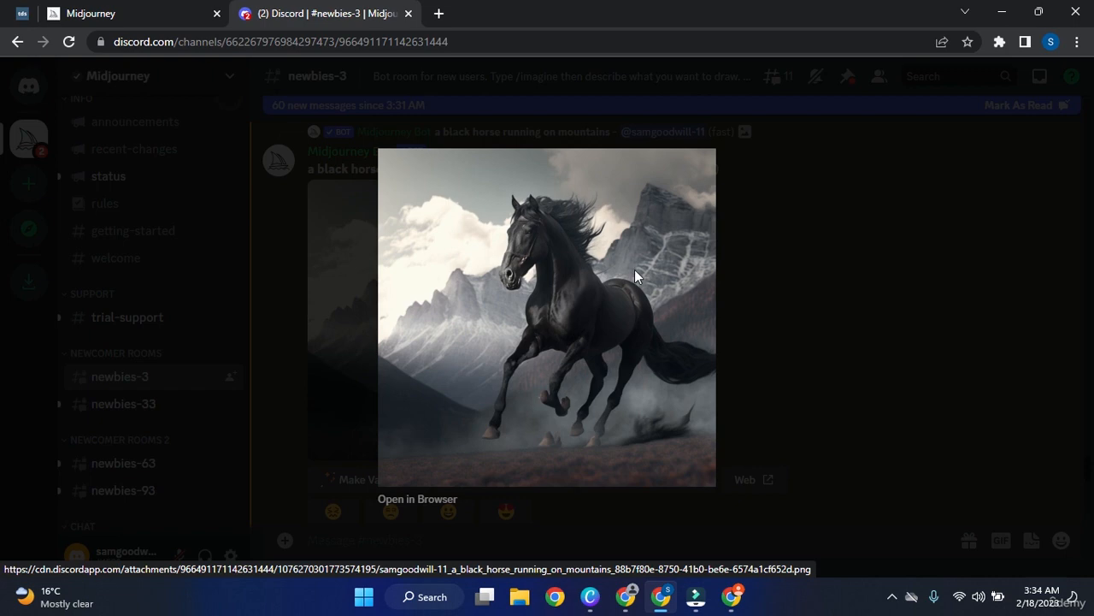
pyautogui.click(882, 239)
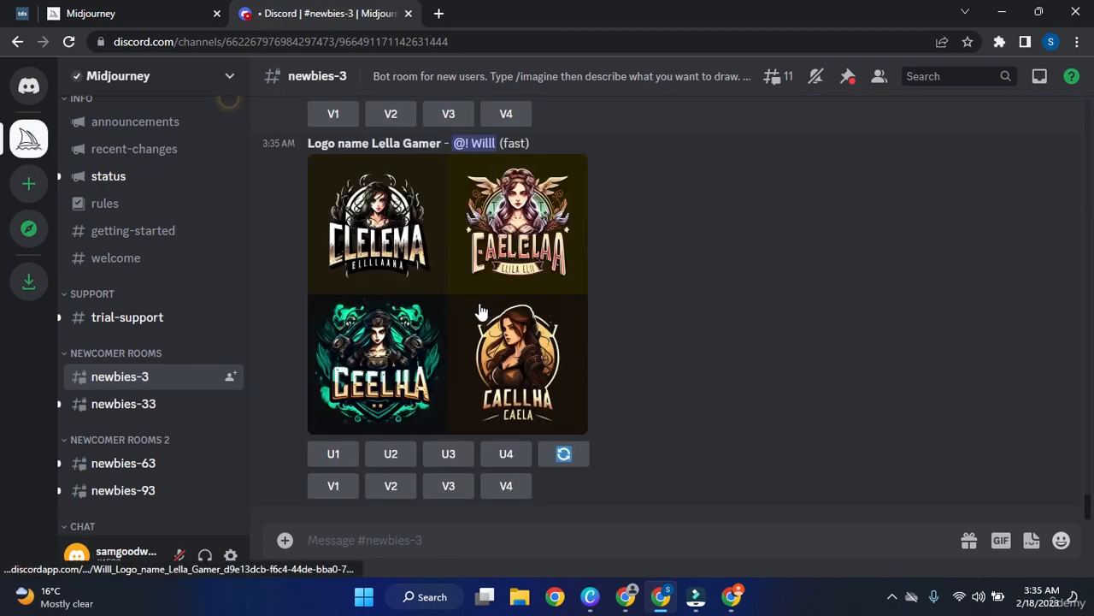
pyautogui.scroll(4, 481, 312)
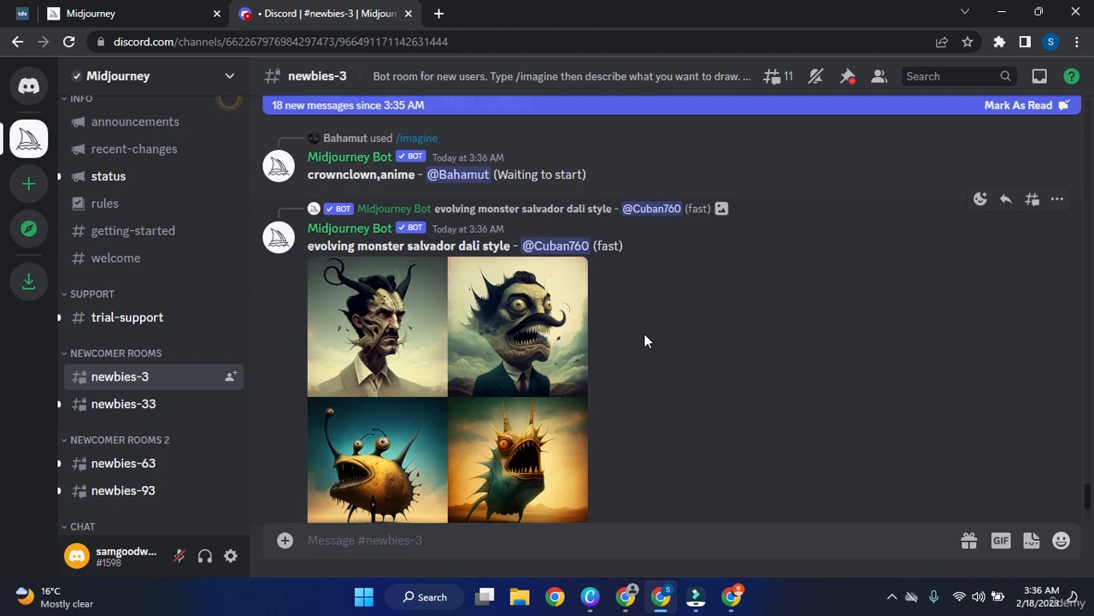
# Switch to Canva and present slide 20, 'Tips for Crafting Prompts', full screen.
pyautogui.scroll(15, 644, 334)
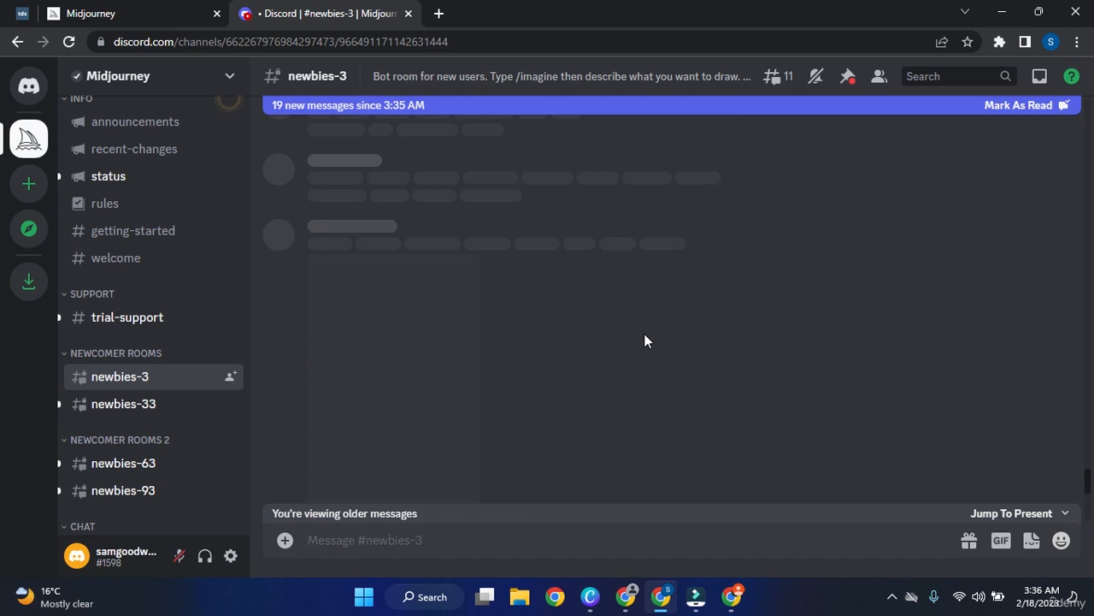
pyautogui.scroll(-5, 676, 333)
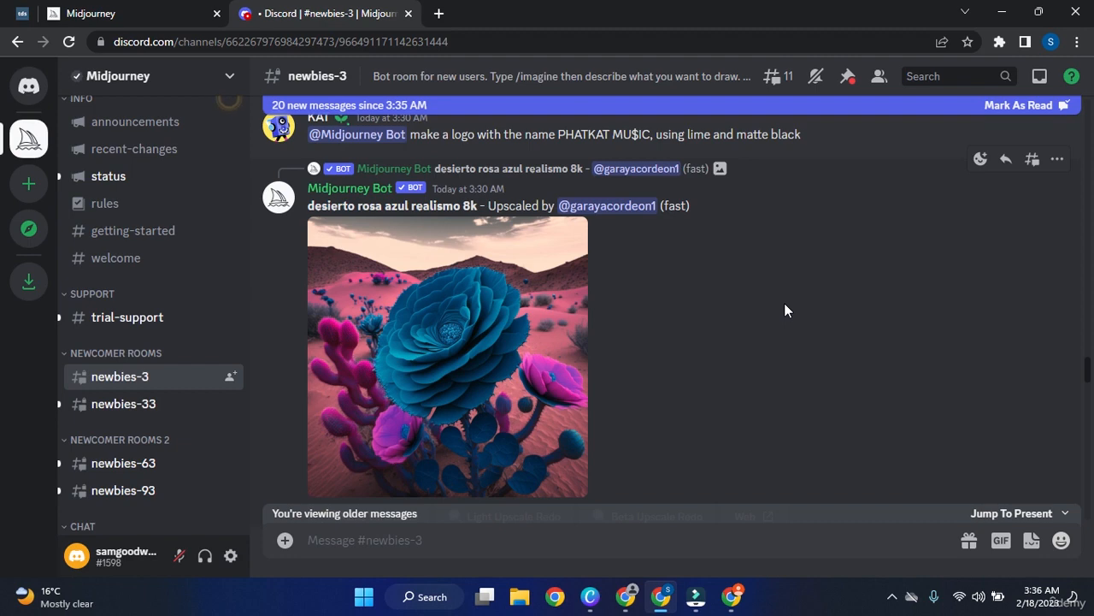
pyautogui.click(590, 596)
pyautogui.click(1041, 562)
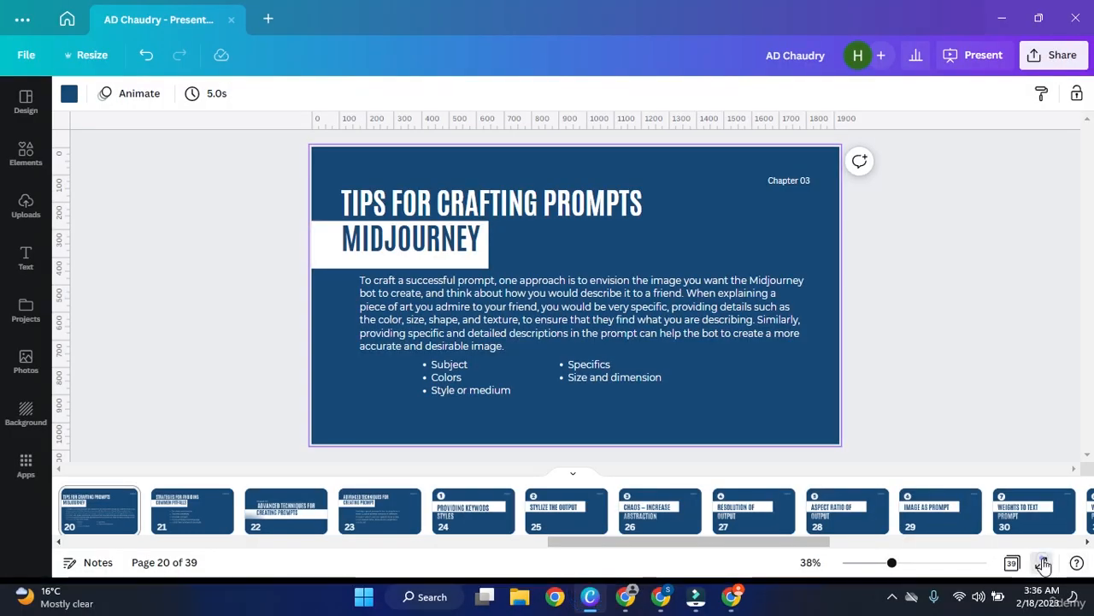
pyautogui.hotkey('ctrl', 'alt', 'p')
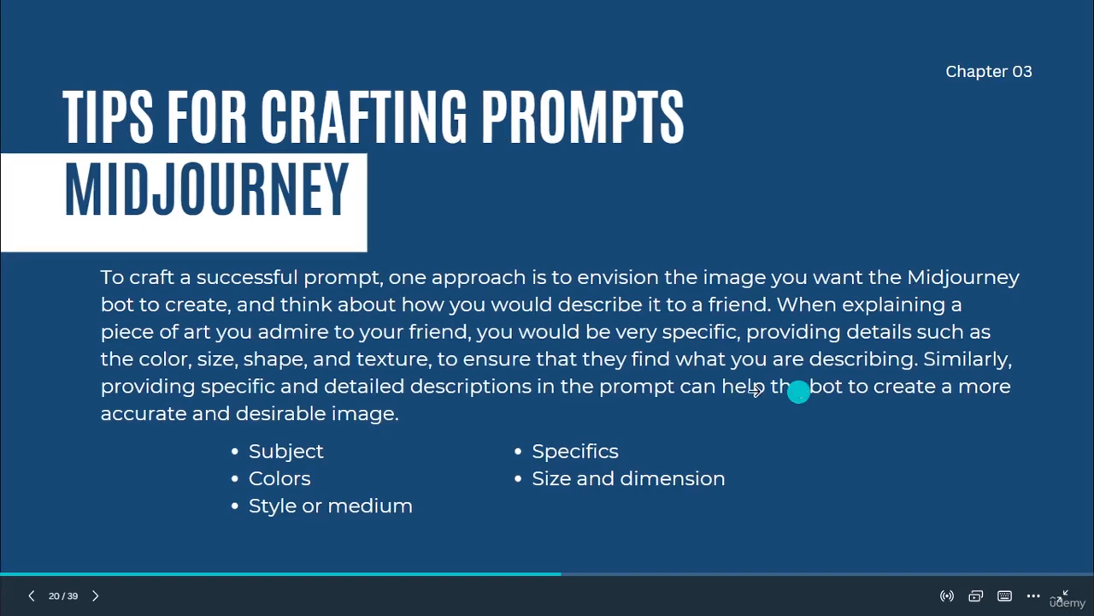
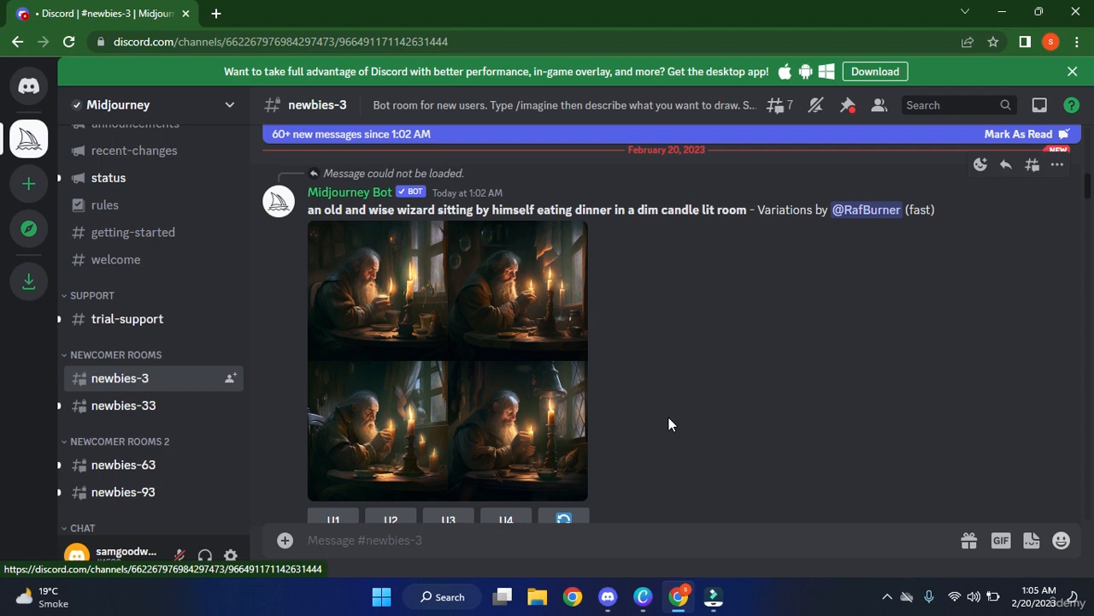
# Send Midjourney the /imagine prompt 'a highly detailed black horse in red photo'.
pyautogui.click(620, 542)
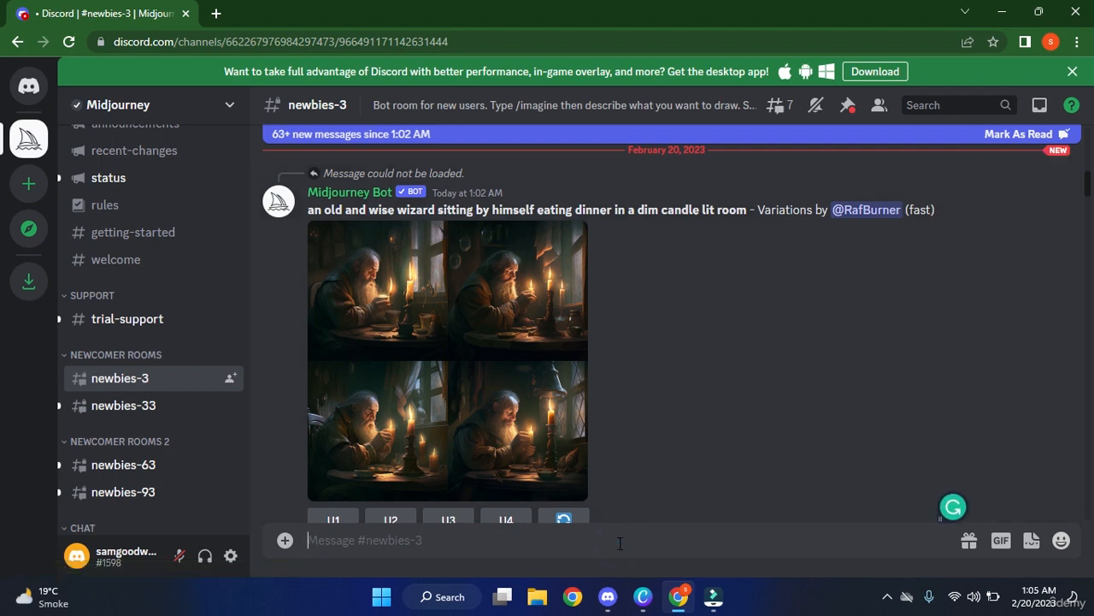
pyautogui.write('/im')
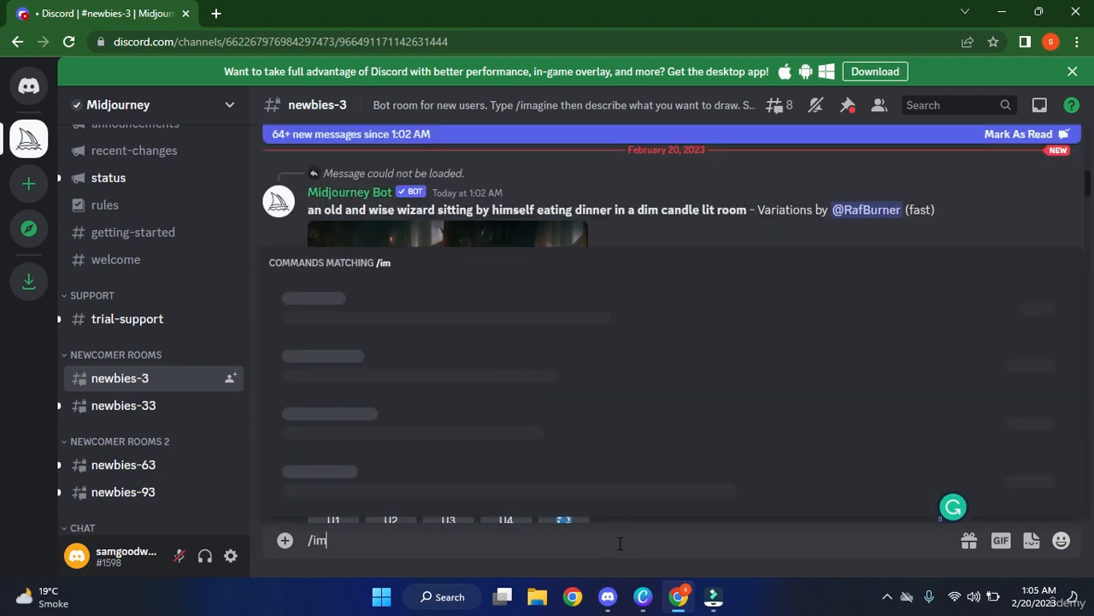
pyautogui.write('agine')
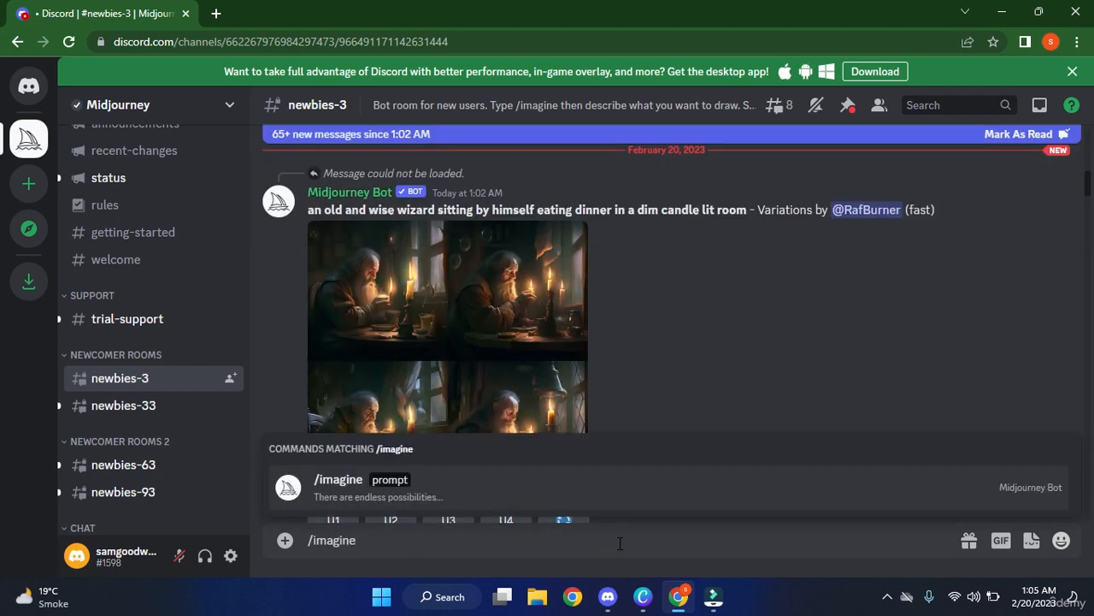
pyautogui.press('Tab')
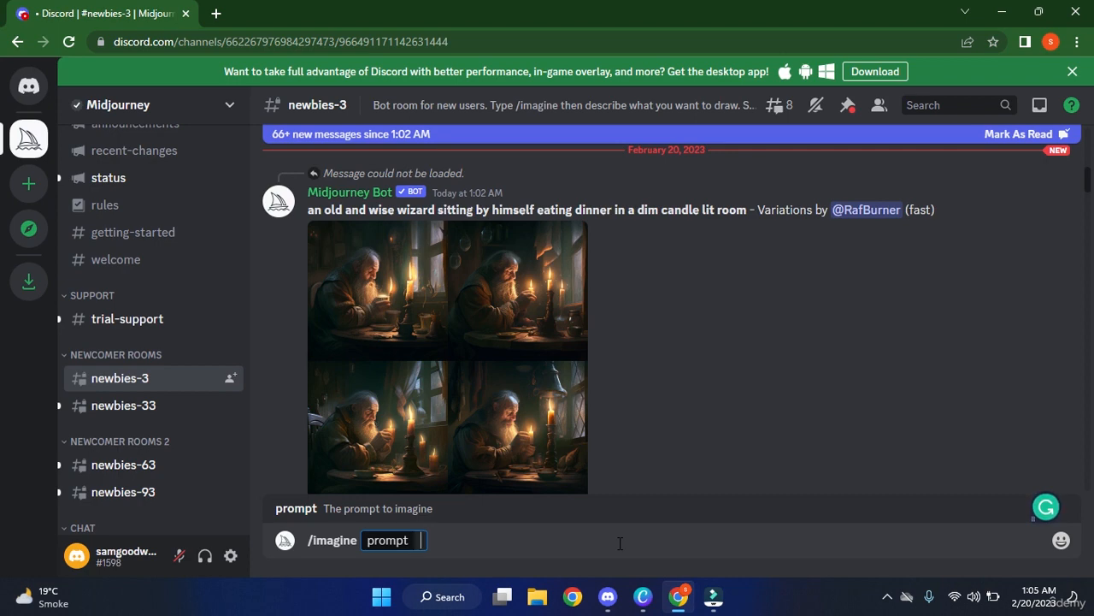
pyautogui.write('a hig')
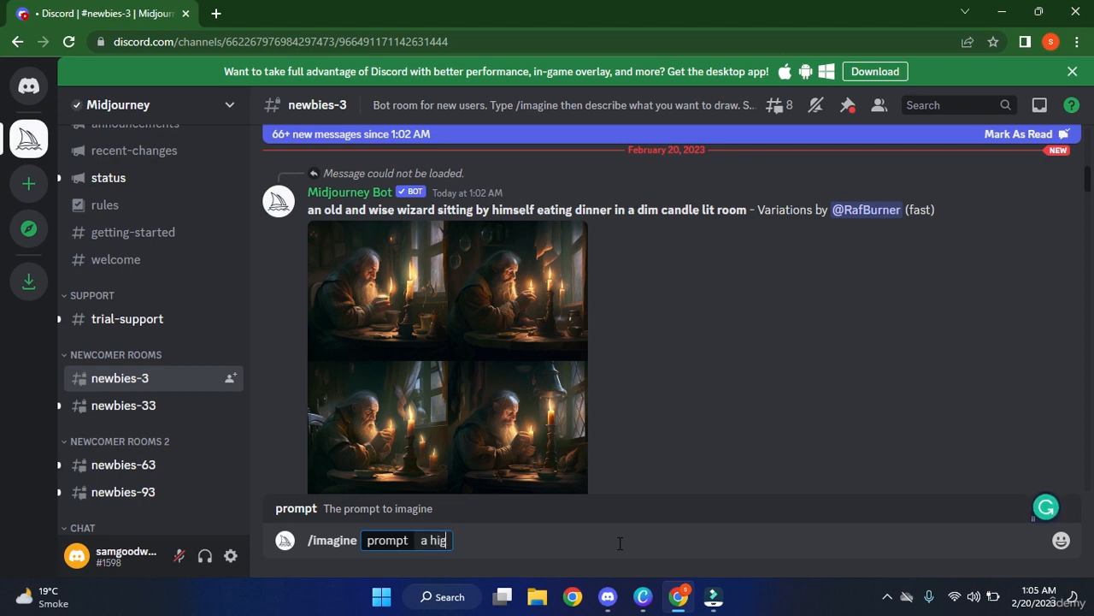
pyautogui.write('hly detaile')
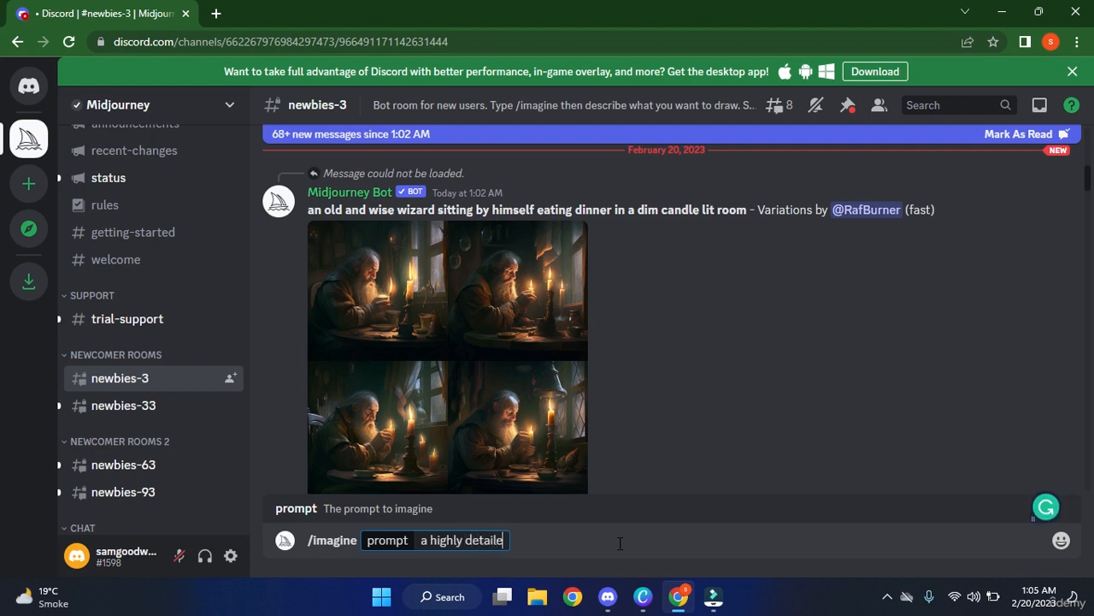
pyautogui.write('d b')
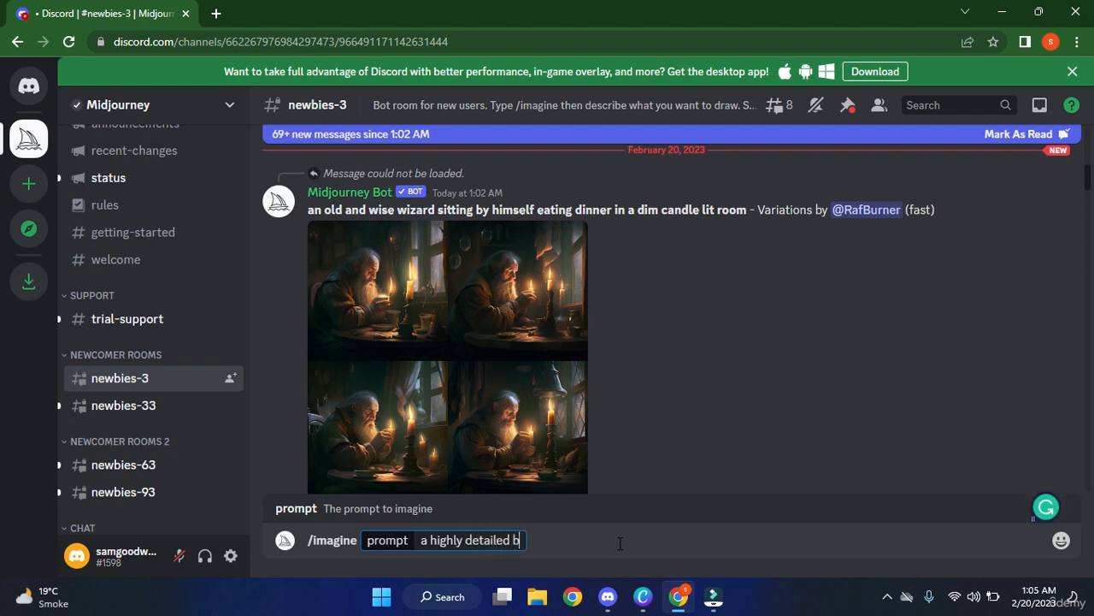
pyautogui.write('lack house')
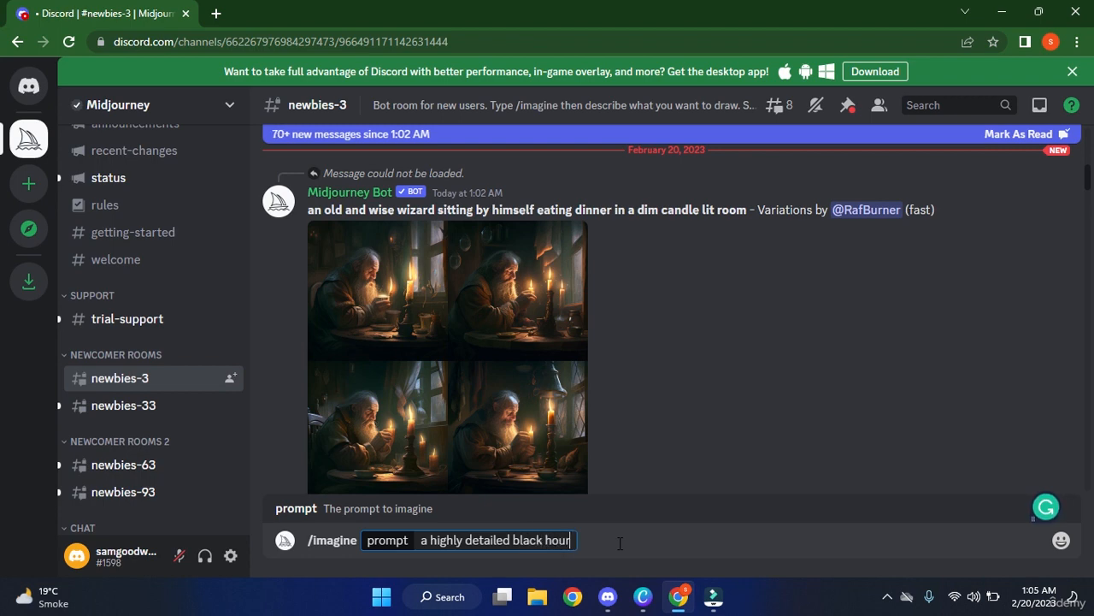
pyautogui.press('BackSpace')
pyautogui.press('BackSpace')
pyautogui.press('BackSpace')
pyautogui.write('rse in red photo')
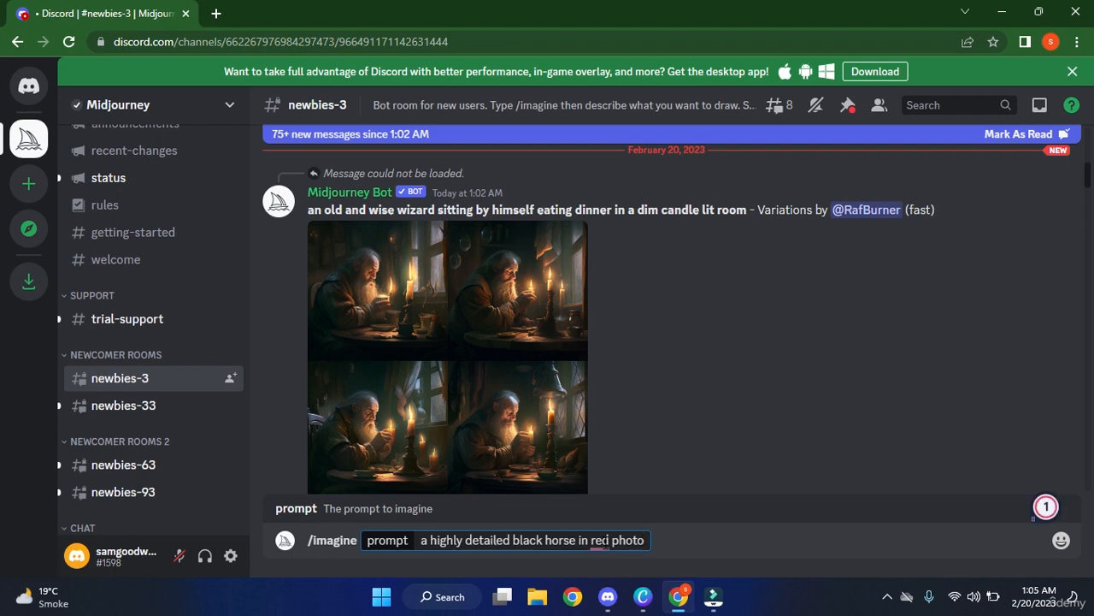
pyautogui.moveTo(598, 541)
pyautogui.press('Return')
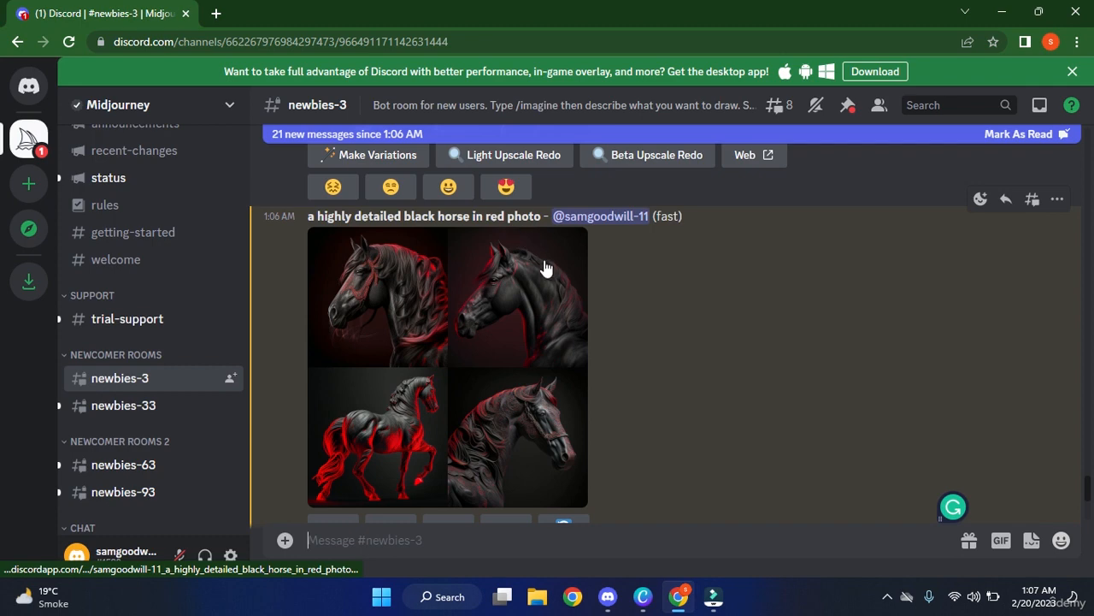
# Open the black horse grid full size in a Chrome tab and scroll through each horse.
pyautogui.click(500, 339)
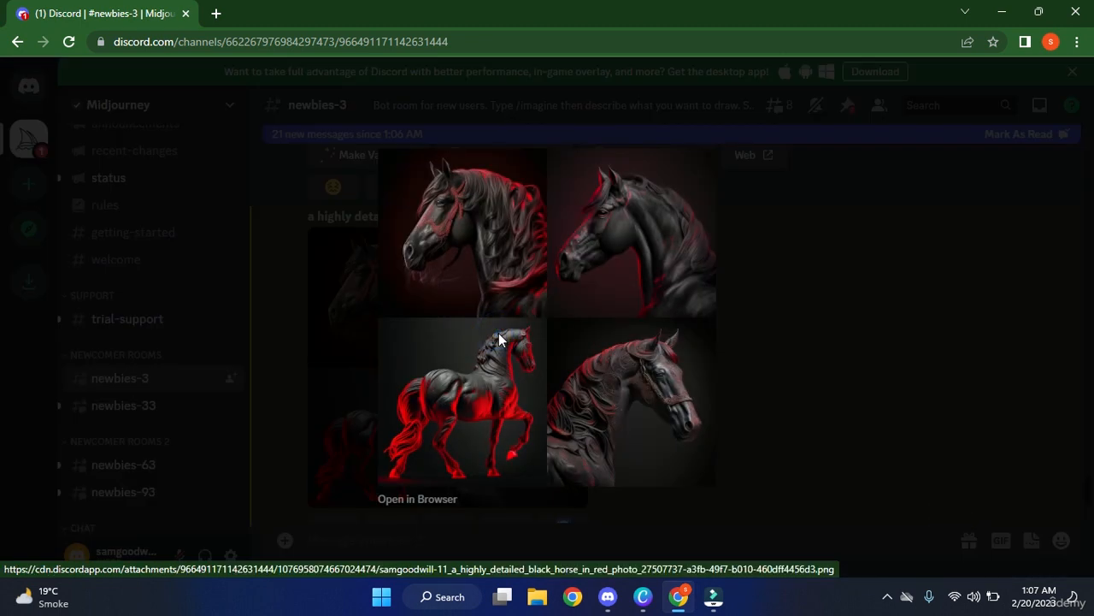
pyautogui.click(425, 500)
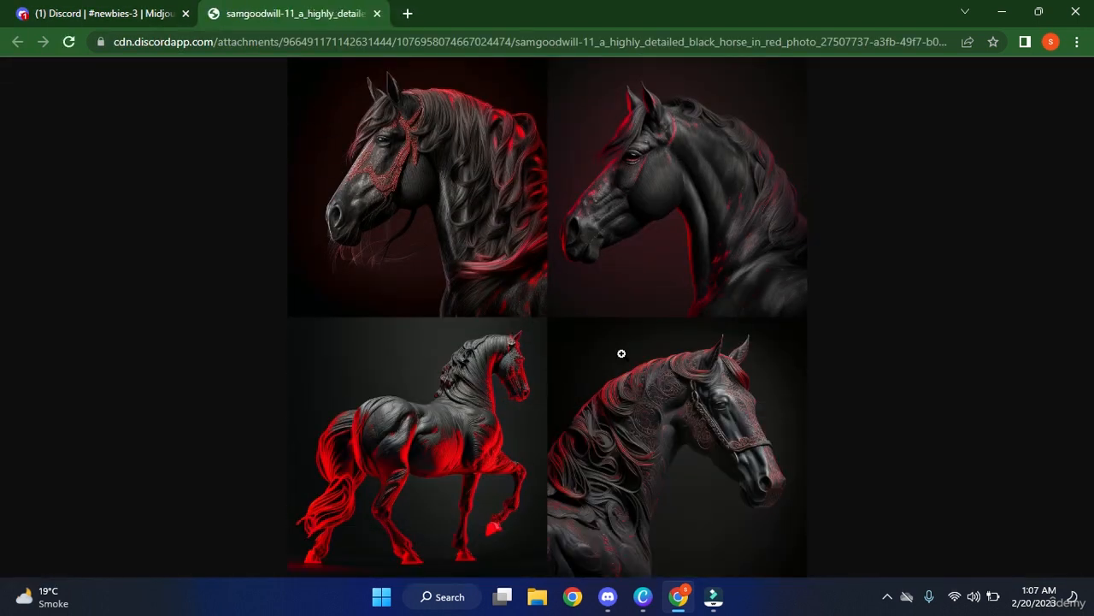
pyautogui.click(714, 223)
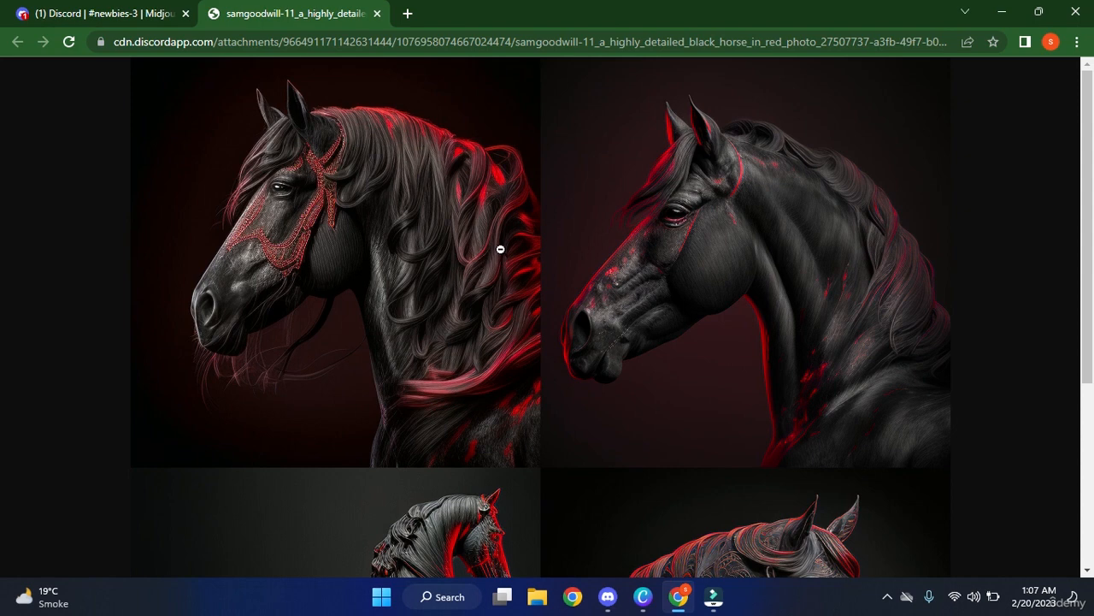
pyautogui.scroll(-1, 486, 326)
pyautogui.scroll(-3, 486, 326)
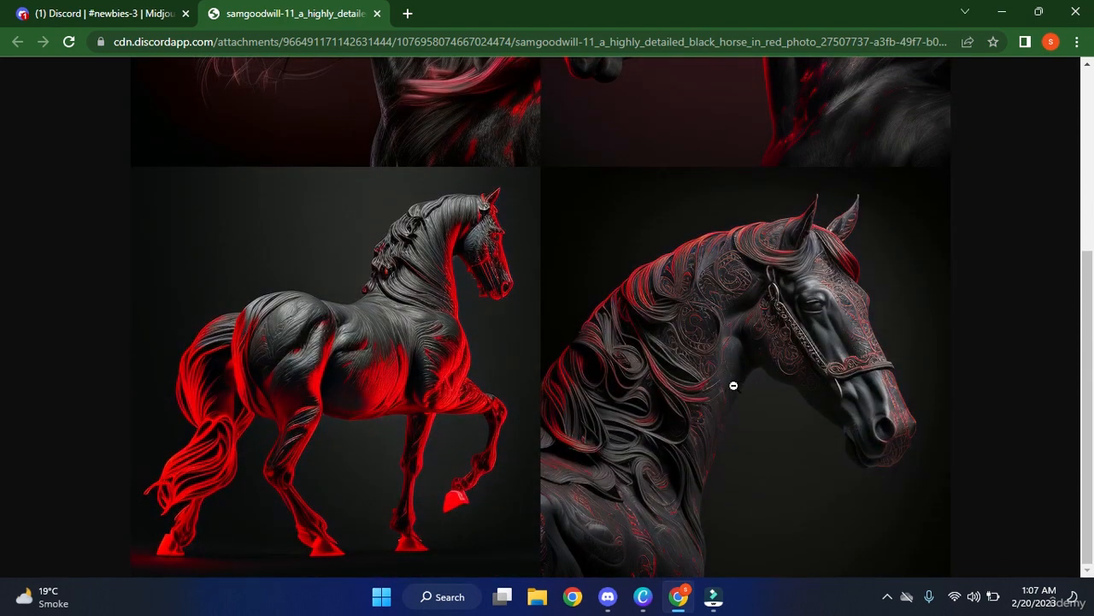
pyautogui.scroll(3, 440, 406)
pyautogui.scroll(1, 445, 411)
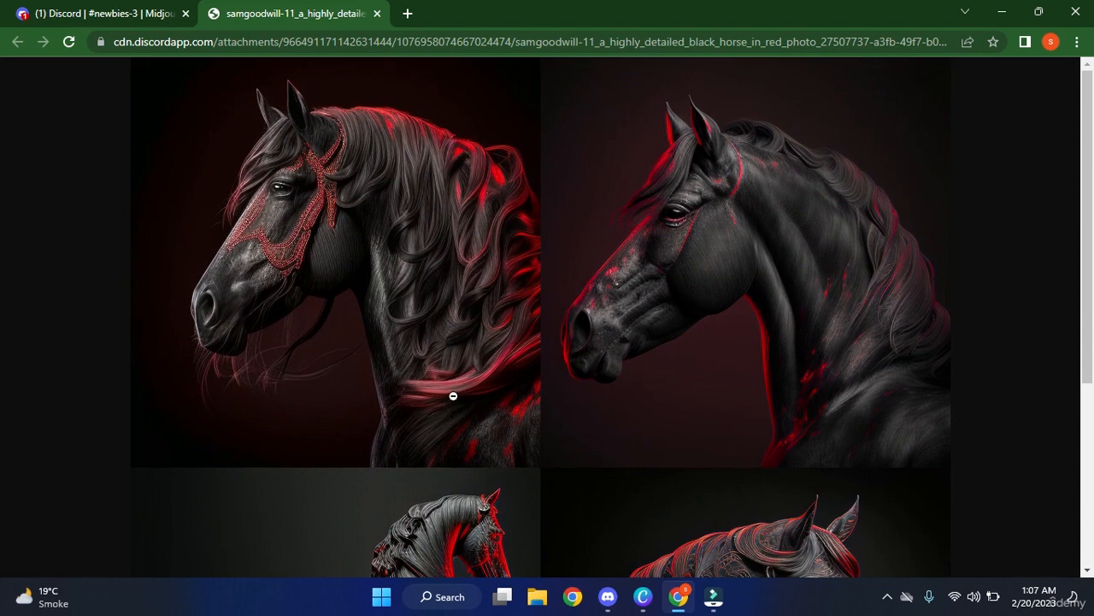
pyautogui.scroll(-2, 461, 351)
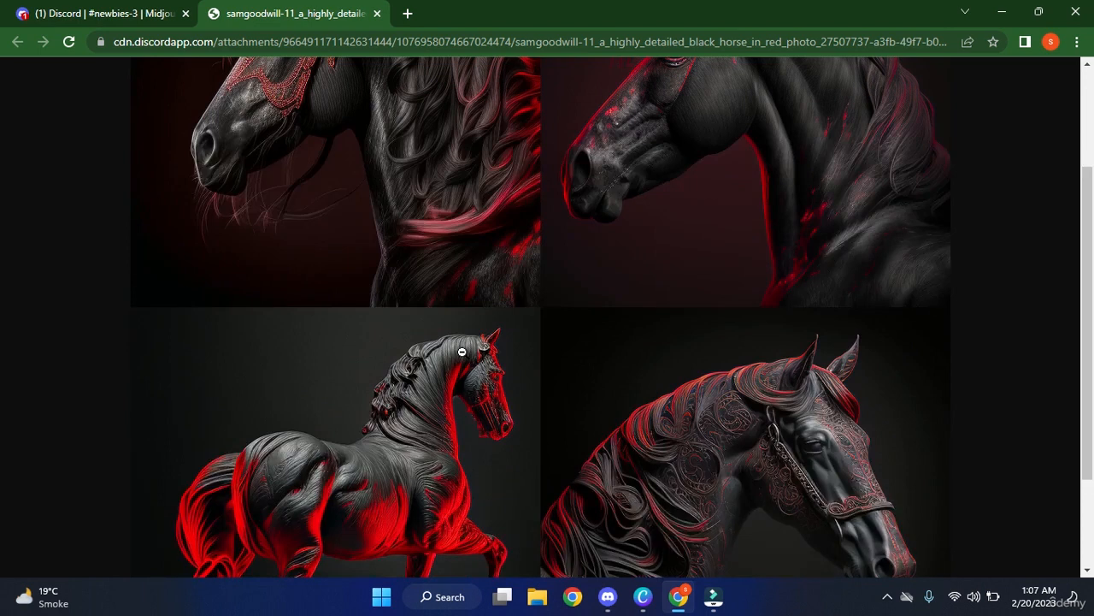
pyautogui.scroll(-2, 462, 351)
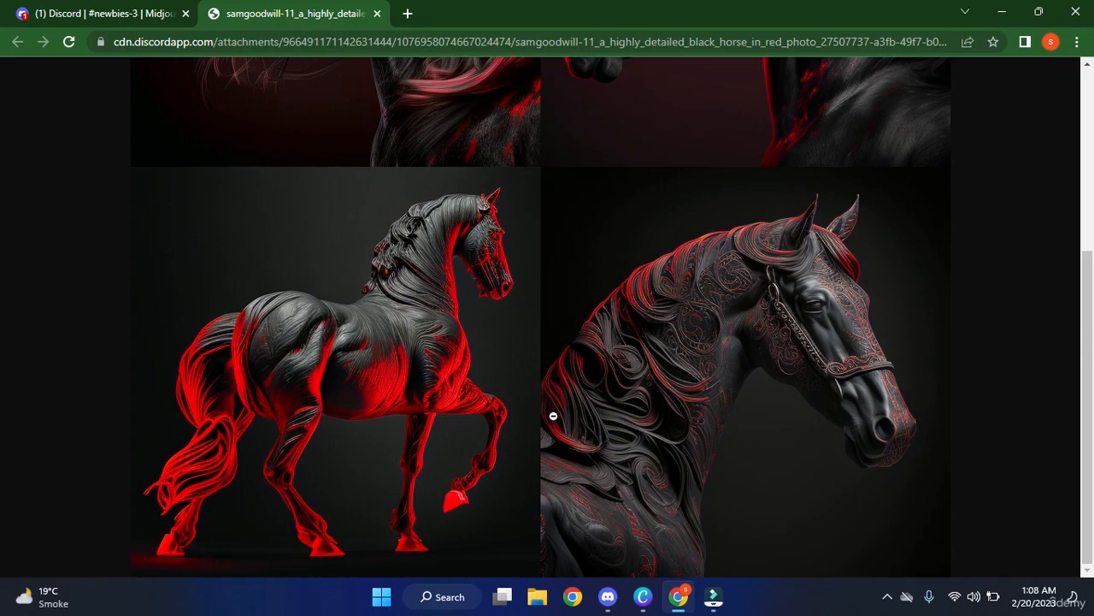
# Log in to the Discord desktop app with the account e-mail and password, then answer the screen-reader prompt.
pyautogui.click(608, 596)
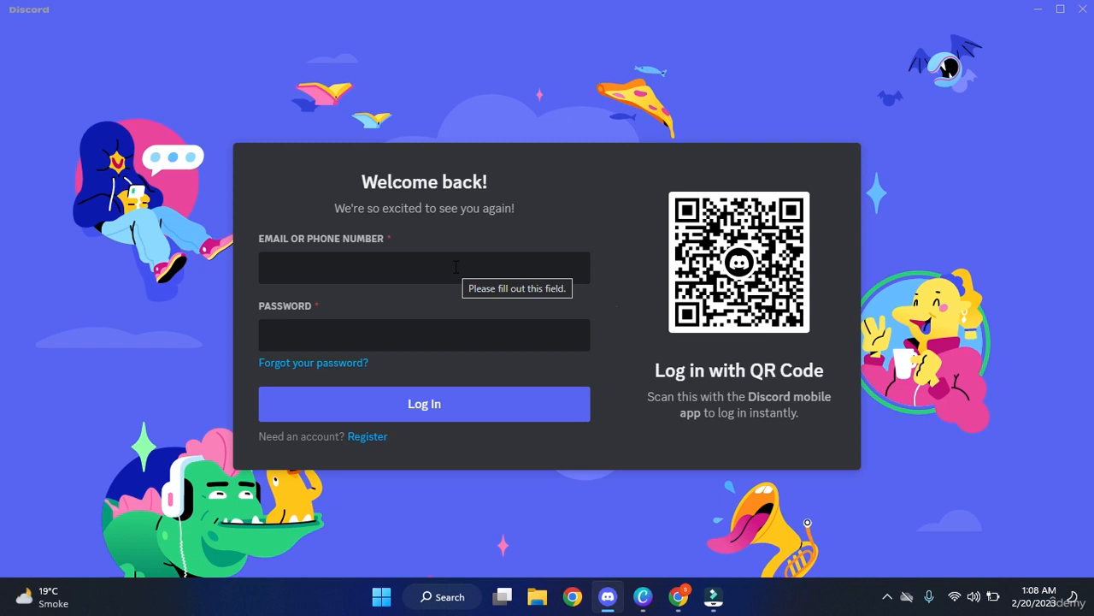
pyautogui.click(447, 265)
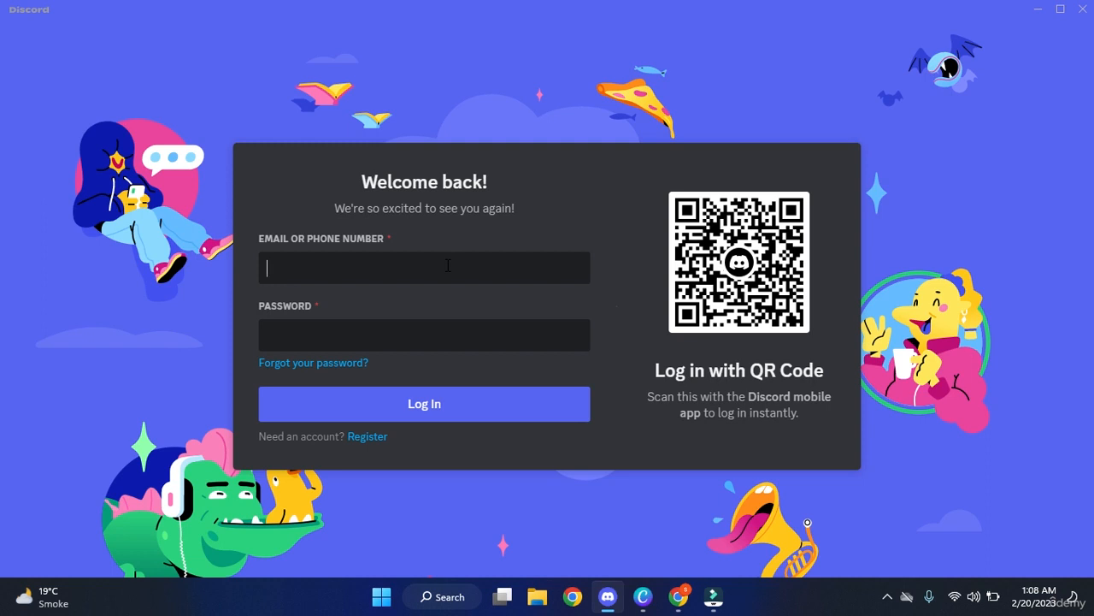
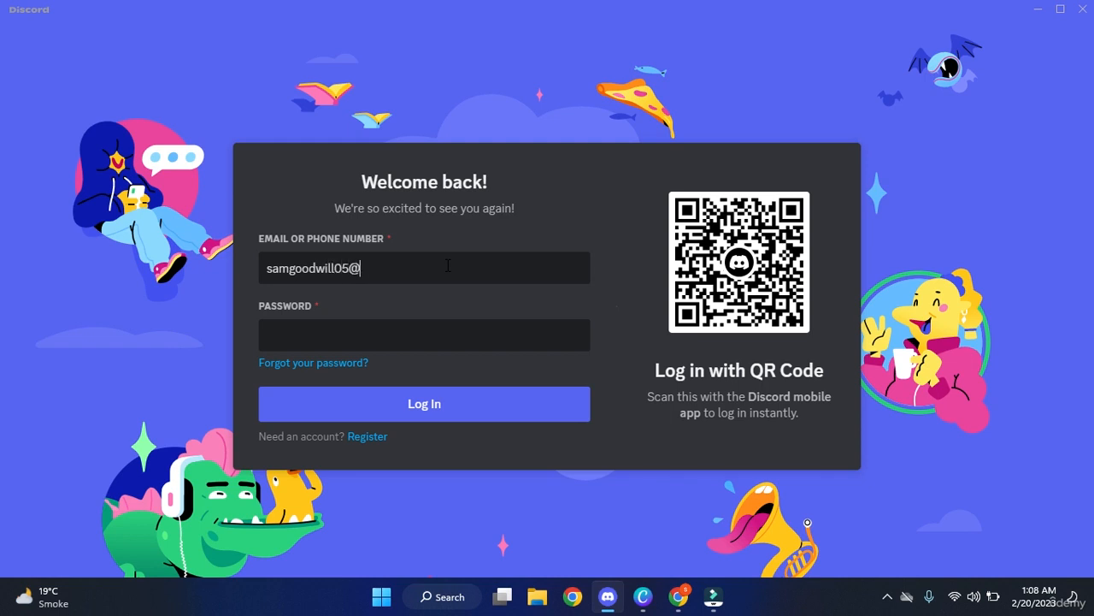
pyautogui.press('Tab')
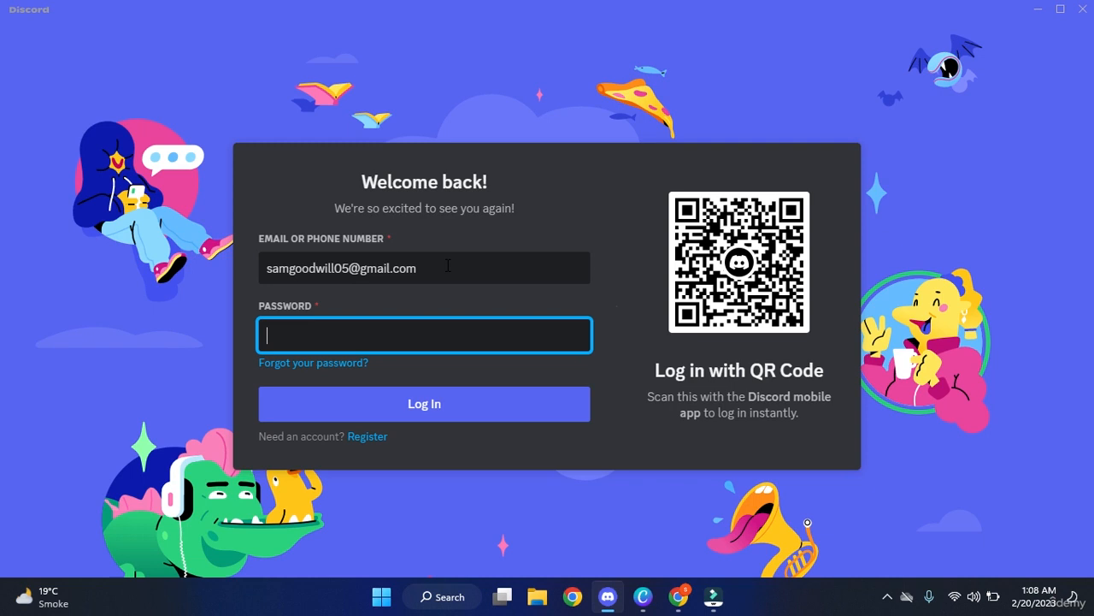
pyautogui.write('•••••••••••••••')
pyautogui.press('Return')
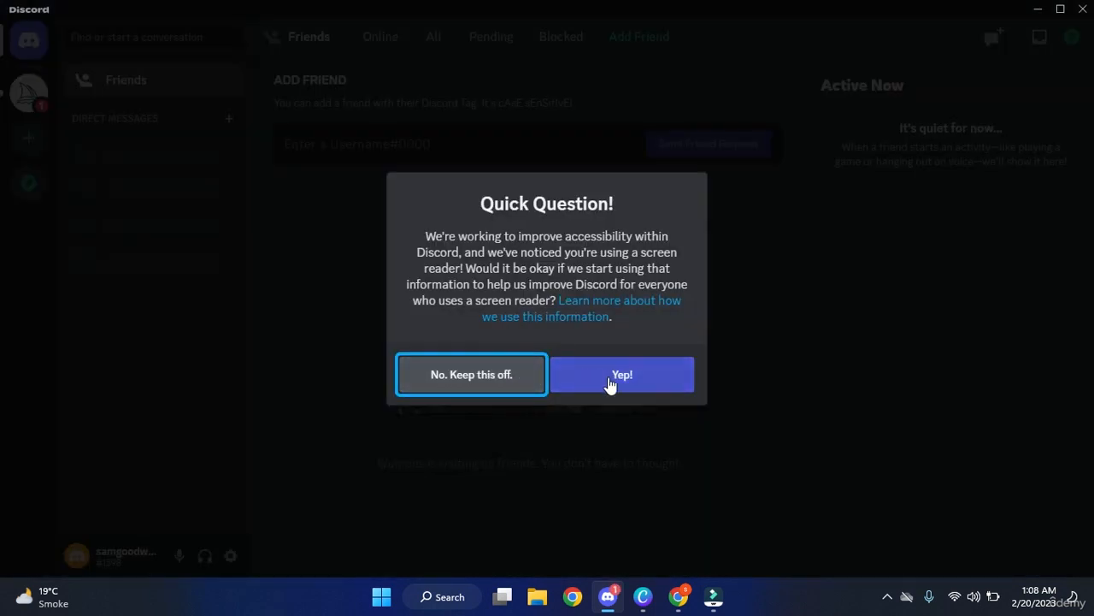
pyautogui.click(626, 376)
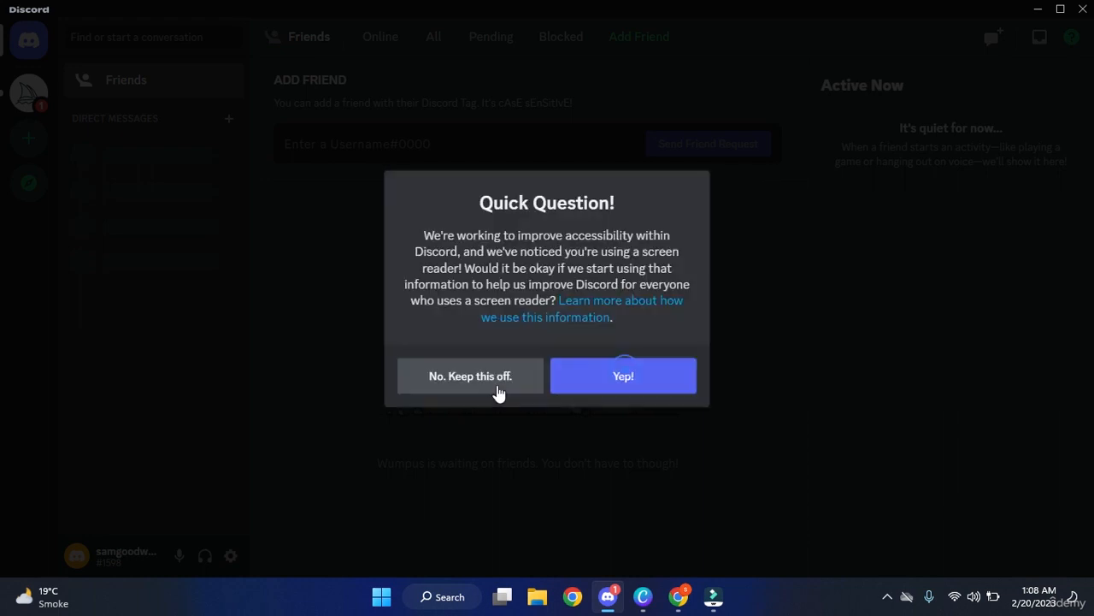
pyautogui.click(479, 385)
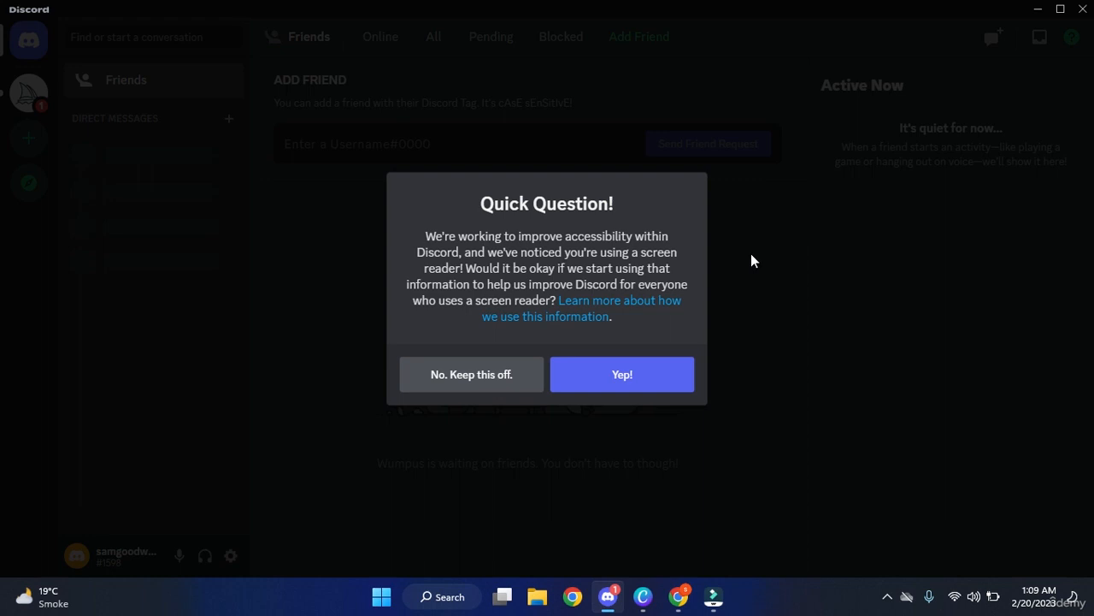
# Answer Yep to the screen-reader question, open Midjourney's newbies-3 channel, then return to the horse image in Chrome.
pyautogui.click(649, 374)
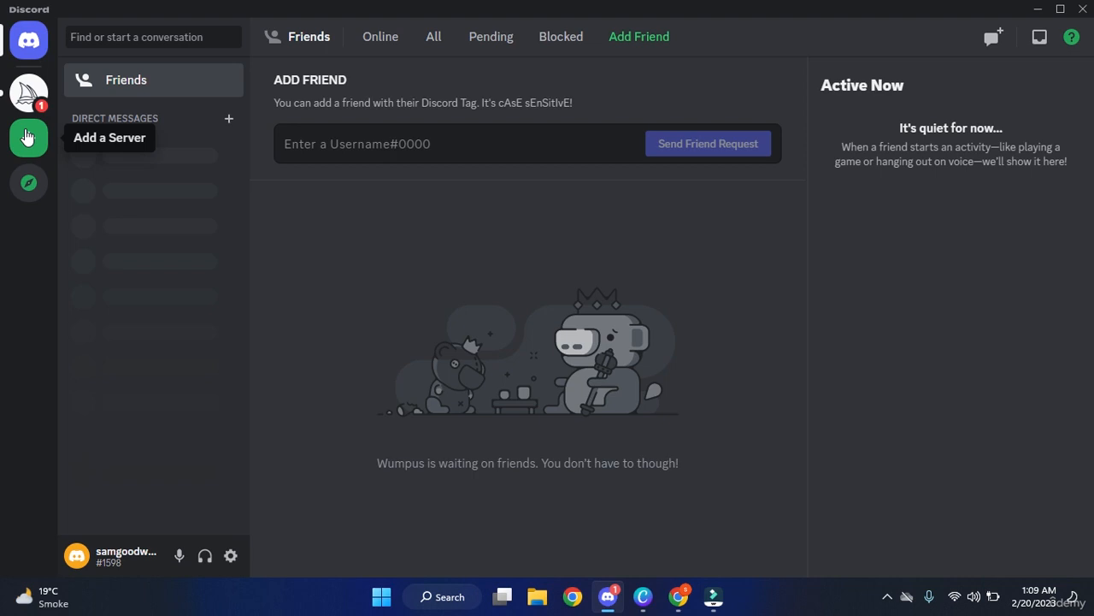
pyautogui.click(40, 93)
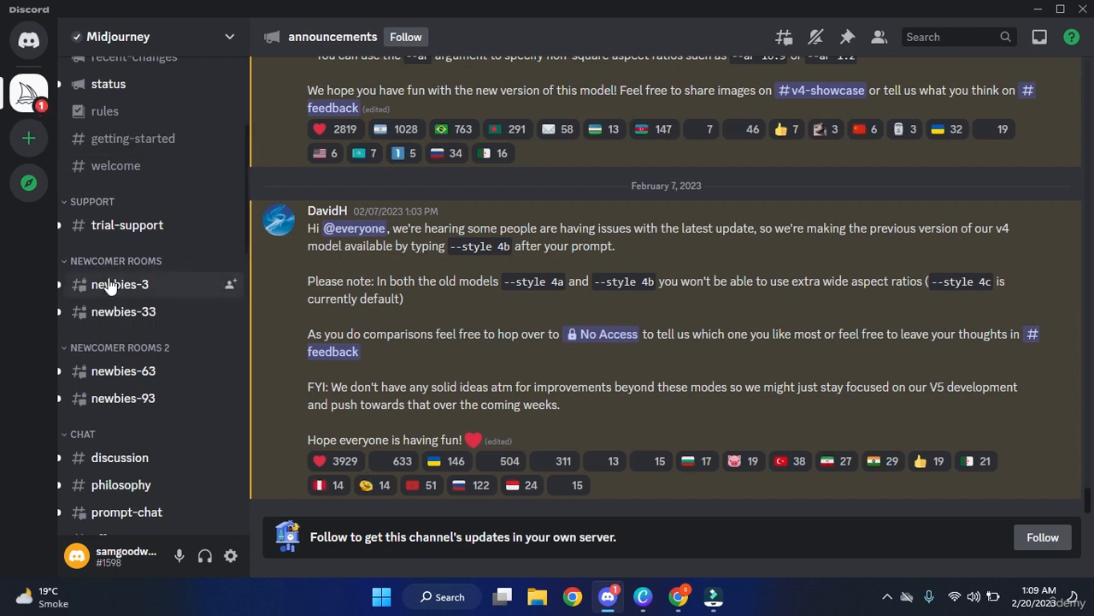
pyautogui.click(182, 295)
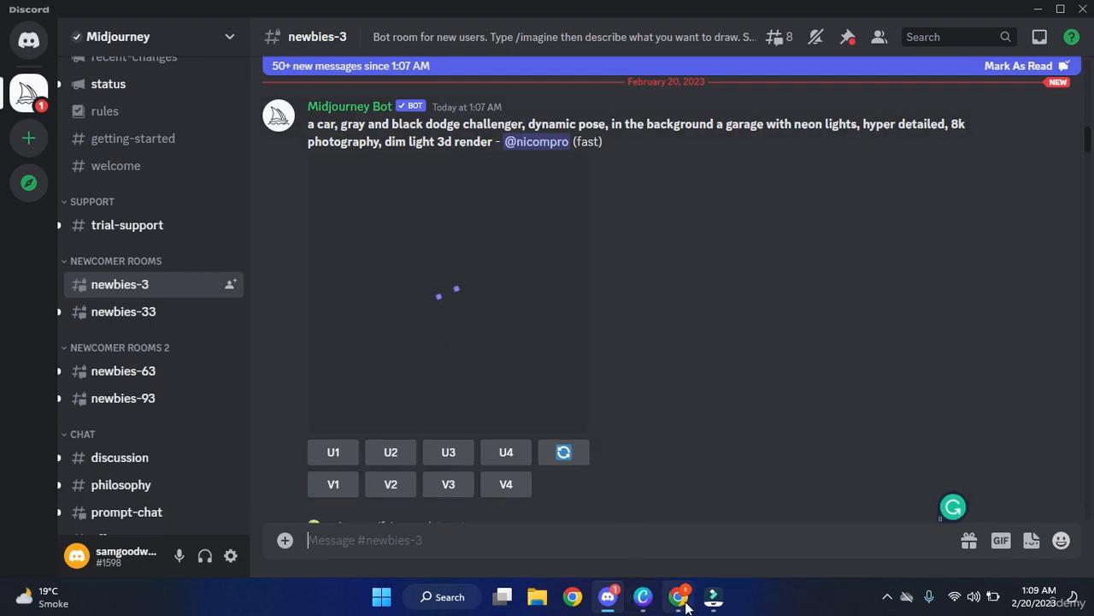
pyautogui.click(684, 521)
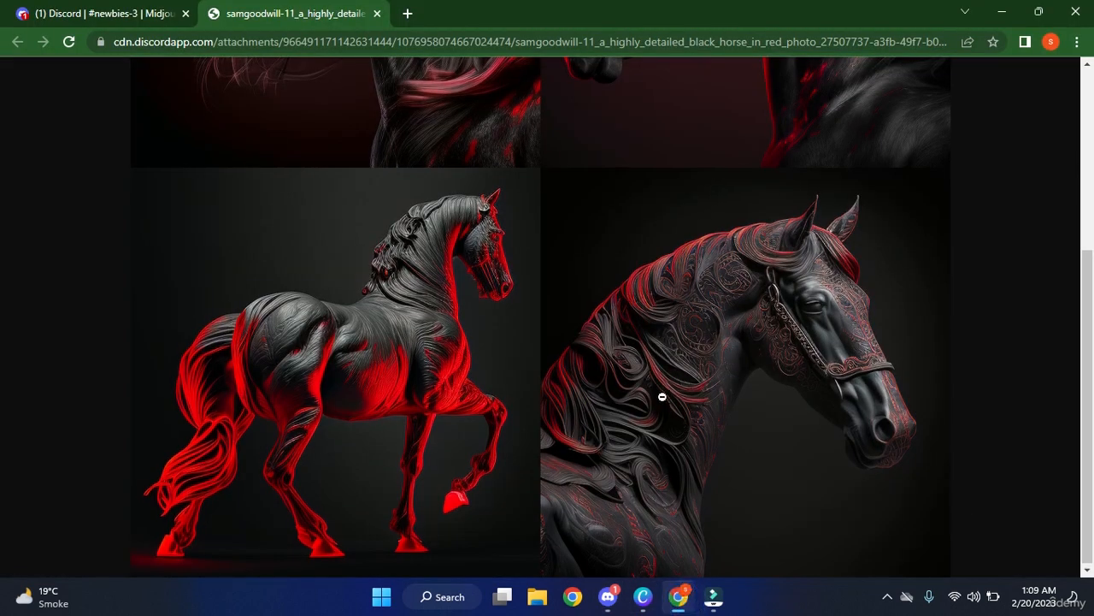
pyautogui.scroll(4, 662, 396)
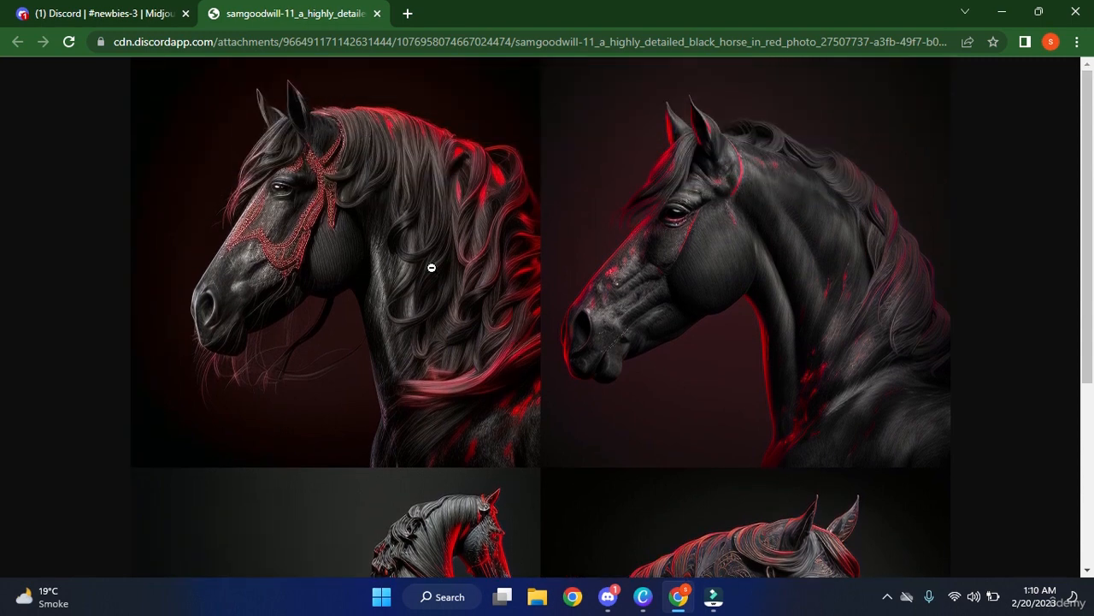
pyautogui.click(643, 596)
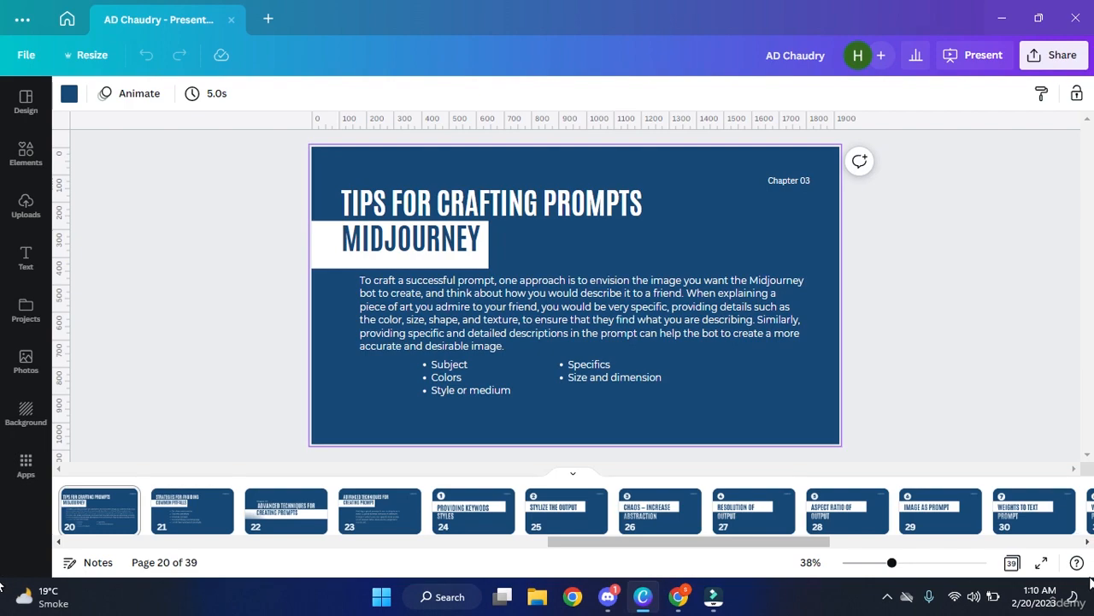
pyautogui.click(1041, 562)
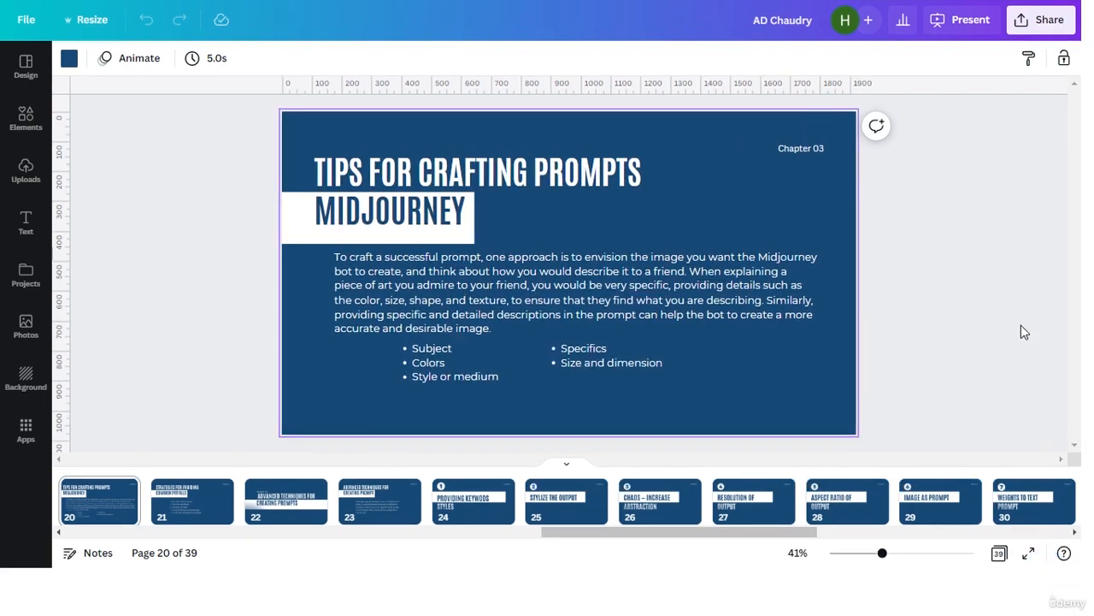
pyautogui.hotkey('ctrl', 'alt', 'p')
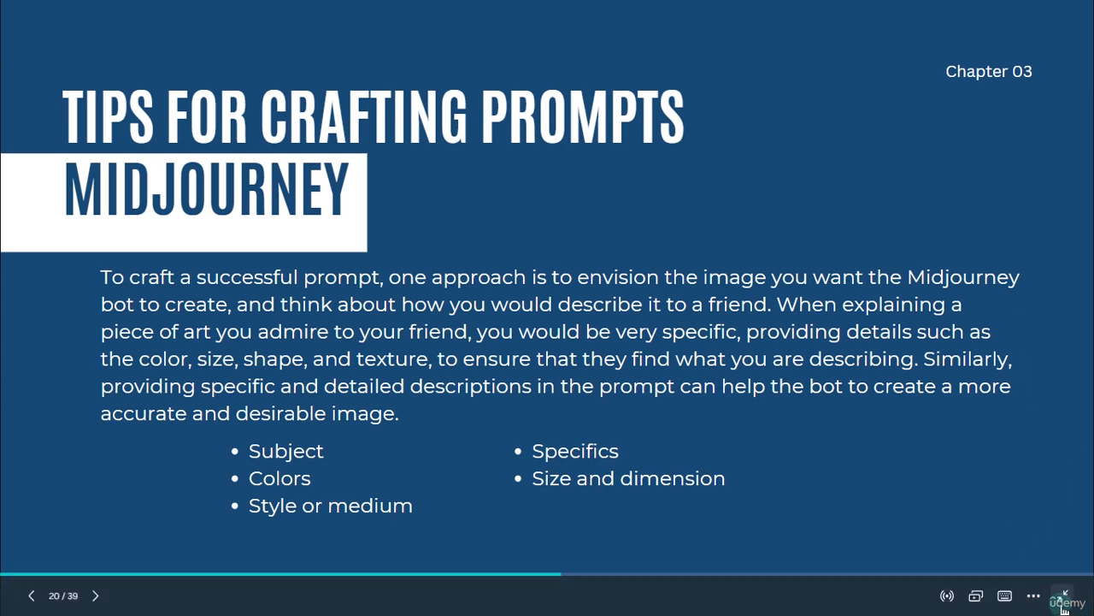
pyautogui.press('Escape')
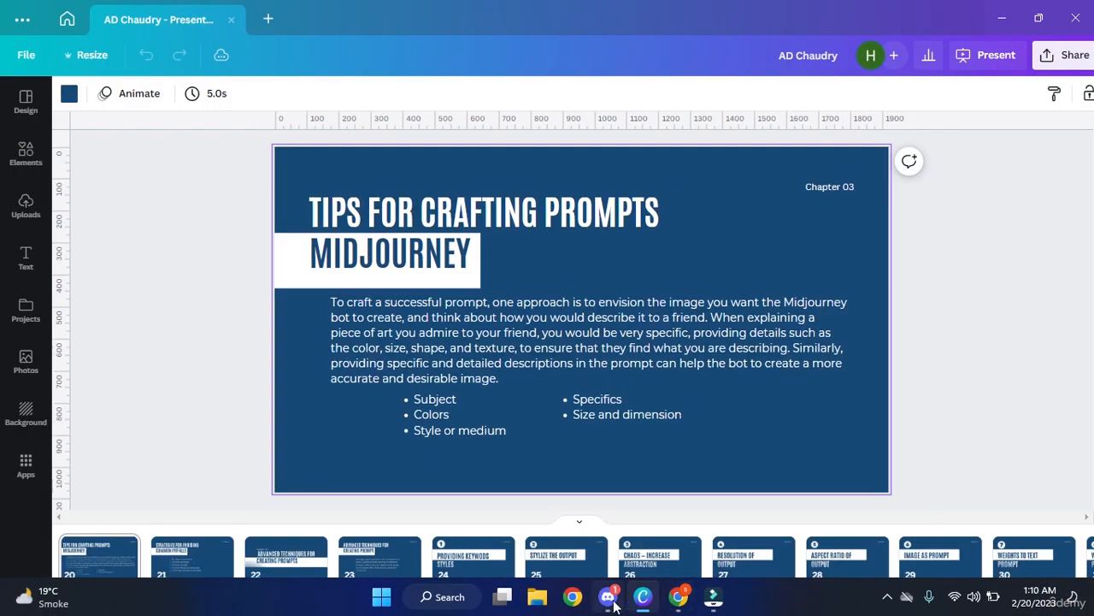
# Compose the /imagine prompt 'a black horse highly detailed in a realistic photo' without sending it.
pyautogui.click(608, 596)
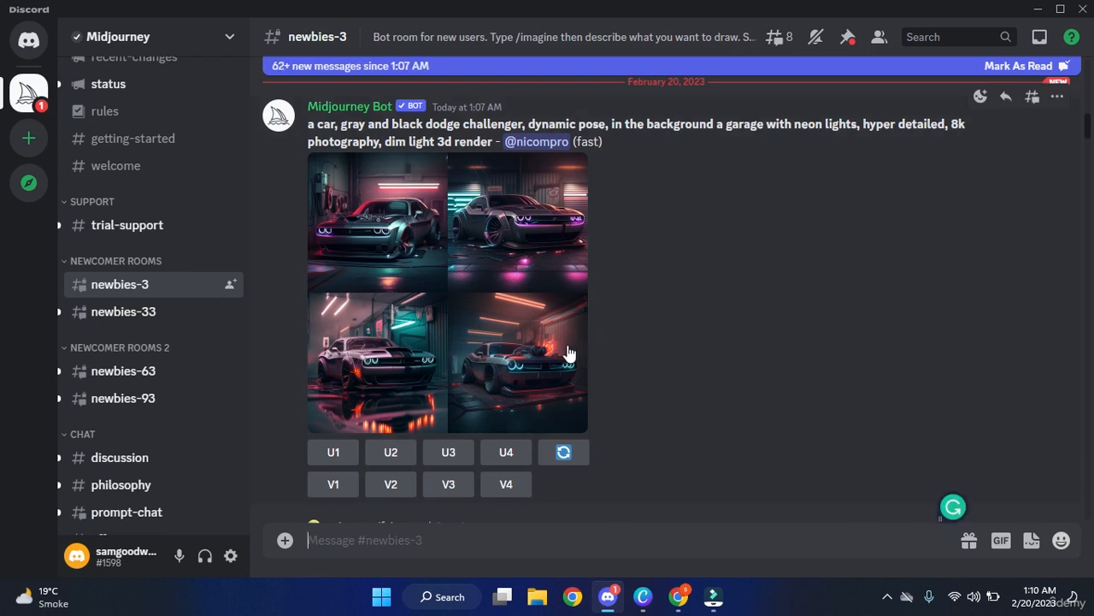
pyautogui.click(447, 530)
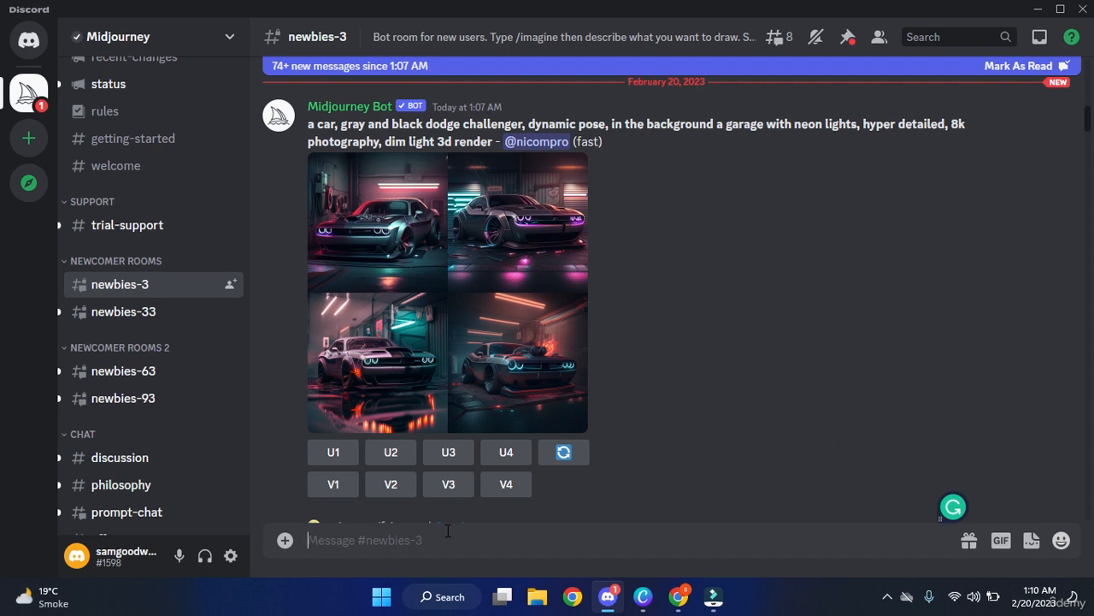
pyautogui.click(498, 549)
pyautogui.write('/imag')
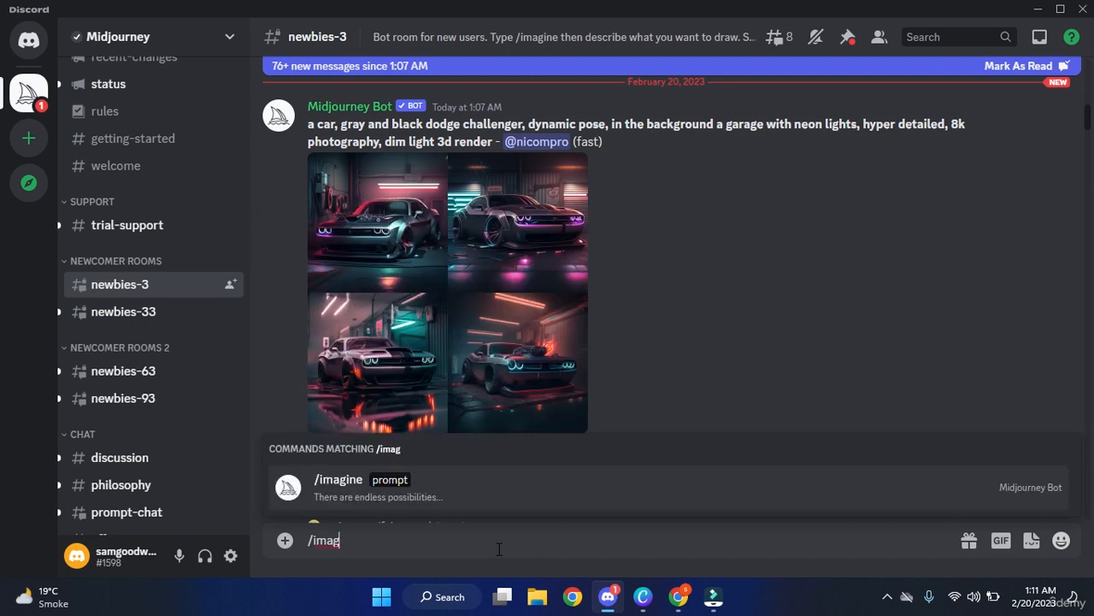
pyautogui.press('Tab')
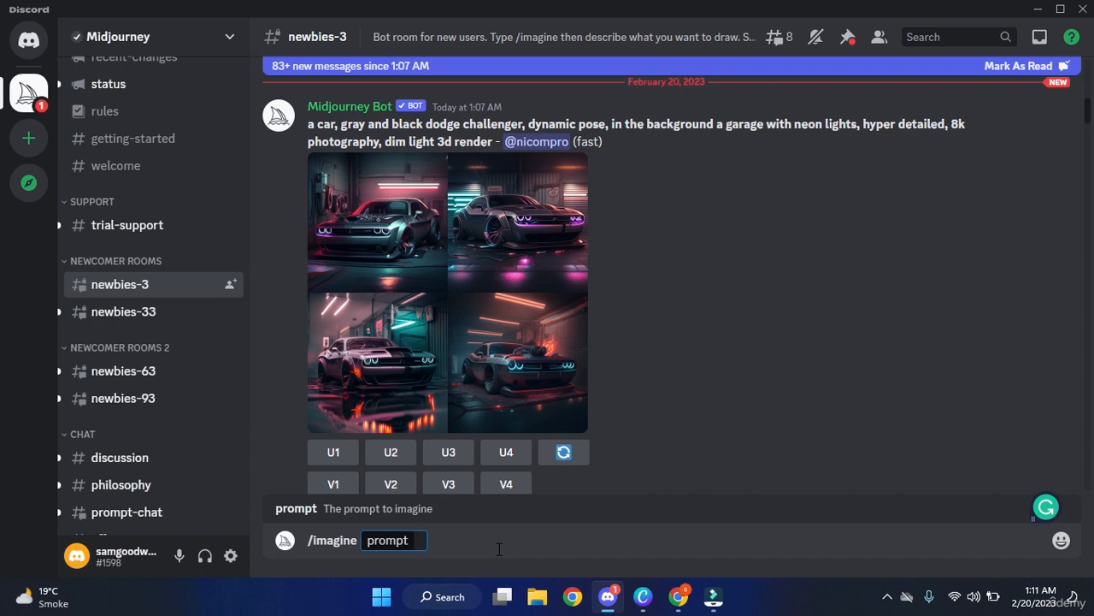
pyautogui.write('a black horse h')
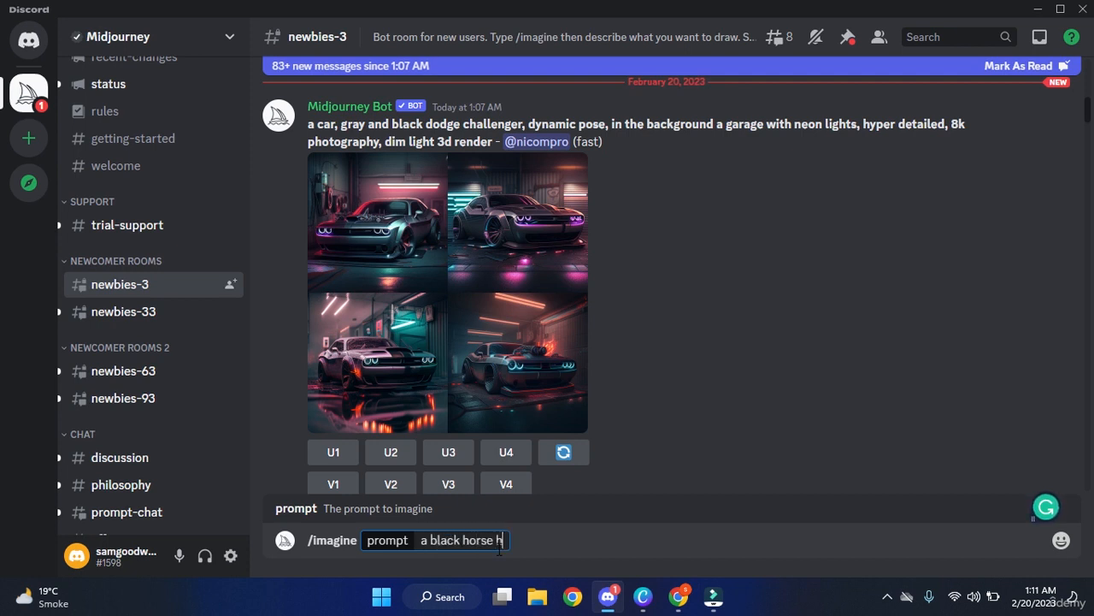
pyautogui.write('ighly d')
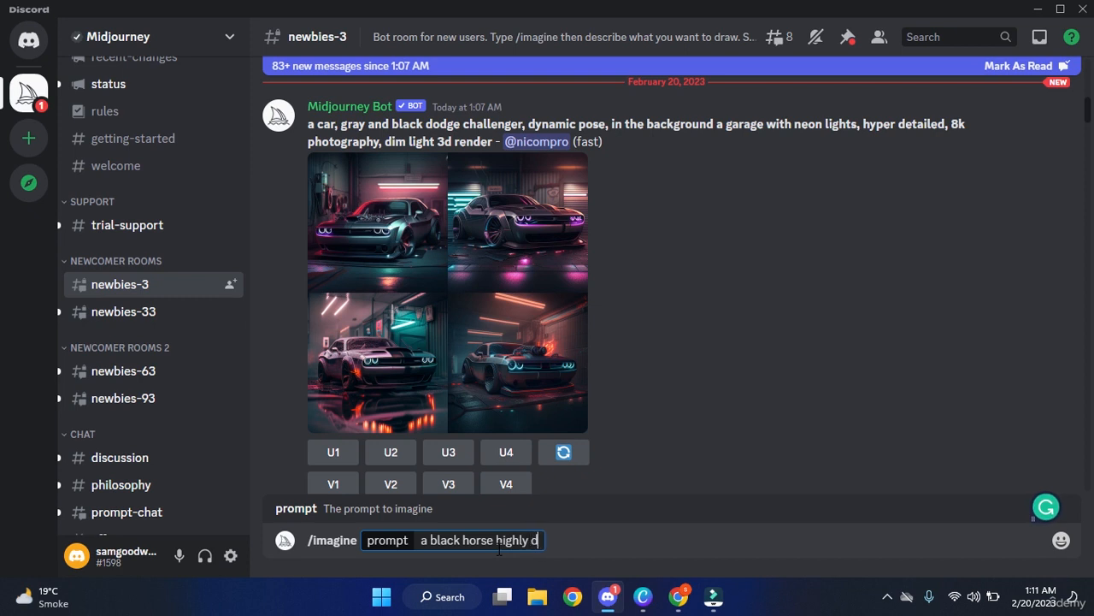
pyautogui.write('etailed in rela')
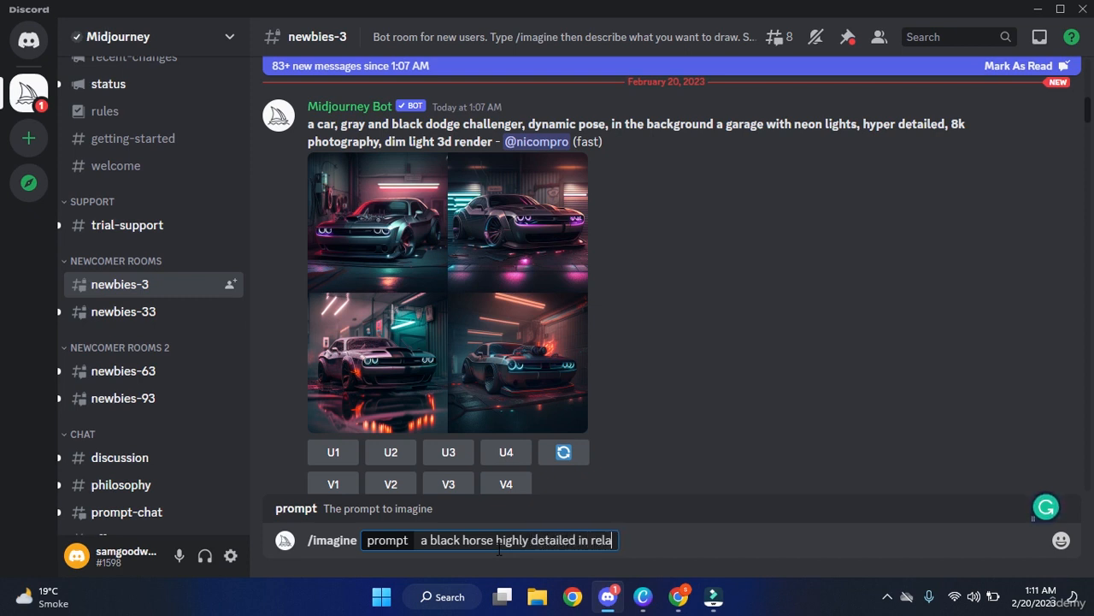
pyautogui.write('x')
pyautogui.press('BackSpace')
pyautogui.press('BackSpace')
pyautogui.press('BackSpace')
pyautogui.write('alistic ')
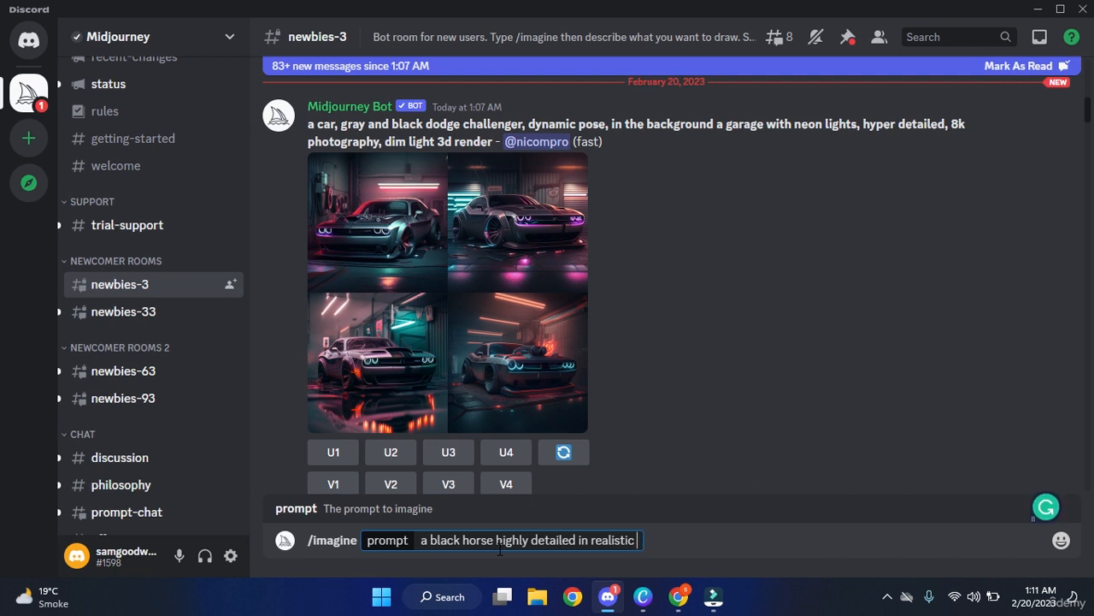
pyautogui.write('photo')
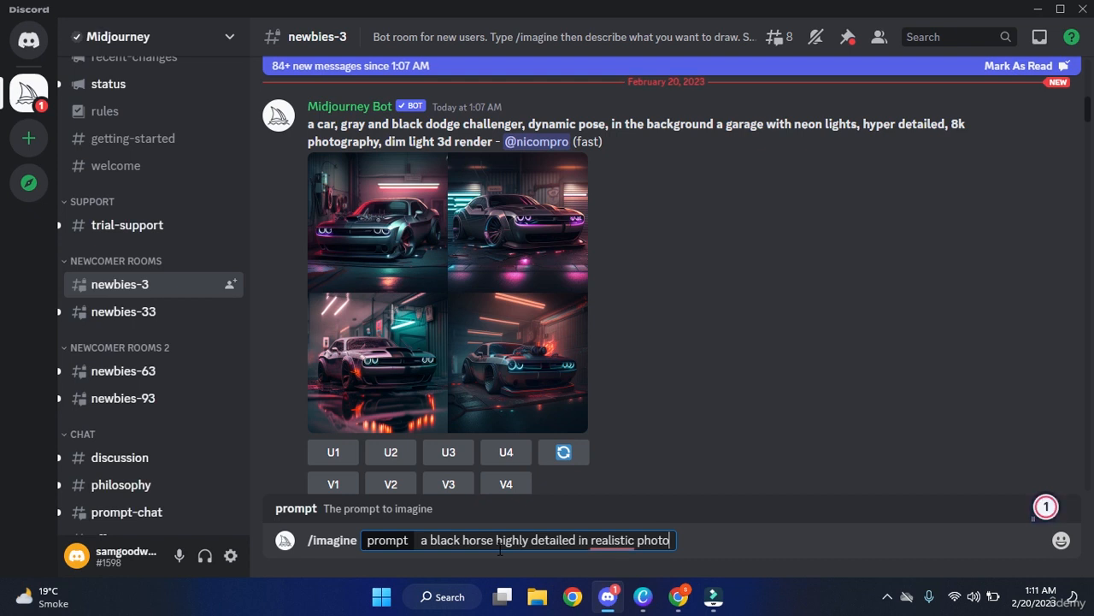
pyautogui.moveTo(610, 541)
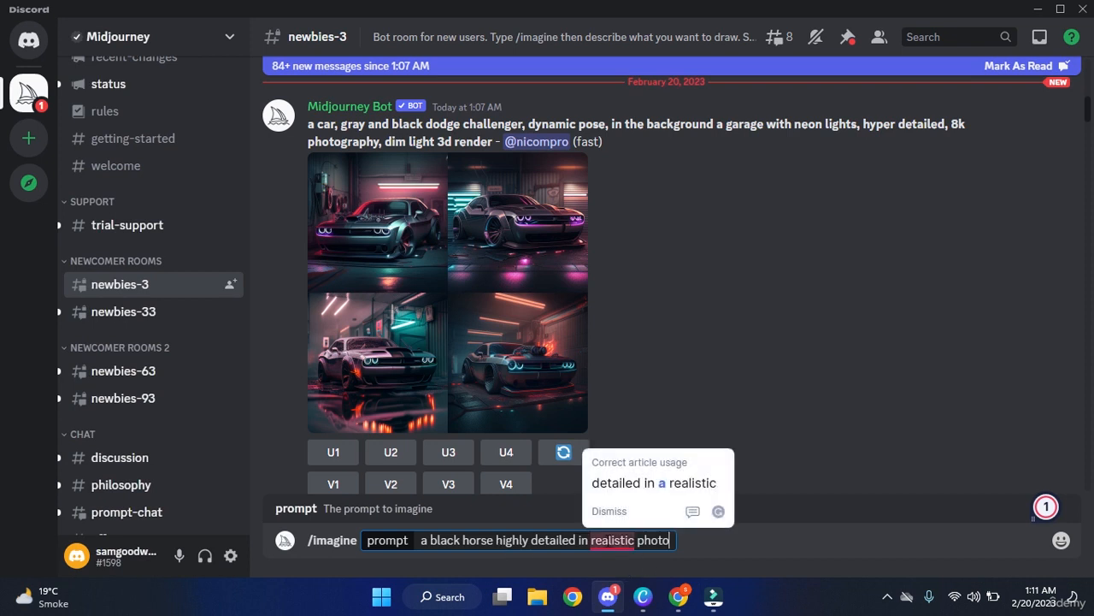
pyautogui.click(652, 484)
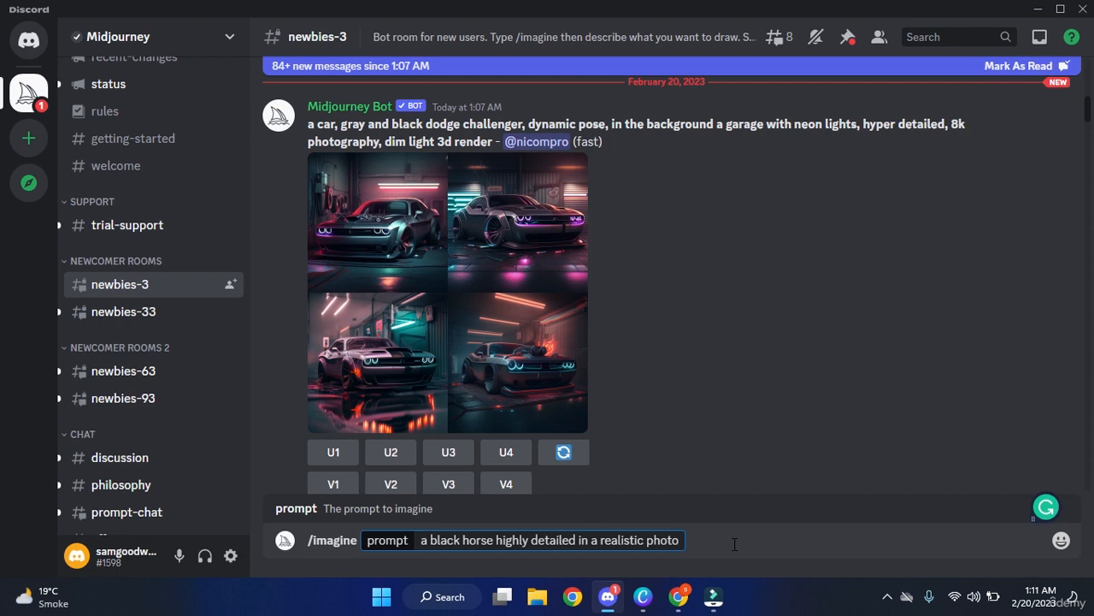
# Send the realistic black horse prompt and scroll the chat until its four-image grid appears.
pyautogui.press('Return')
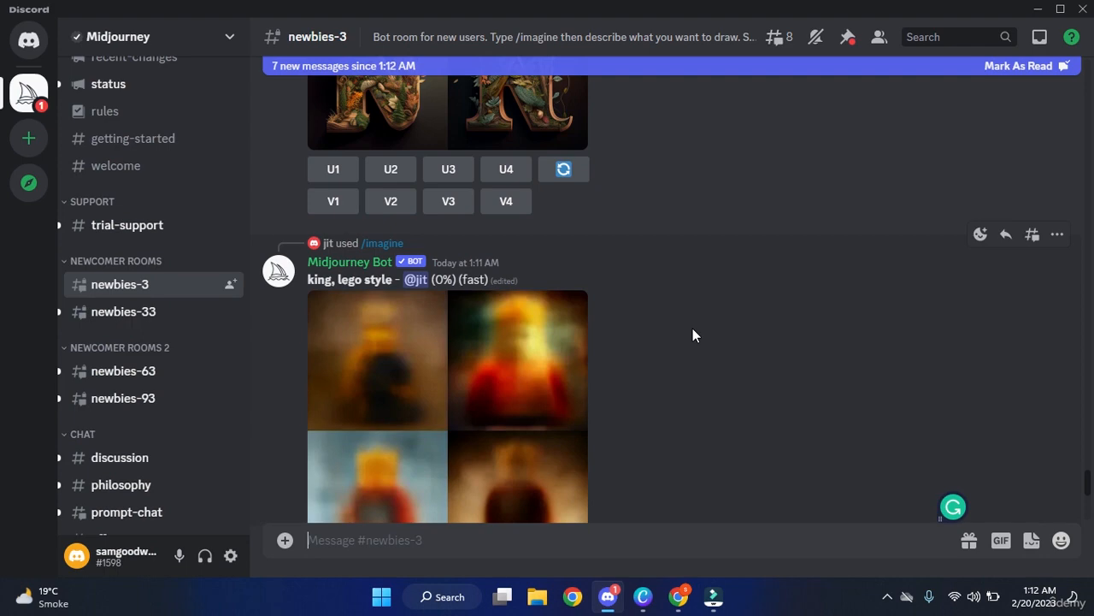
pyautogui.scroll(3, 693, 336)
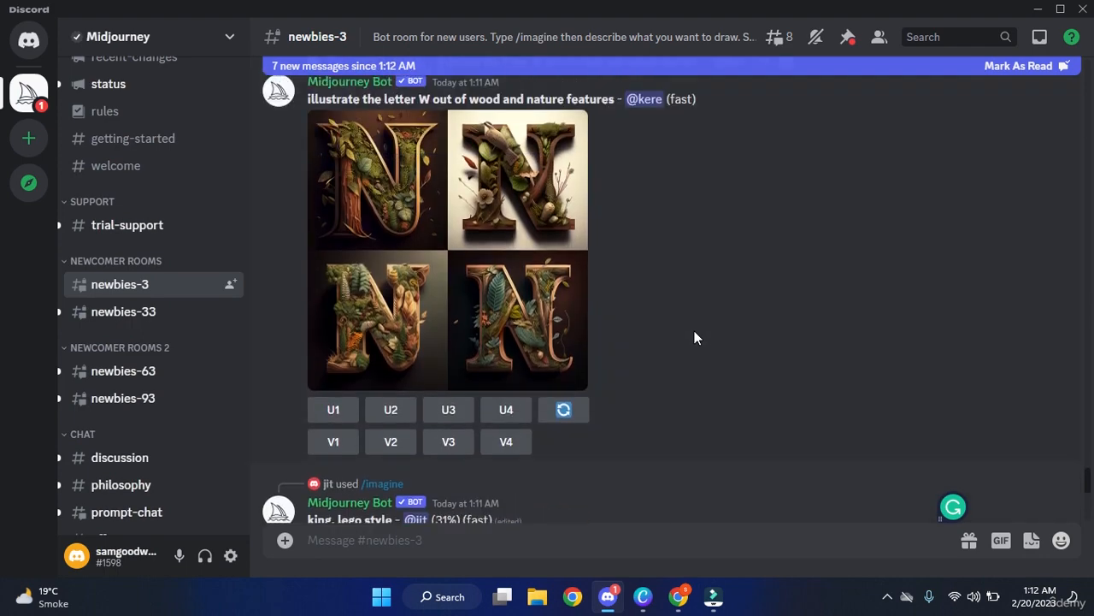
pyautogui.scroll(3, 694, 338)
pyautogui.scroll(1, 695, 338)
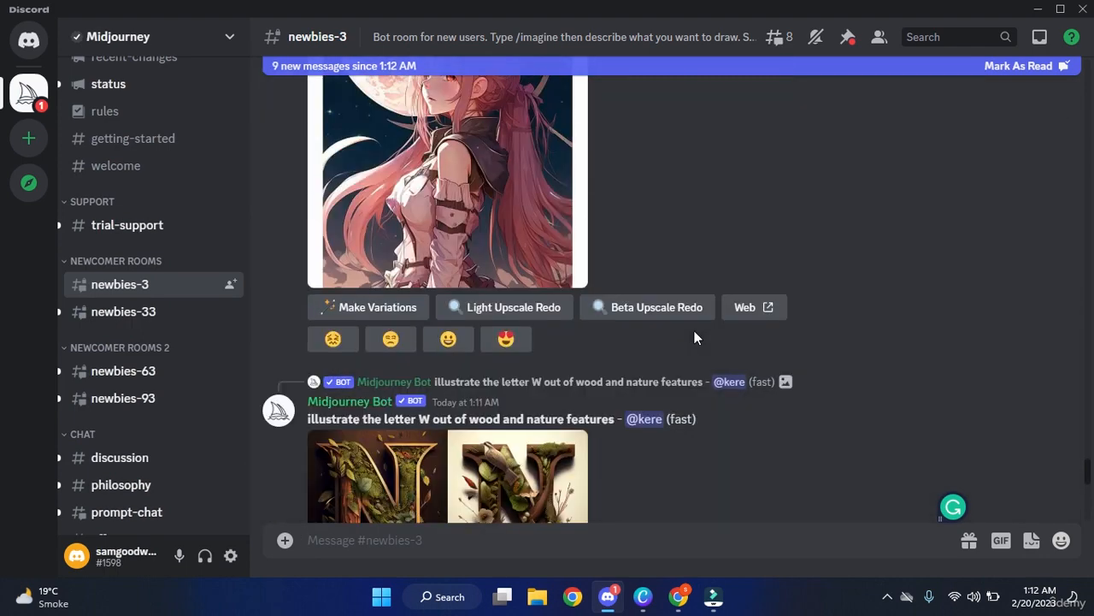
pyautogui.scroll(5, 694, 338)
pyautogui.scroll(3, 694, 338)
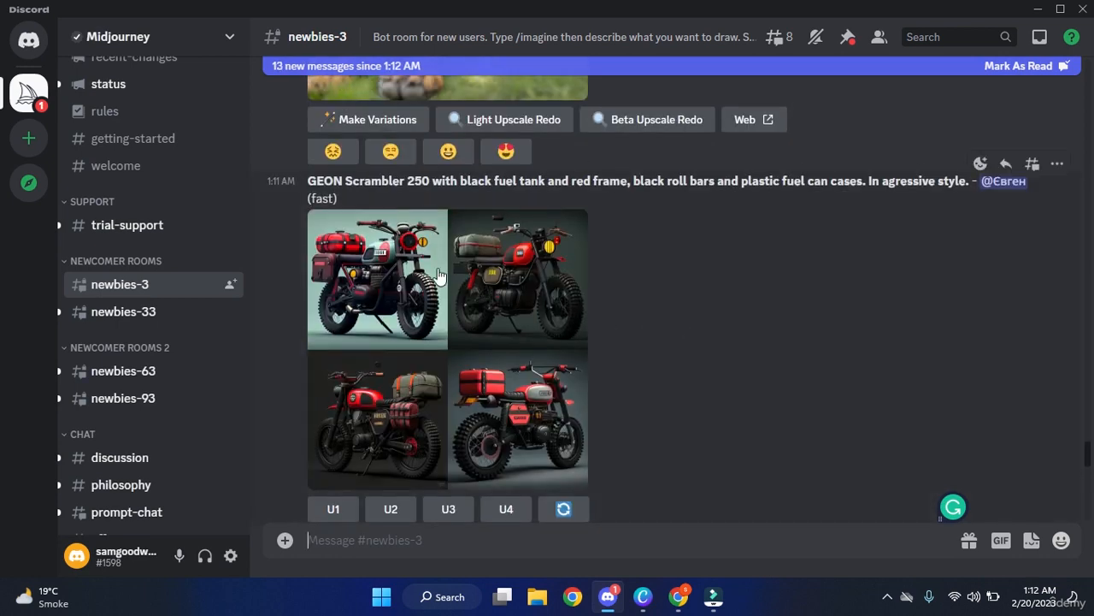
pyautogui.scroll(8, 681, 329)
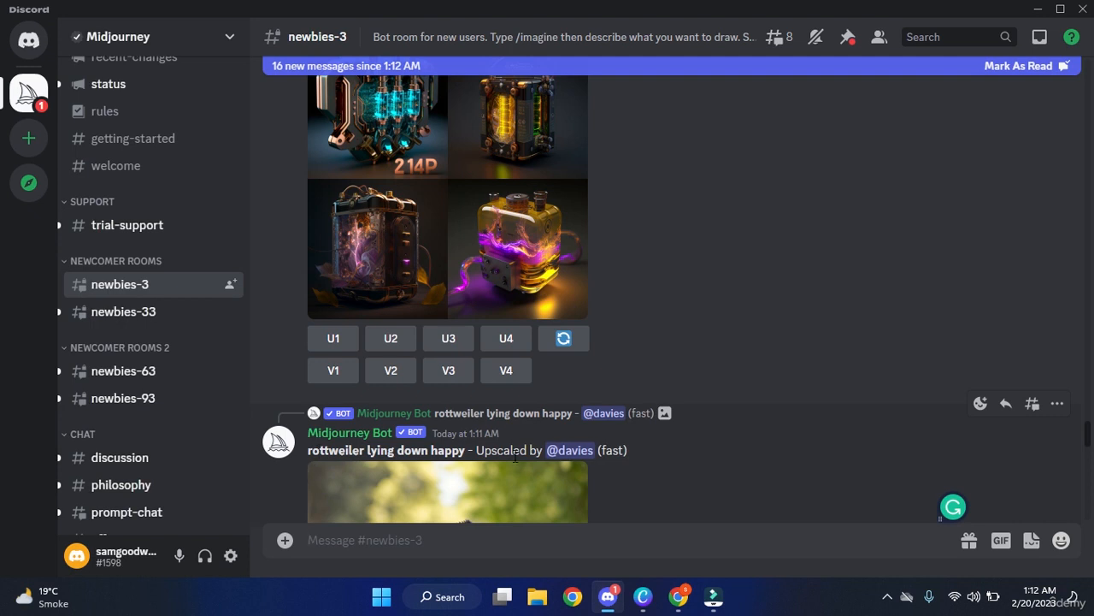
pyautogui.scroll(-3, 539, 454)
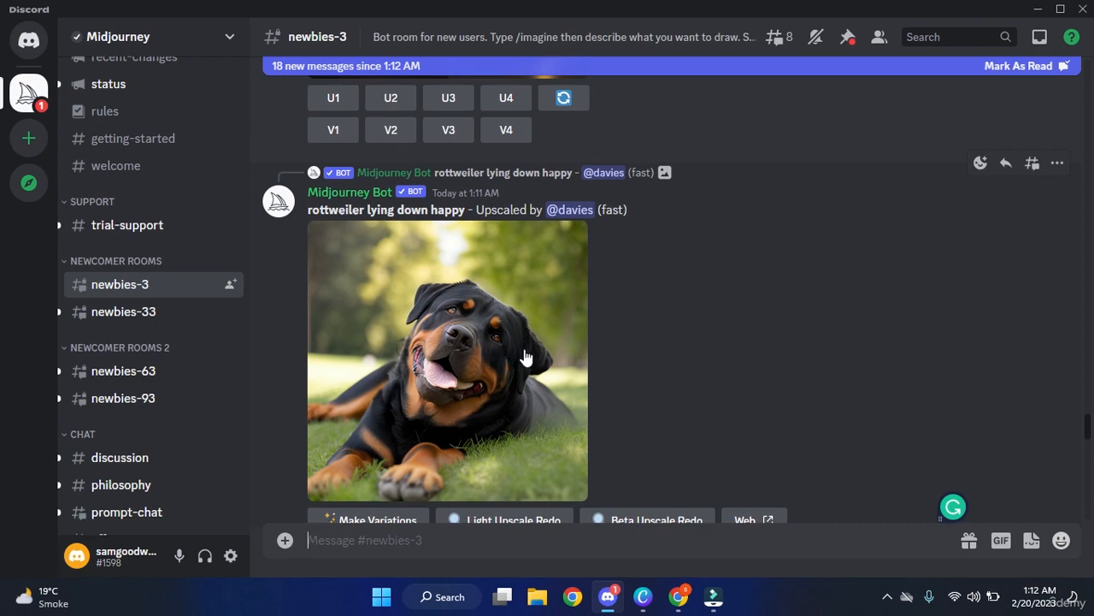
pyautogui.scroll(-15, 596, 332)
pyautogui.scroll(-15, 600, 335)
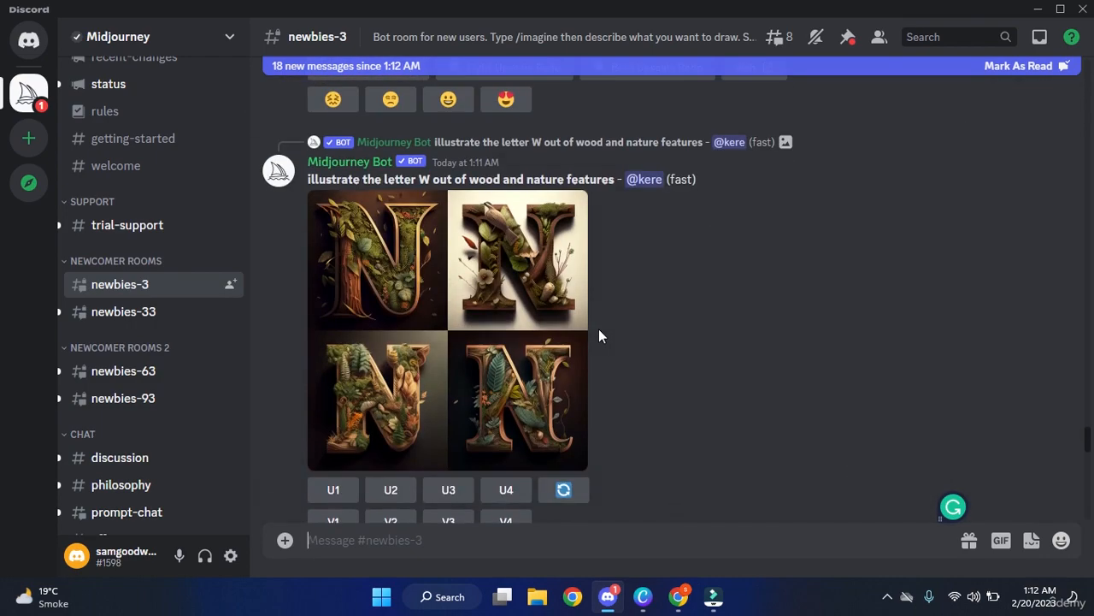
pyautogui.scroll(-15, 599, 335)
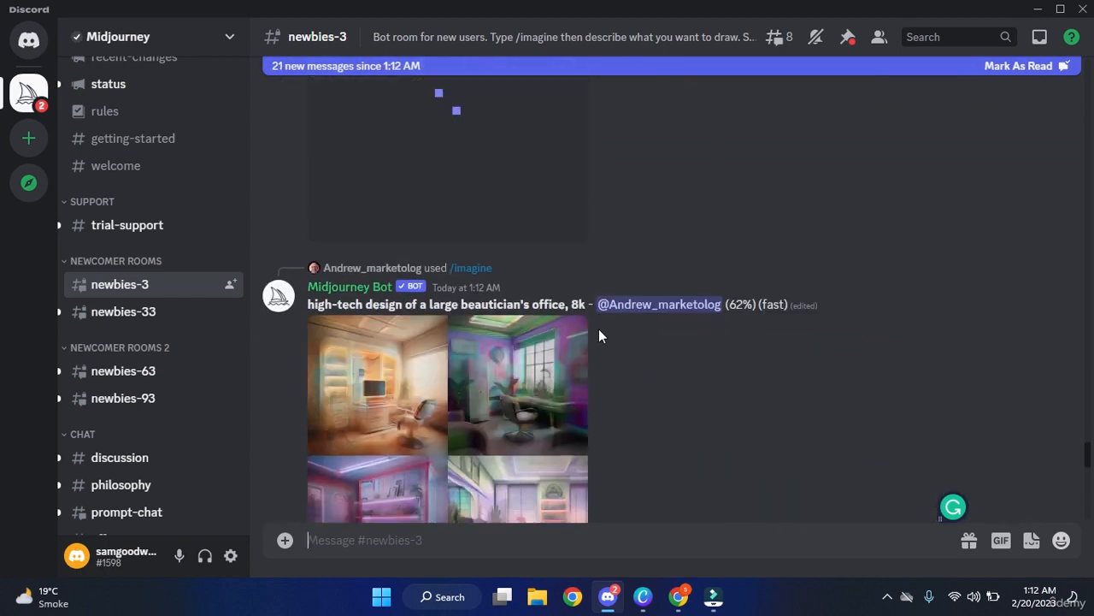
pyautogui.scroll(-12, 599, 335)
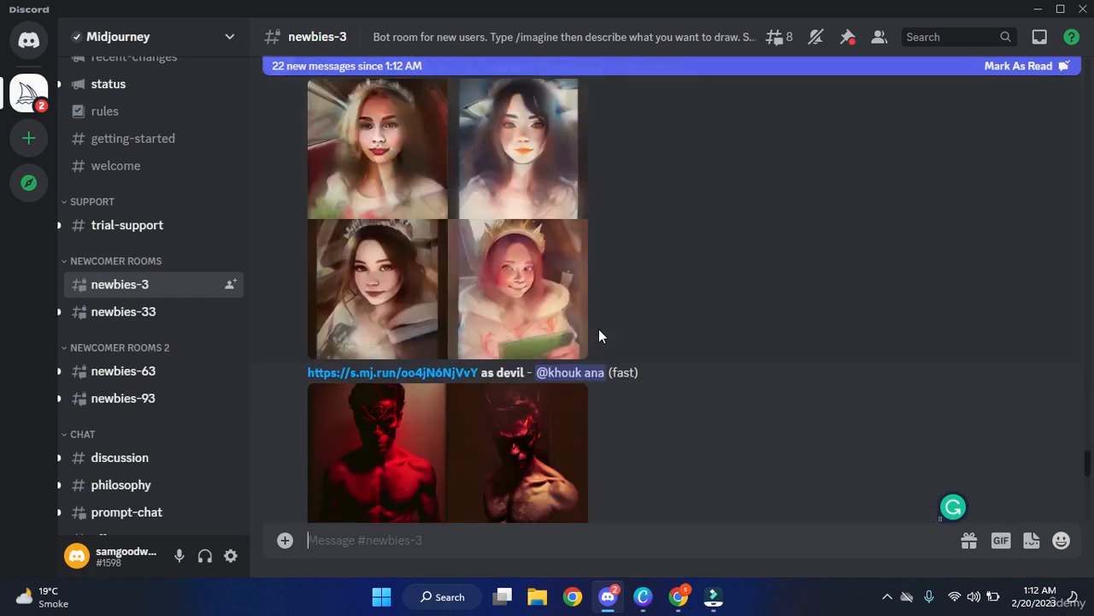
pyautogui.scroll(-12, 599, 335)
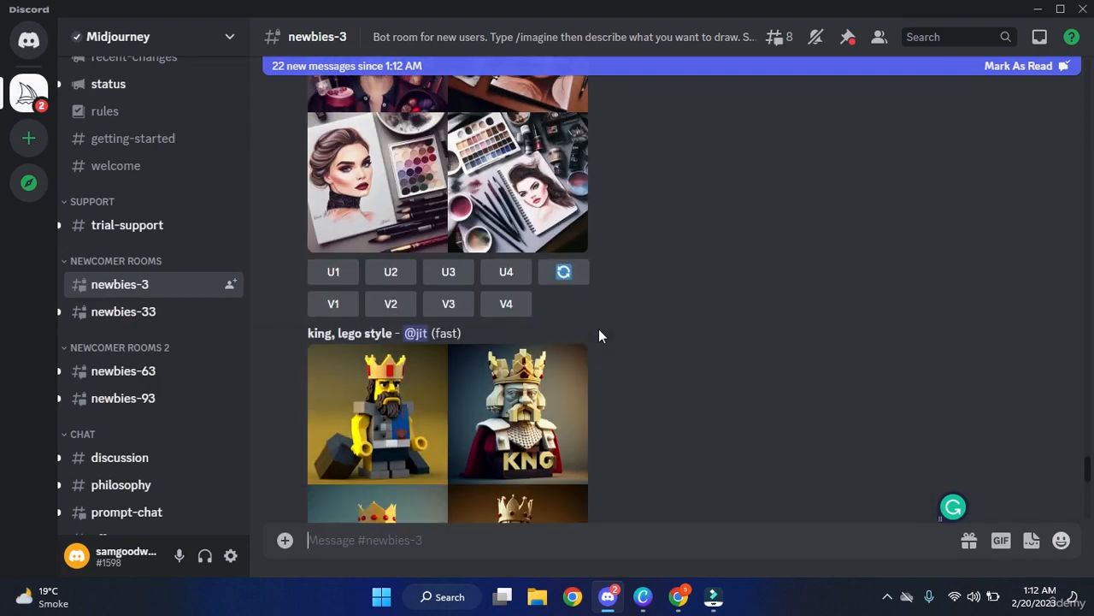
pyautogui.scroll(-12, 599, 336)
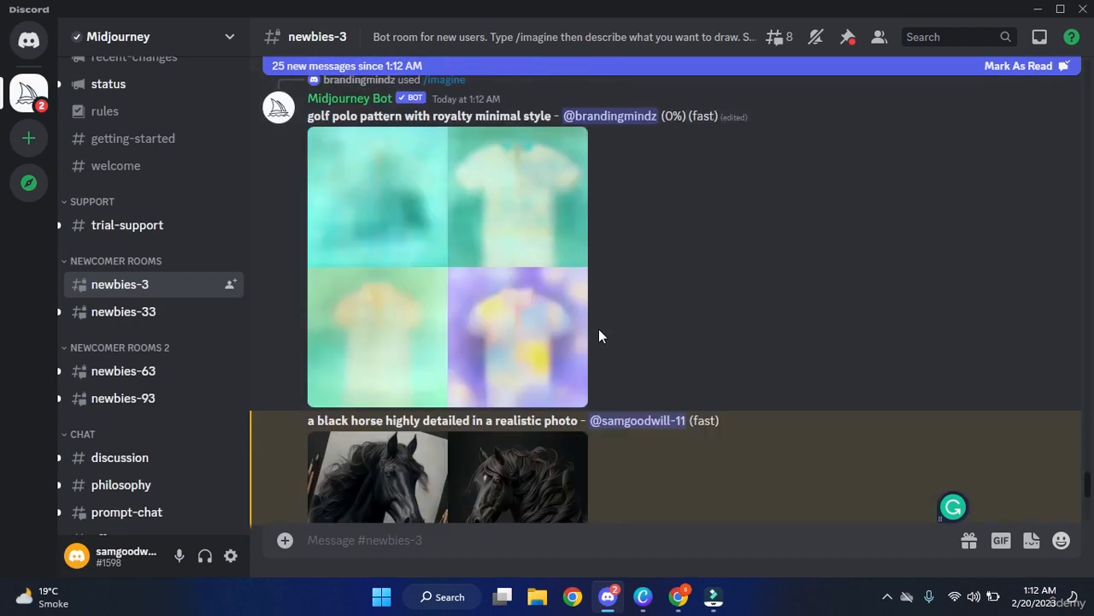
pyautogui.scroll(-4, 599, 336)
pyautogui.scroll(2, 599, 336)
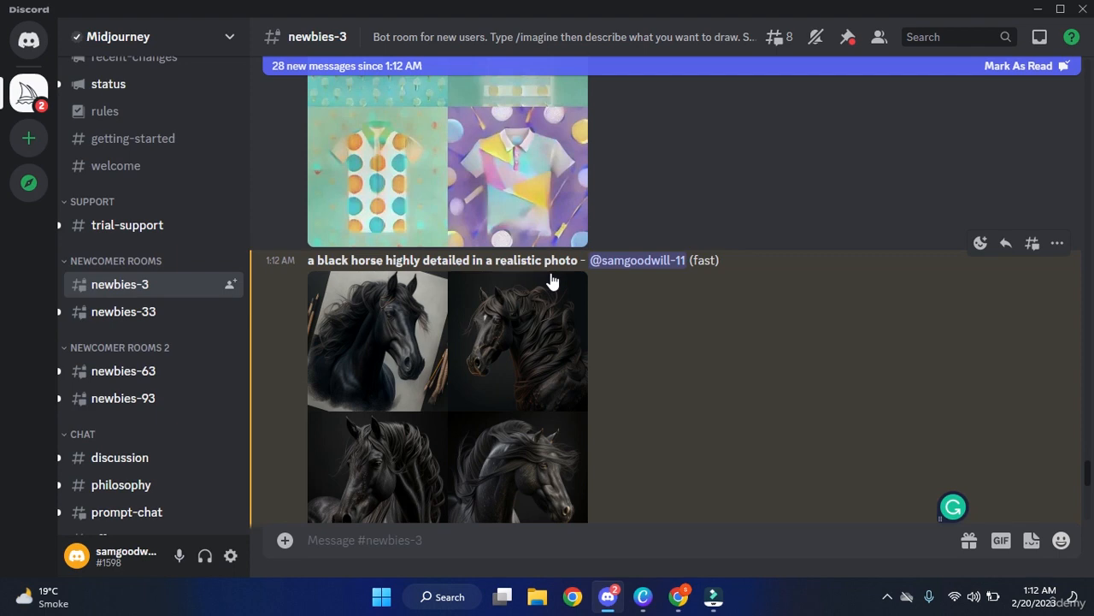
pyautogui.scroll(-1, 552, 303)
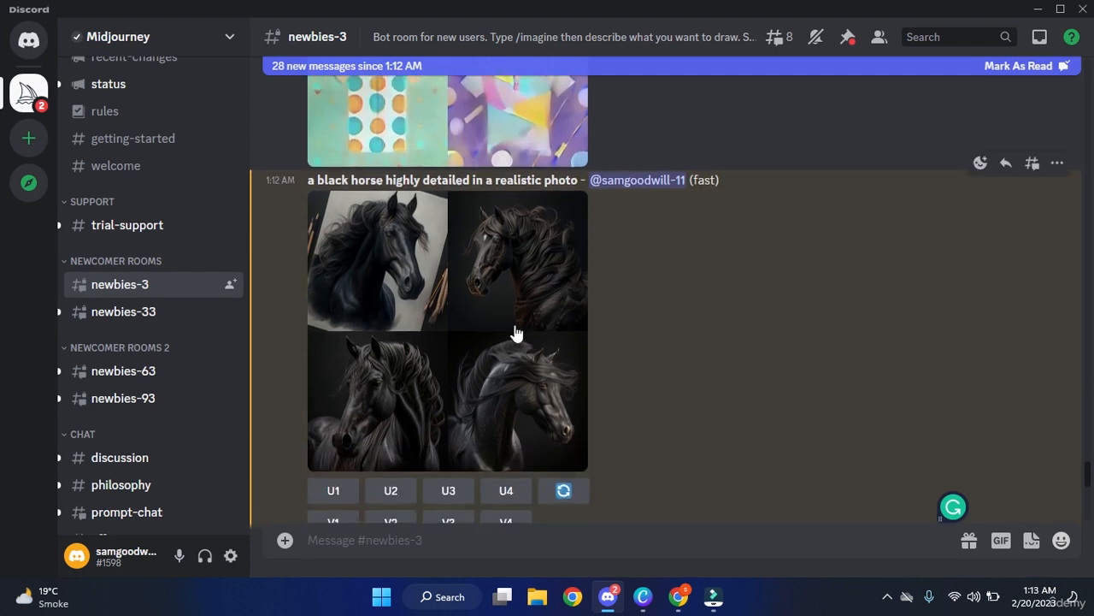
# Enlarge the finished realistic black horse grid in Discord's image preview.
pyautogui.click(516, 281)
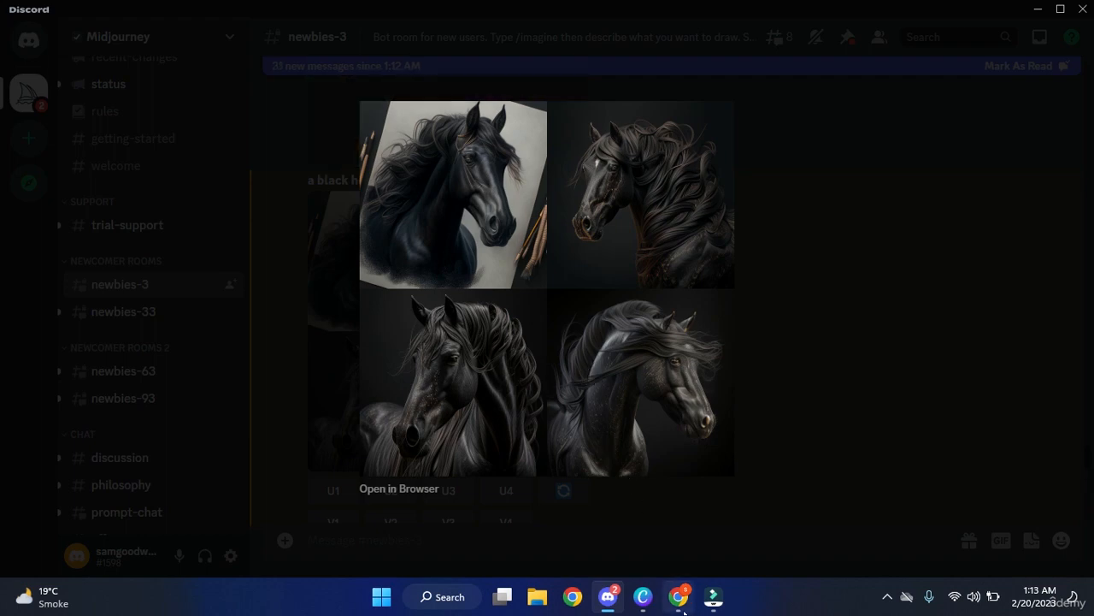
pyautogui.scroll(-1, 658, 347)
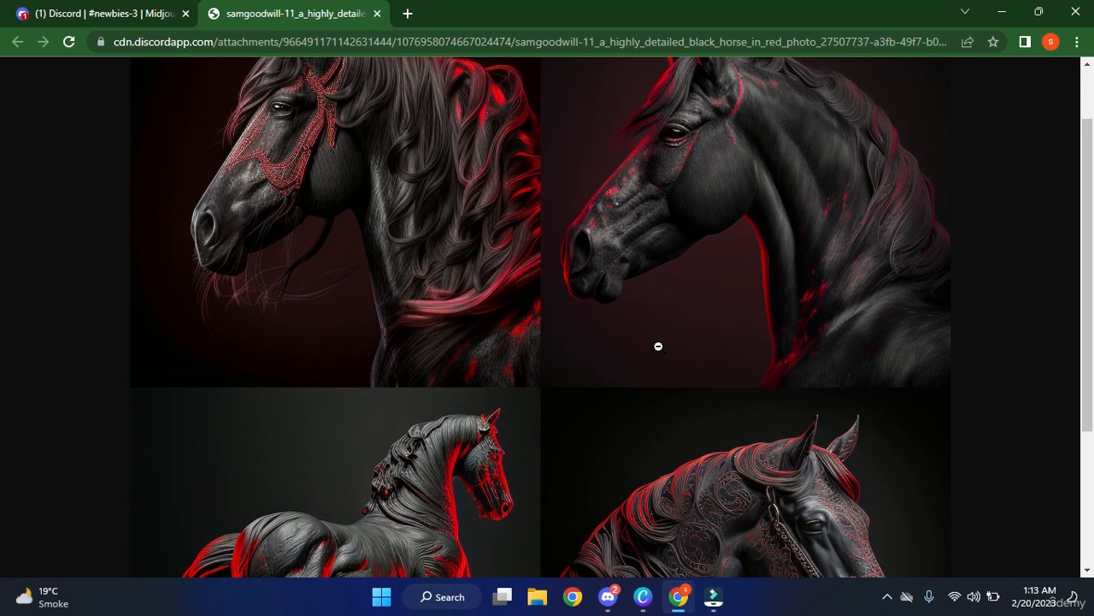
pyautogui.scroll(-2, 816, 306)
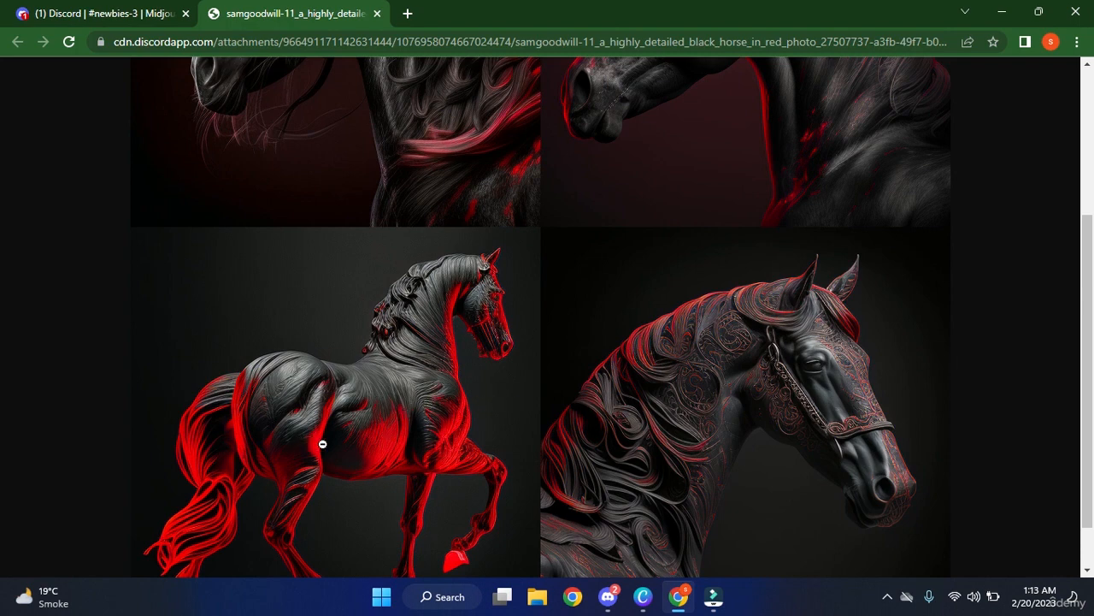
pyautogui.click(608, 596)
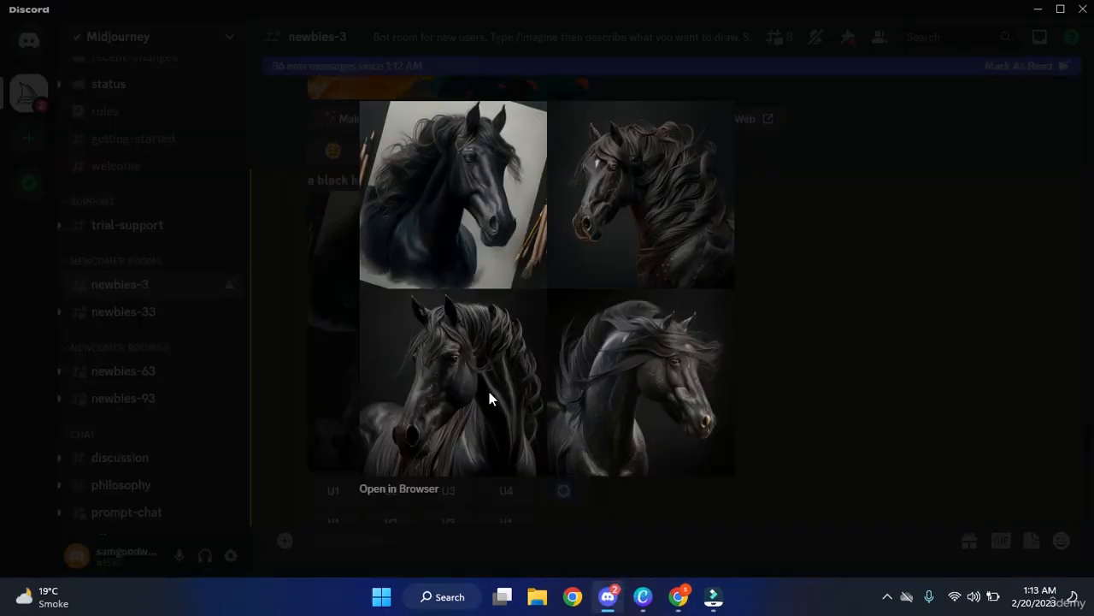
# Close the horse preview and start a new /imagine command in the newbies-3 message box.
pyautogui.click(815, 332)
pyautogui.scroll(-5, 616, 398)
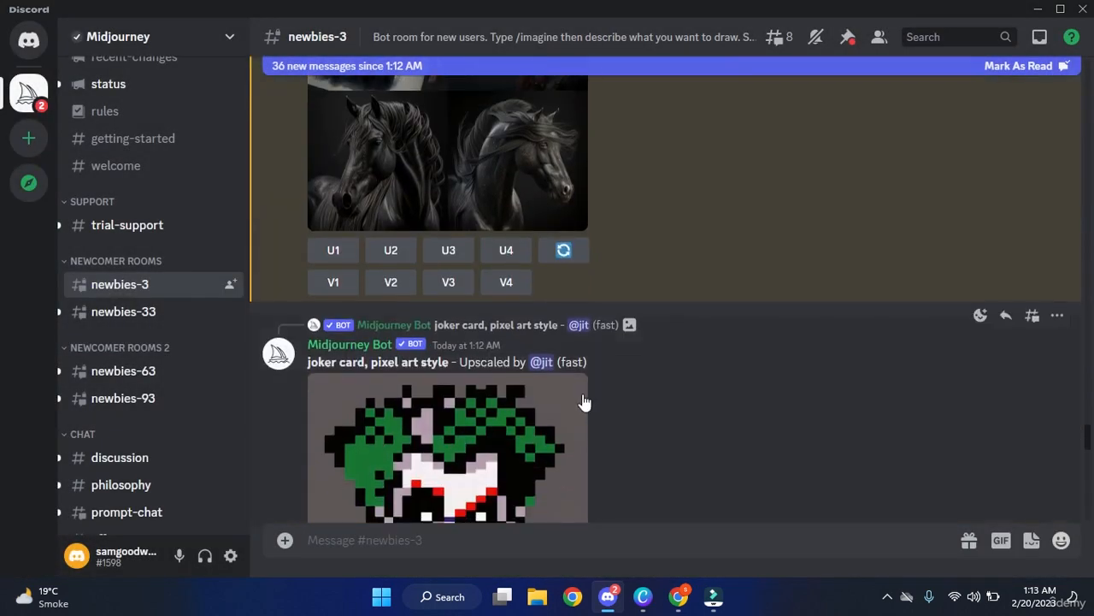
pyautogui.scroll(-10, 582, 395)
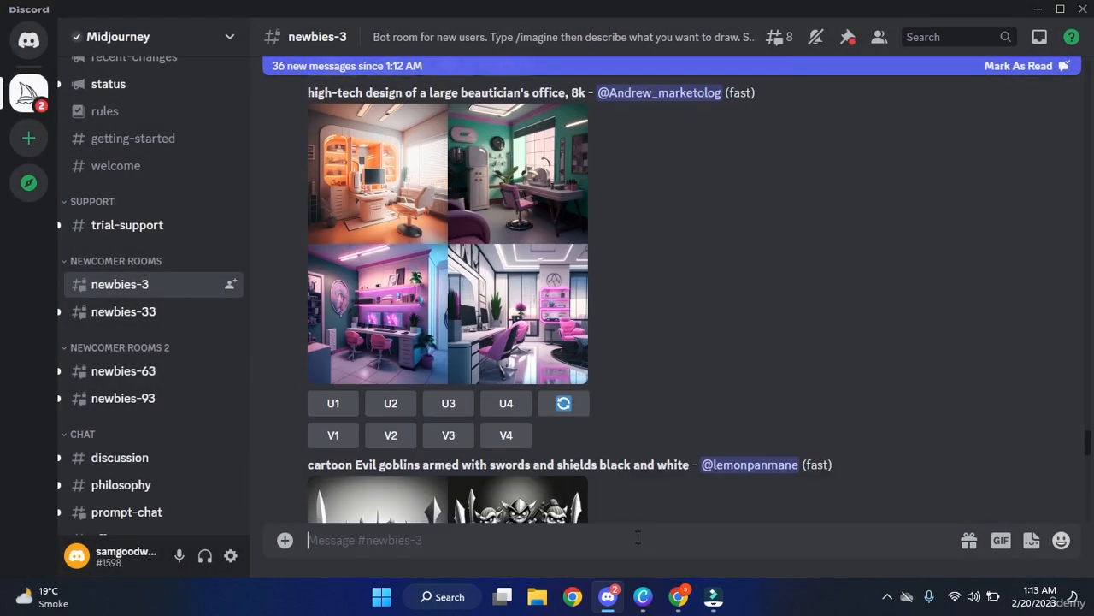
pyautogui.click(638, 537)
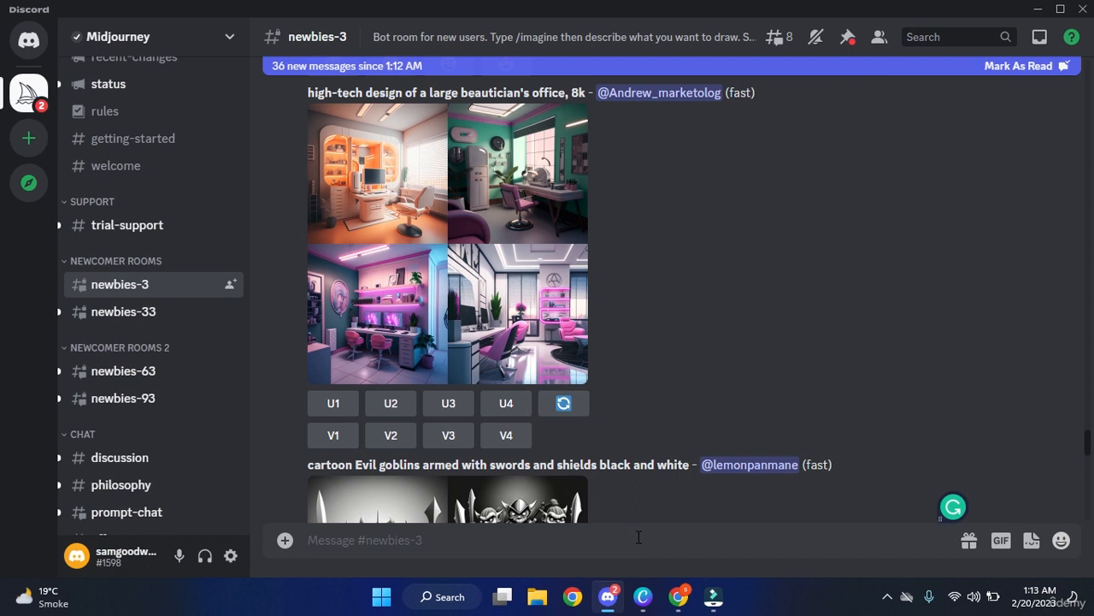
pyautogui.write('spider man')
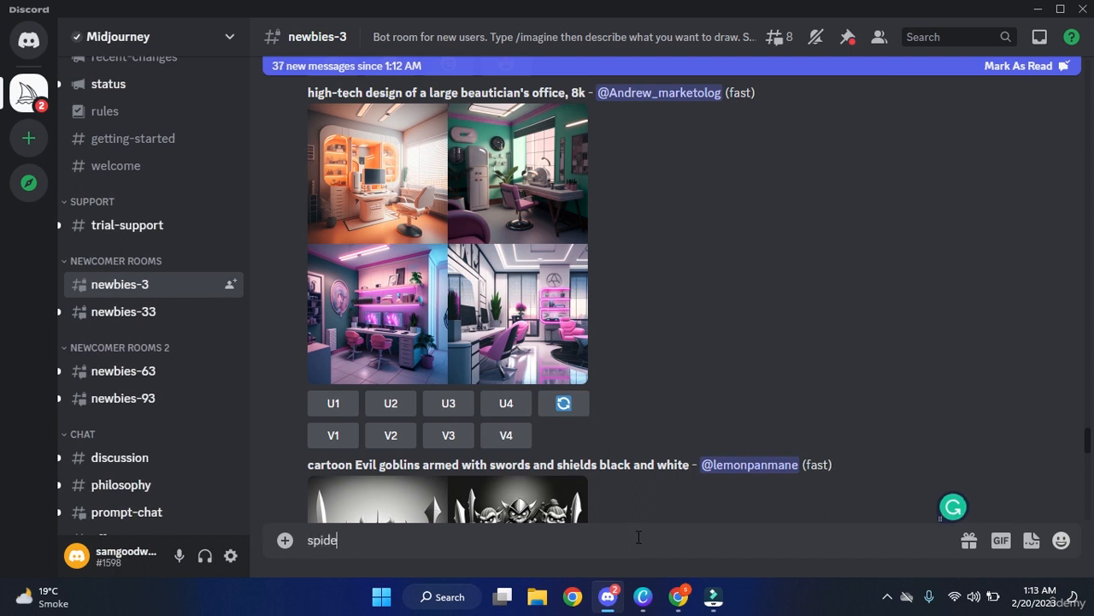
pyautogui.press('BackSpace')
pyautogui.press('BackSpace')
pyautogui.press('BackSpace')
pyautogui.press('BackSpace')
pyautogui.press('BackSpace')
pyautogui.press('BackSpace')
pyautogui.press('BackSpace')
pyautogui.press('BackSpace')
pyautogui.press('BackSpace')
pyautogui.press('BackSpace')
pyautogui.press('BackSpace')
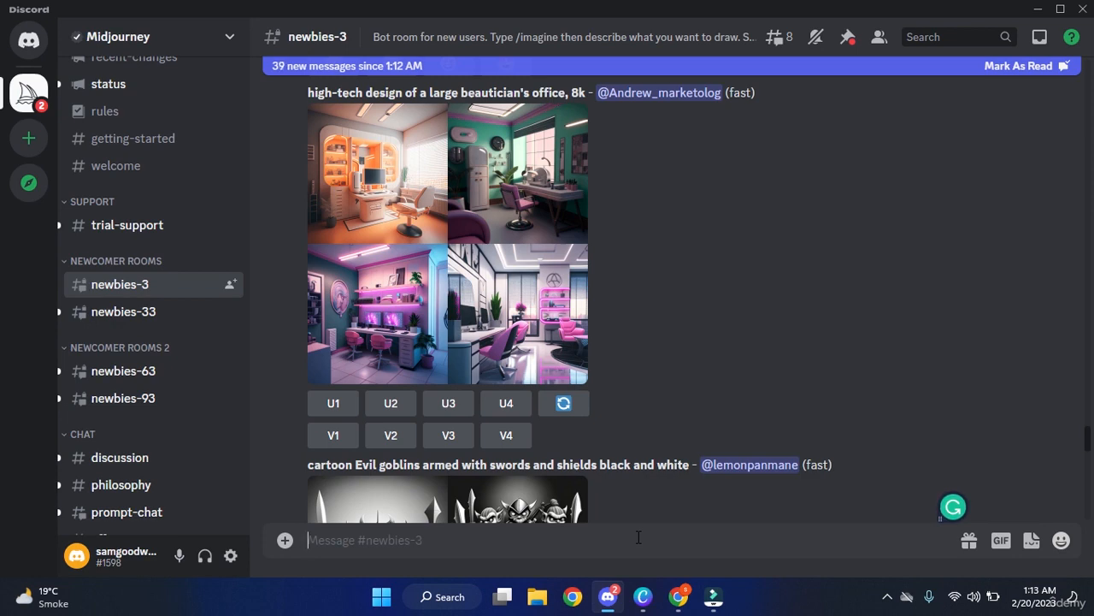
pyautogui.write('/i')
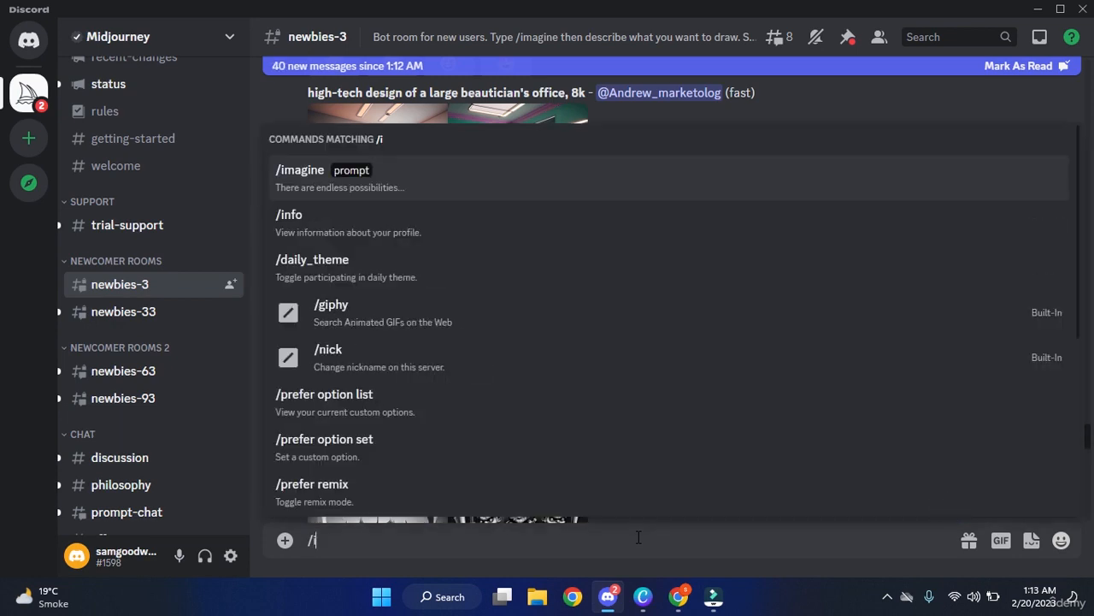
pyautogui.press('Tab')
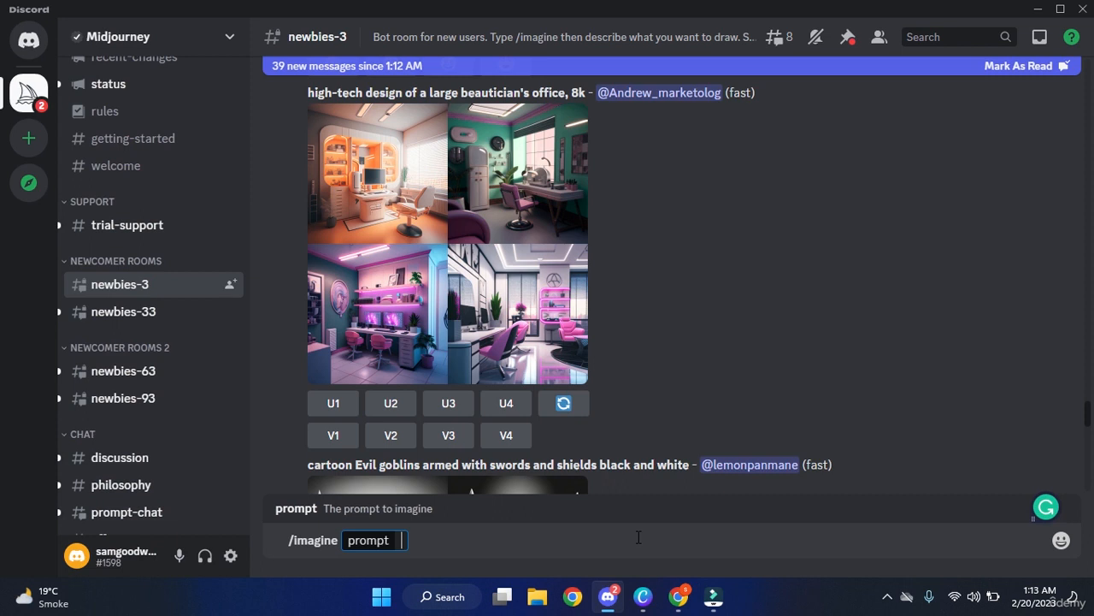
# Enter and send 'a spiderman standing on the river highly detailed pencil art in a cartoon look'.
pyautogui.write('a spi')
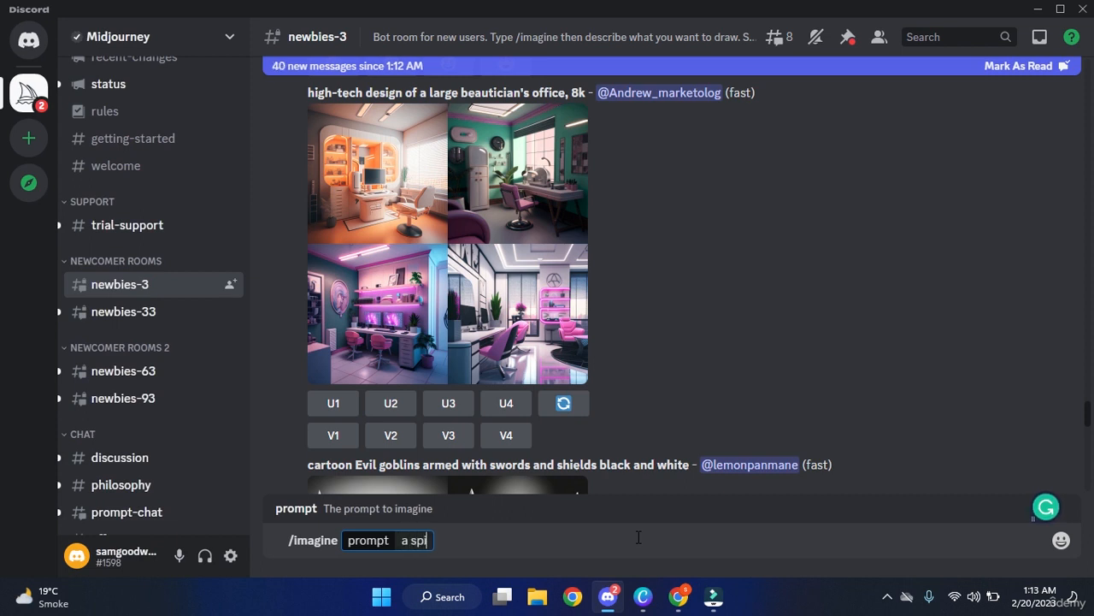
pyautogui.write('derman stan')
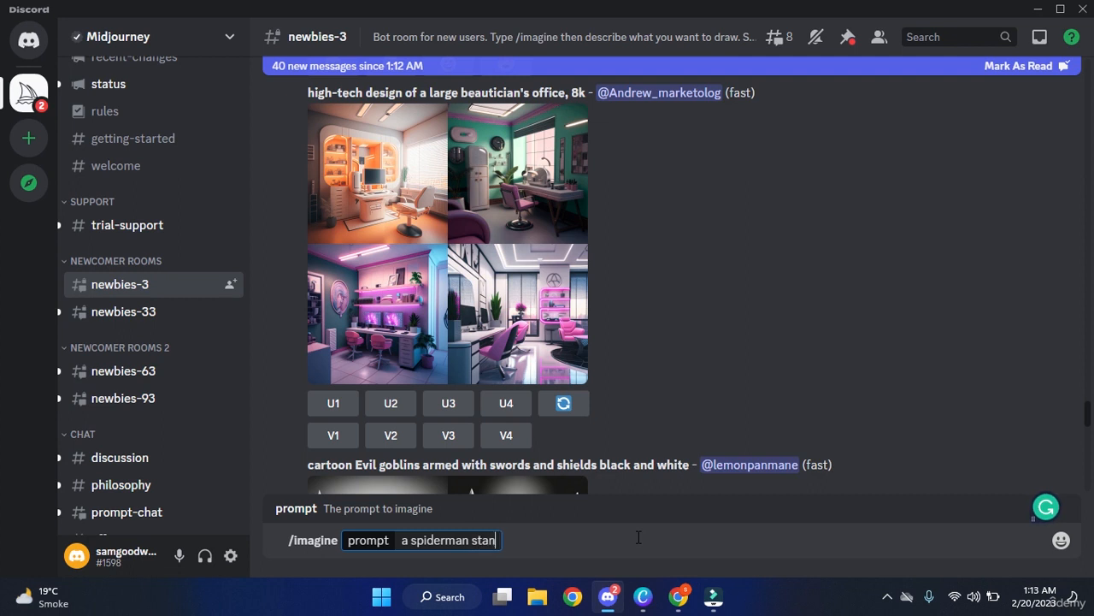
pyautogui.write('ding on')
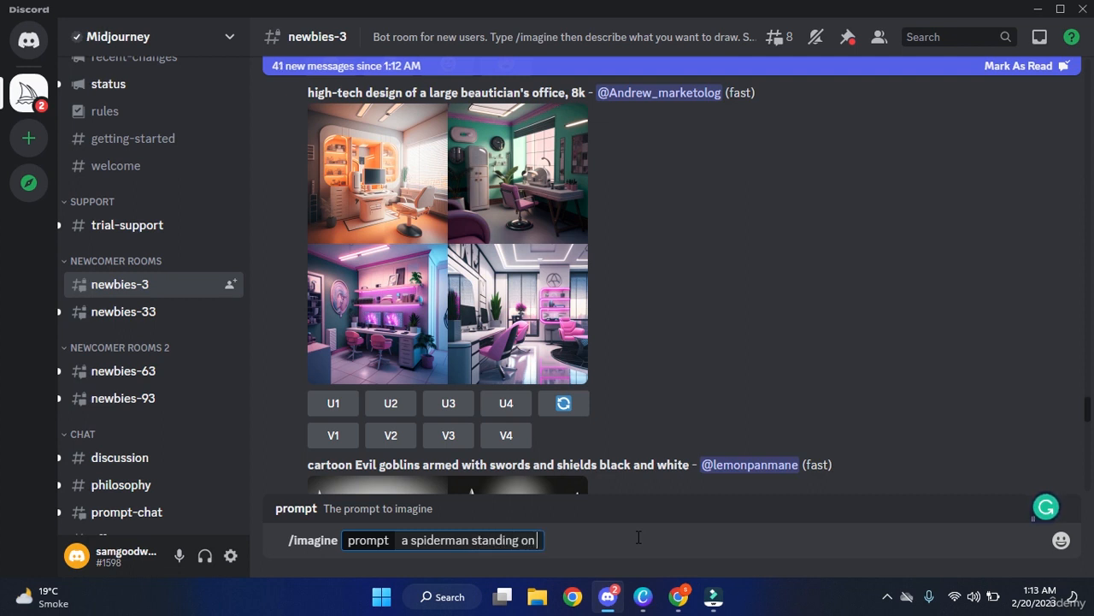
pyautogui.write(' the rive')
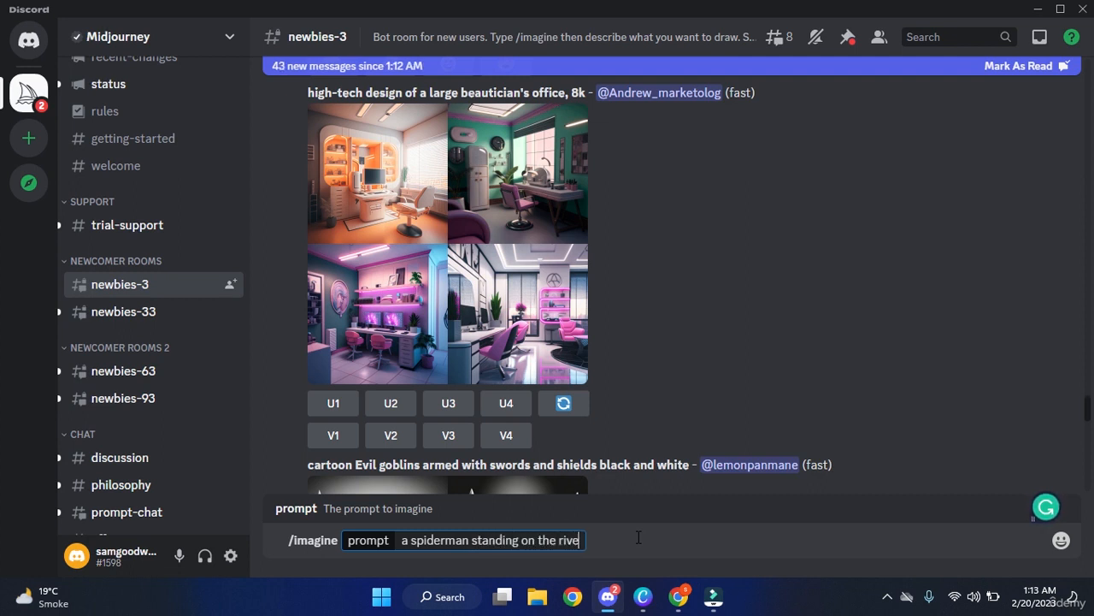
pyautogui.write('r higly detailed')
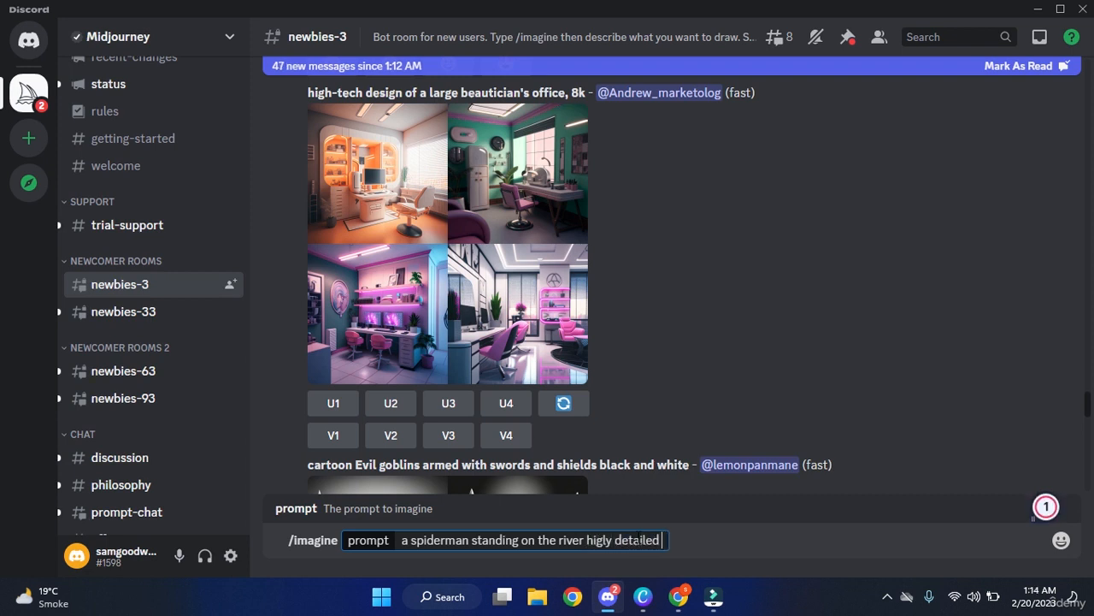
pyautogui.write(' penci')
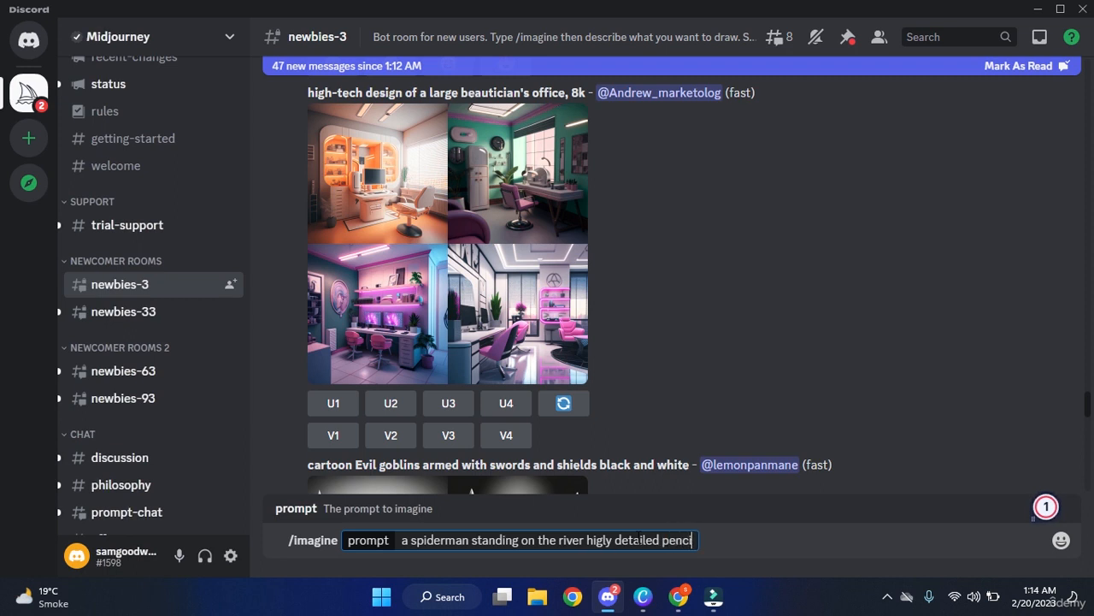
pyautogui.write('l art ')
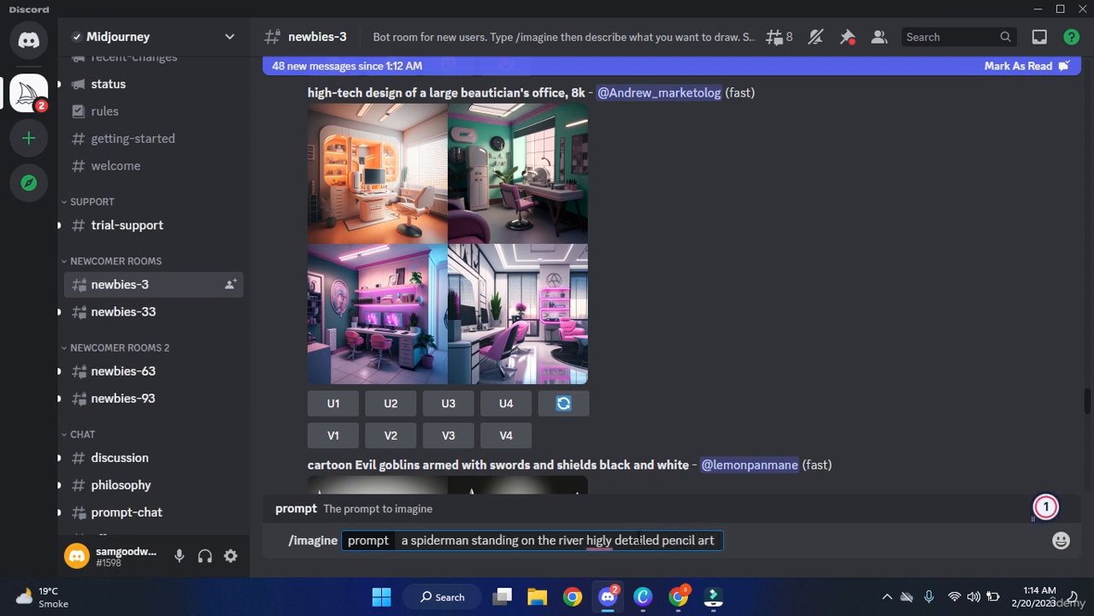
pyautogui.write('in cartoon look')
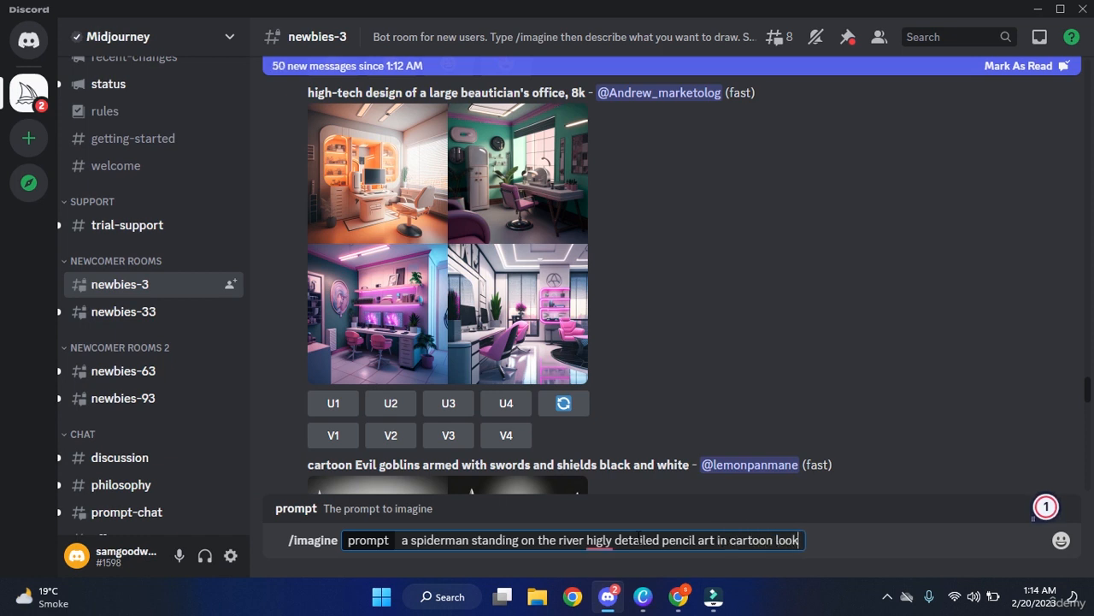
pyautogui.moveTo(599, 538)
pyautogui.click(632, 475)
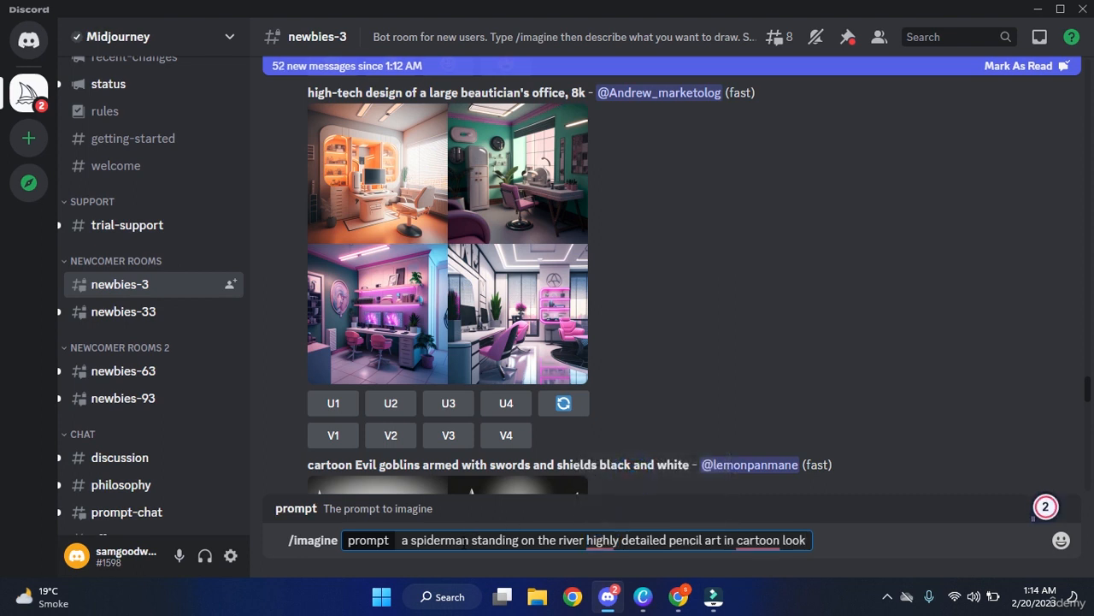
pyautogui.moveTo(735, 548)
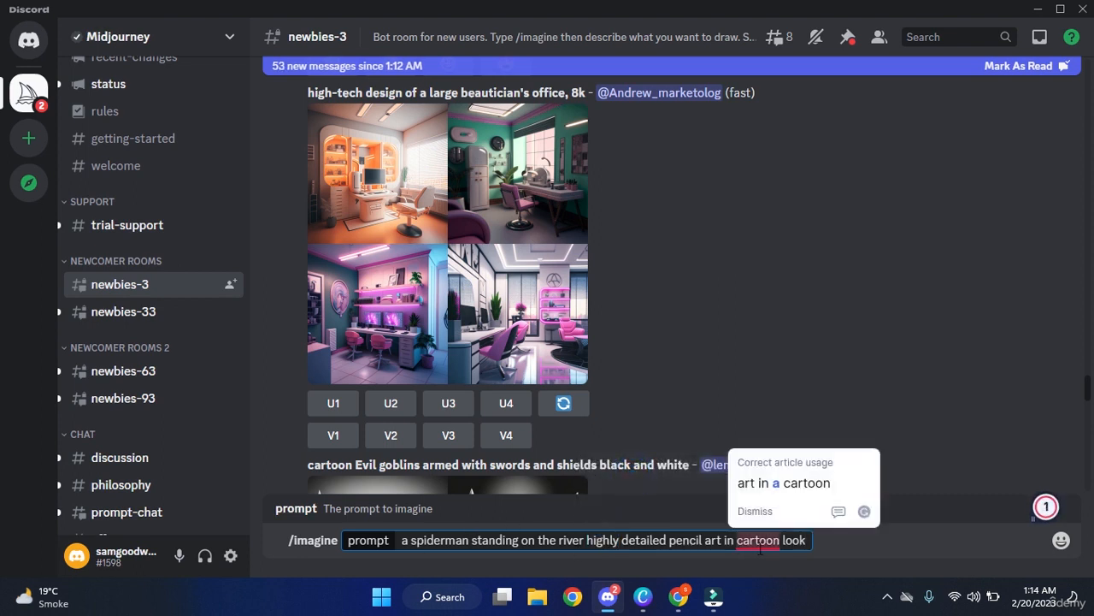
pyautogui.click(779, 482)
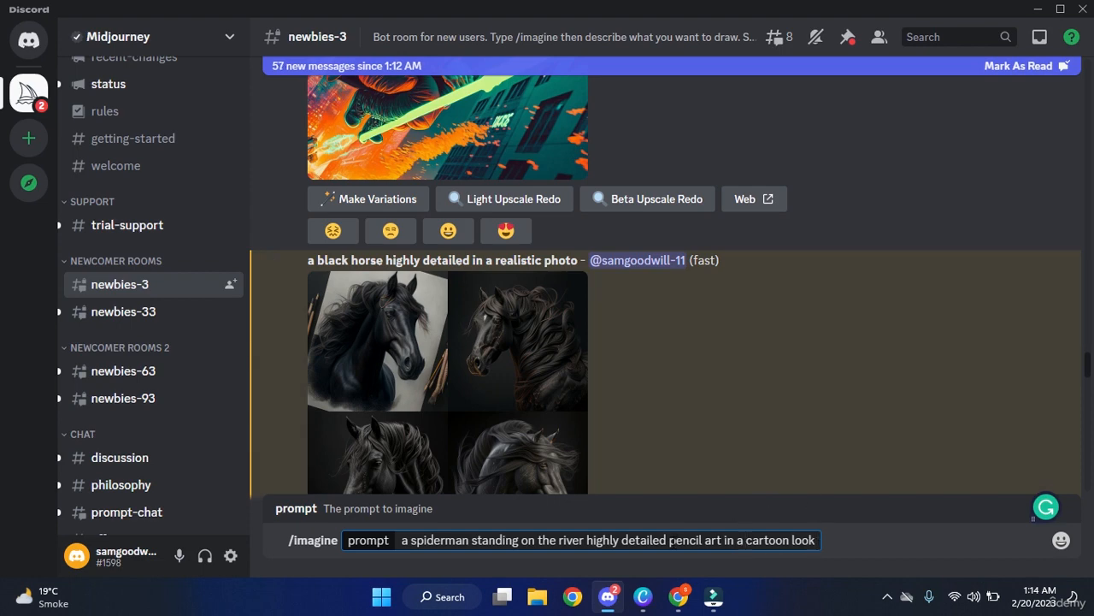
pyautogui.moveTo(670, 540); pyautogui.dragTo(790, 541)
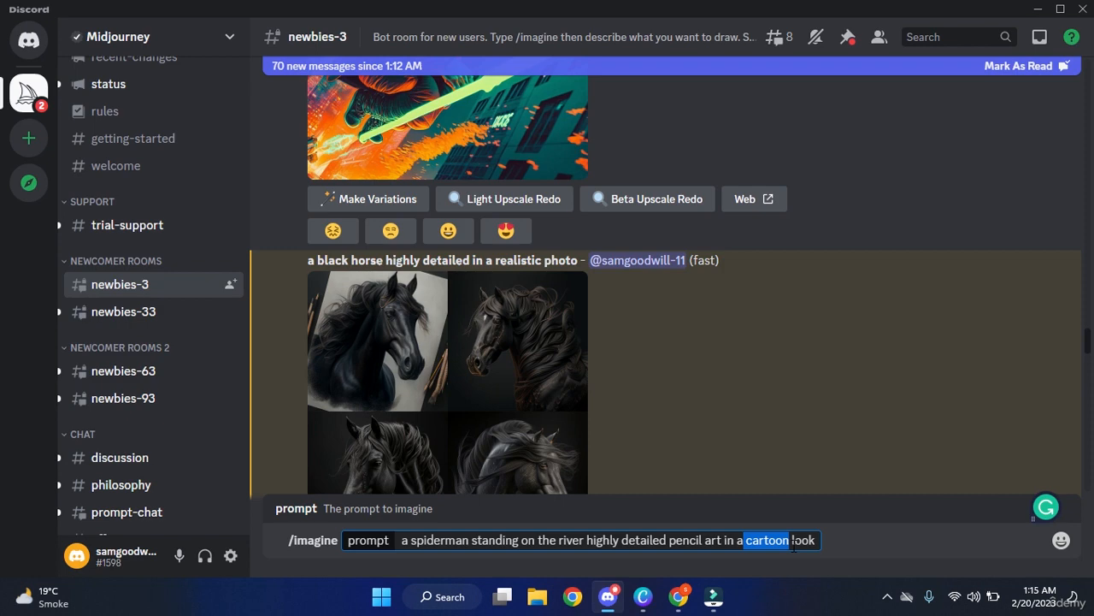
pyautogui.press('Return')
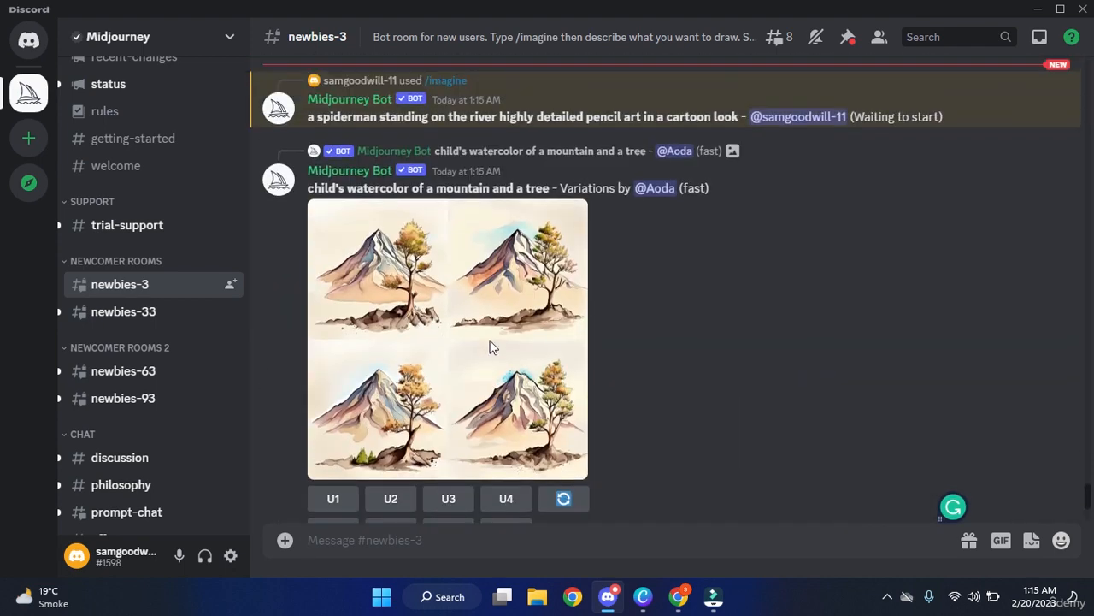
# Scroll newbies-3, briefly preview another user's abandoned-city grid, and keep scrolling for the spiderman results.
pyautogui.scroll(2, 492, 346)
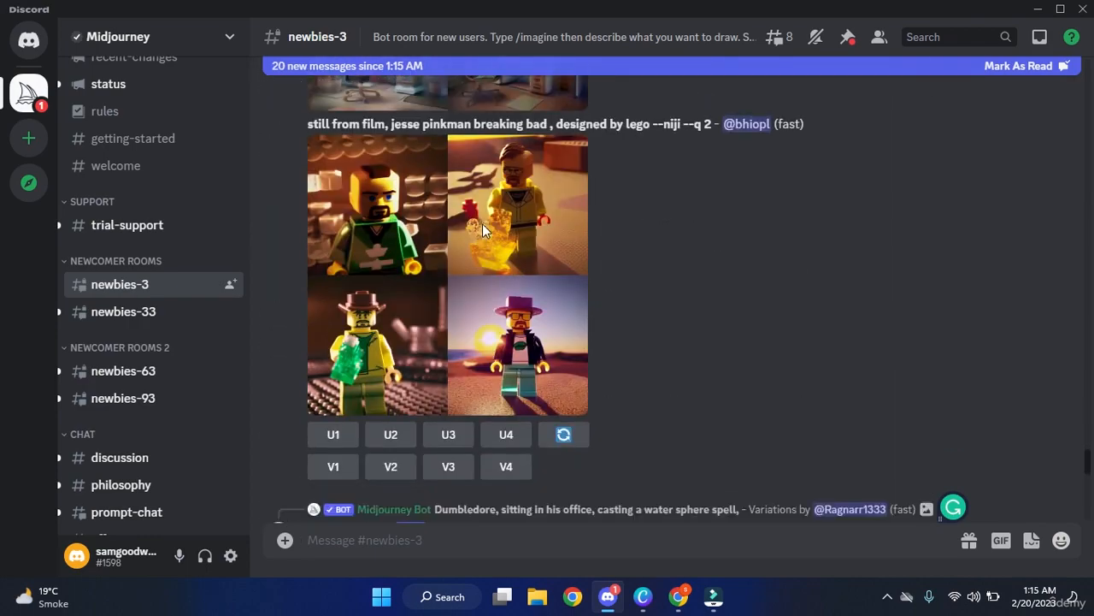
pyautogui.scroll(-10, 482, 223)
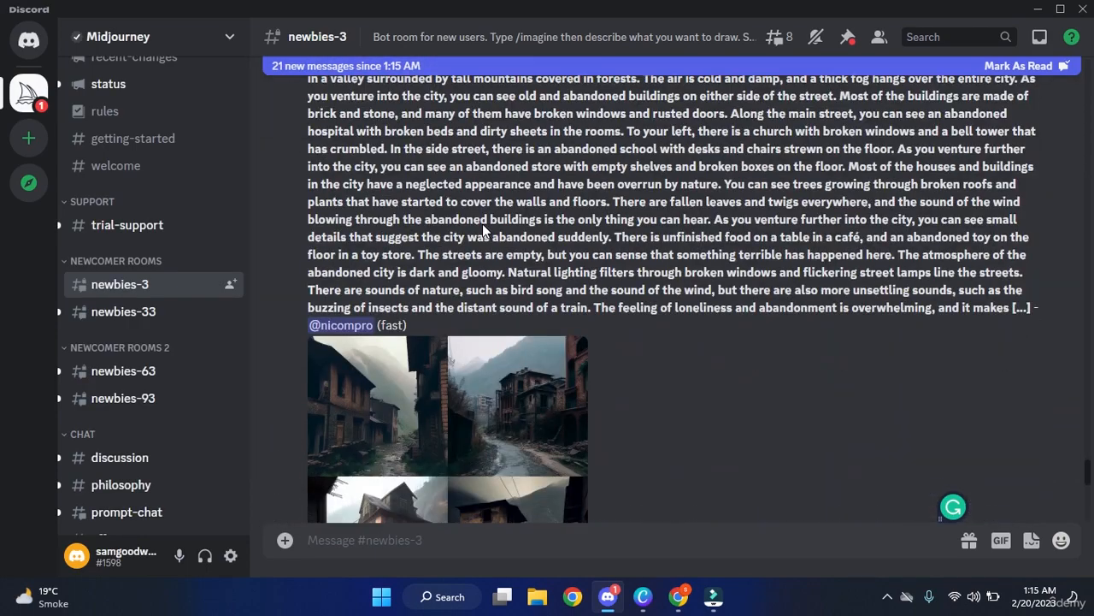
pyautogui.scroll(-4, 484, 223)
pyautogui.scroll(4, 484, 223)
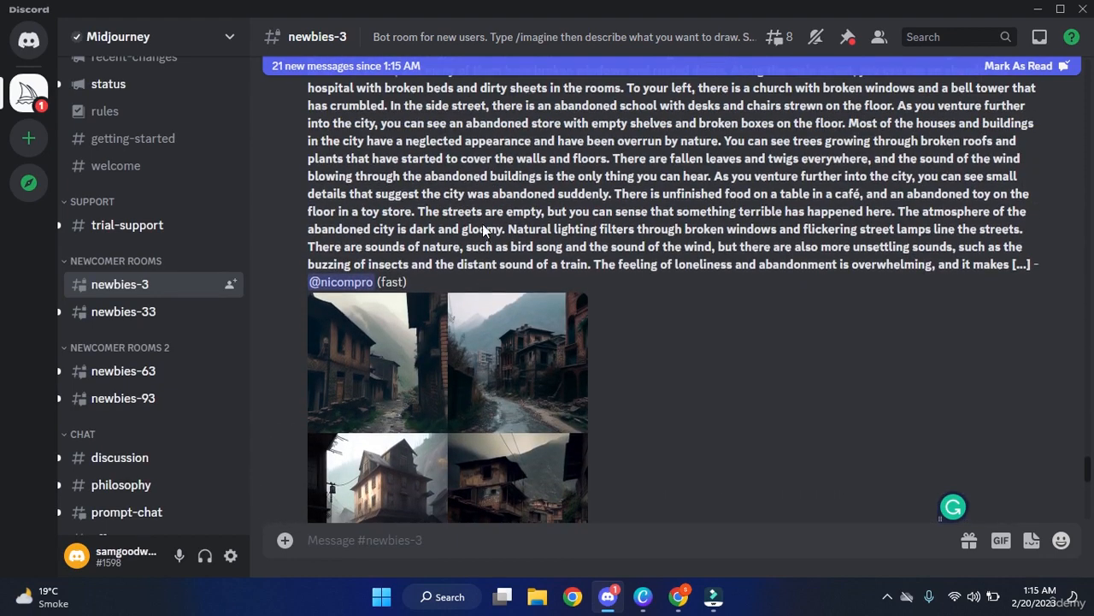
pyautogui.scroll(3, 485, 224)
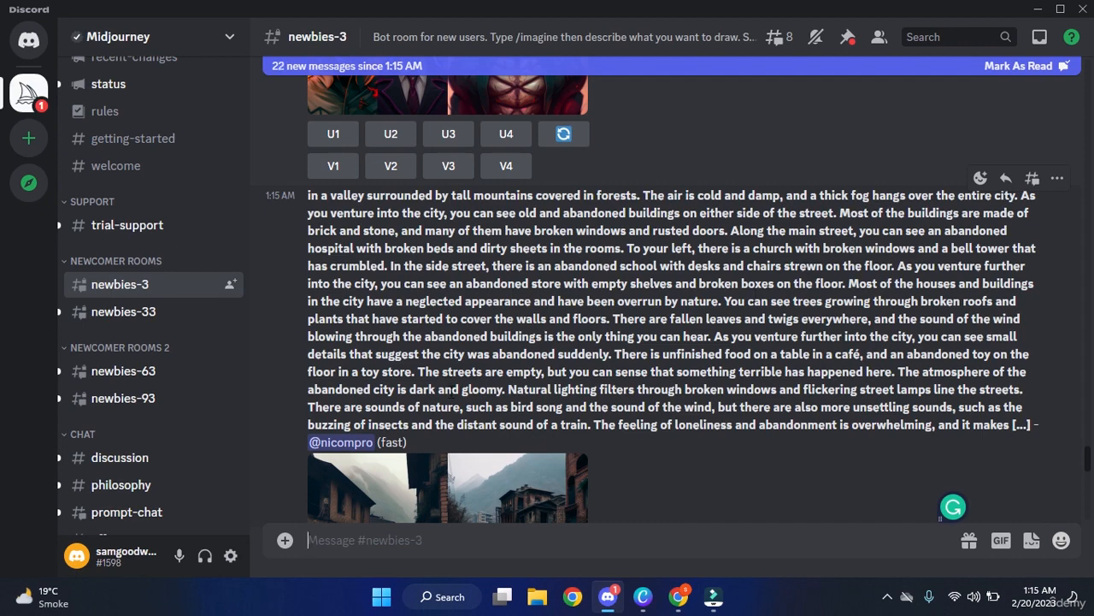
pyautogui.scroll(-3, 680, 333)
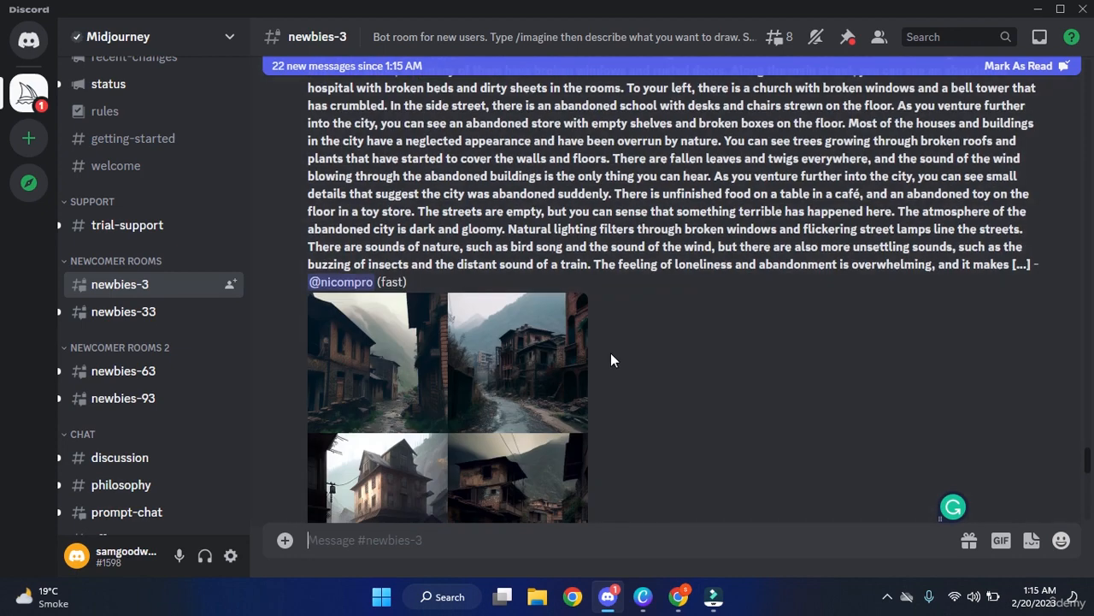
pyautogui.scroll(-2, 607, 363)
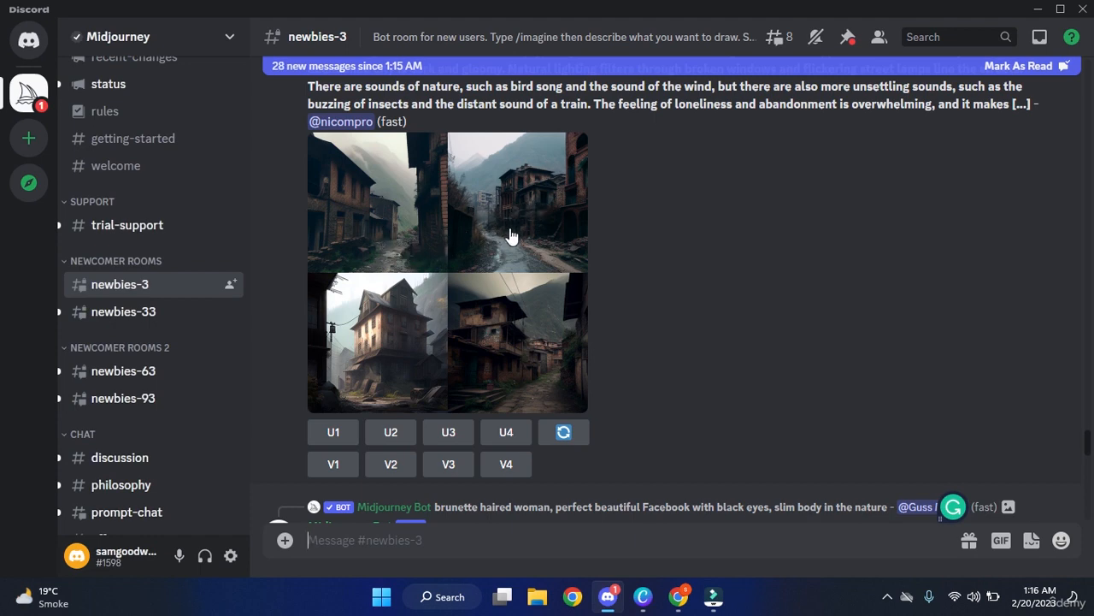
pyautogui.click(511, 234)
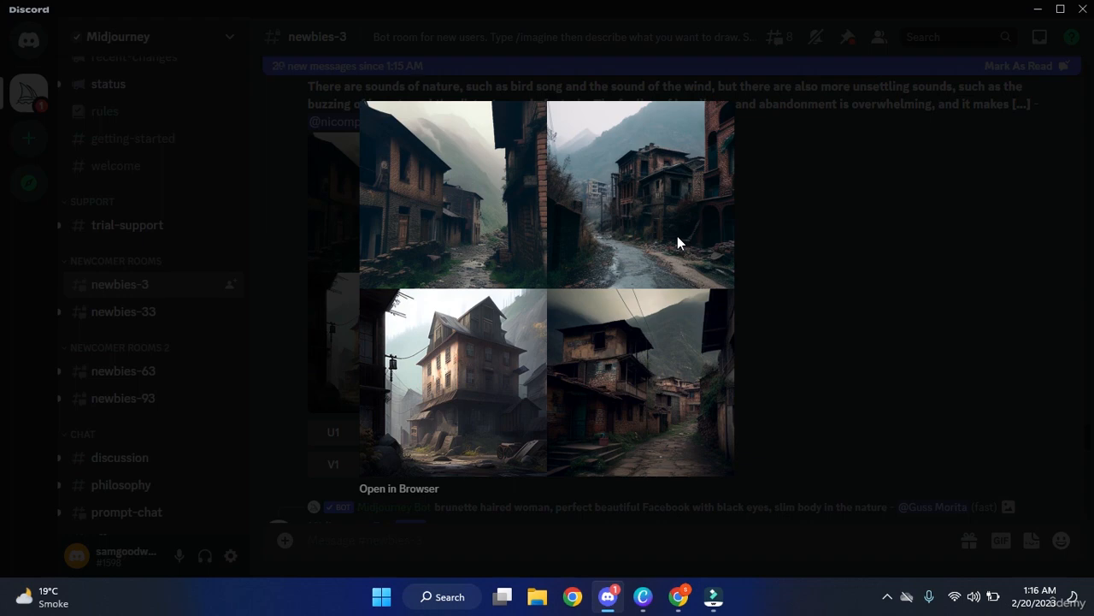
pyautogui.click(846, 208)
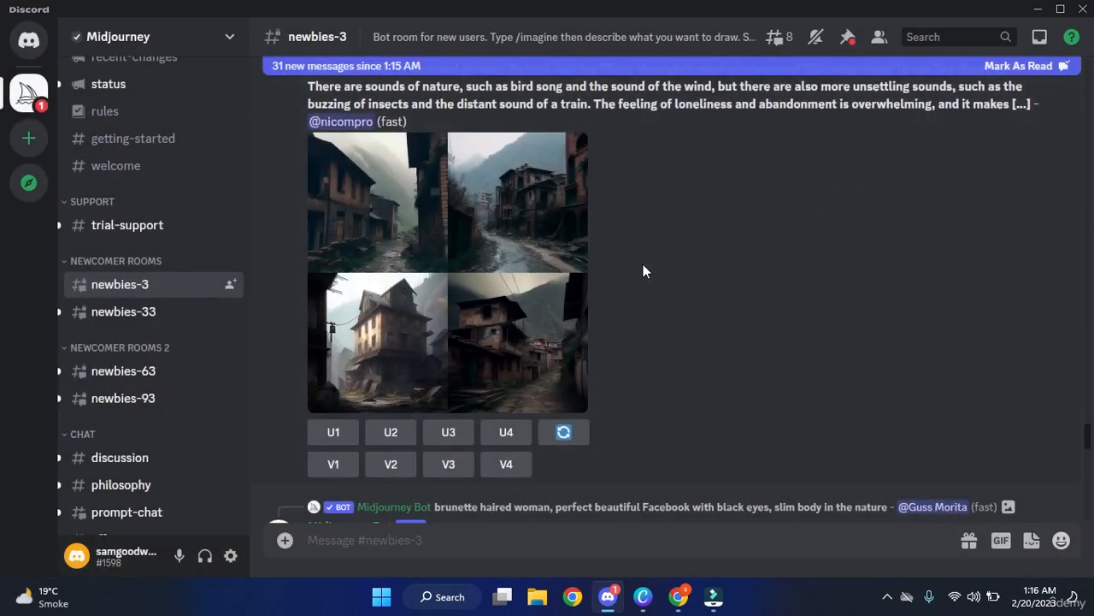
pyautogui.scroll(-12, 642, 271)
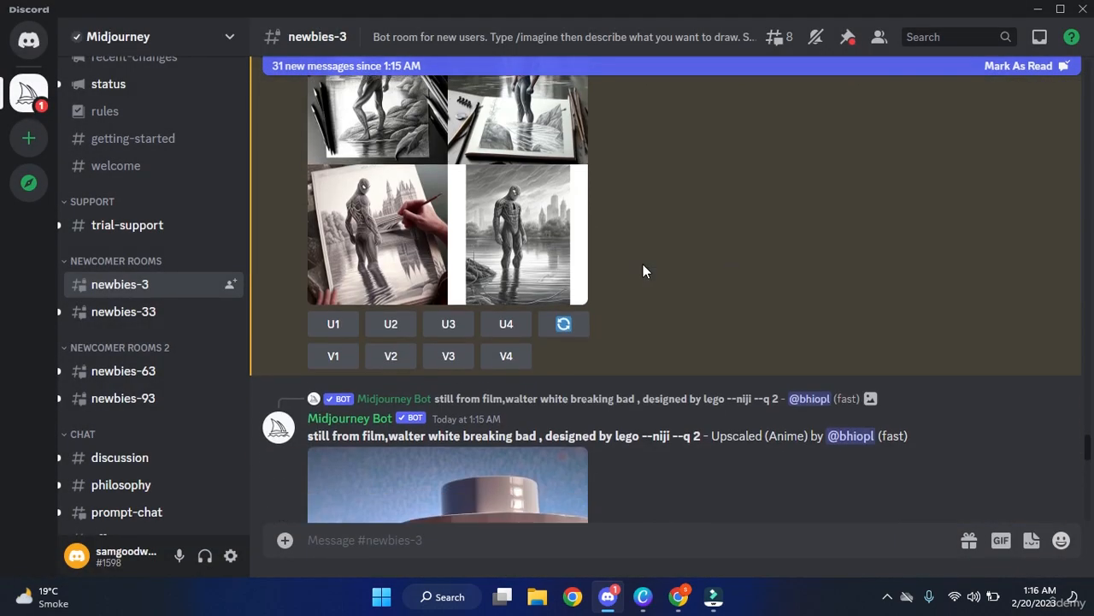
# Preview the spiderman pencil-art grid, close it, and put focus back in the newbies-3 message box.
pyautogui.scroll(3, 643, 271)
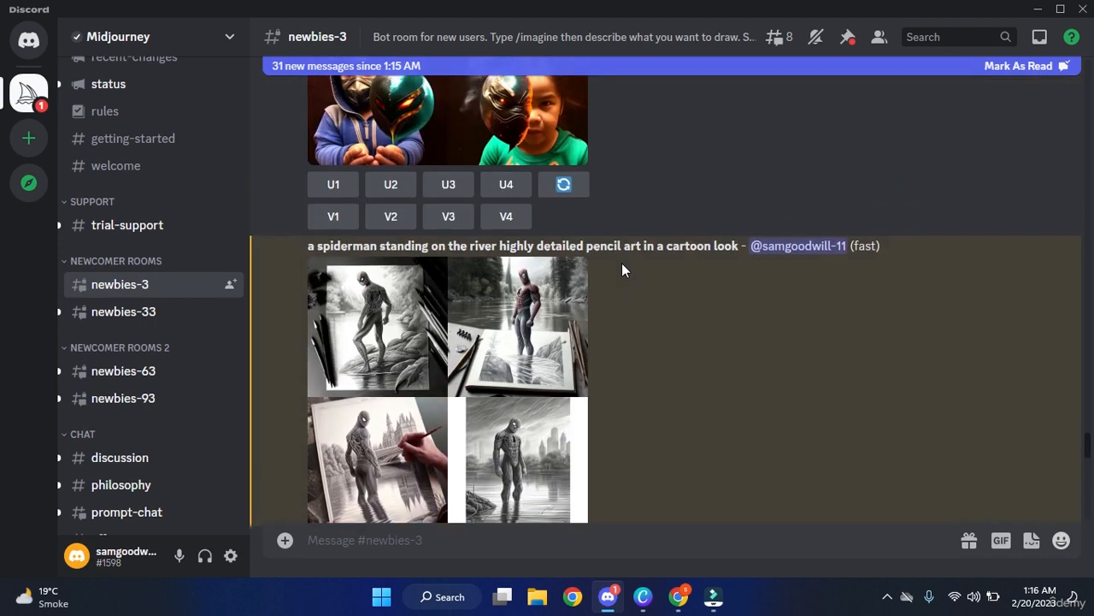
pyautogui.scroll(-1, 622, 262)
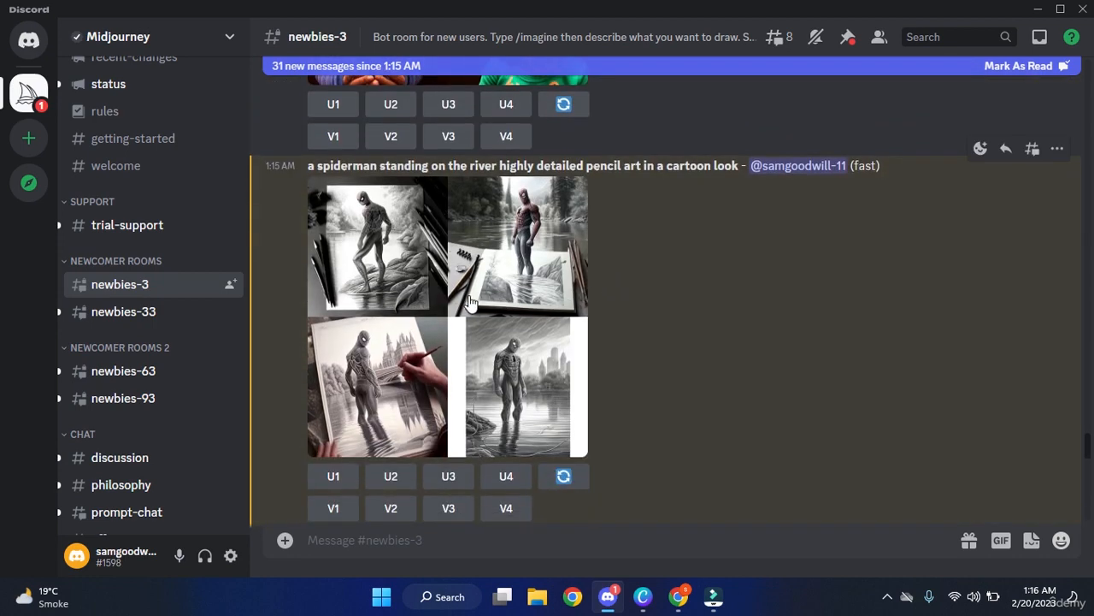
pyautogui.click(470, 301)
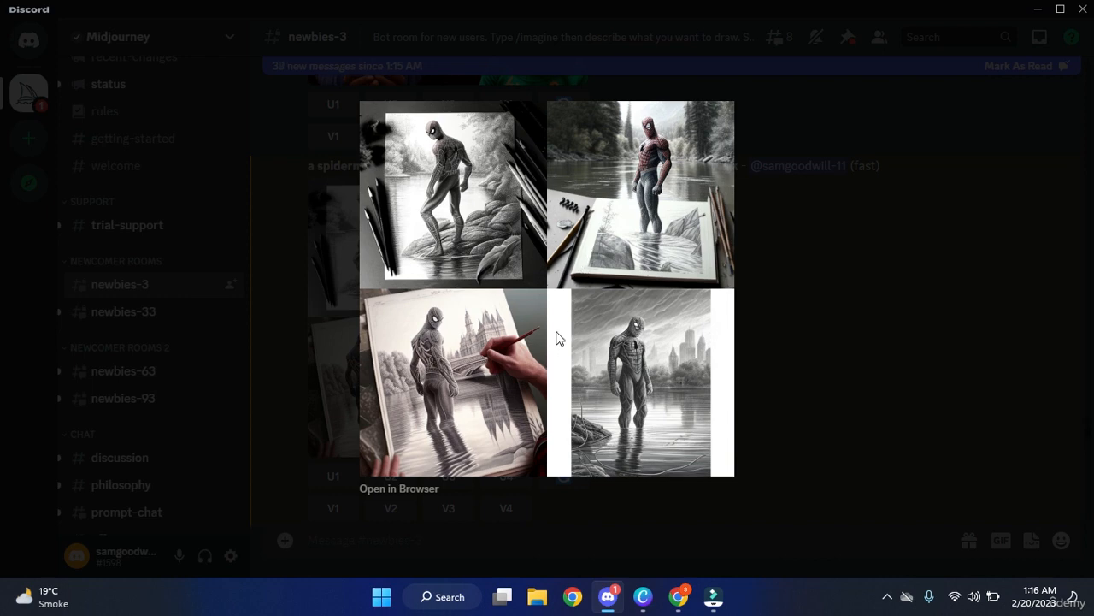
pyautogui.click(762, 262)
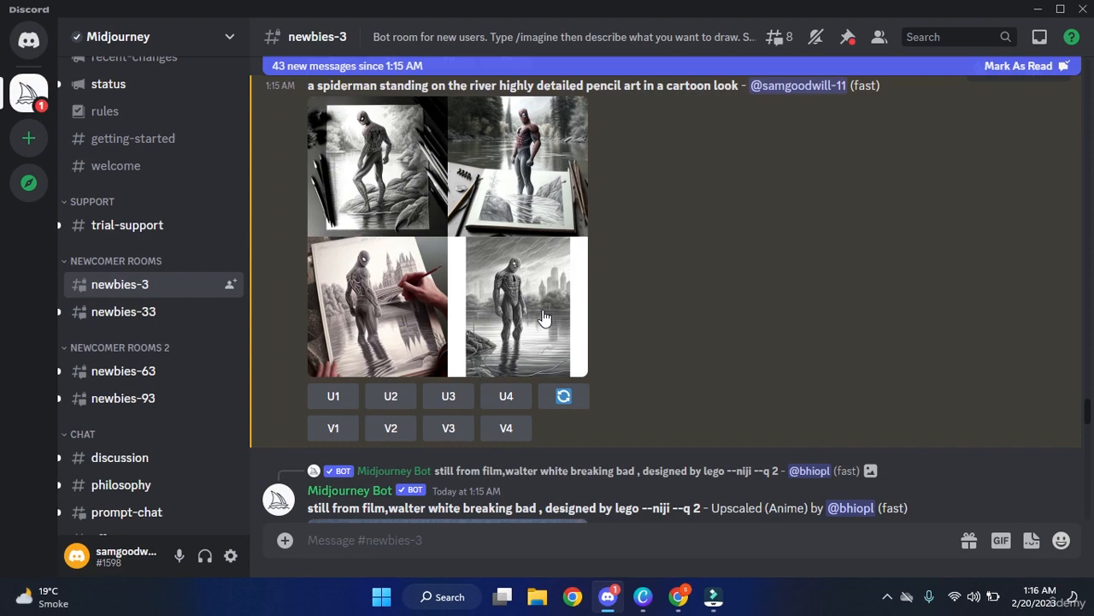
pyautogui.scroll(-8, 542, 309)
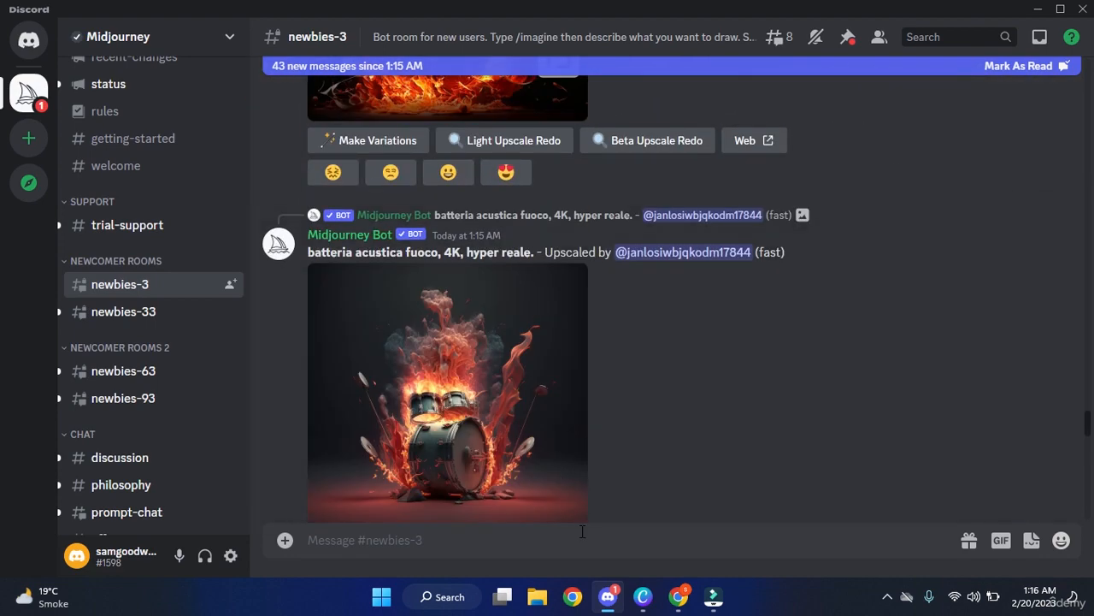
pyautogui.click(589, 534)
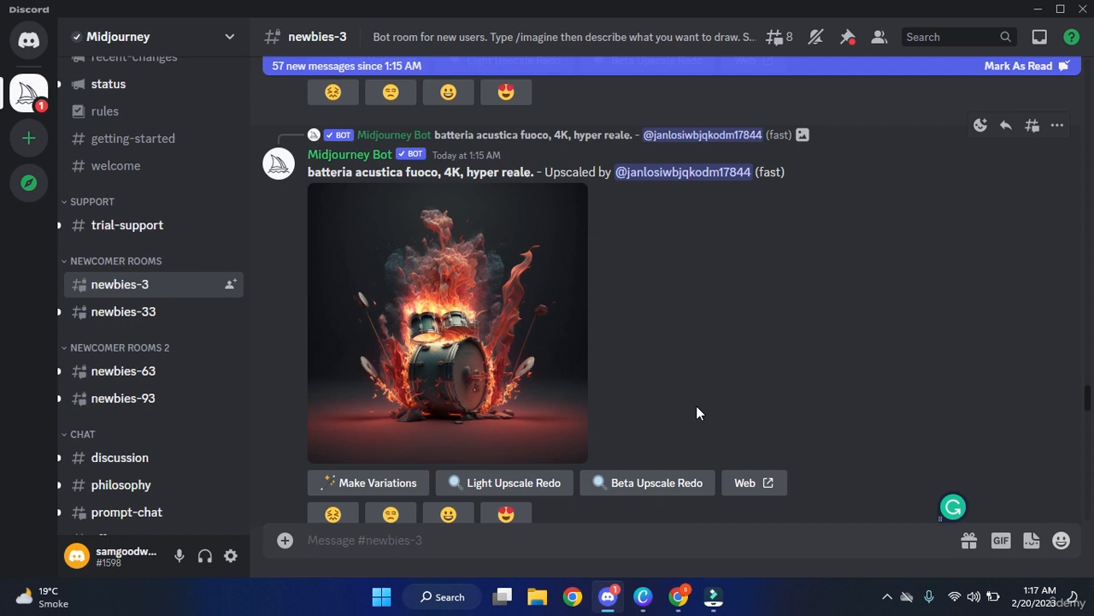
# Enter the /imagine prompt 'a grandfather clock painting by Picasso', correcting the spelling to capitalised Picasso.
pyautogui.click(585, 535)
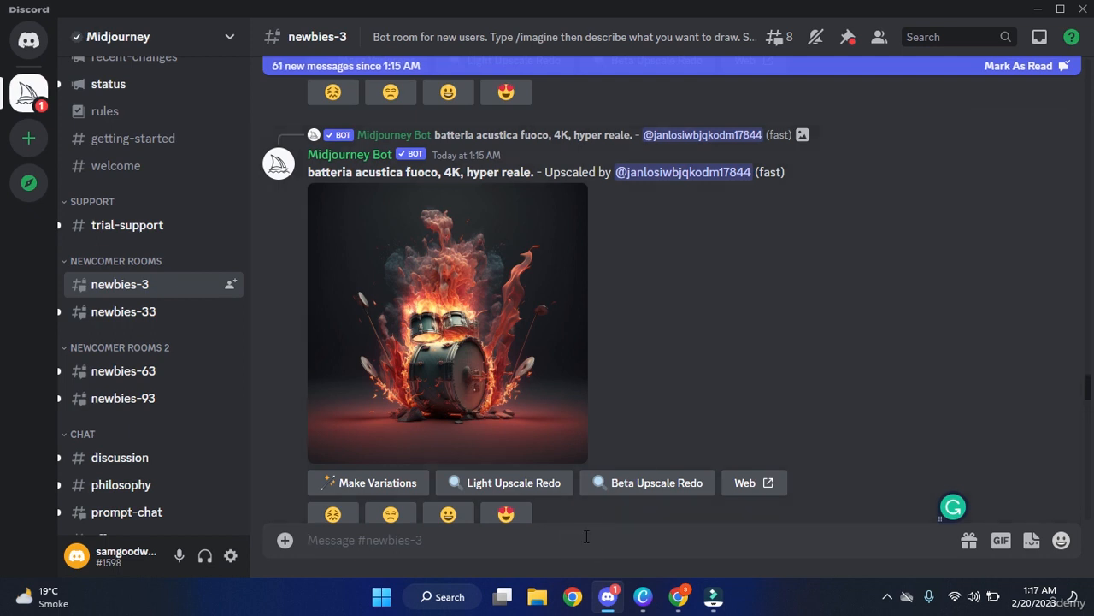
pyautogui.write('/im')
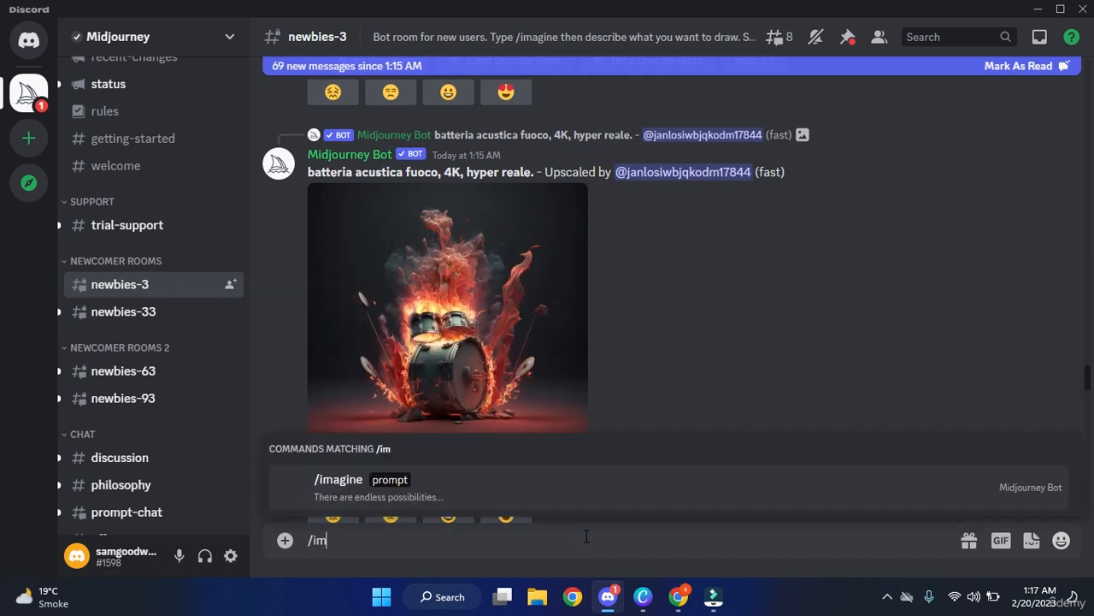
pyautogui.write('a')
pyautogui.press('Tab')
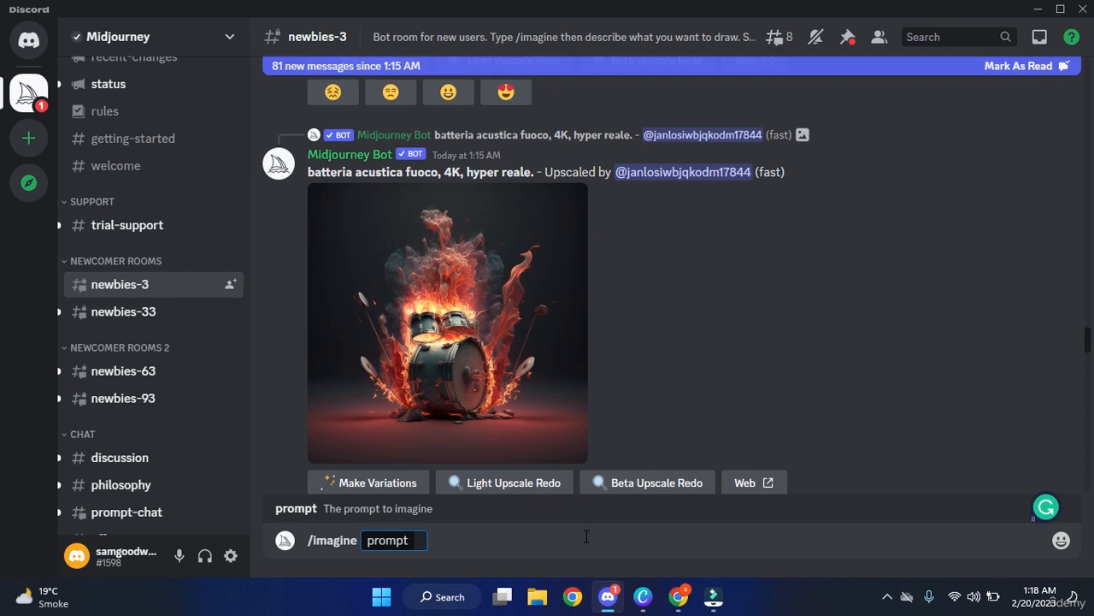
pyautogui.write('a gra')
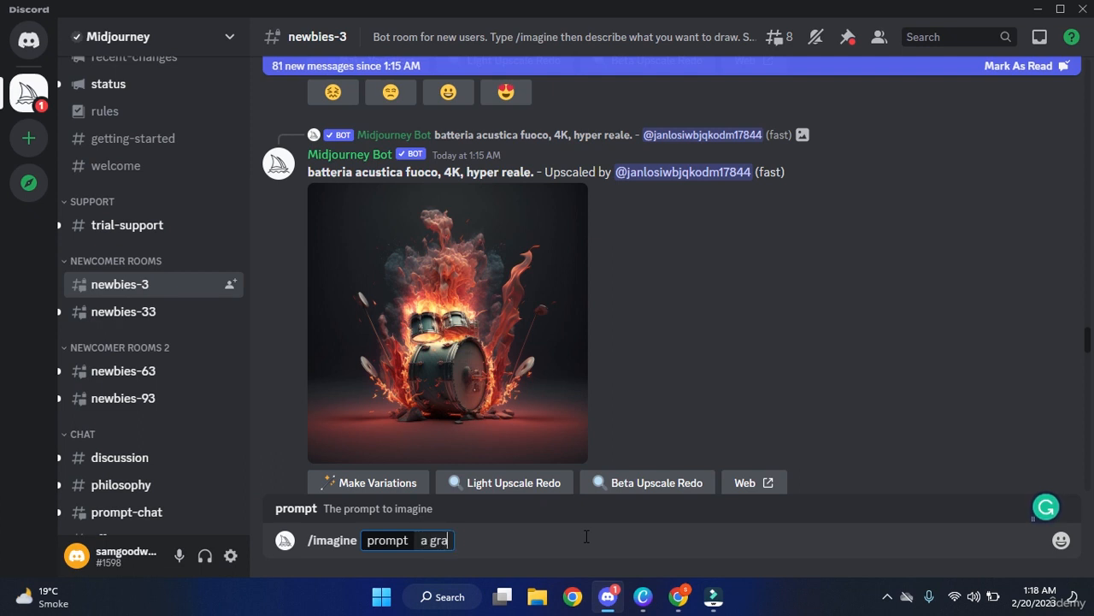
pyautogui.write('ndfather')
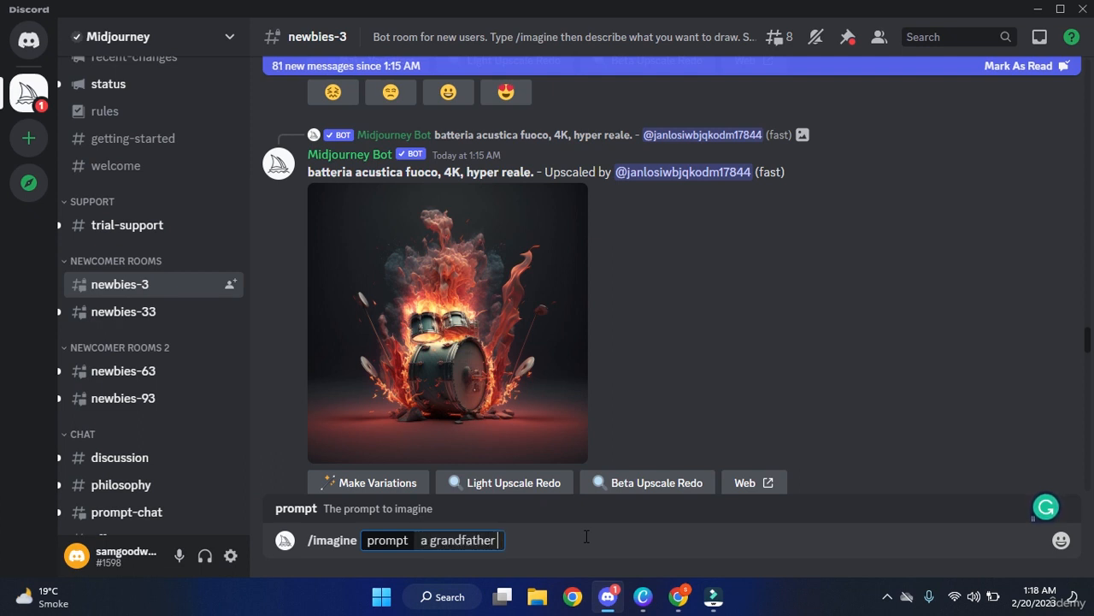
pyautogui.write(' clock')
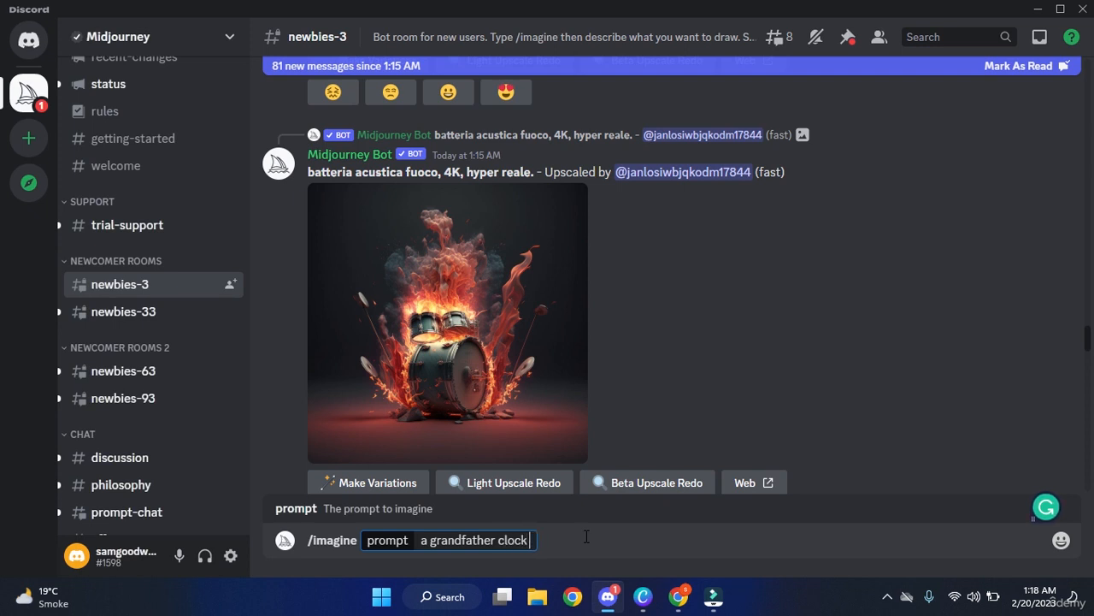
pyautogui.write(' pai')
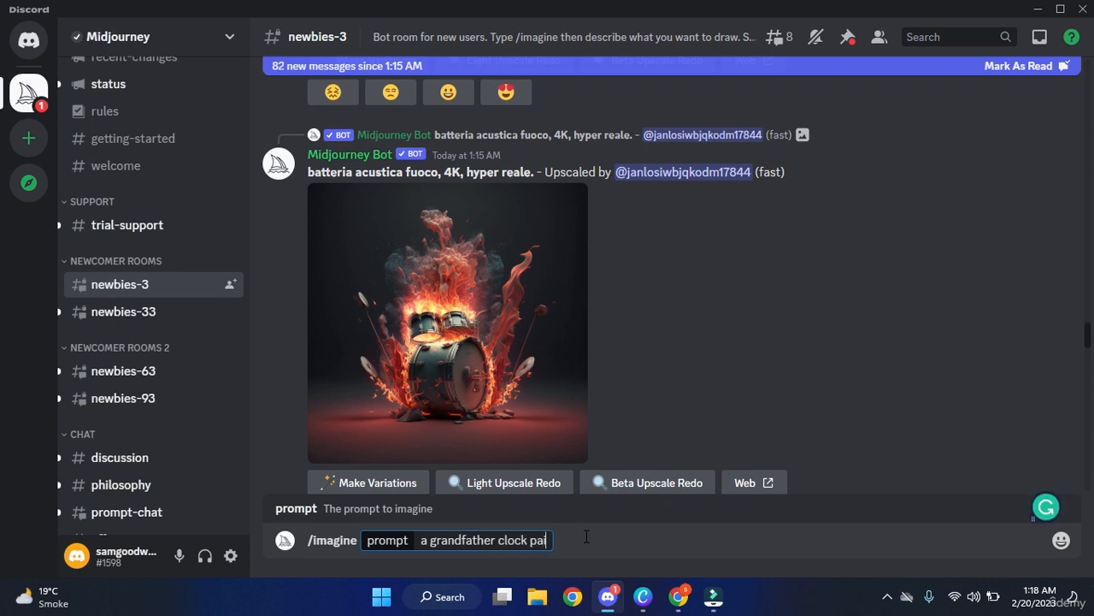
pyautogui.write('nting by pica')
pyautogui.write('so')
pyautogui.press('BackSpace')
pyautogui.write('so')
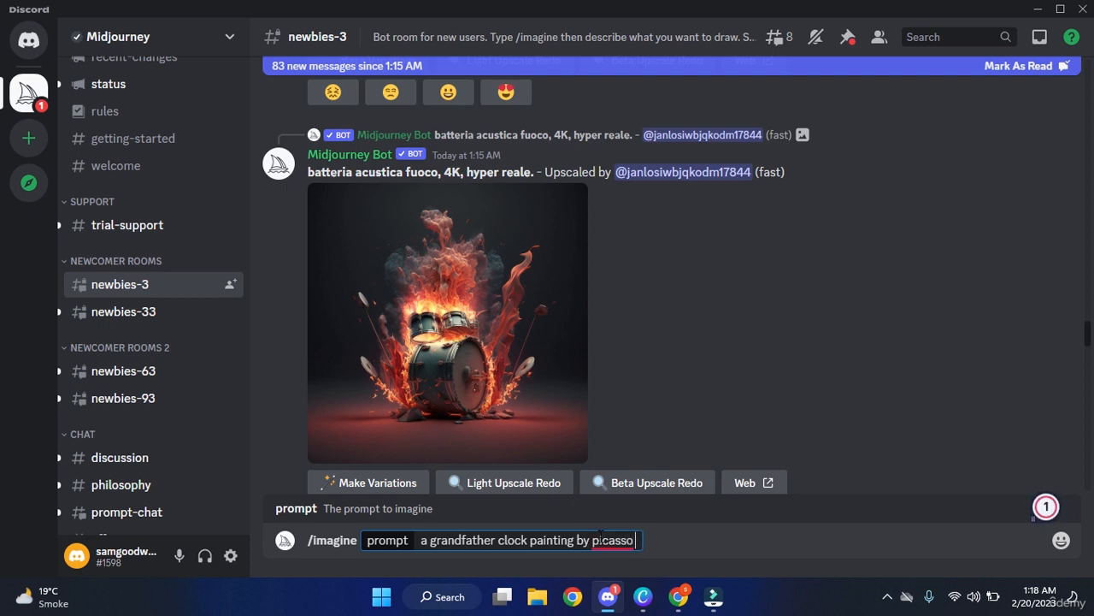
pyautogui.moveTo(617, 538)
pyautogui.click(644, 484)
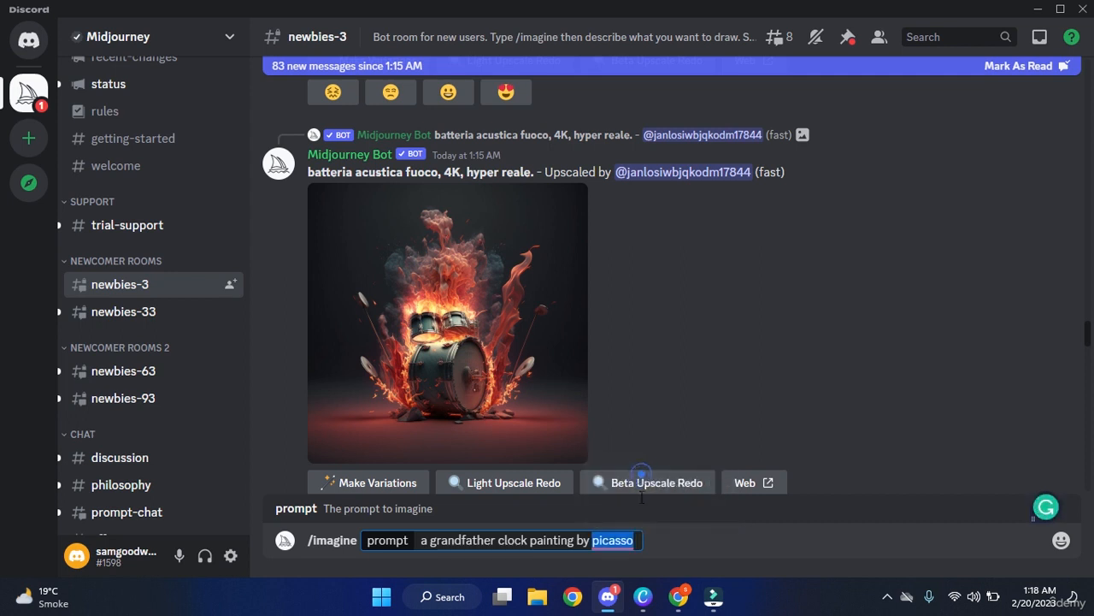
pyautogui.click(660, 540)
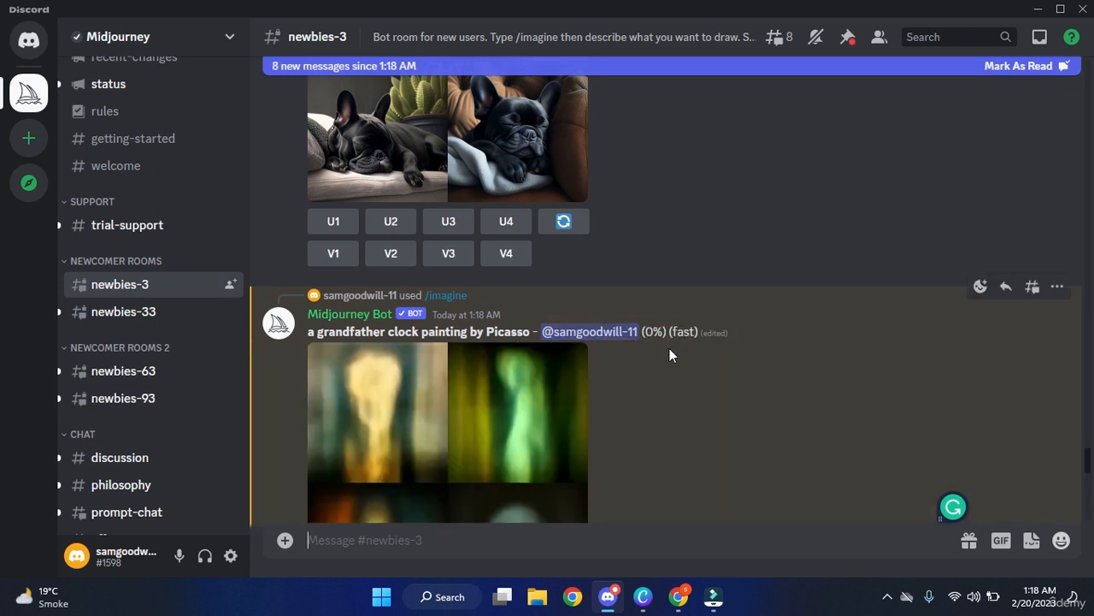
# Scroll the chat until the finished cubist grandfather clock grid by Picasso is fully visible.
pyautogui.scroll(-1, 670, 353)
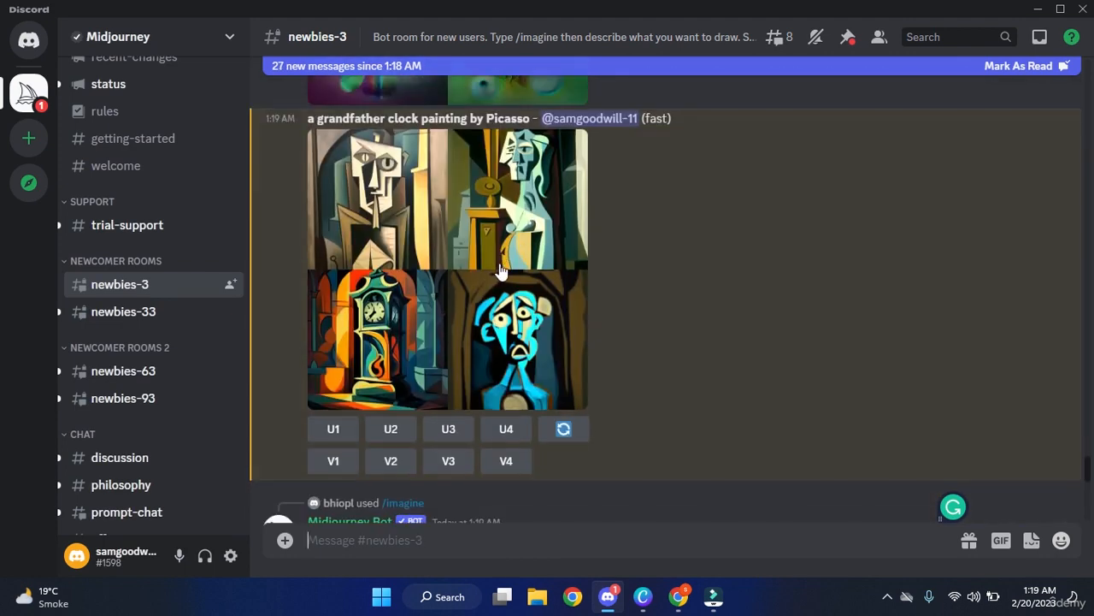
pyautogui.scroll(1, 514, 275)
pyautogui.scroll(1, 514, 282)
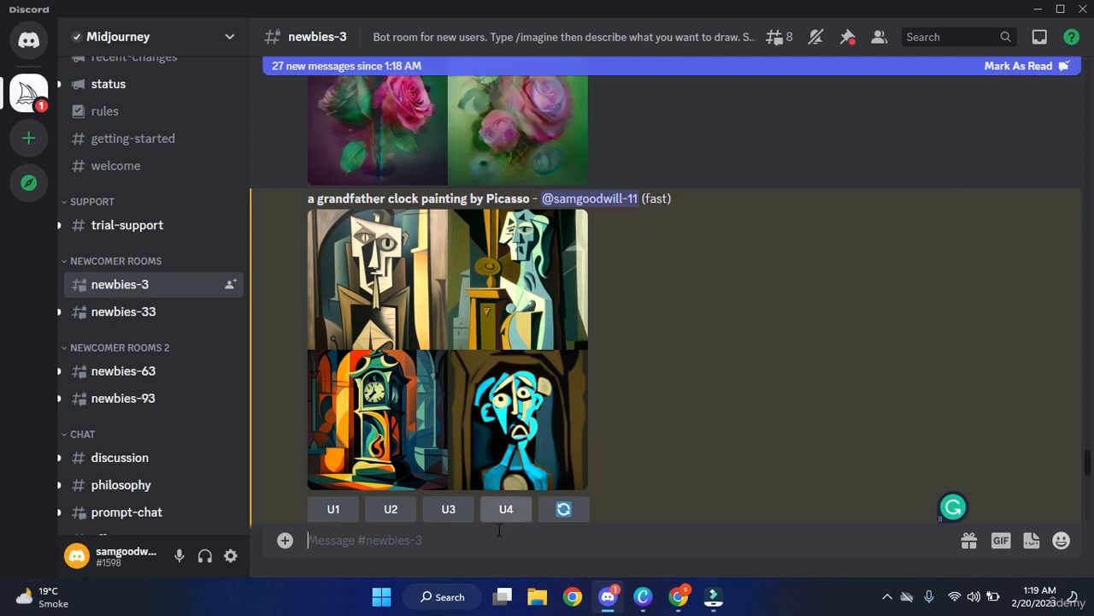
# Start an /imagine command with the prompt 'a childerns storybook image of a grandfater clock'.
pyautogui.click(437, 547)
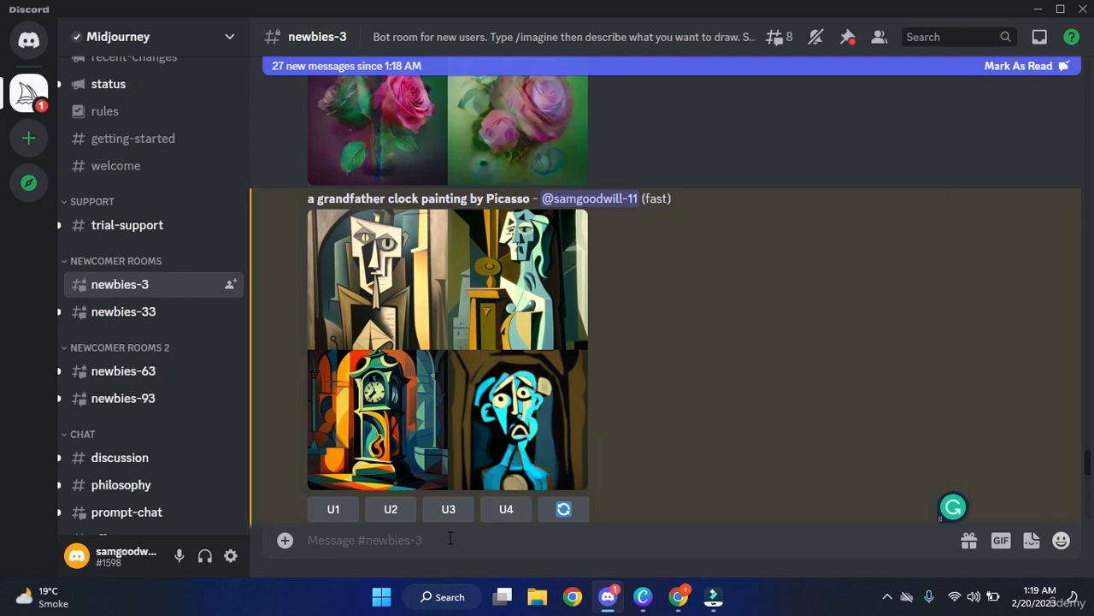
pyautogui.write('/im')
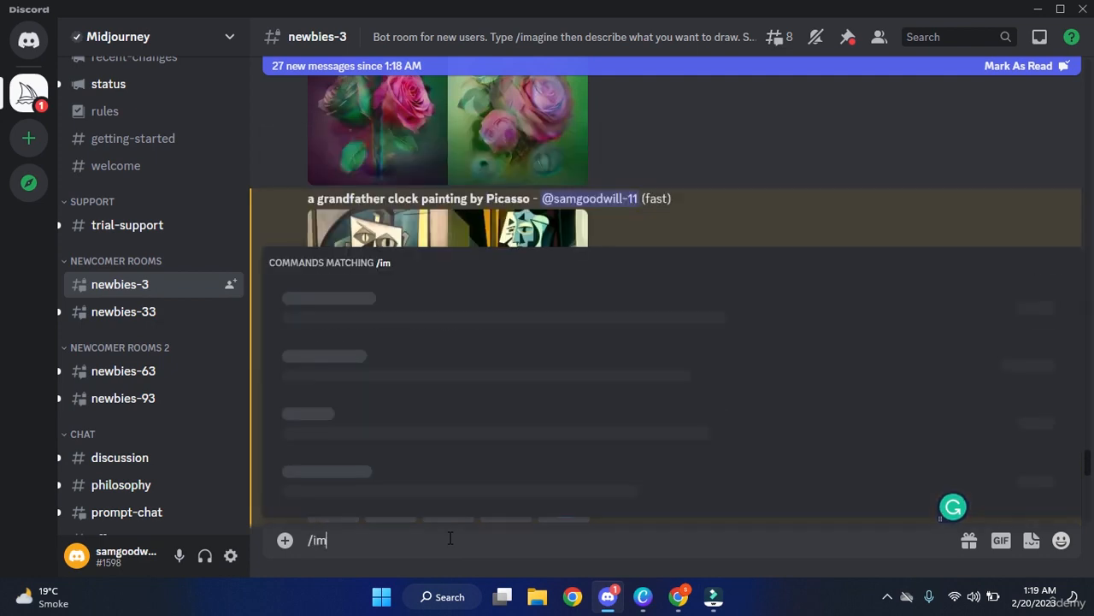
pyautogui.write('agine')
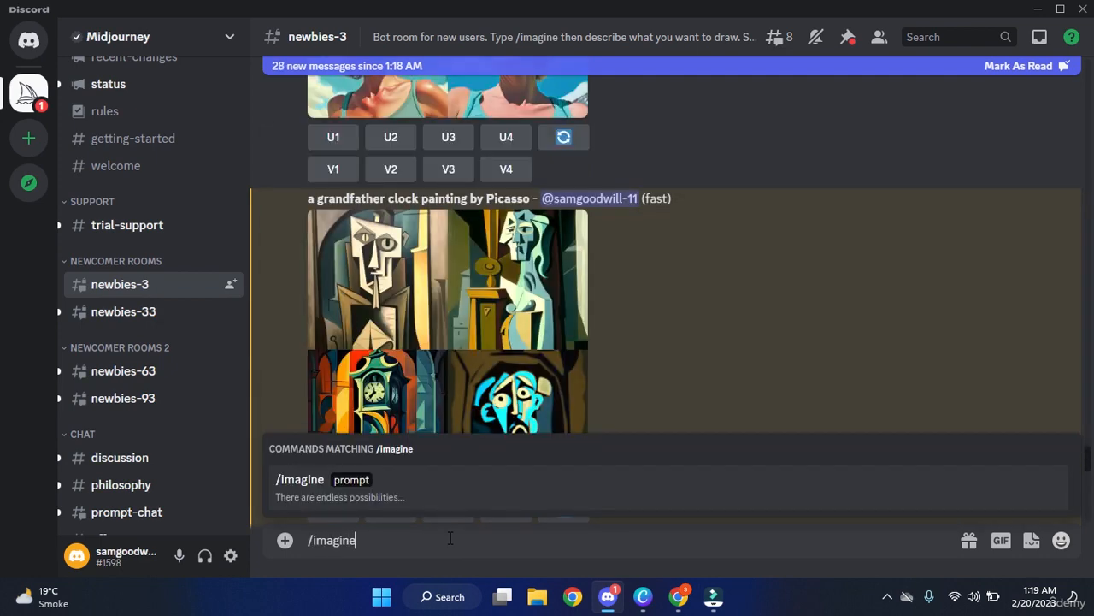
pyautogui.press('Tab')
pyautogui.write('a ch')
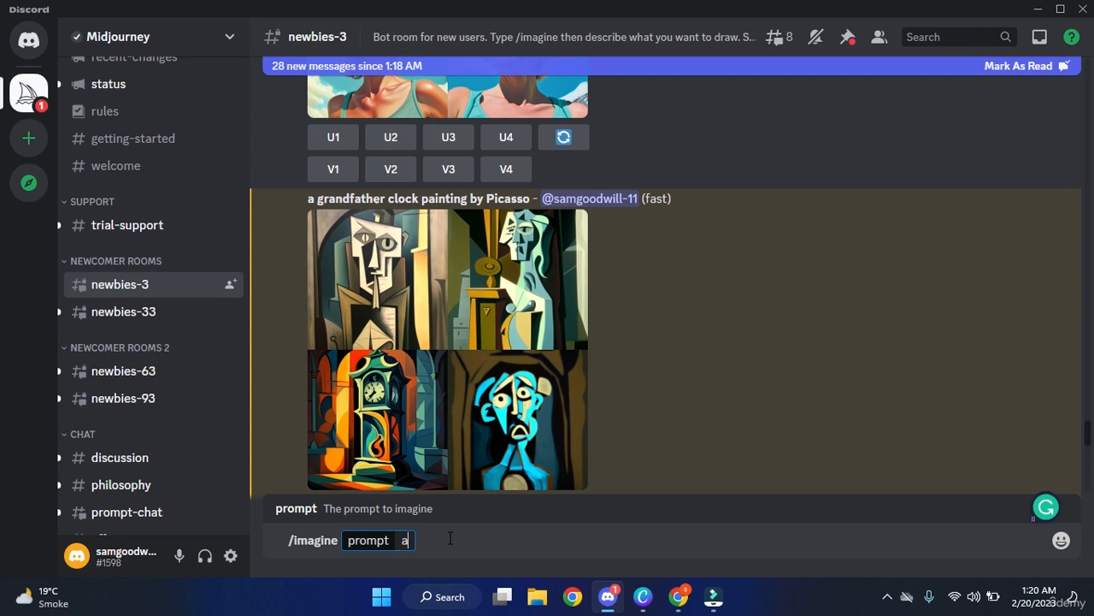
pyautogui.write('ilderns storyb')
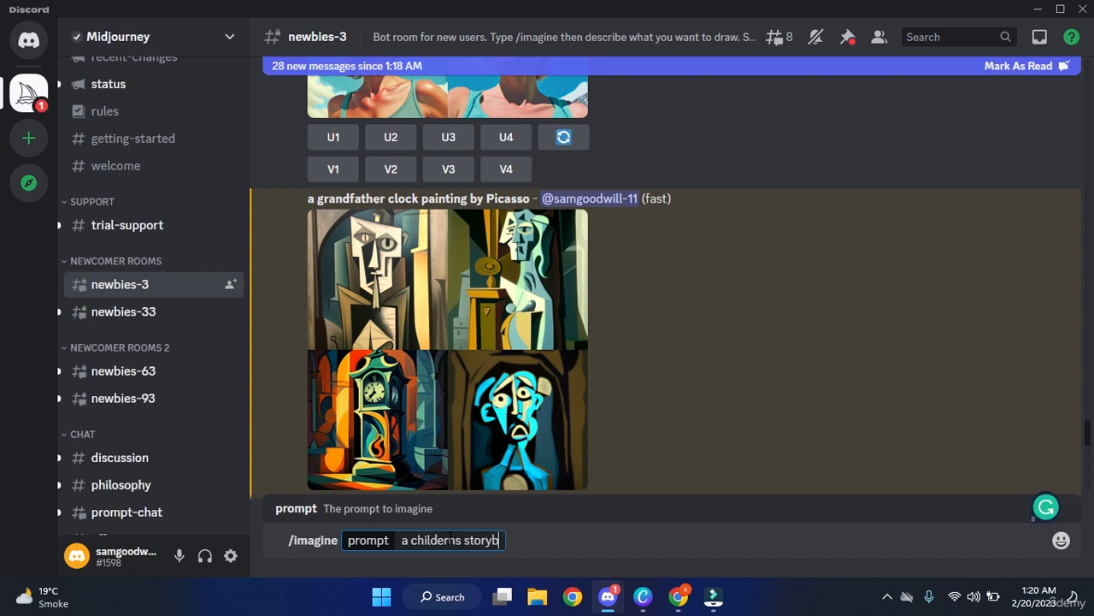
pyautogui.write('ook ')
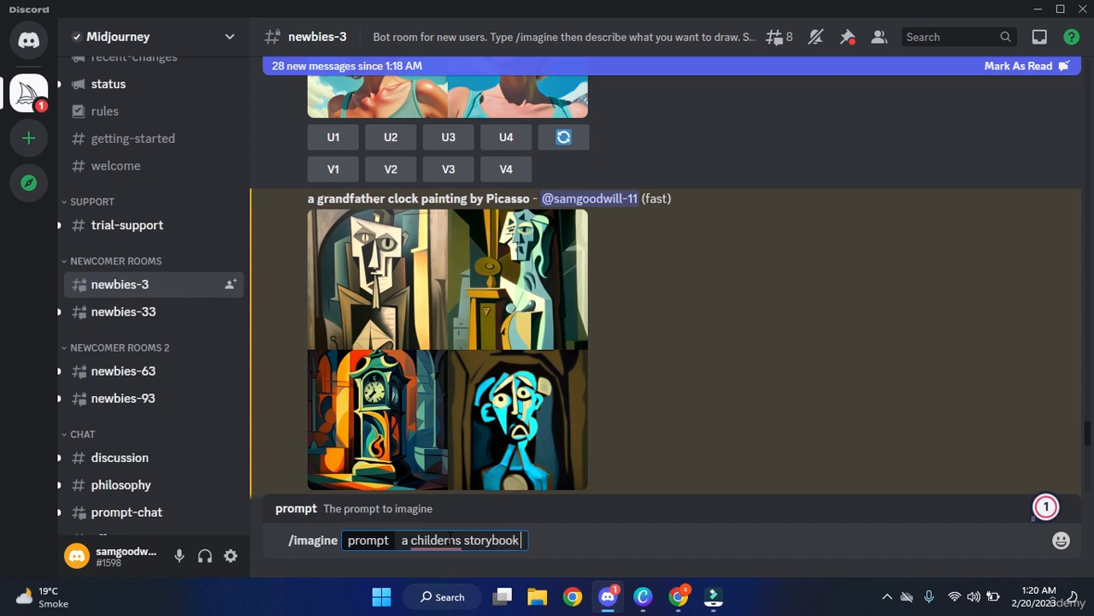
pyautogui.write('ima')
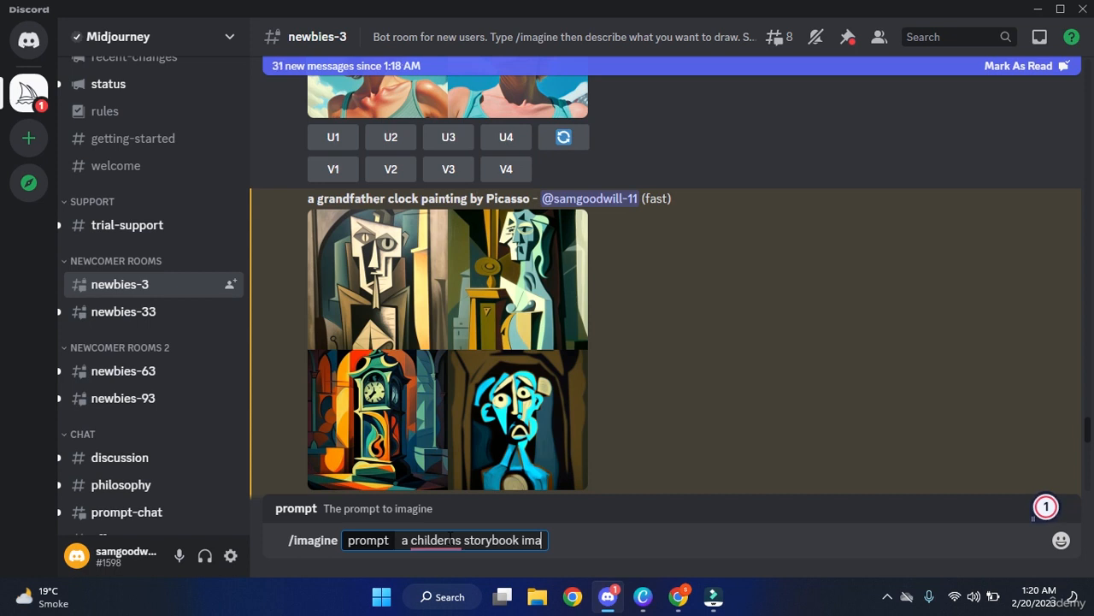
pyautogui.write('ge ')
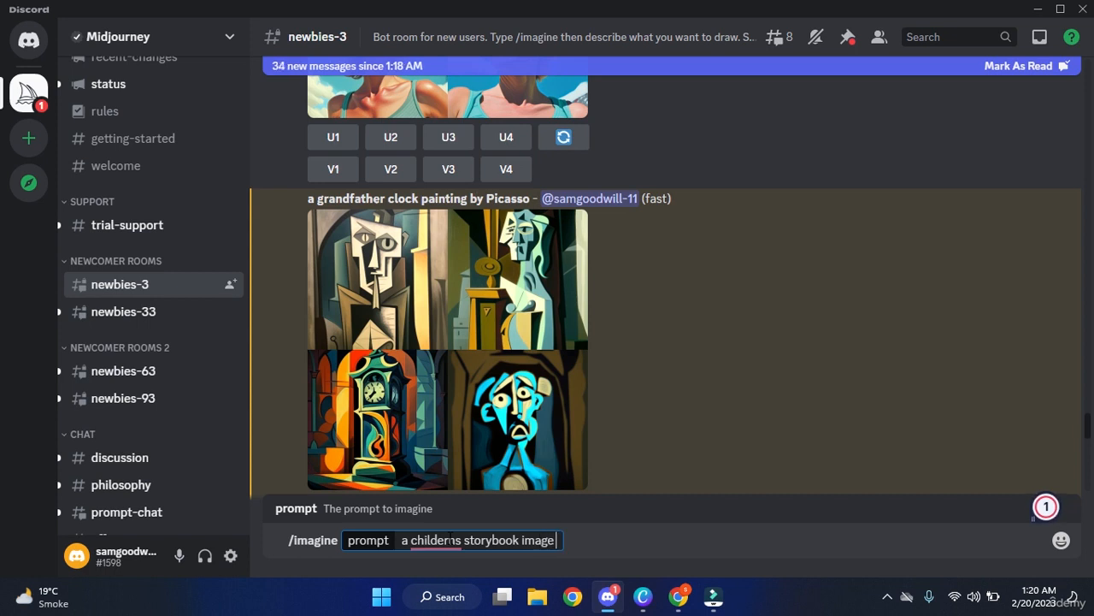
pyautogui.write('of a gra')
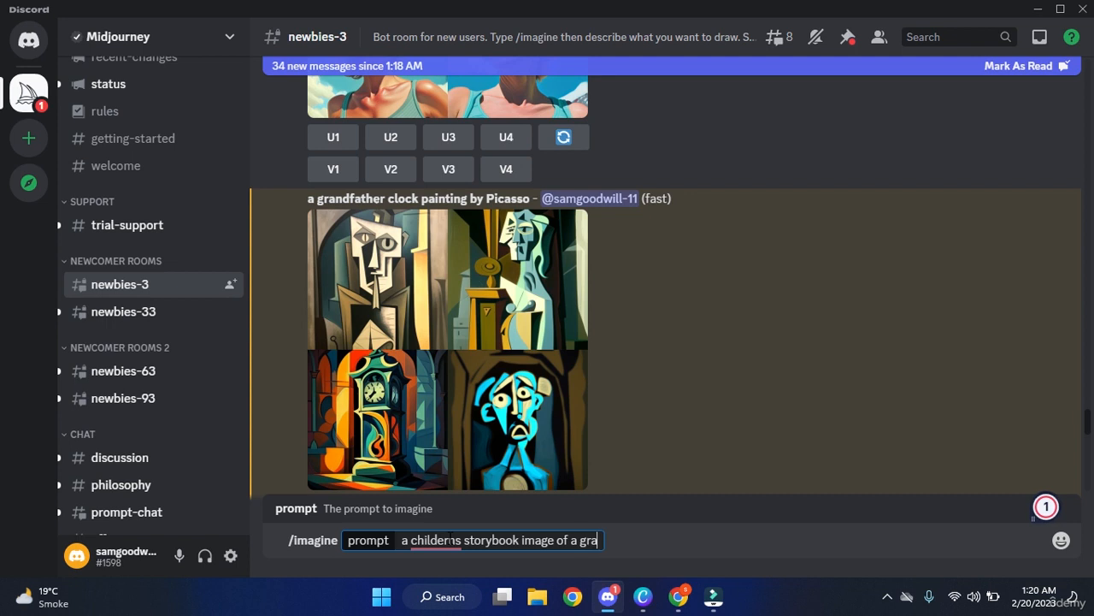
pyautogui.write('ndfater ')
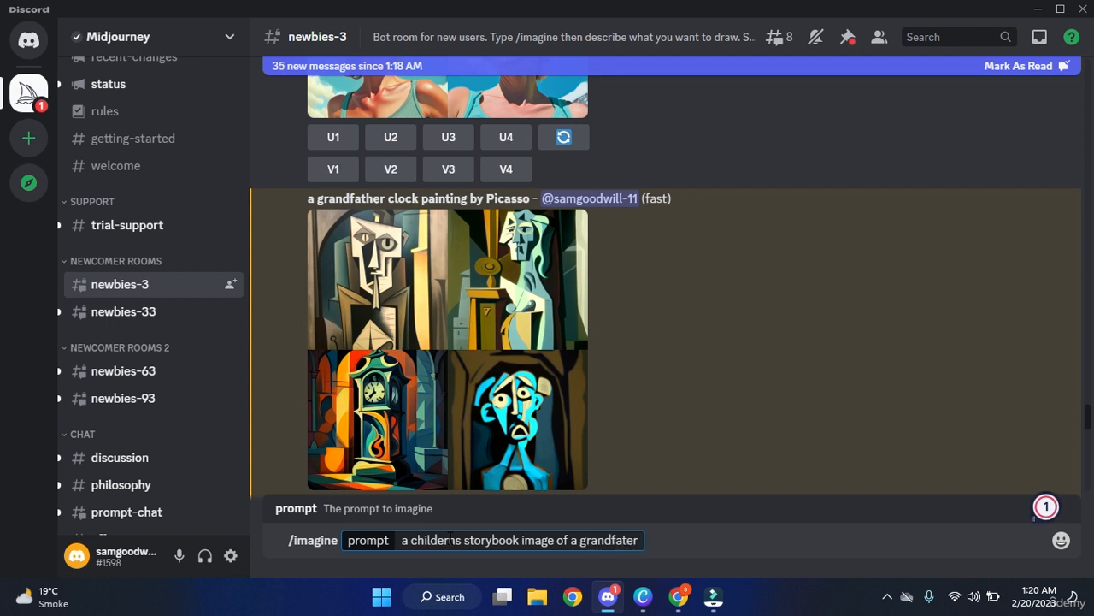
pyautogui.write('clock')
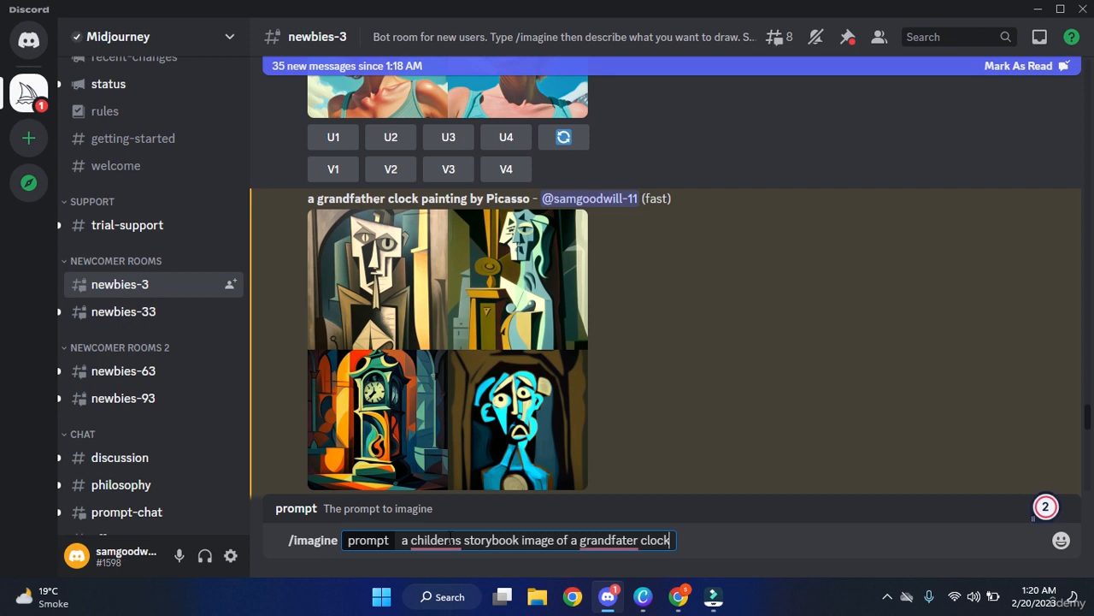
# Try Grammarly's spelling suggestions on 'childerns' and 'grandfater' in the prompt.
pyautogui.rightClick(444, 538)
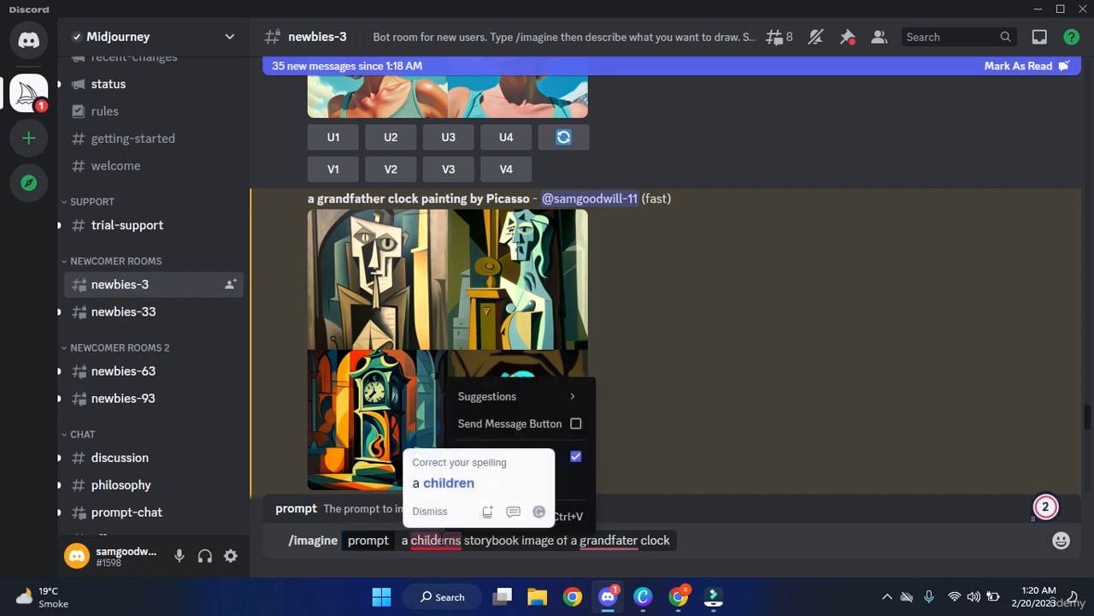
pyautogui.click(441, 539)
pyautogui.click(459, 479)
pyautogui.click(599, 543)
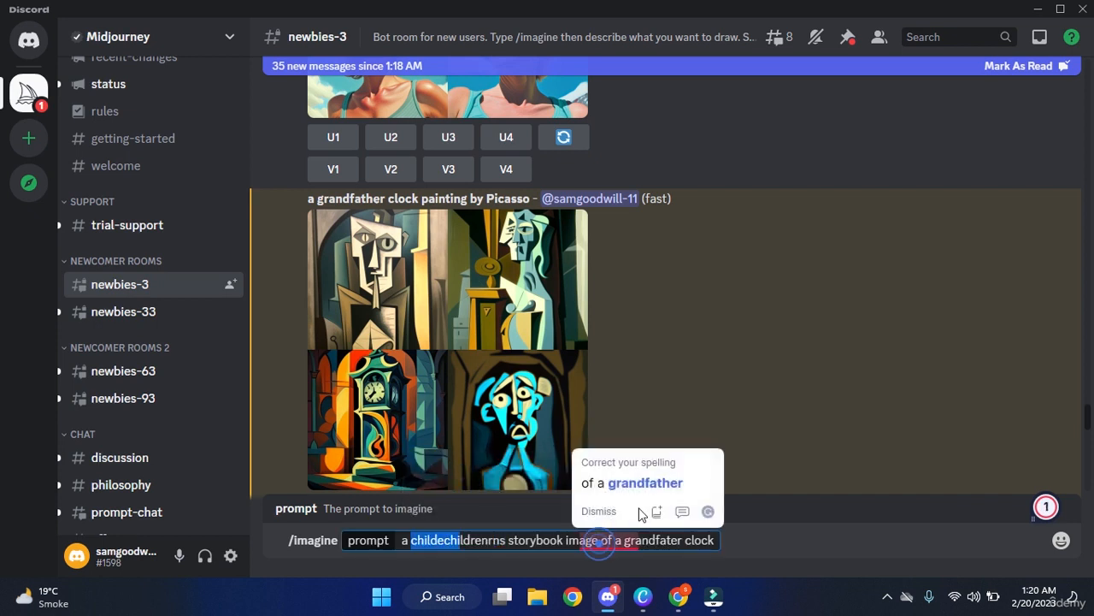
pyautogui.click(648, 485)
pyautogui.click(636, 537)
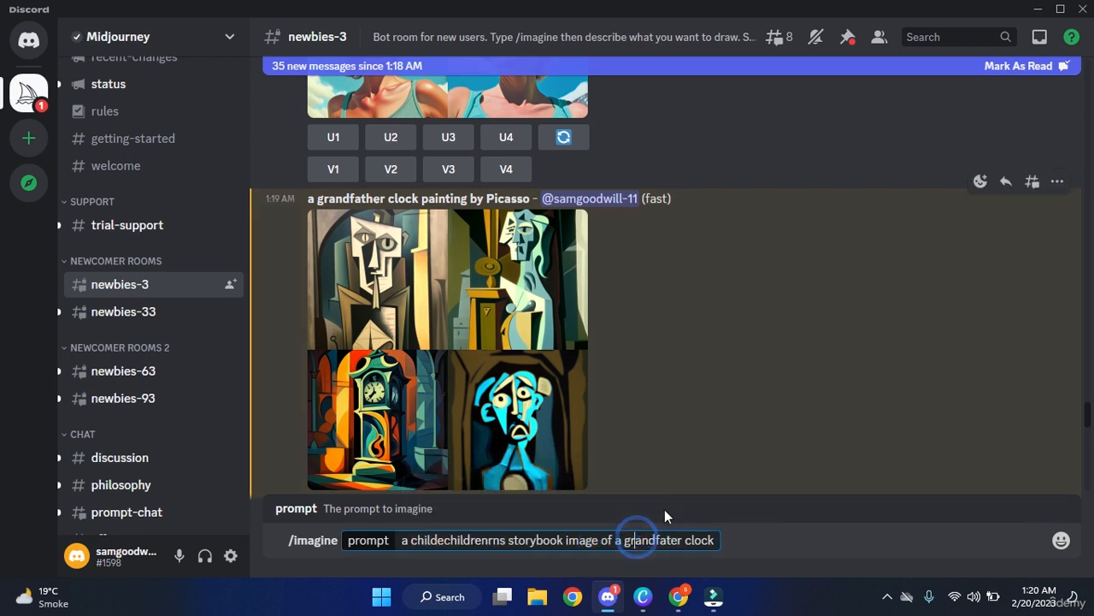
pyautogui.click(746, 539)
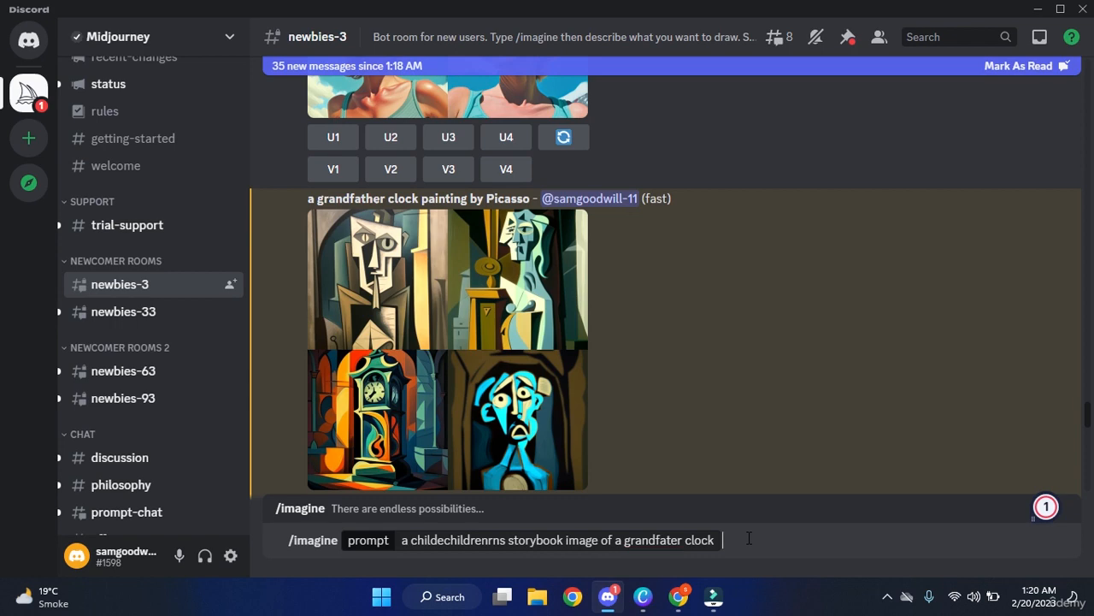
# Send the storybook grandfather clock prompt and scroll up to its finished four-image grid.
pyautogui.press('Return')
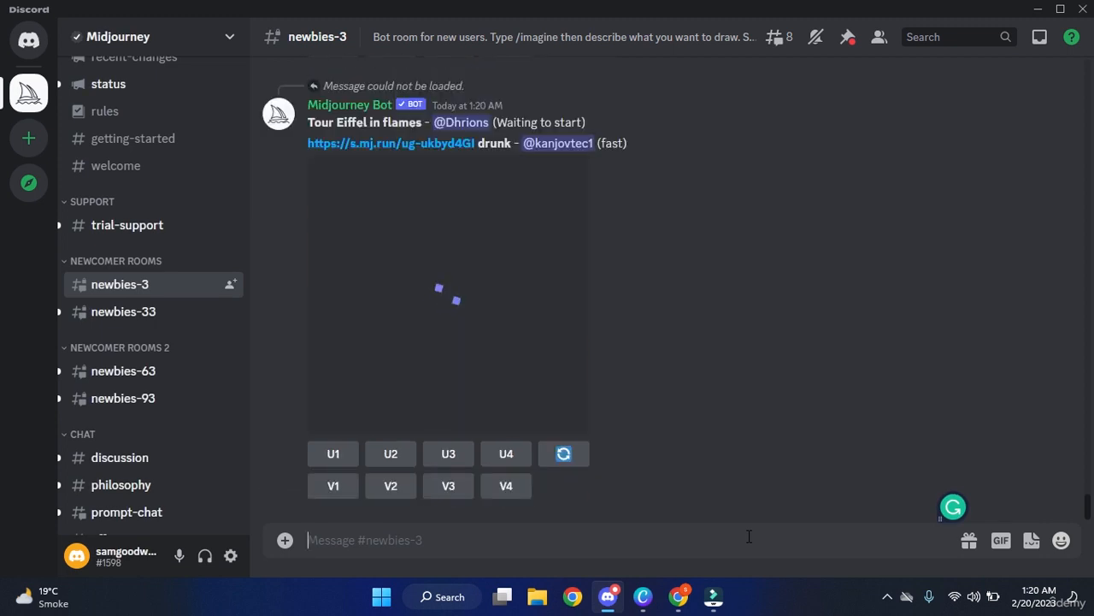
pyautogui.scroll(10, 692, 355)
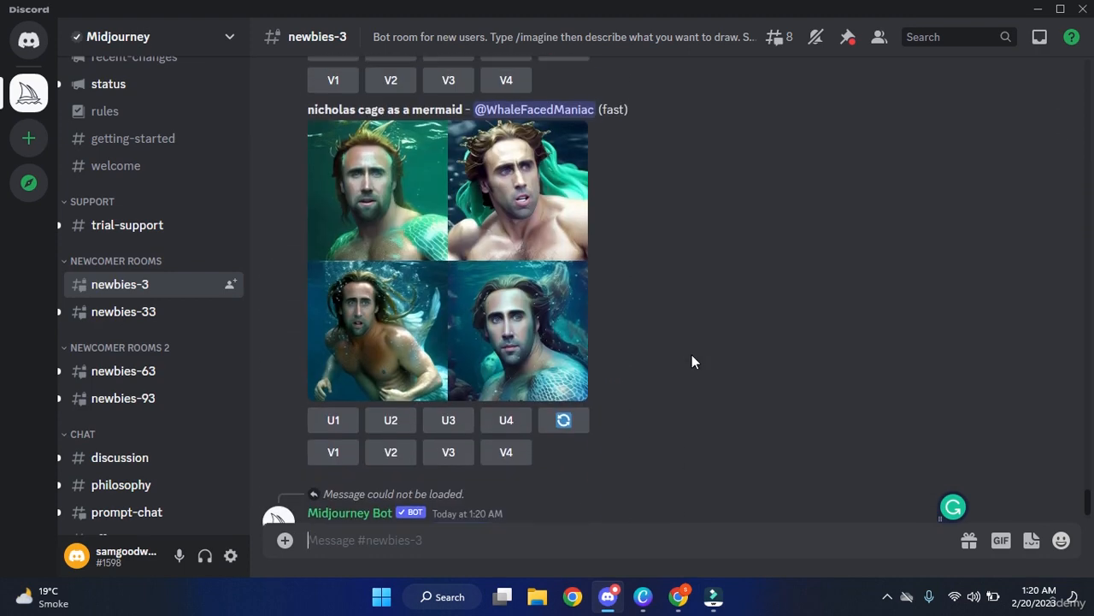
pyautogui.scroll(10, 692, 358)
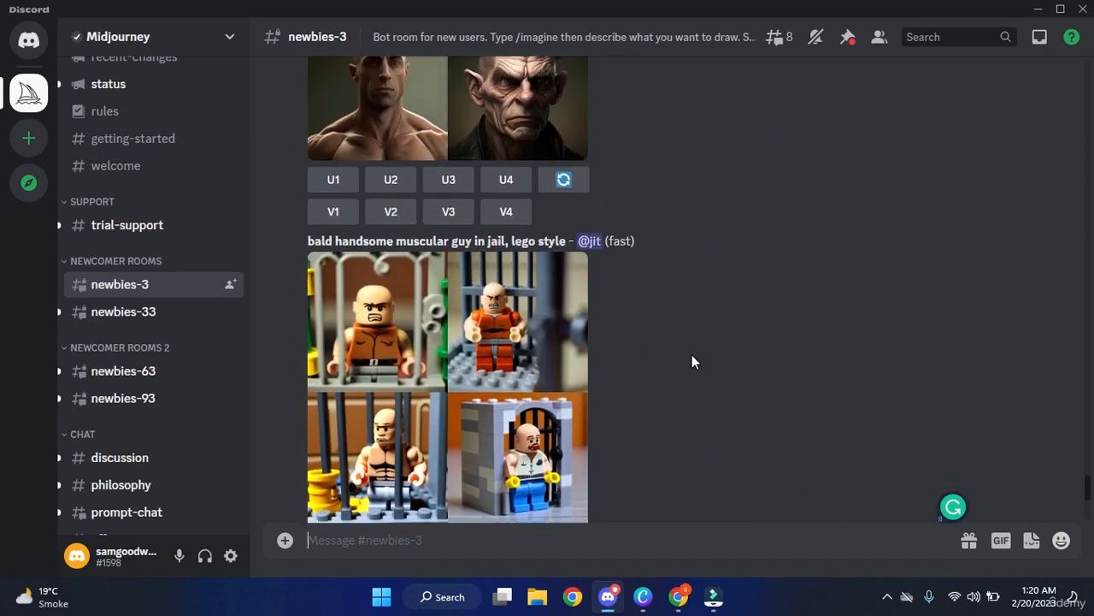
pyautogui.scroll(2, 691, 356)
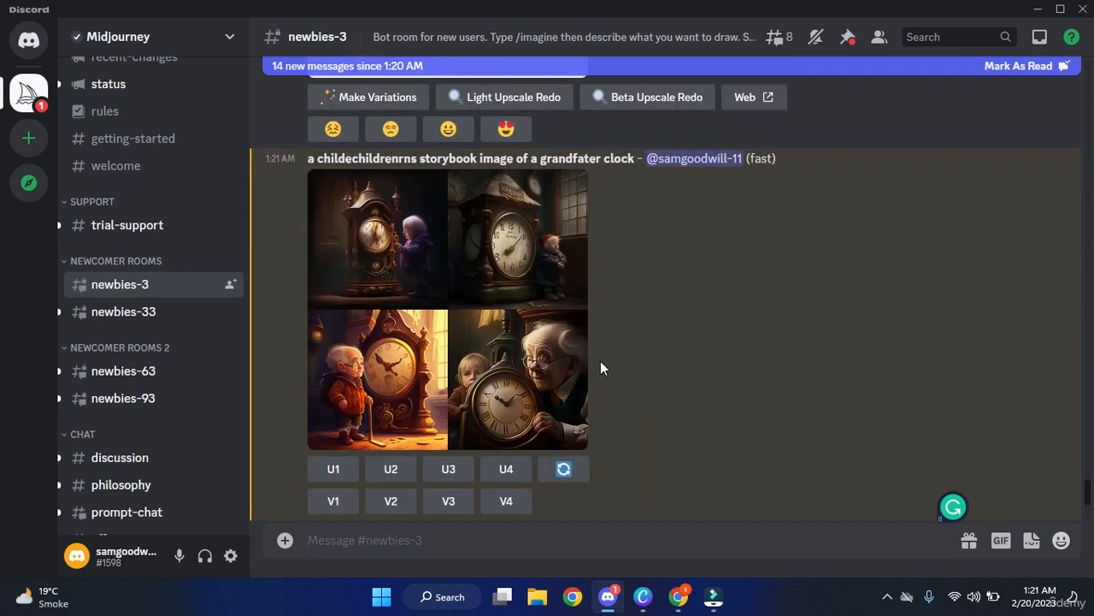
# Enlarge the storybook grandfather clock grid in Discord's image preview.
pyautogui.click(459, 325)
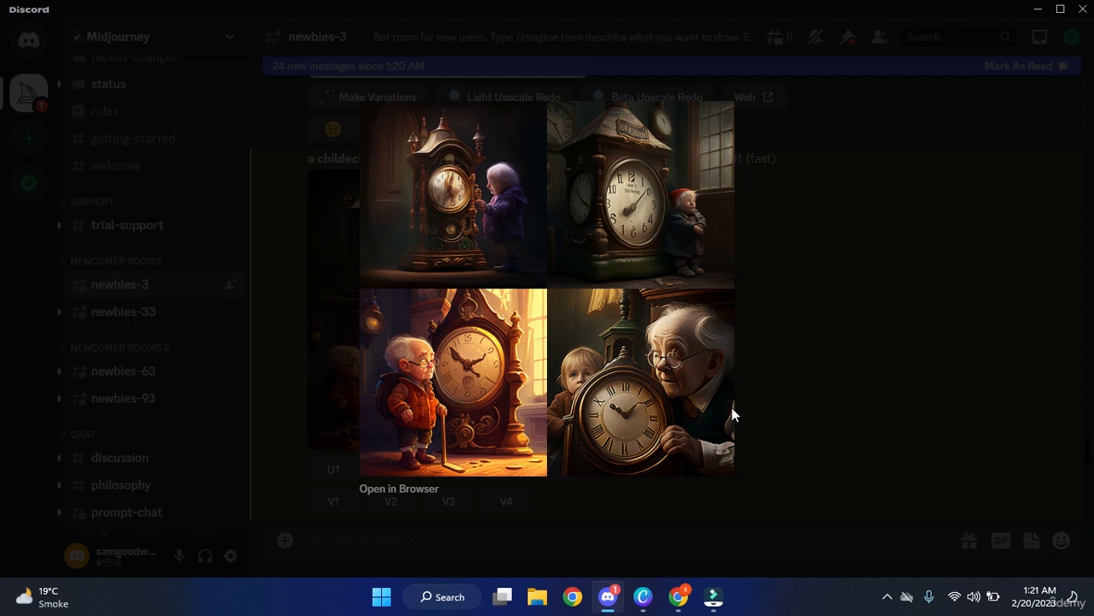
# Switch to the Canva presentation and show it full screen.
pyautogui.click(643, 596)
pyautogui.click(1036, 565)
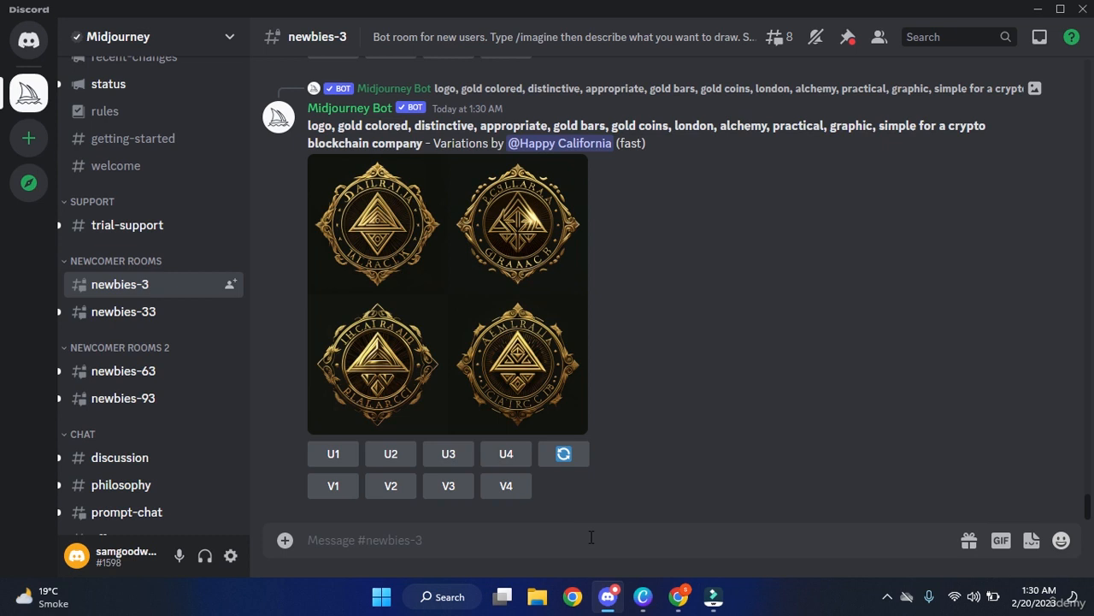
# Begin an /imagine command with the prompt 'superman in spcae flysing at high speed in 3d'.
pyautogui.click(584, 540)
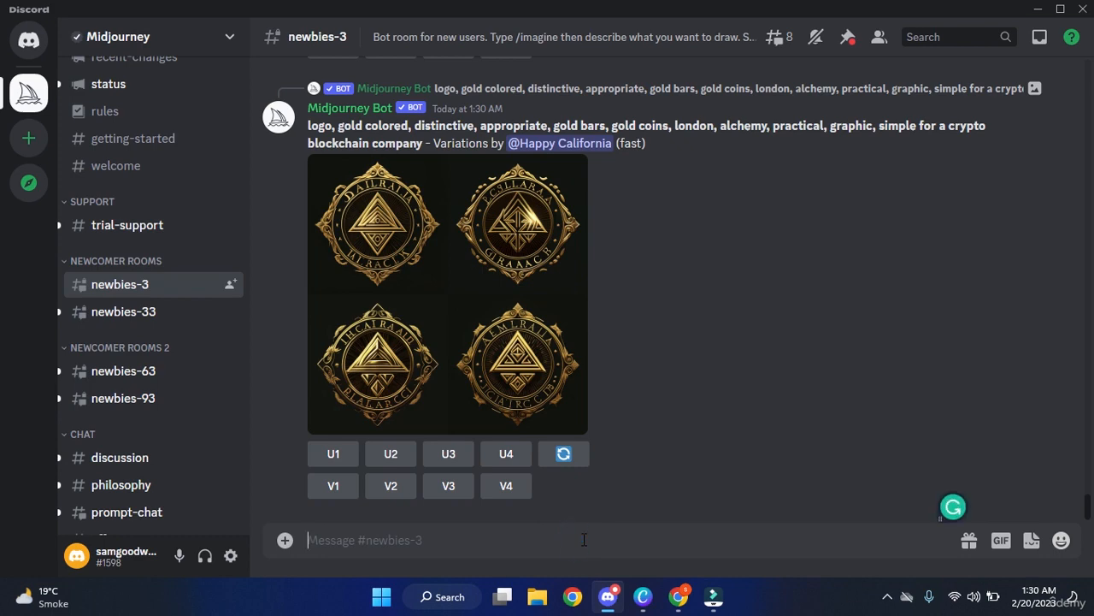
pyautogui.write('/IMAGE')
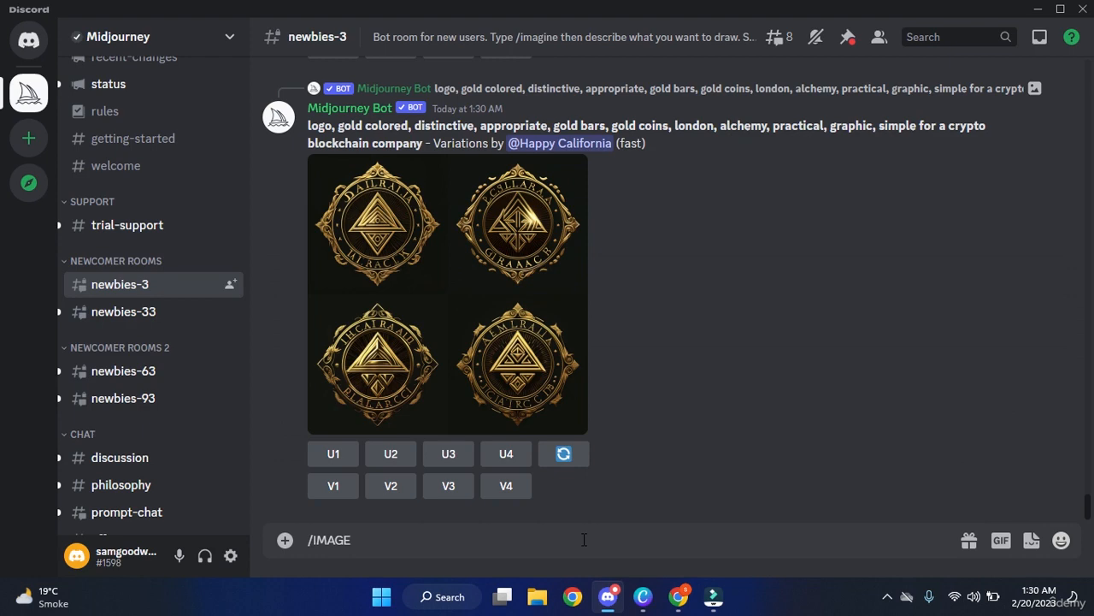
pyautogui.press('BackSpace')
pyautogui.press('BackSpace')
pyautogui.press('BackSpace')
pyautogui.press('BackSpace')
pyautogui.press('BackSpace')
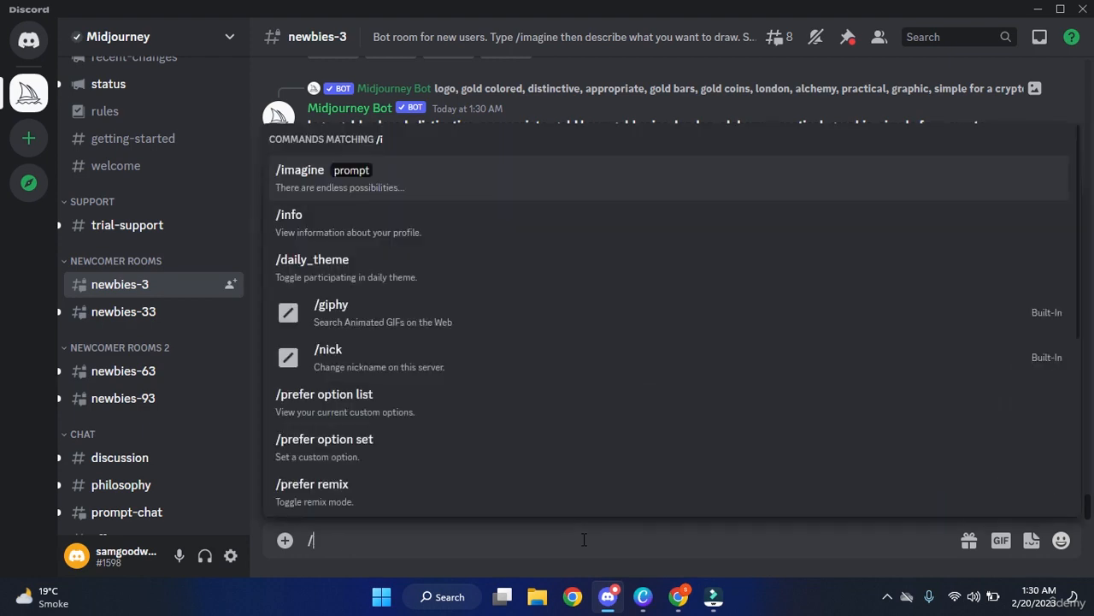
pyautogui.write('imag')
pyautogui.press('Tab')
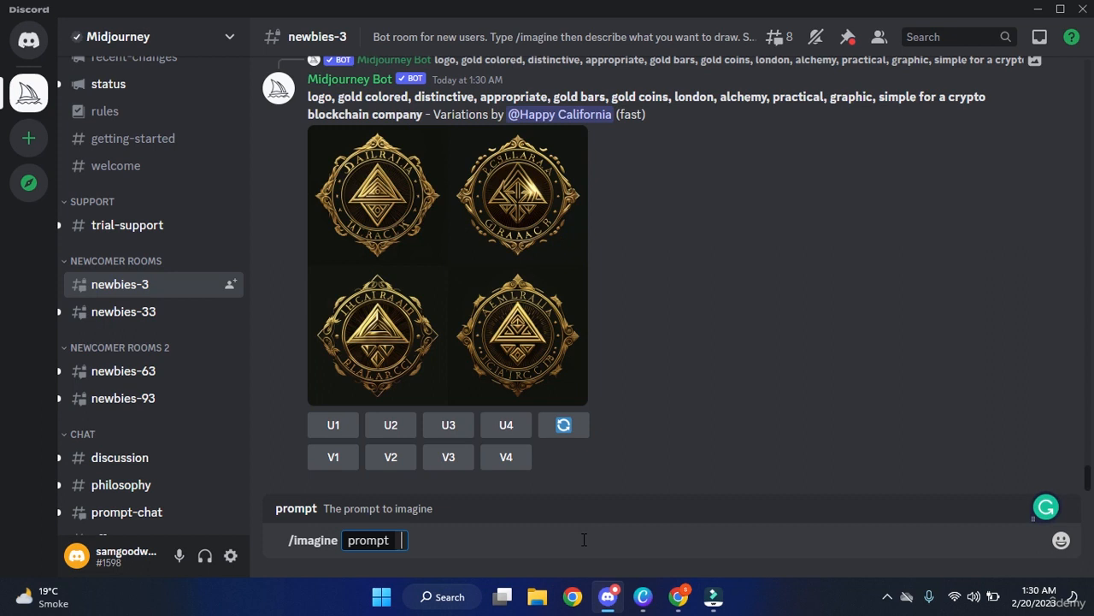
pyautogui.write('super')
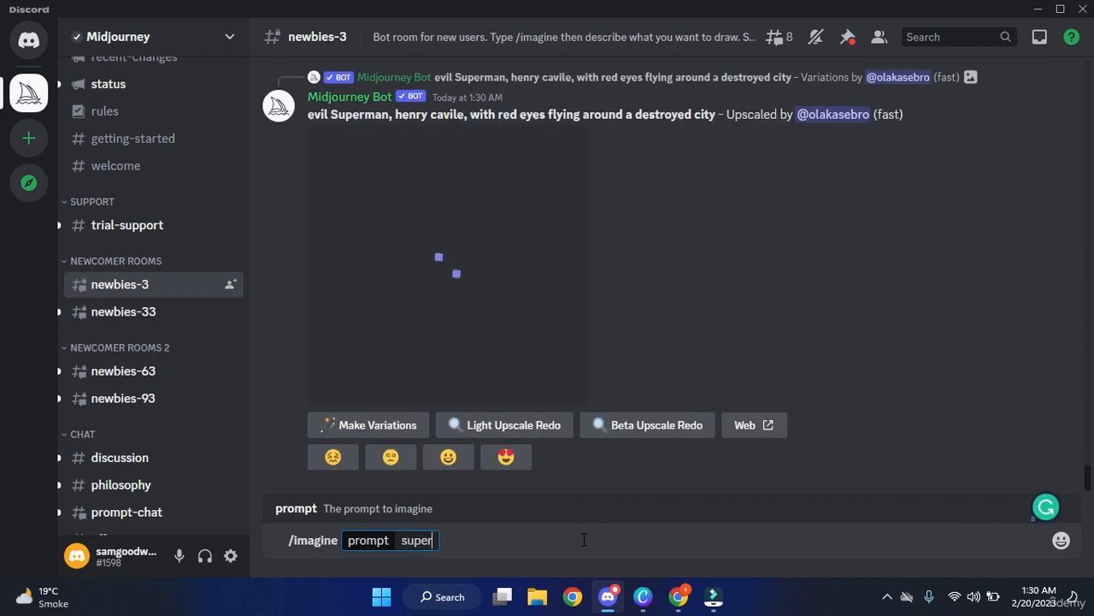
pyautogui.write('man in sp')
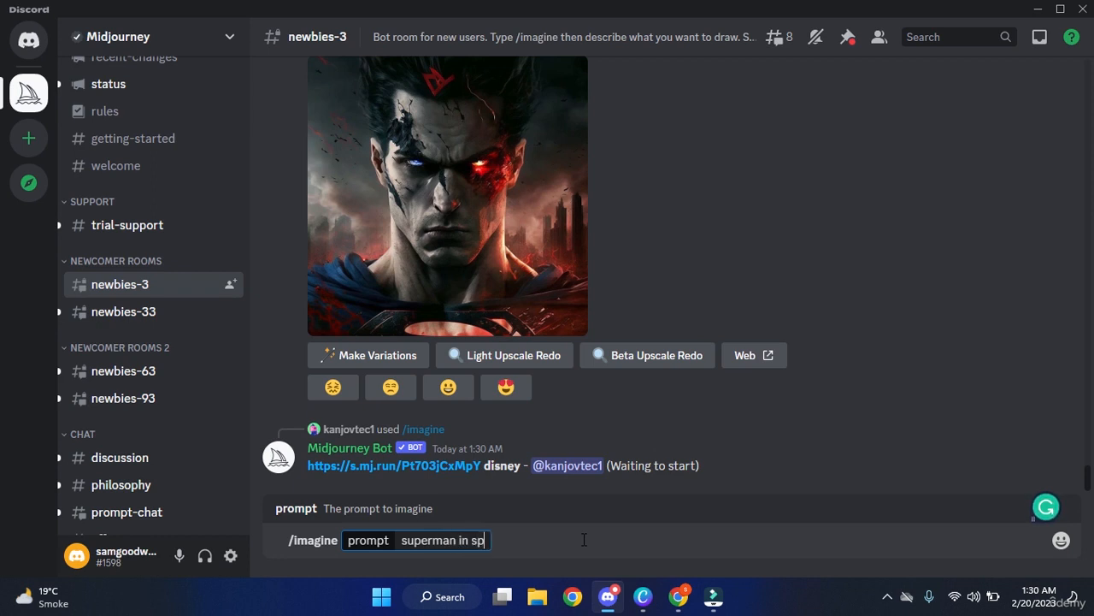
pyautogui.write('cae flysing at high speed in 3d')
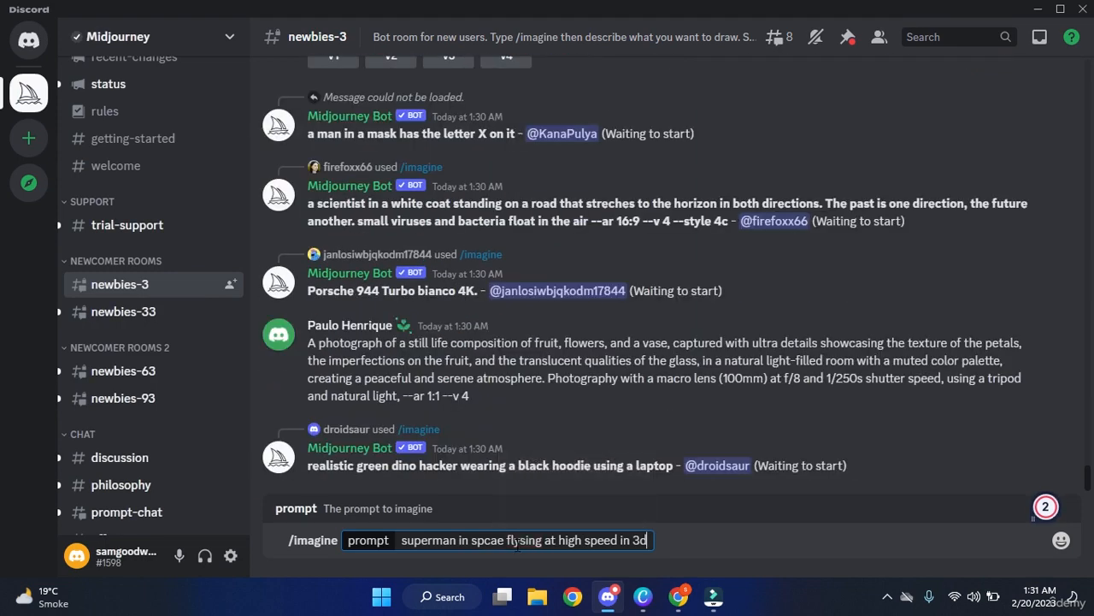
# Accept Grammarly's suggested corrections for the misspelled words in the superman prompt.
pyautogui.rightClick(490, 541)
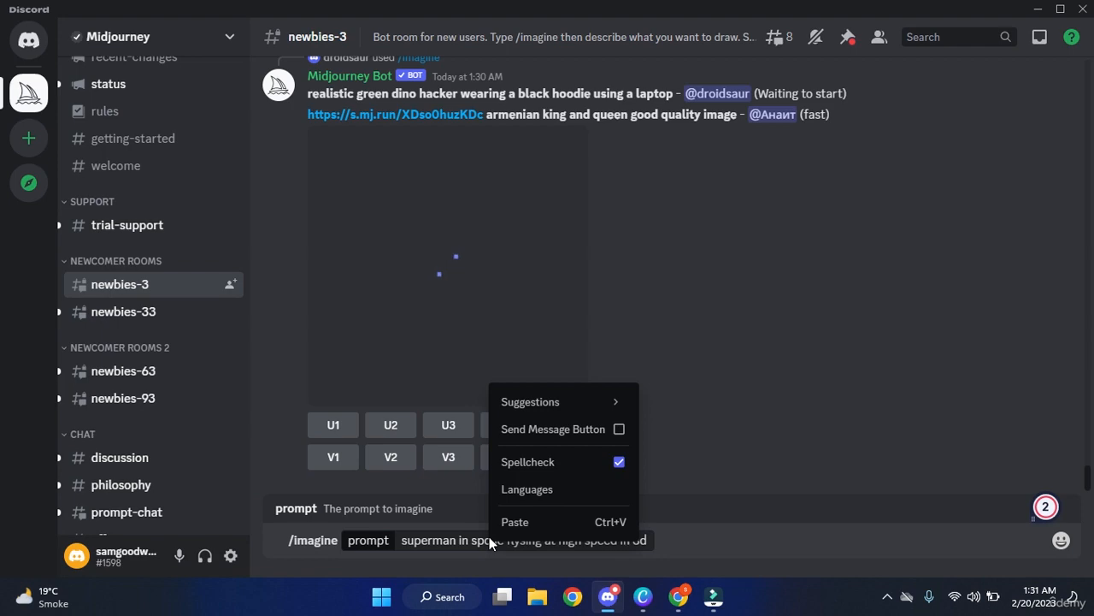
pyautogui.click(476, 539)
pyautogui.click(476, 539)
pyautogui.click(528, 542)
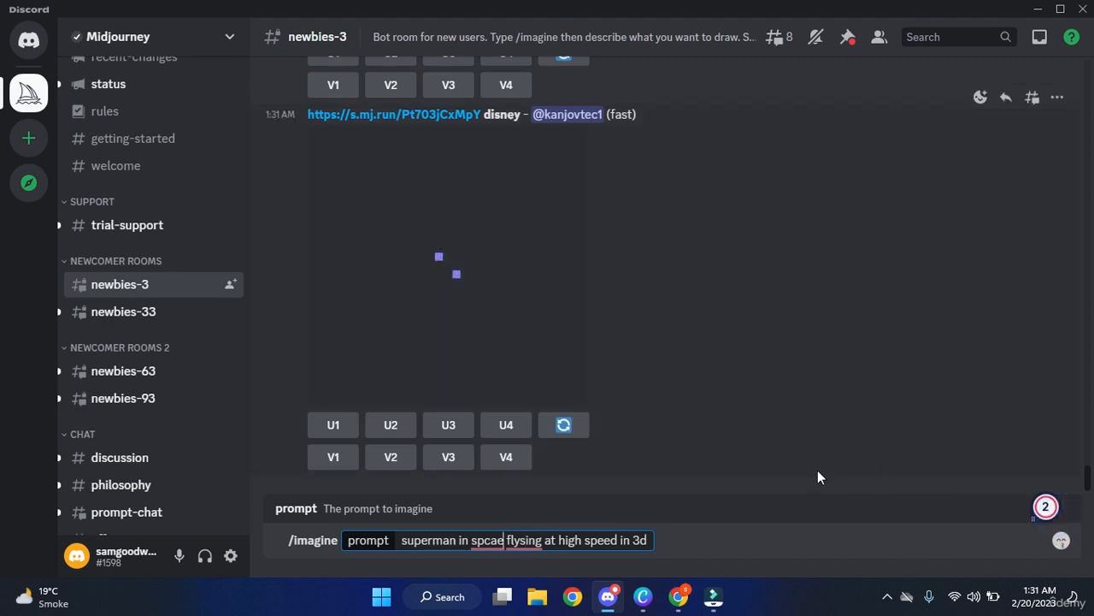
pyautogui.click(789, 455)
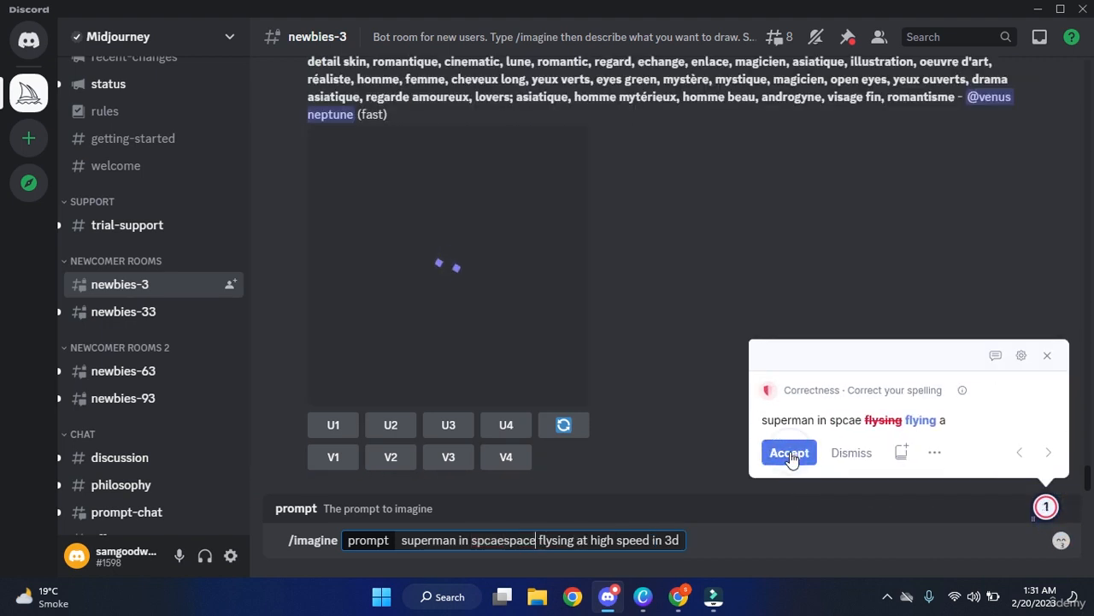
# Hand-edit the prompt to read 'superman in flyings in space at high speed in 3d'.
pyautogui.click(762, 544)
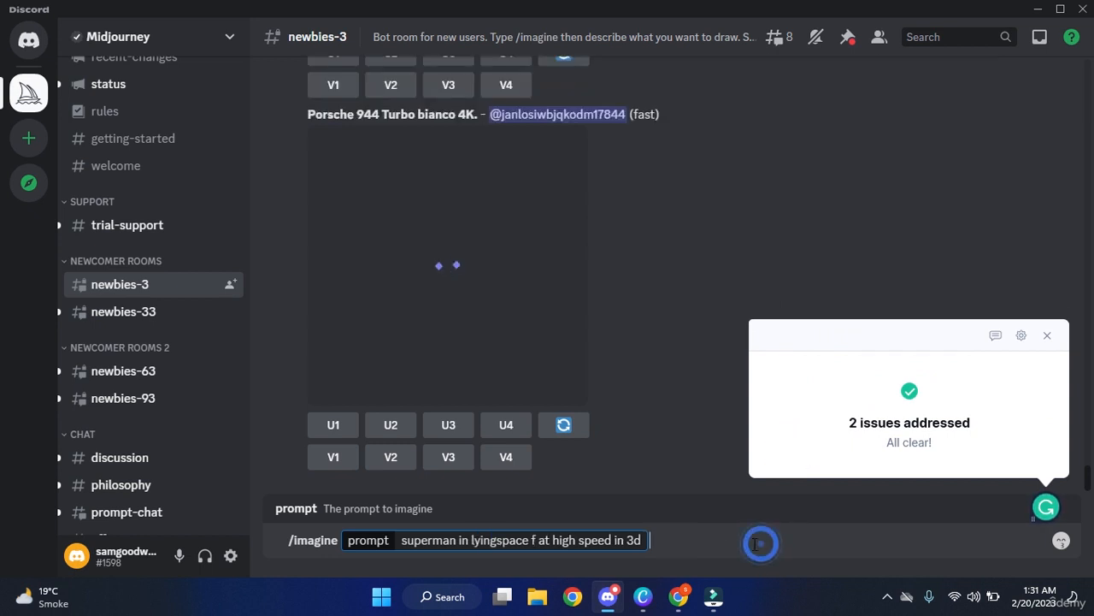
pyautogui.click(473, 544)
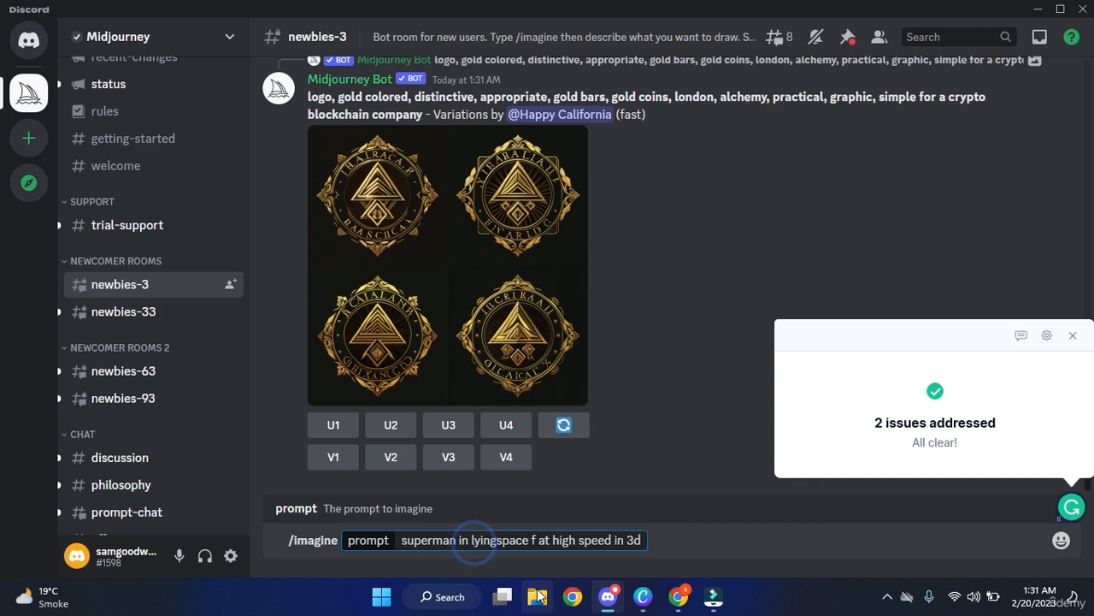
pyautogui.press('BackSpace')
pyautogui.write('fyings')
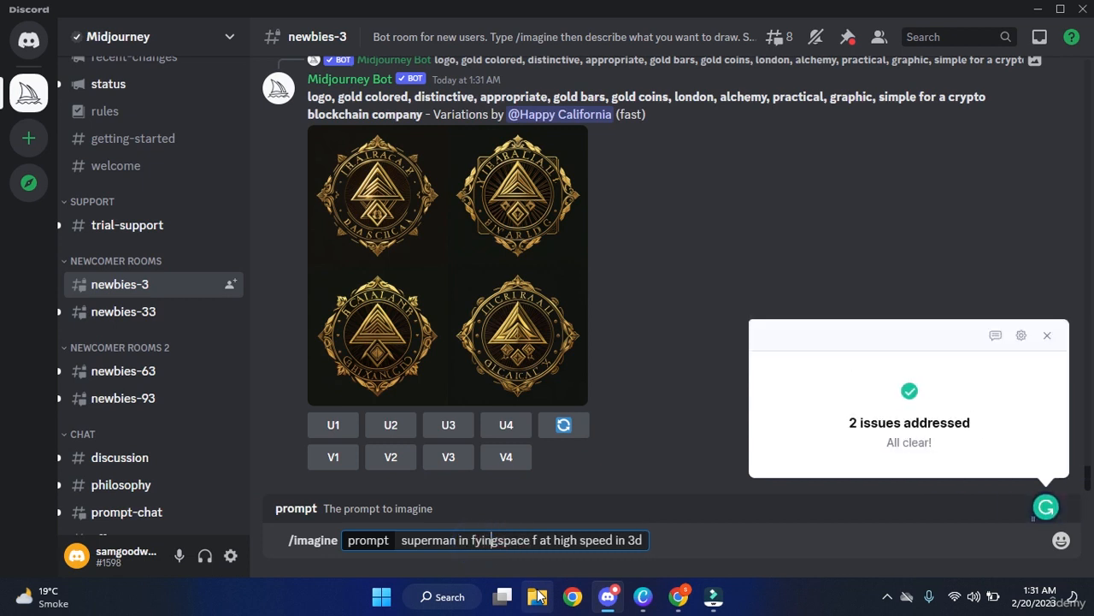
pyautogui.write(' in ')
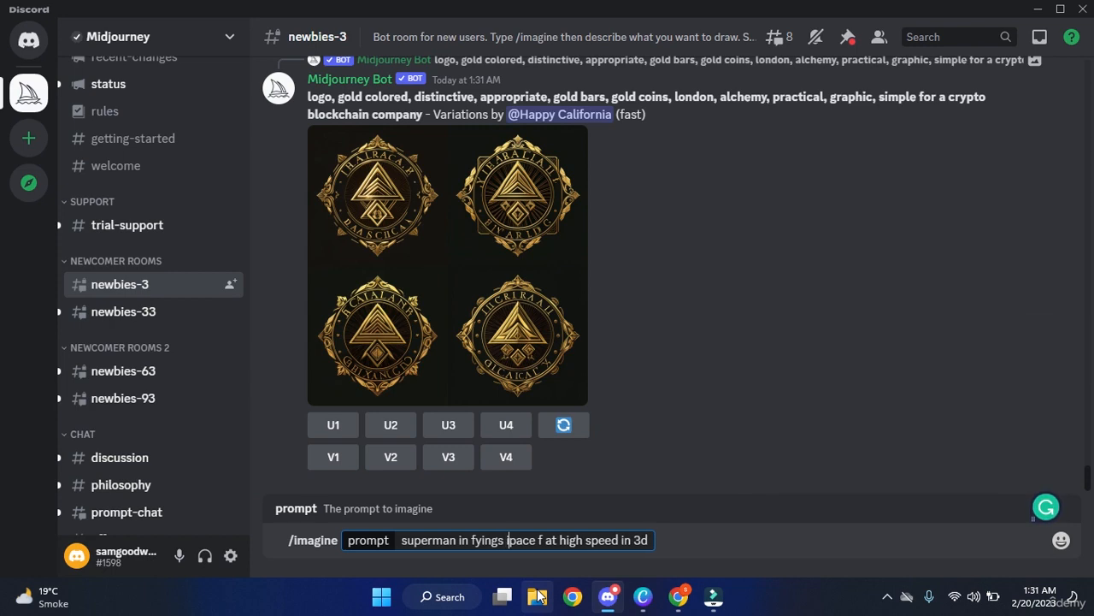
pyautogui.write('s')
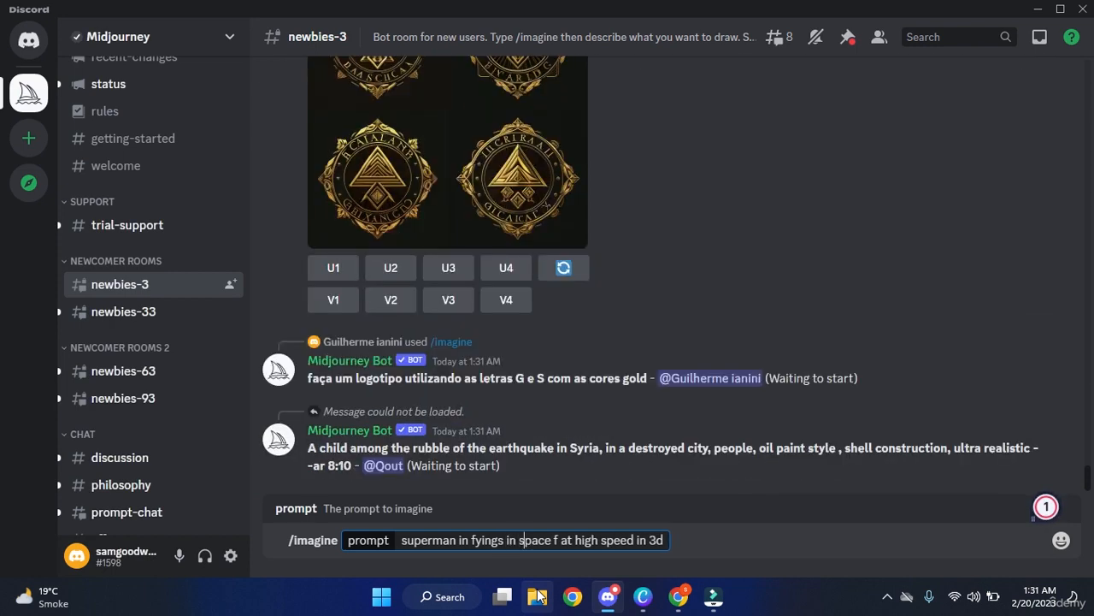
pyautogui.click(476, 539)
pyautogui.write('l')
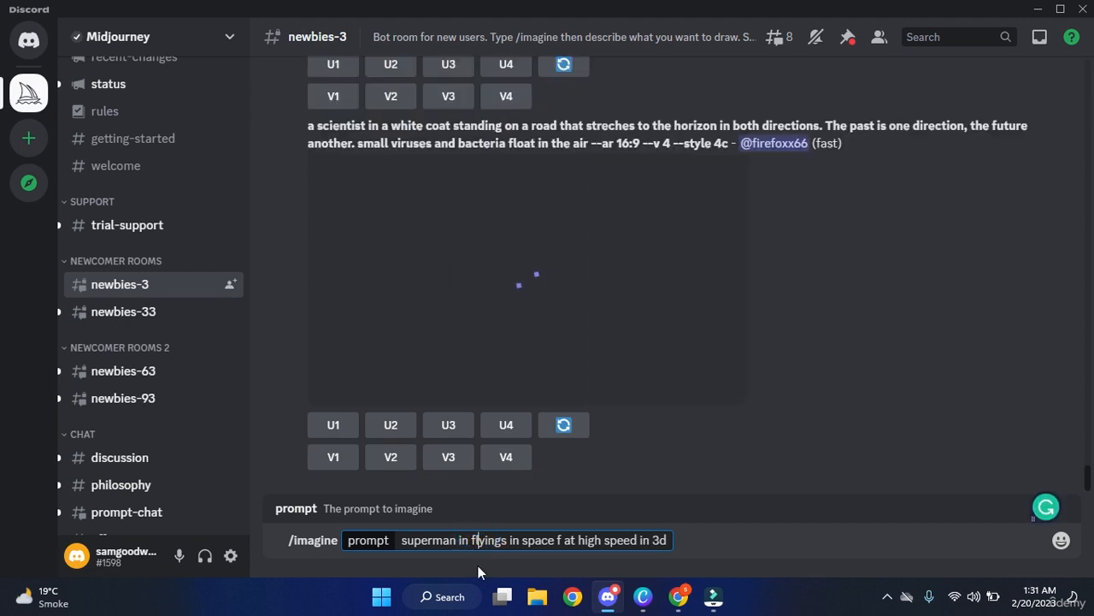
pyautogui.click(719, 548)
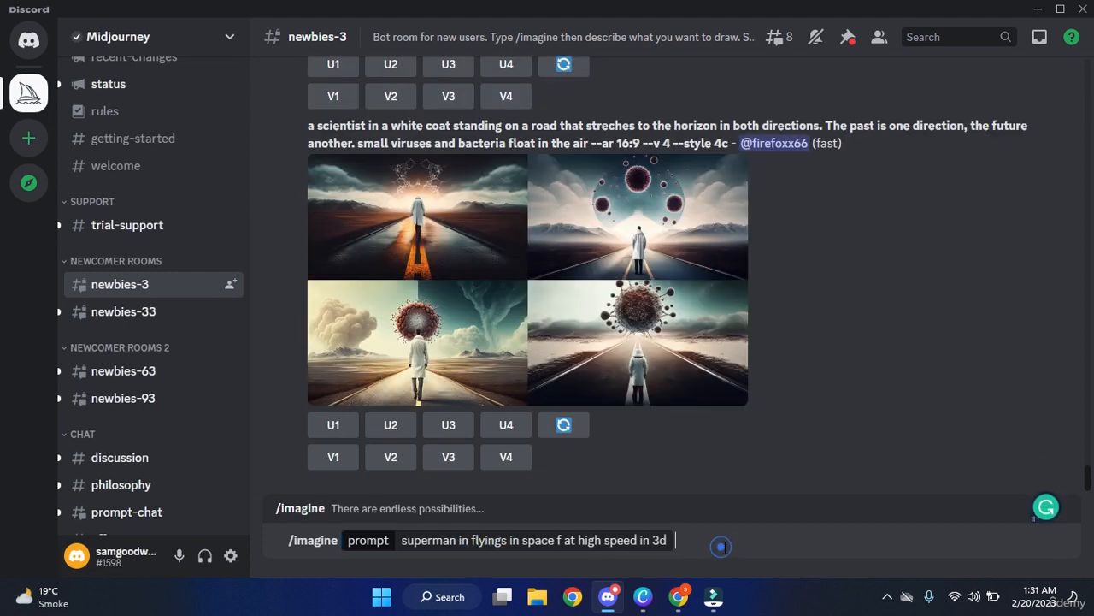
pyautogui.click(564, 541)
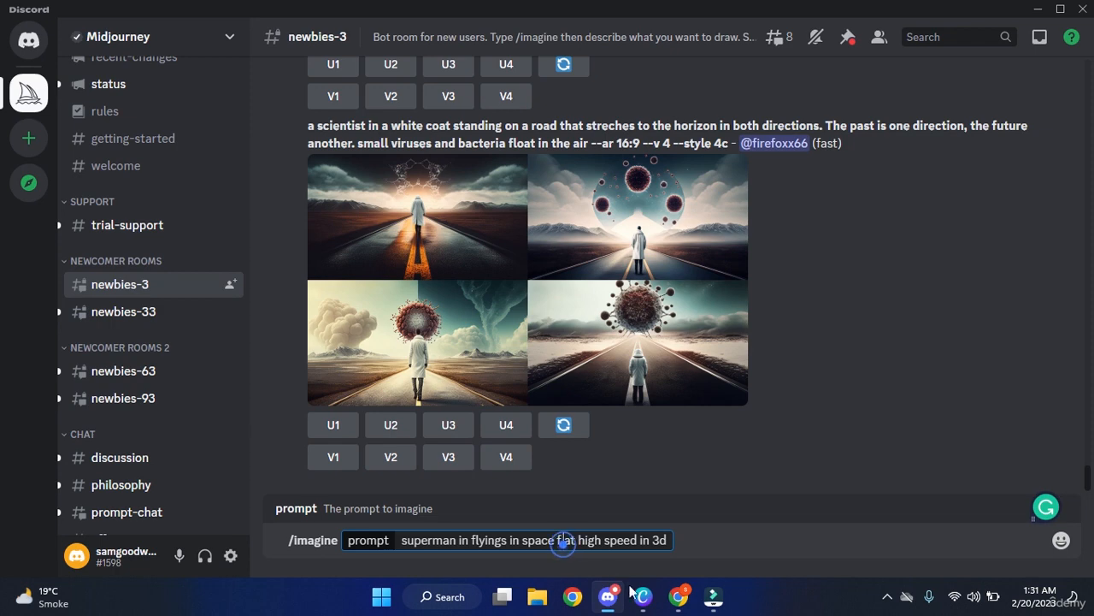
pyautogui.press('BackSpace')
pyautogui.press('BackSpace')
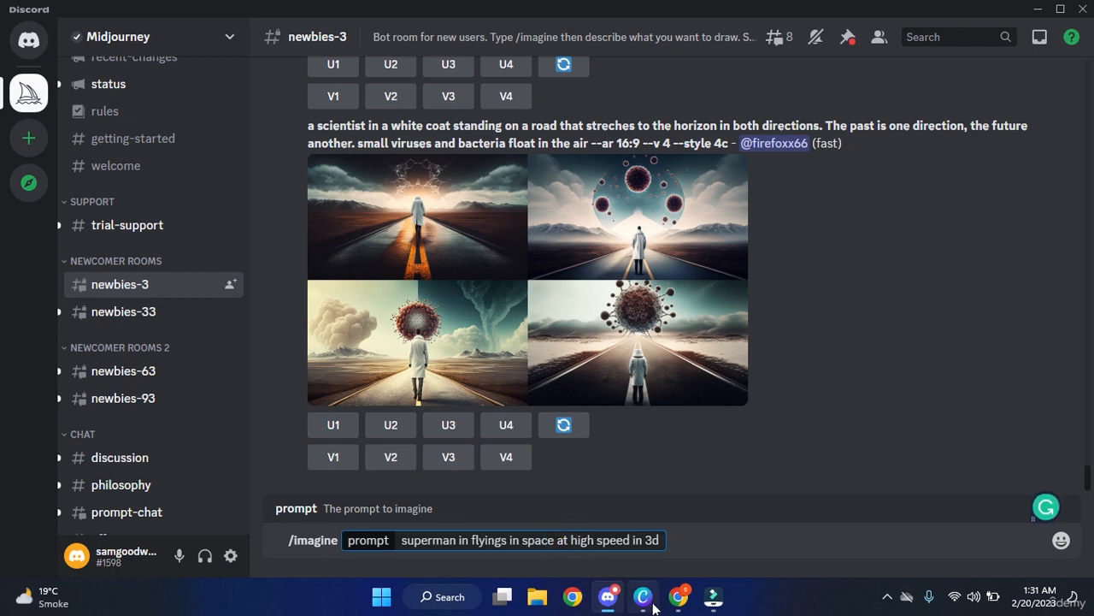
# Send the superman prompt and scroll up to the finished superman-in-space four-image grid.
pyautogui.press('Return')
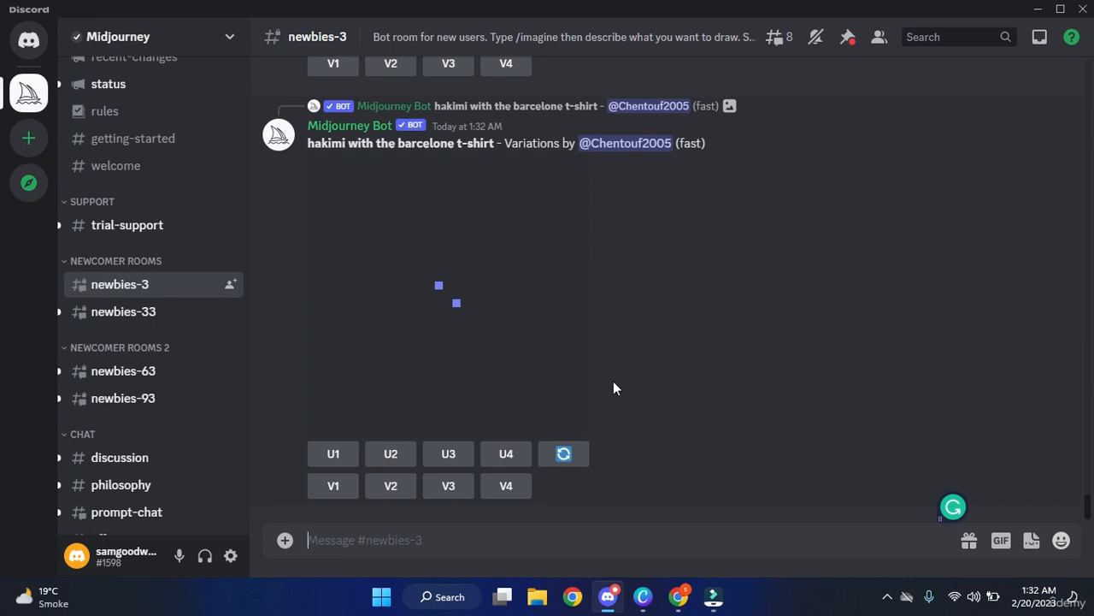
pyautogui.scroll(4, 613, 381)
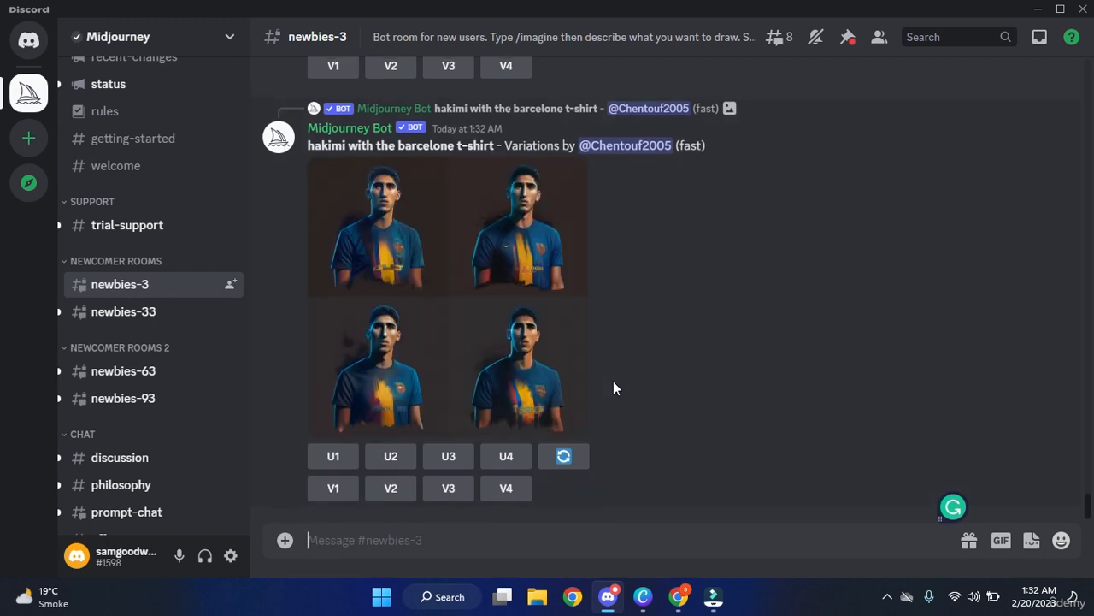
pyautogui.scroll(10, 613, 387)
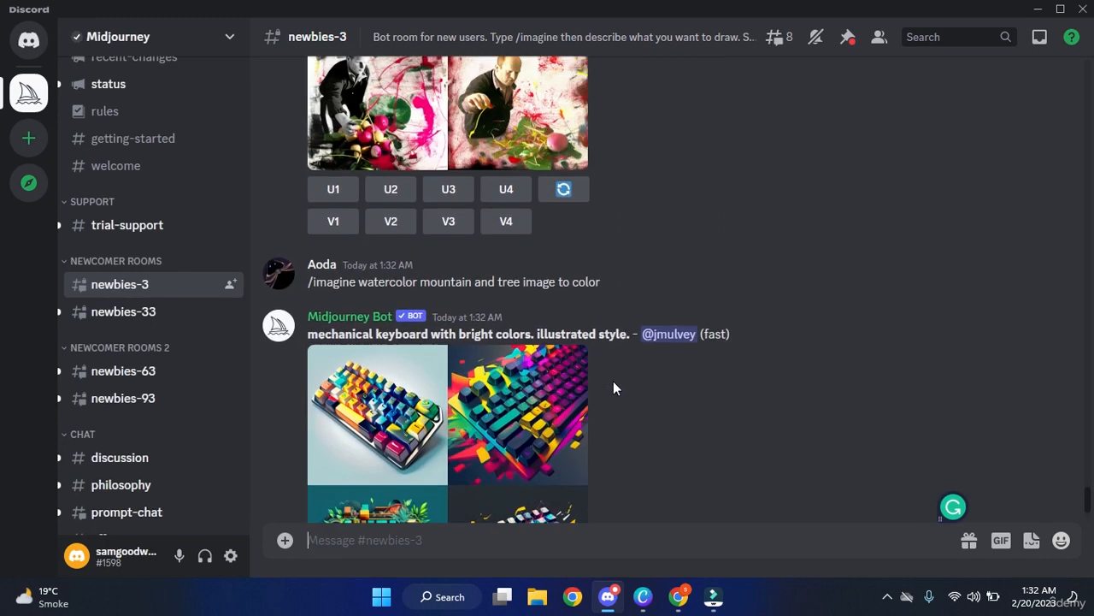
pyautogui.scroll(7, 613, 389)
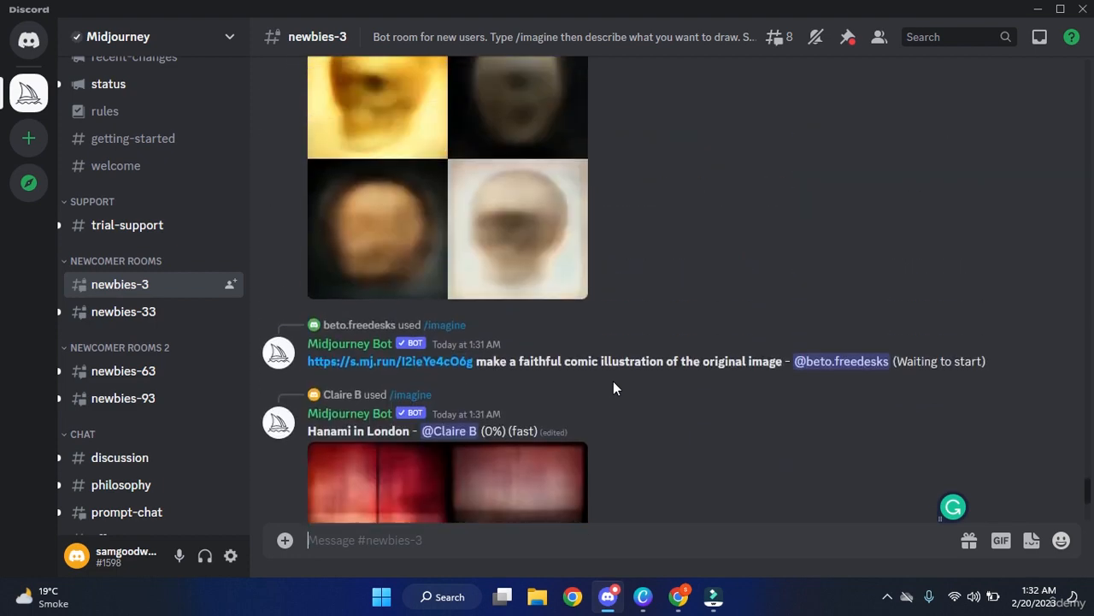
pyautogui.scroll(6, 613, 381)
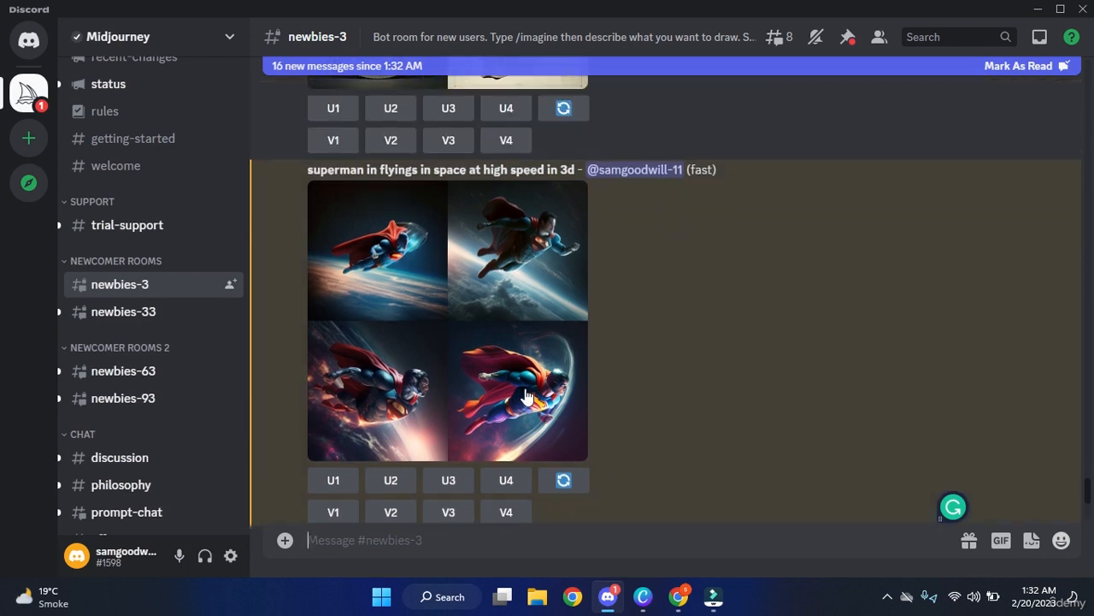
# Open the superman-in-space grid full-size in a Chrome tab via Open in Browser.
pyautogui.click(484, 349)
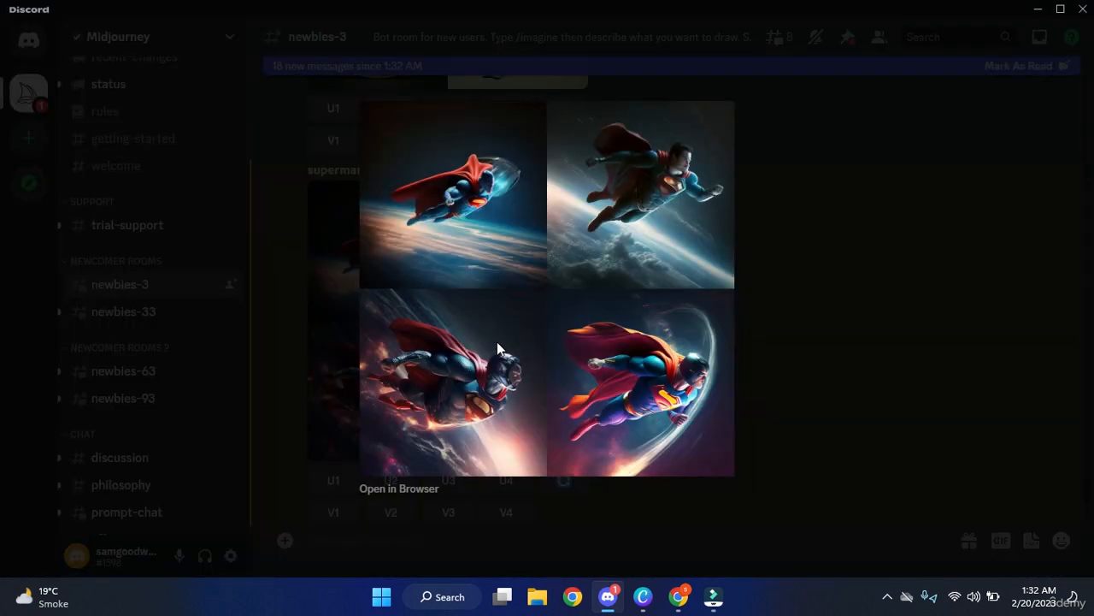
pyautogui.click(399, 490)
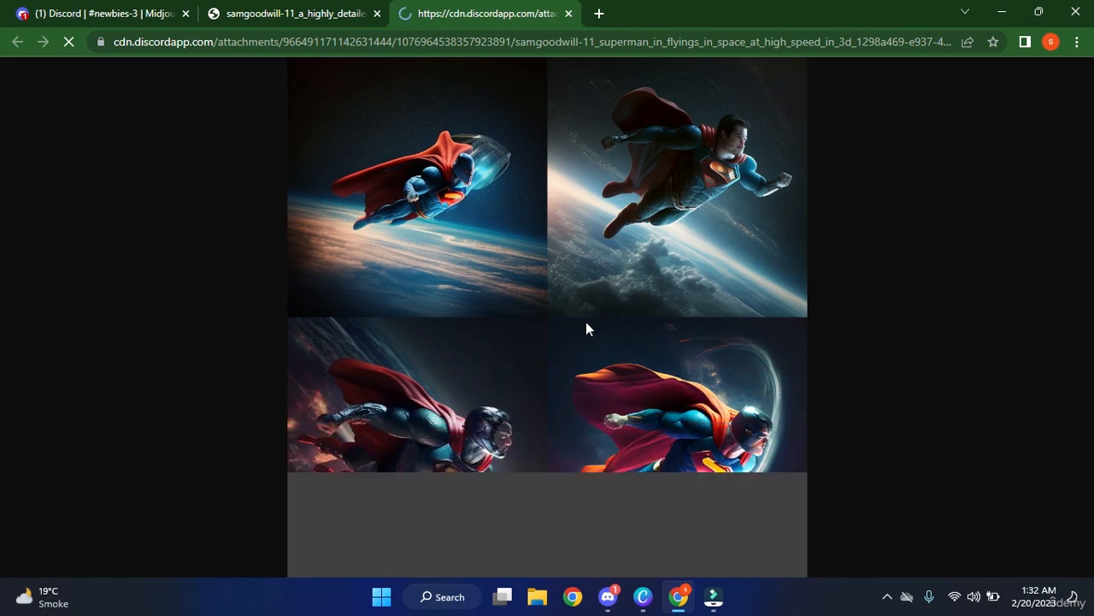
# Inspect the four superman-in-space images at full resolution in Chrome, then switch back to Discord.
pyautogui.click(487, 450)
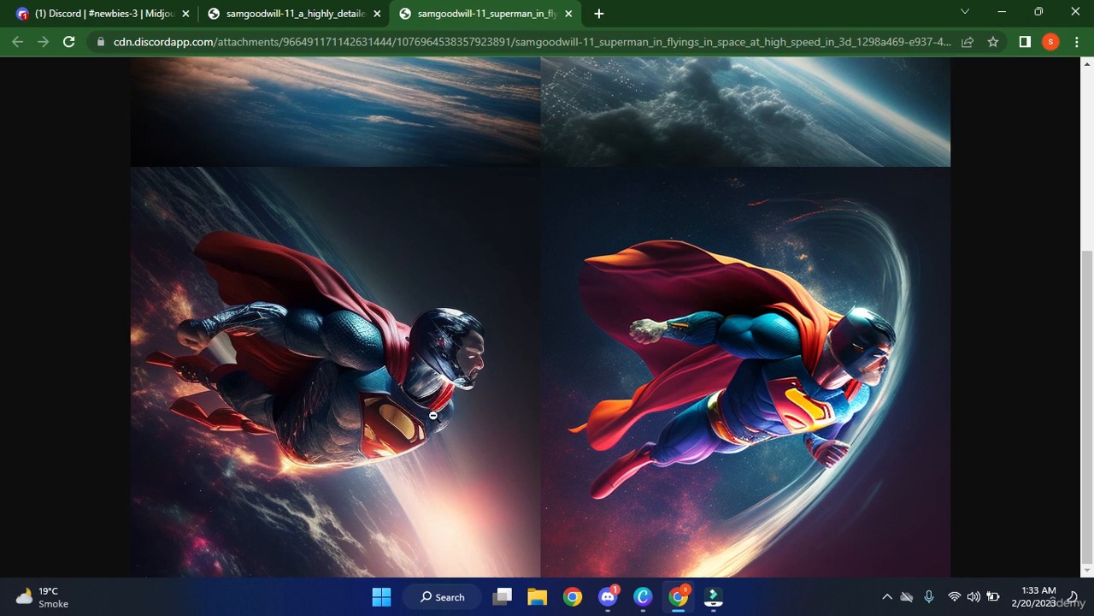
pyautogui.scroll(1, 766, 394)
pyautogui.scroll(3, 767, 393)
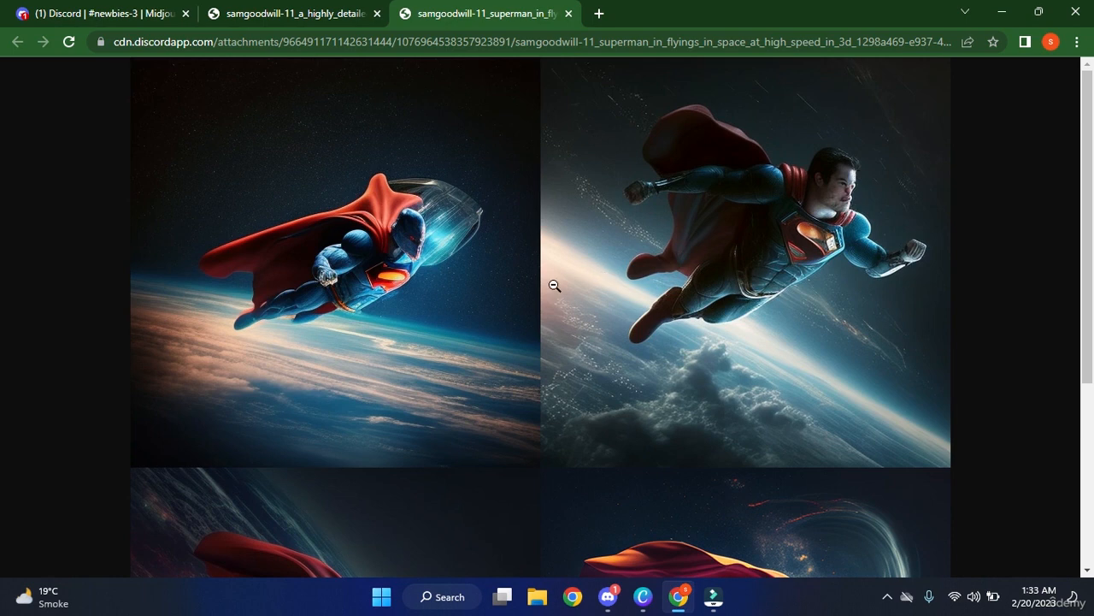
pyautogui.scroll(-3, 410, 241)
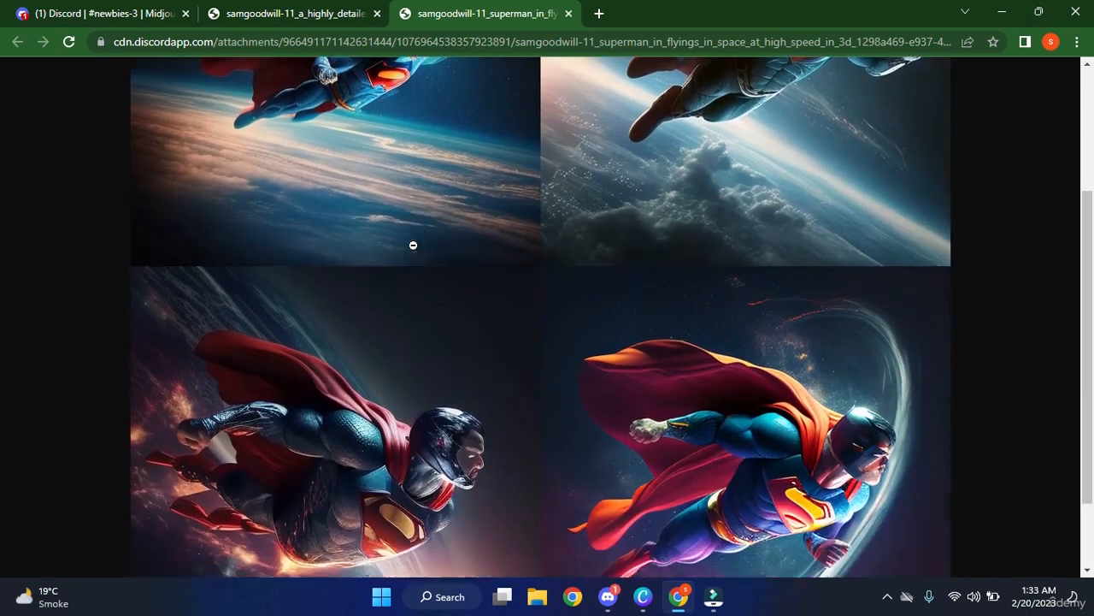
pyautogui.scroll(-1, 889, 402)
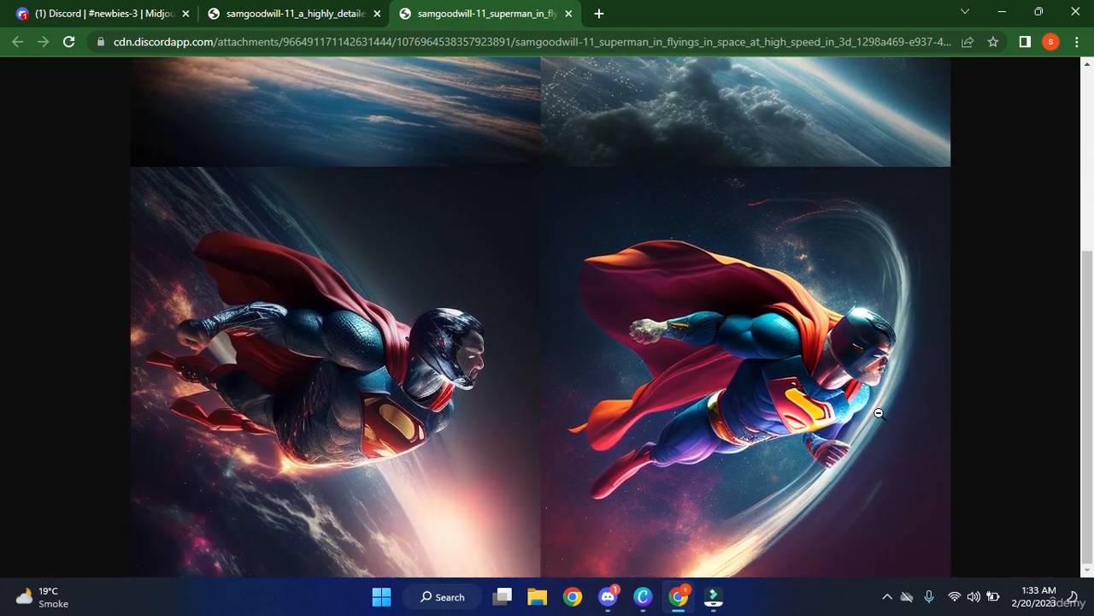
pyautogui.scroll(2, 766, 418)
pyautogui.scroll(1, 766, 418)
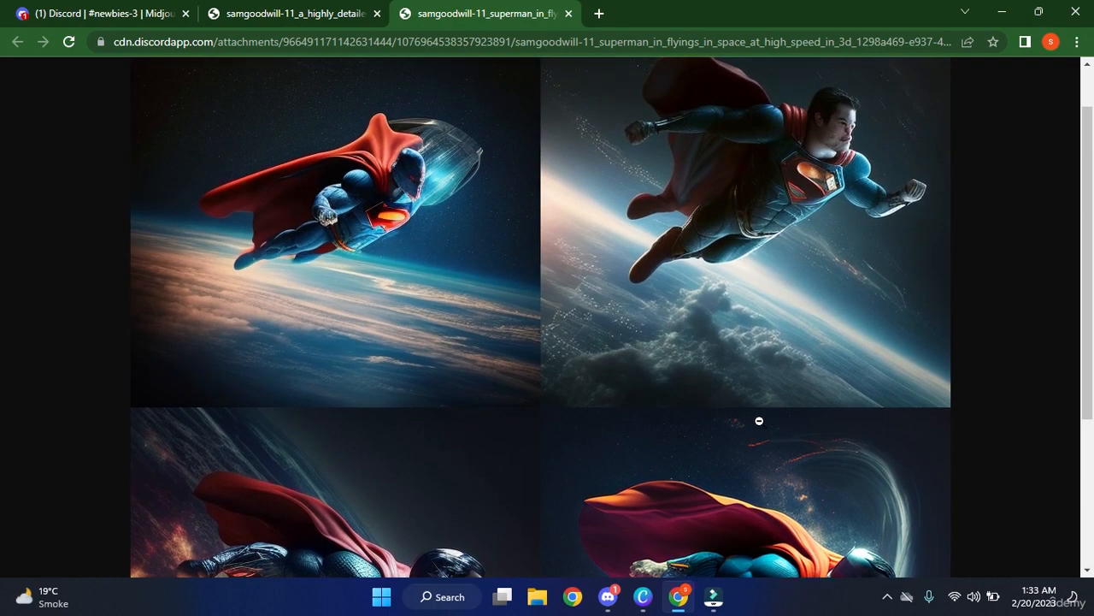
pyautogui.click(611, 596)
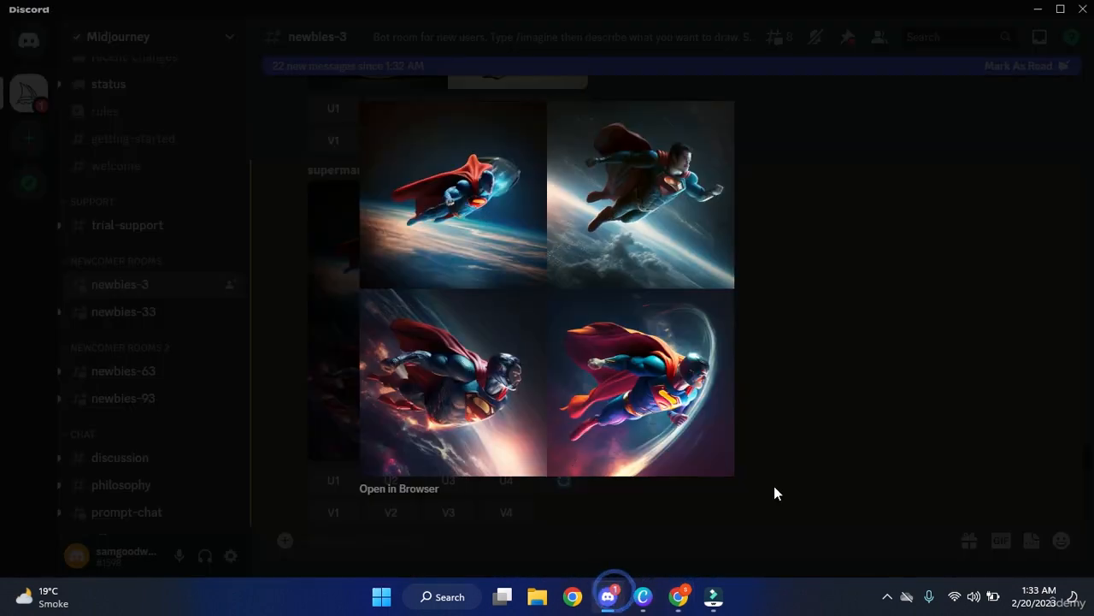
# Close the enlarged superman preview and scroll down to the latest newbies-3 posts.
pyautogui.click(825, 206)
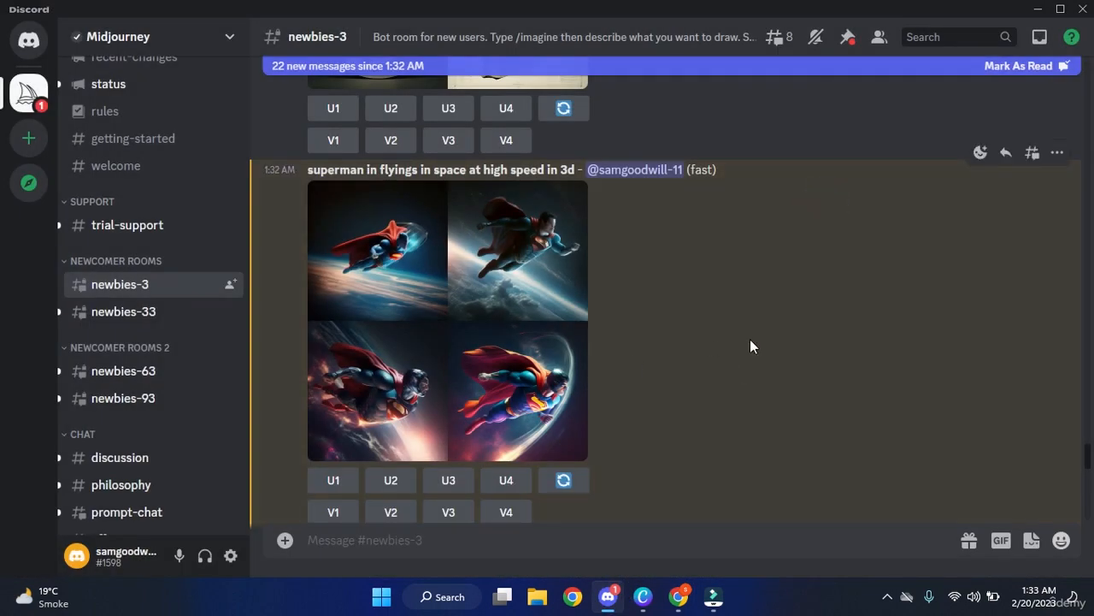
pyautogui.scroll(-15, 750, 339)
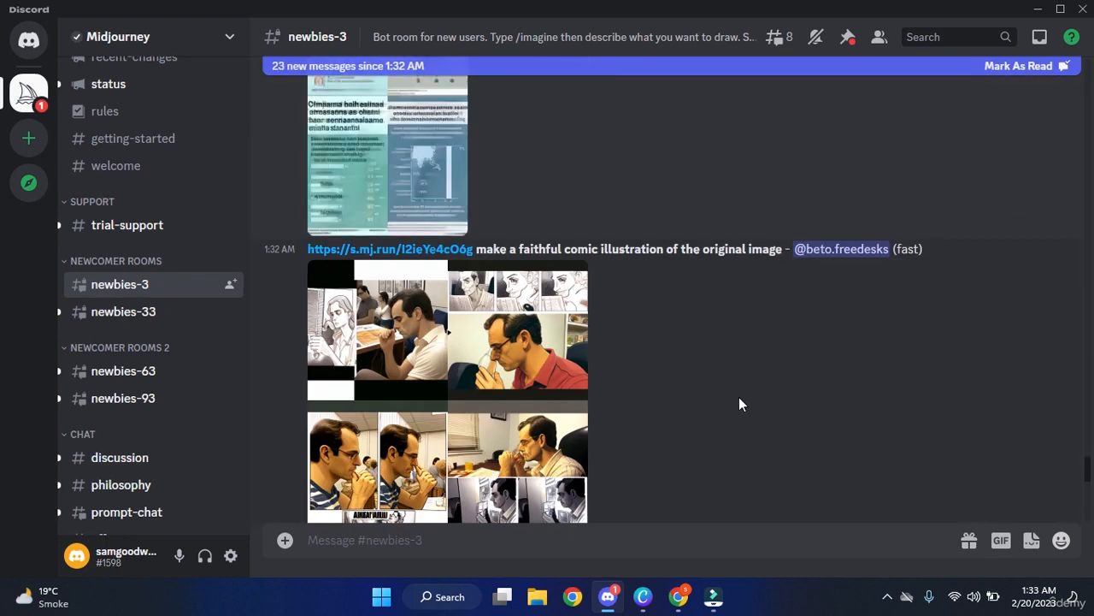
pyautogui.scroll(-2, 740, 401)
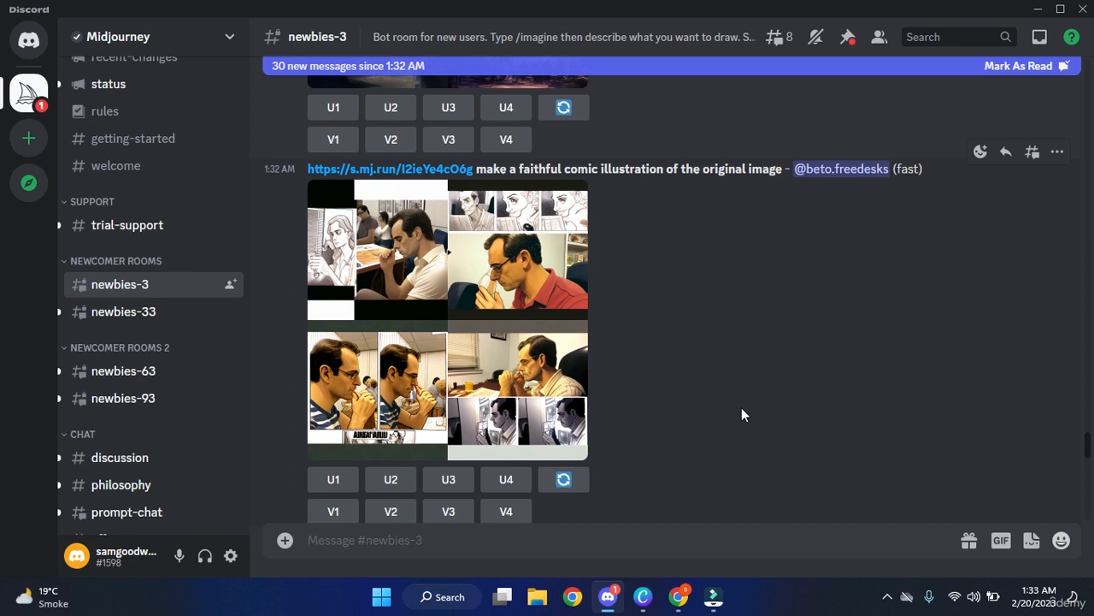
# Start an /imagine command with the prompt 'a horro hut flying in the air in 3d --ar 16:9'.
pyautogui.click(678, 537)
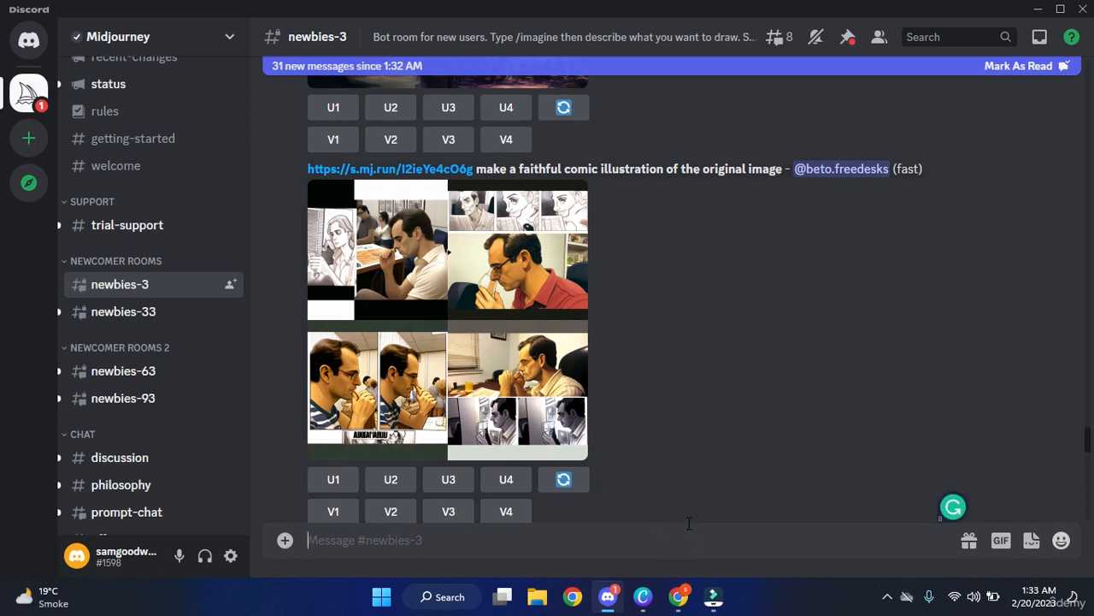
pyautogui.write('/i')
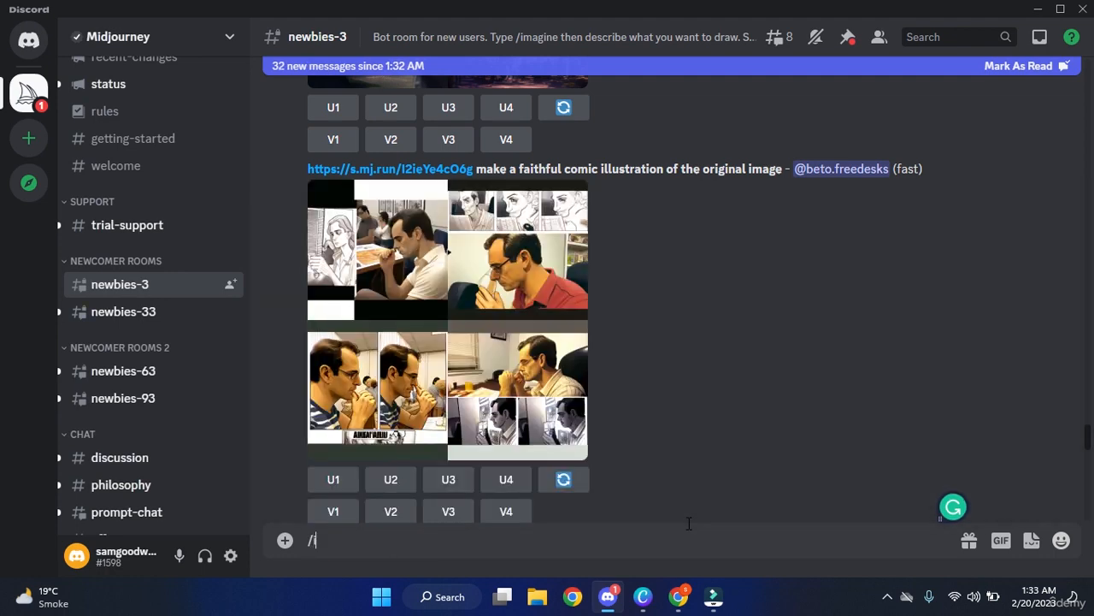
pyautogui.write('mag')
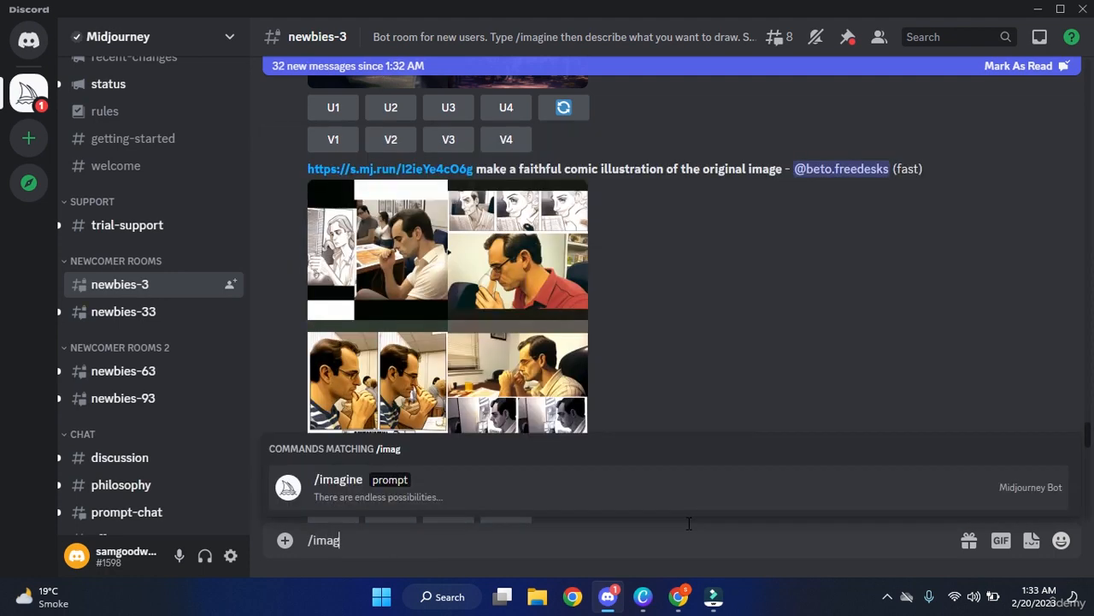
pyautogui.press('Tab')
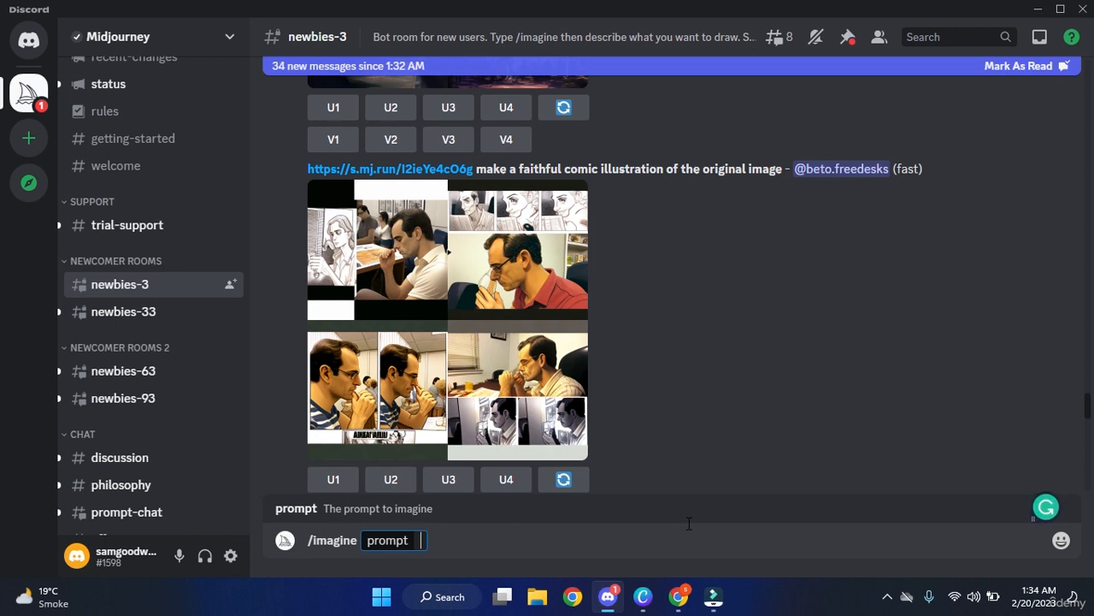
pyautogui.write('a horro hut')
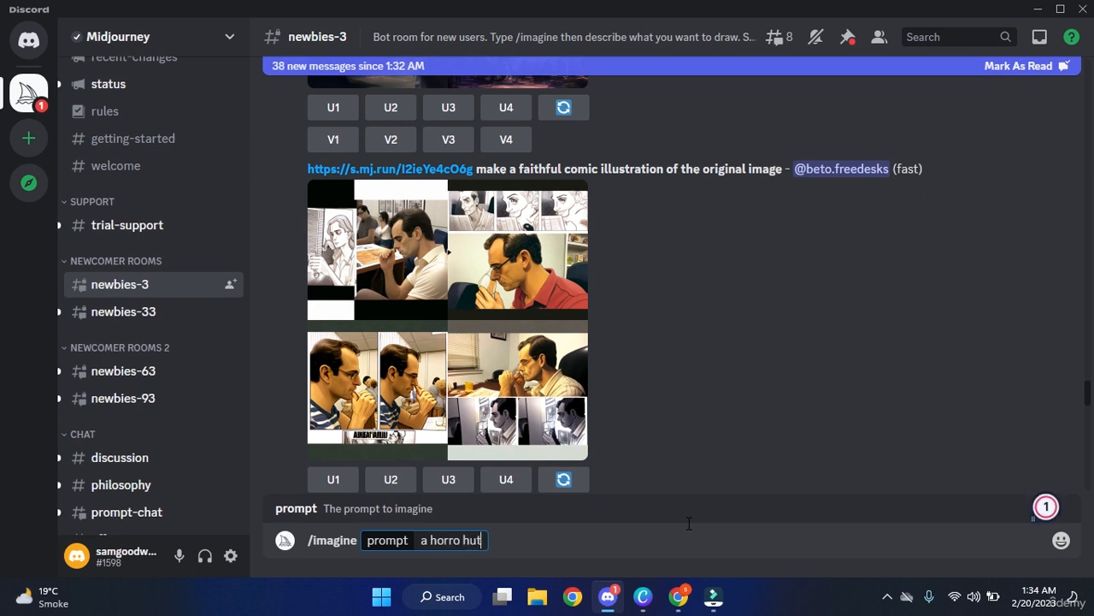
pyautogui.write(' flying')
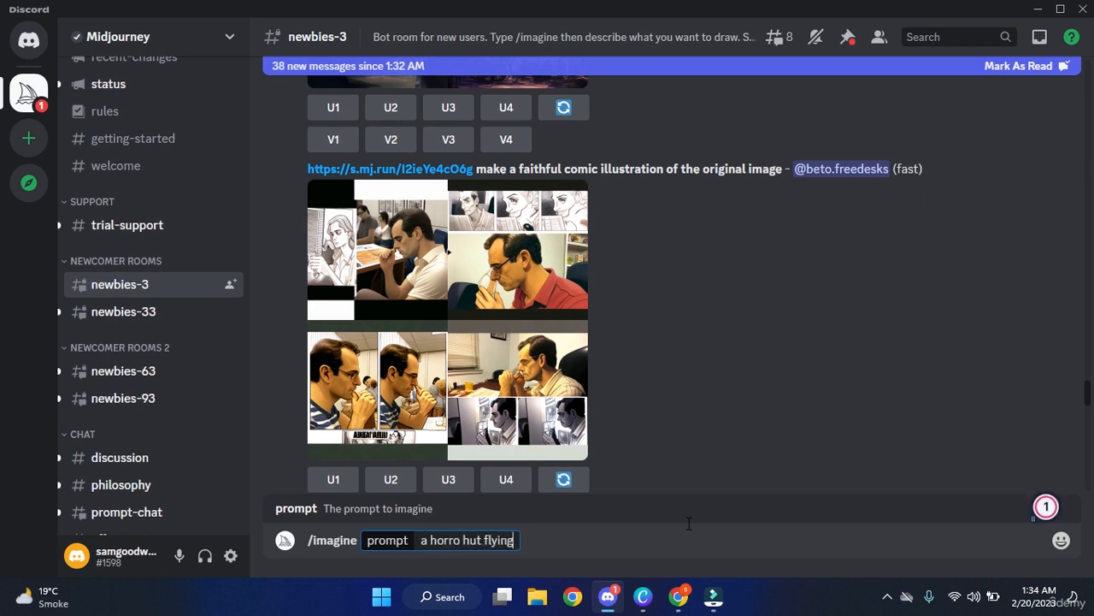
pyautogui.write(' in the a')
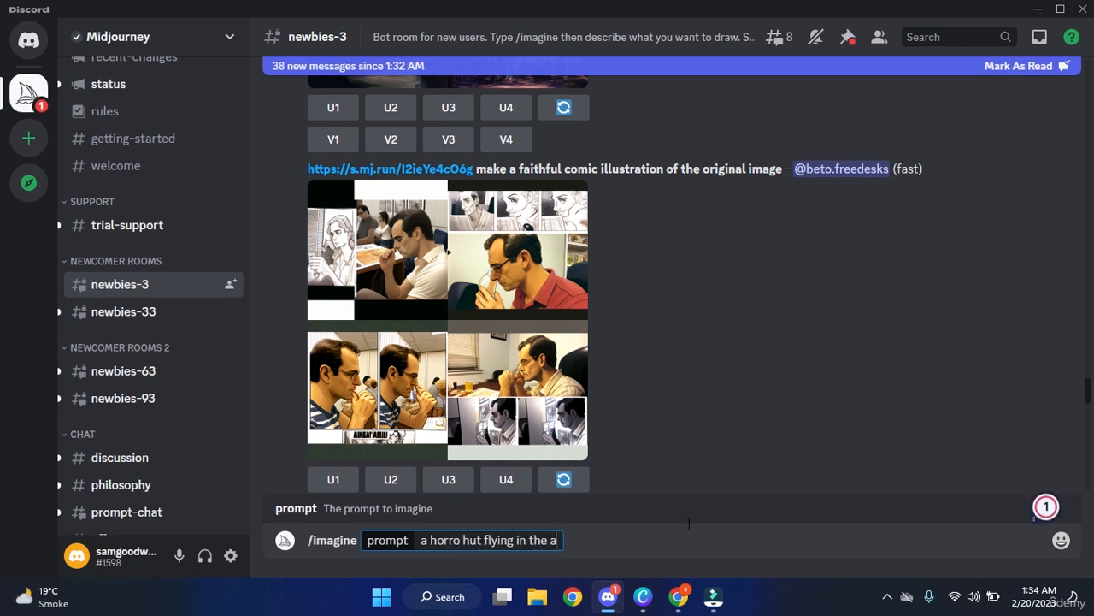
pyautogui.write('ir in 3d')
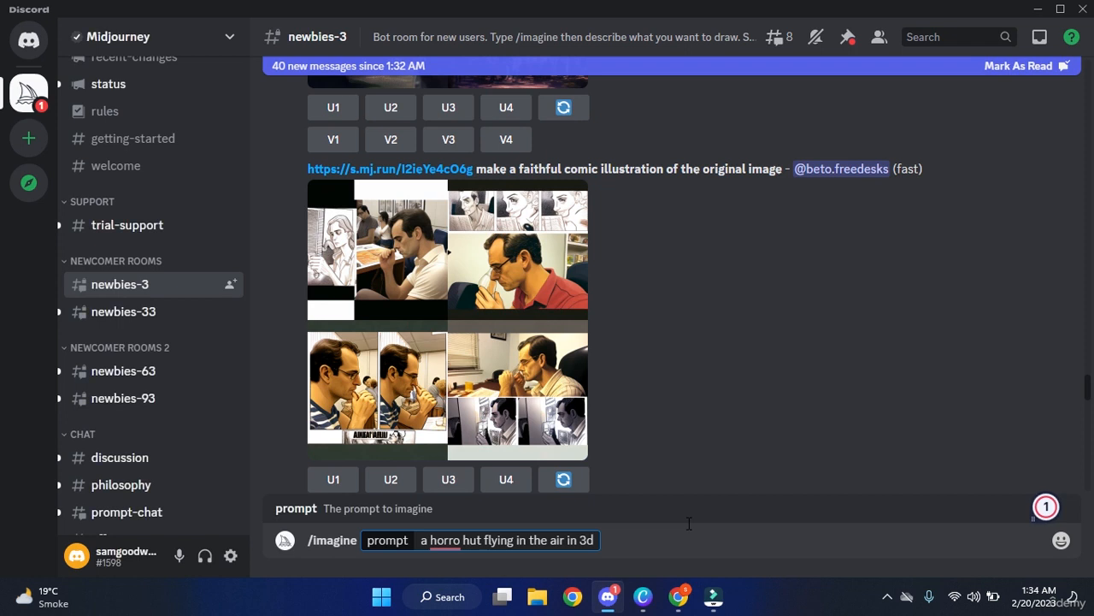
pyautogui.write('--ar 16')
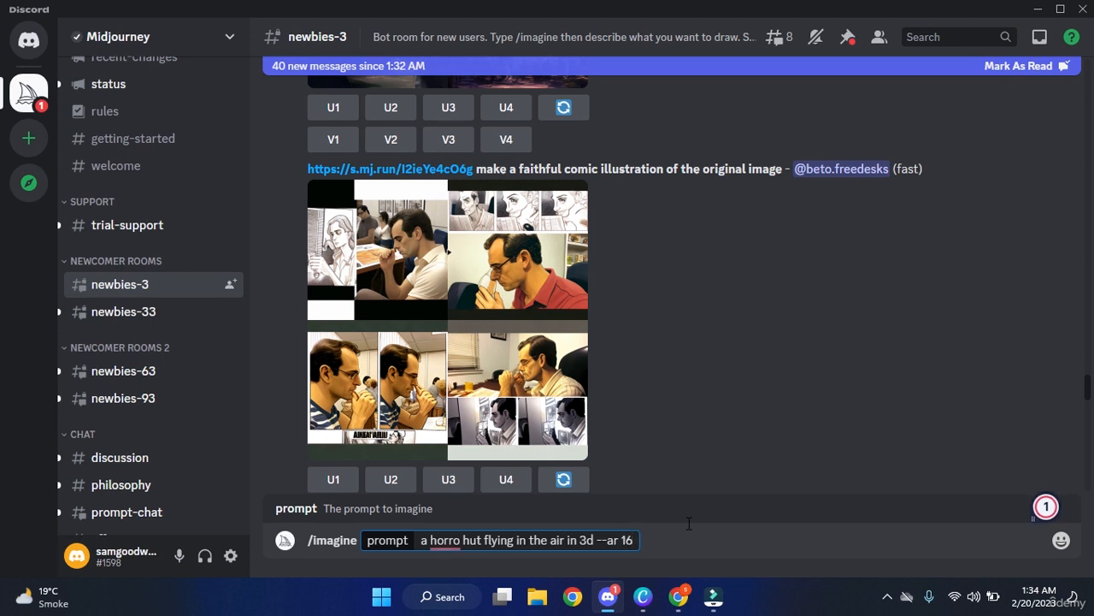
pyautogui.write(':')
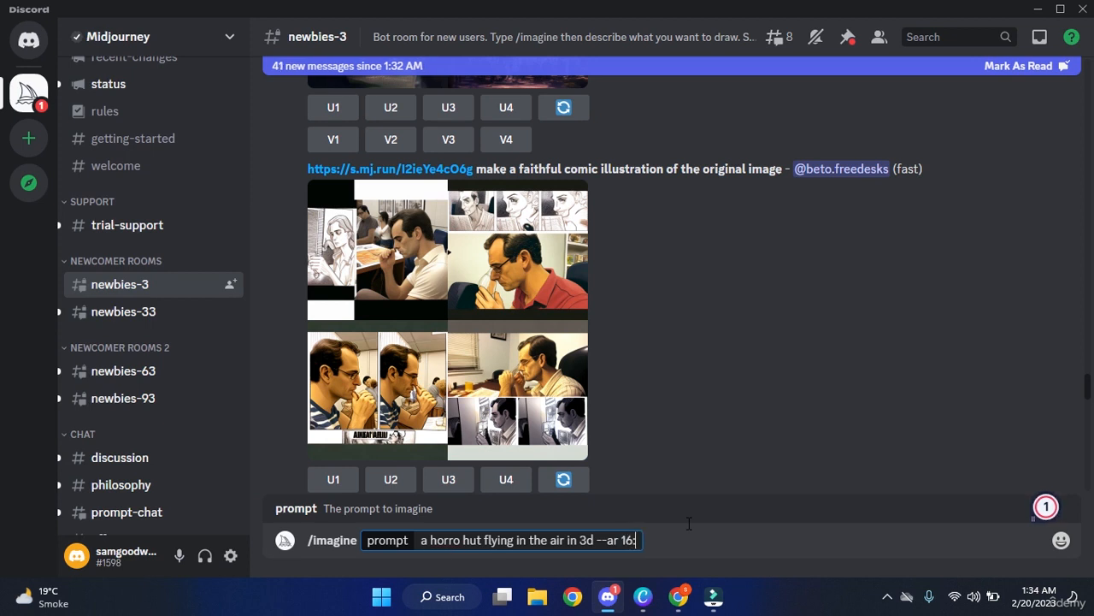
pyautogui.write('9')
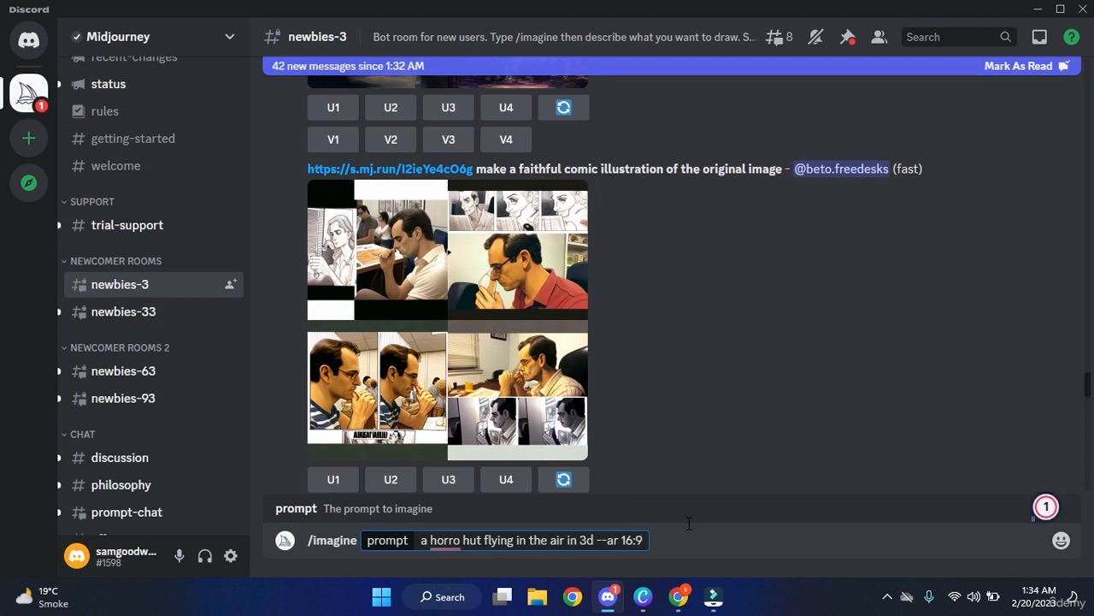
# Correct 'horro' to 'horror', keep the --ar 16:9 option intact, and send the prompt.
pyautogui.press('Left')
pyautogui.press('Left')
pyautogui.moveTo(456, 538)
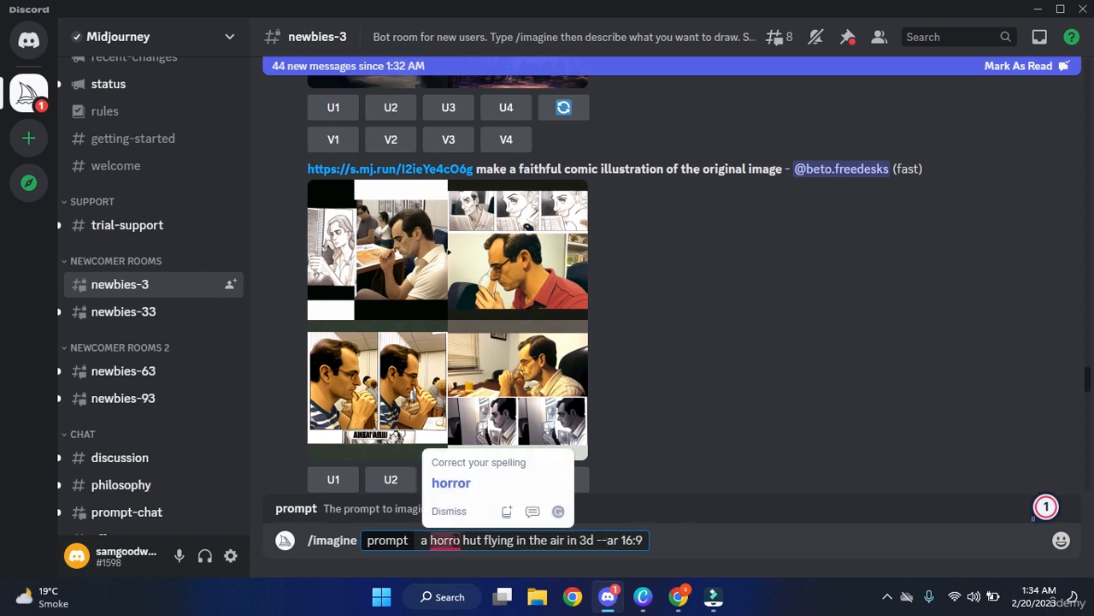
pyautogui.write('horror')
pyautogui.click(726, 546)
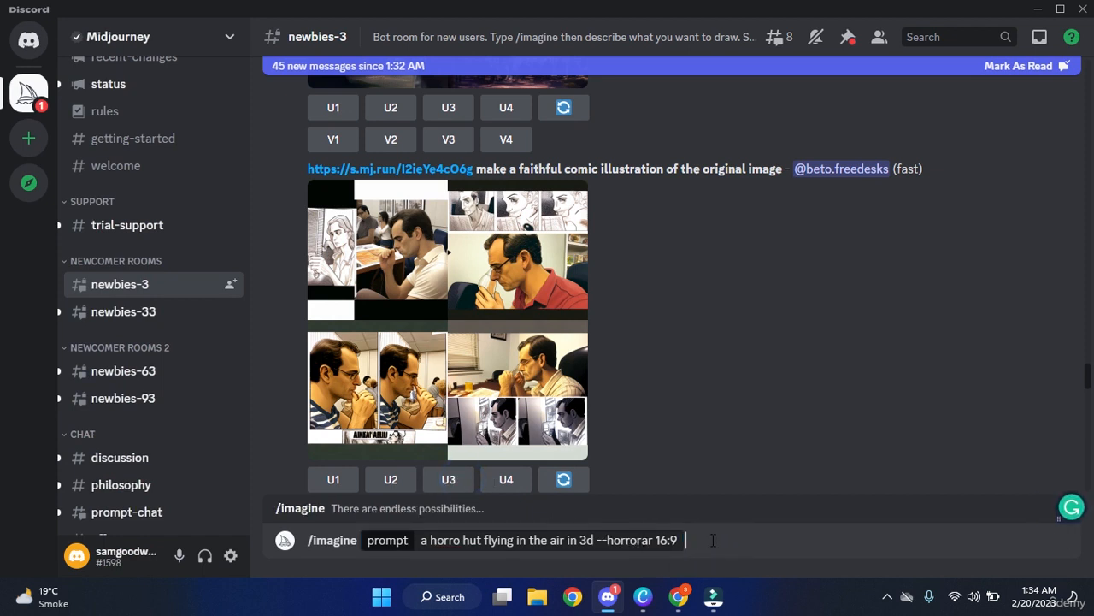
pyautogui.click(638, 541)
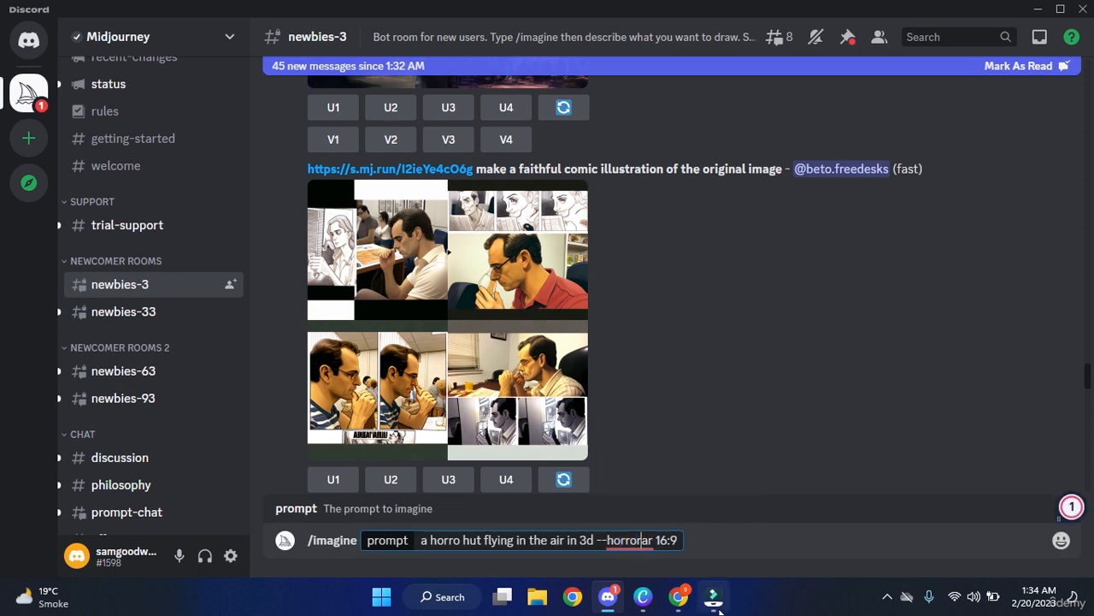
pyautogui.press('BackSpace')
pyautogui.press('BackSpace')
pyautogui.press('BackSpace')
pyautogui.press('BackSpace')
pyautogui.press('BackSpace')
pyautogui.press('BackSpace')
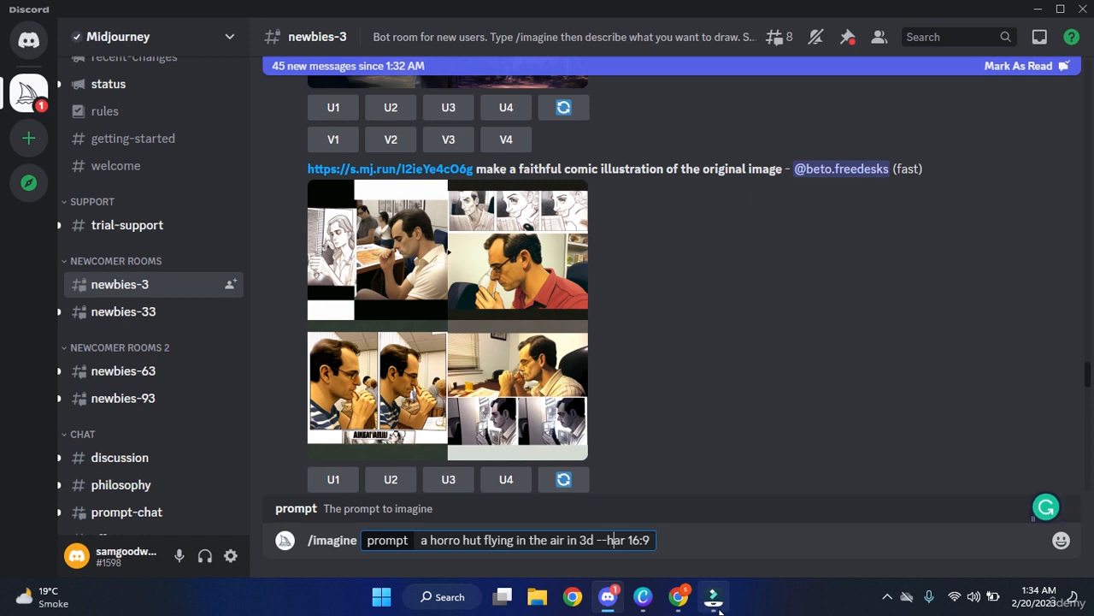
pyautogui.press('Return')
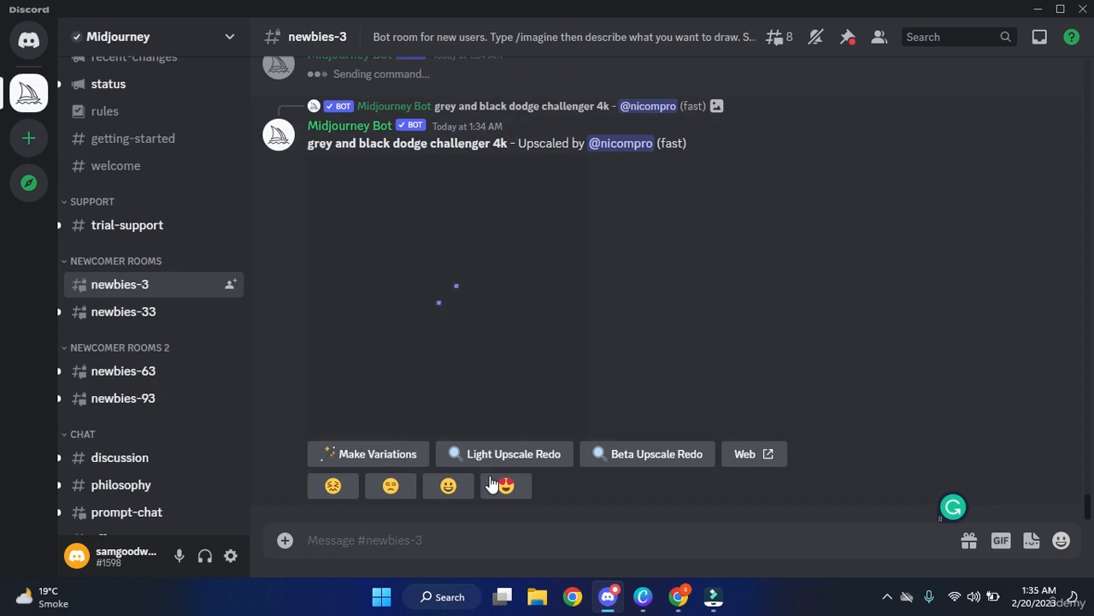
# Scroll to Midjourney's finished 16:9 grid of four flying horror huts.
pyautogui.scroll(1, 478, 440)
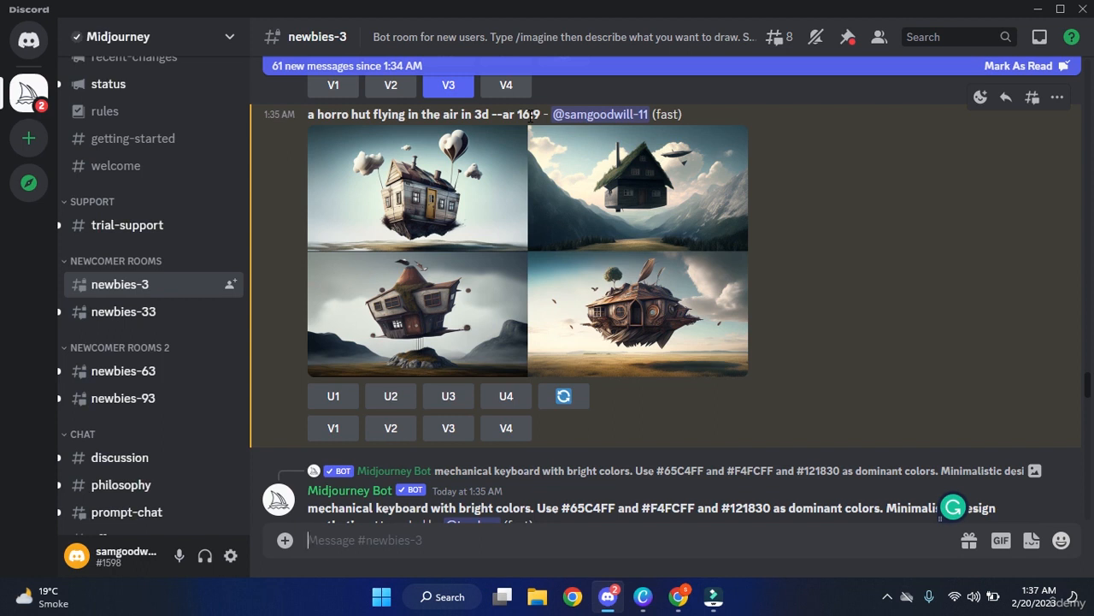
pyautogui.scroll(5, 579, 188)
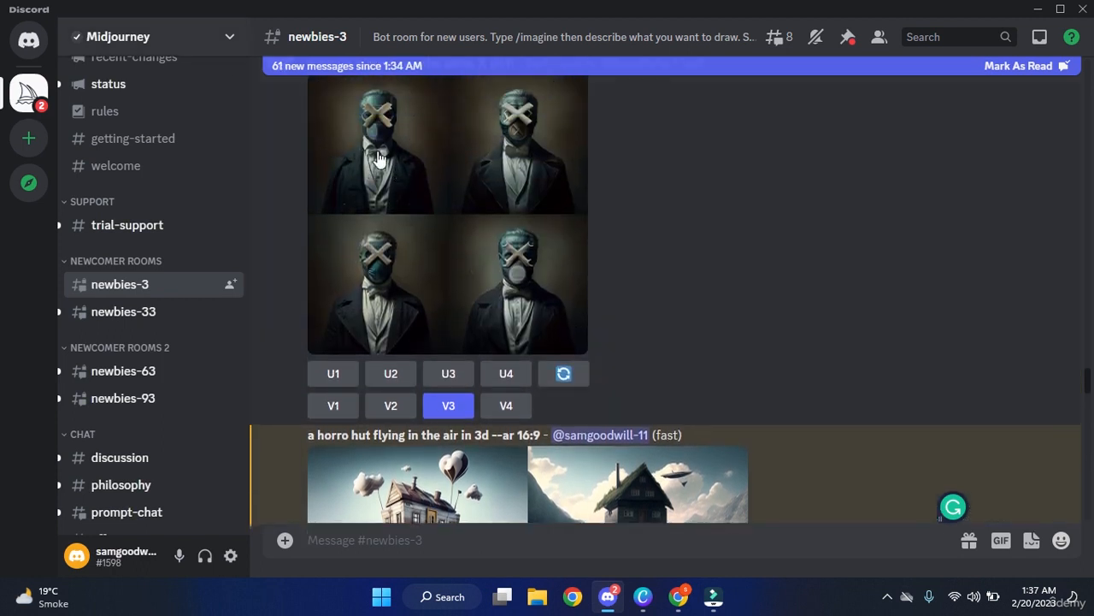
pyautogui.scroll(-4, 478, 236)
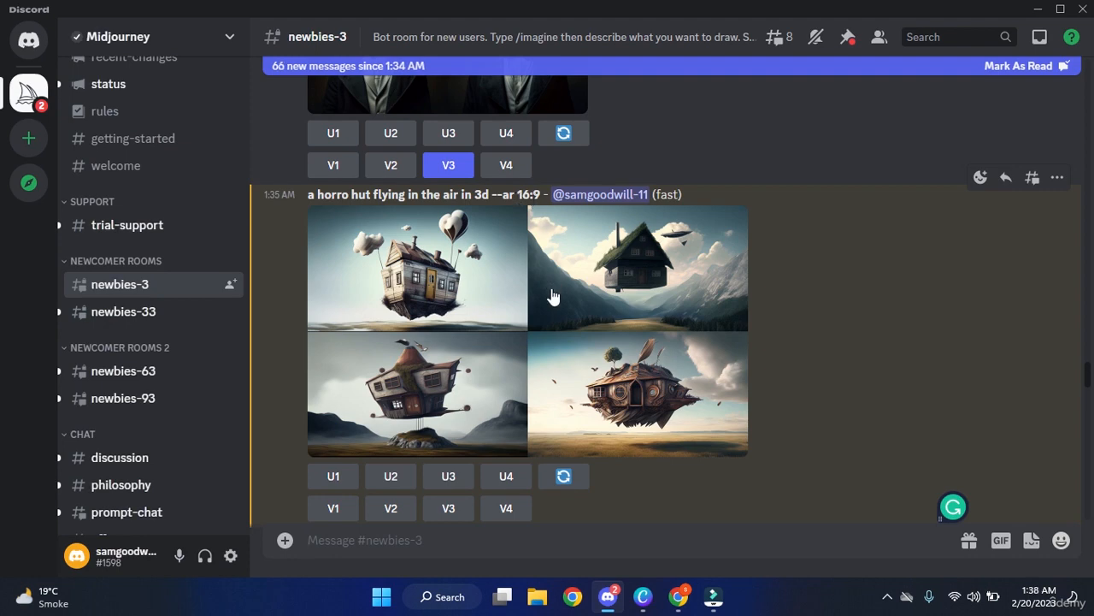
pyautogui.scroll(-1, 635, 323)
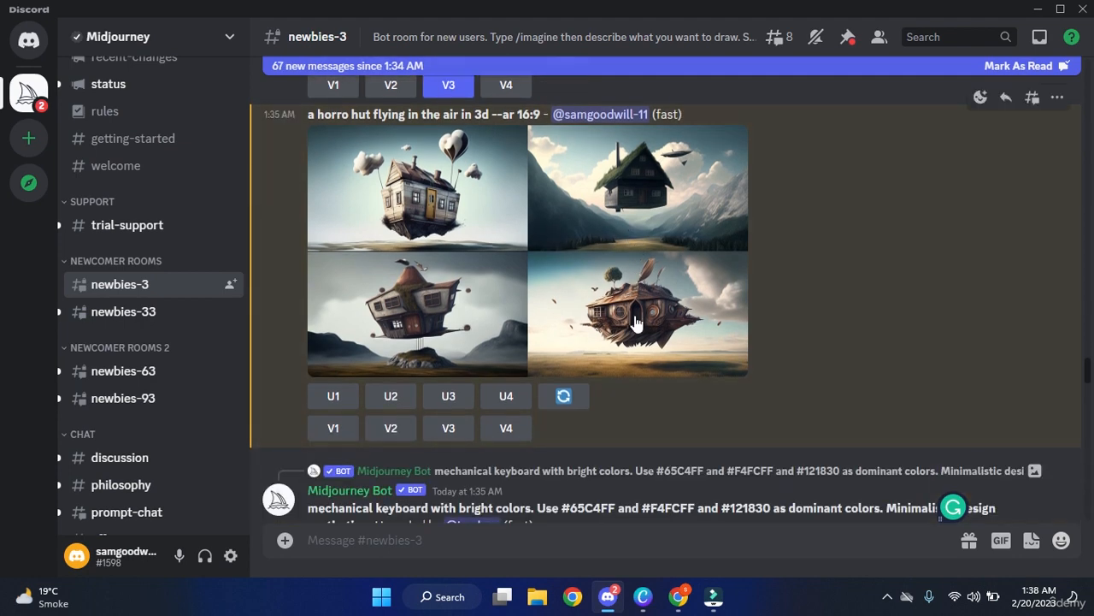
pyautogui.scroll(1, 635, 323)
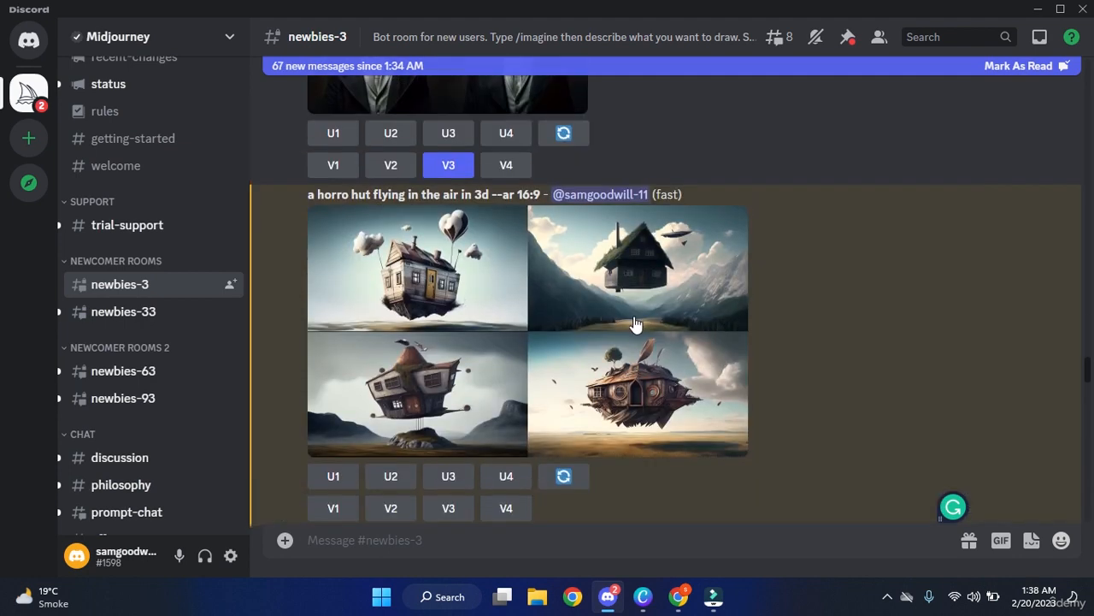